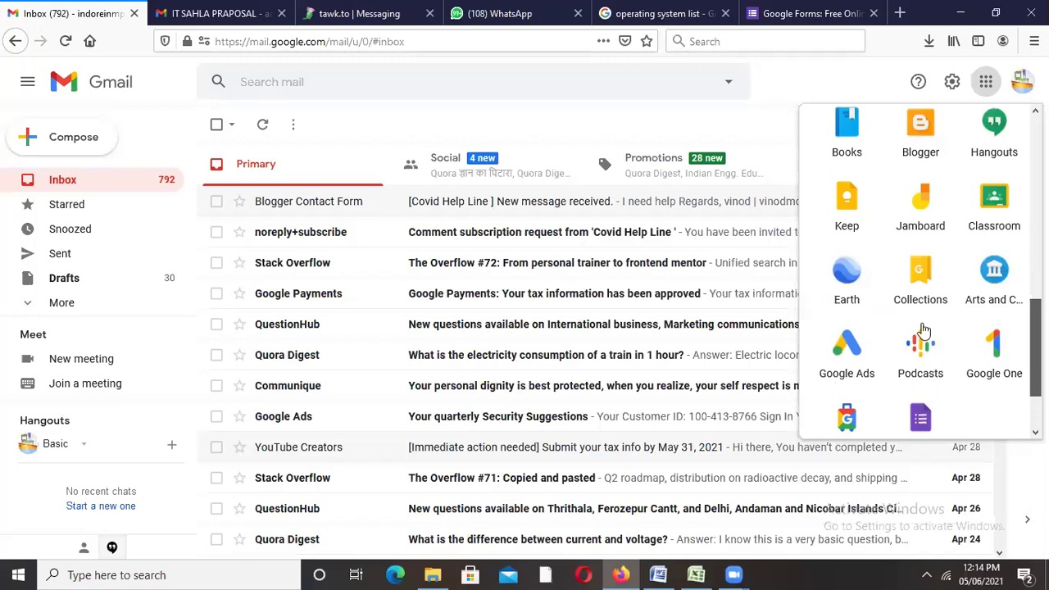
Step: Search Google for 'google forms' and open the 'Google Forms: Free Online Surveys' result
scroll(923, 329, "down", 2)
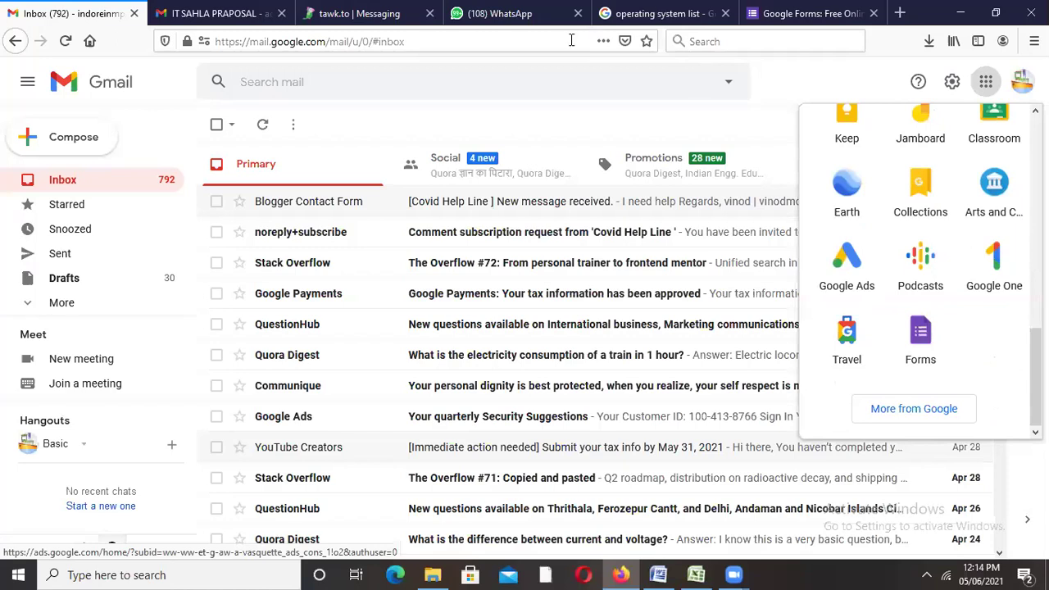
key("ctrl+5")
left_click(571, 40)
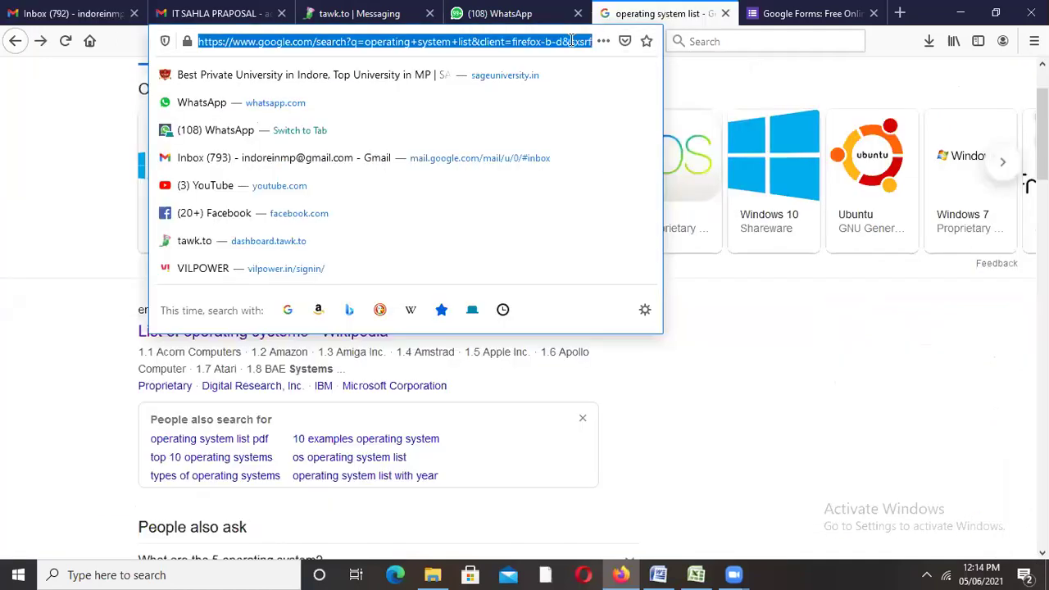
key("alt+Home")
type("goo")
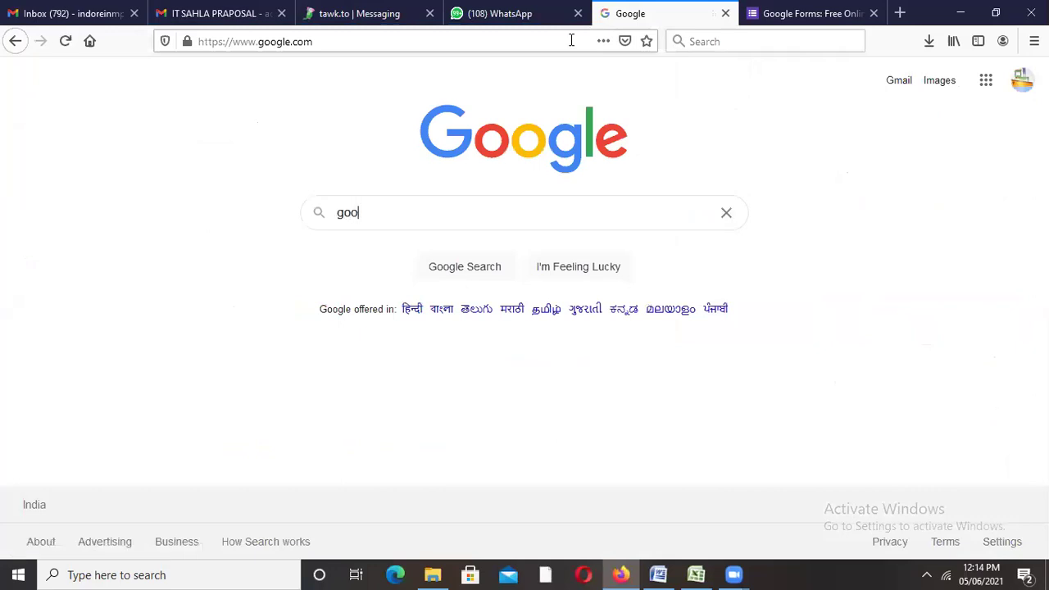
type("gle forms")
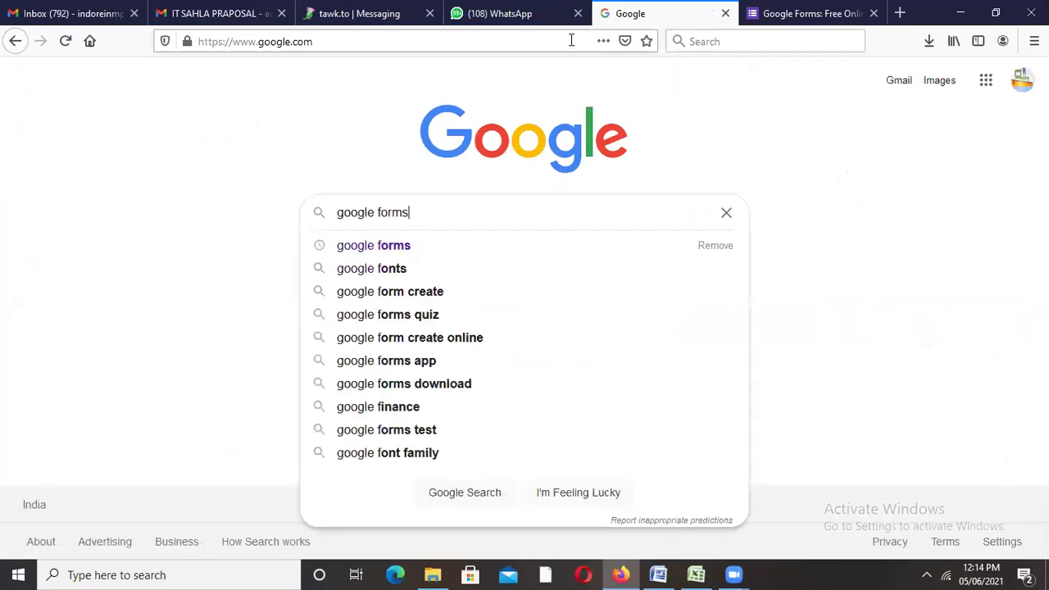
key("Return")
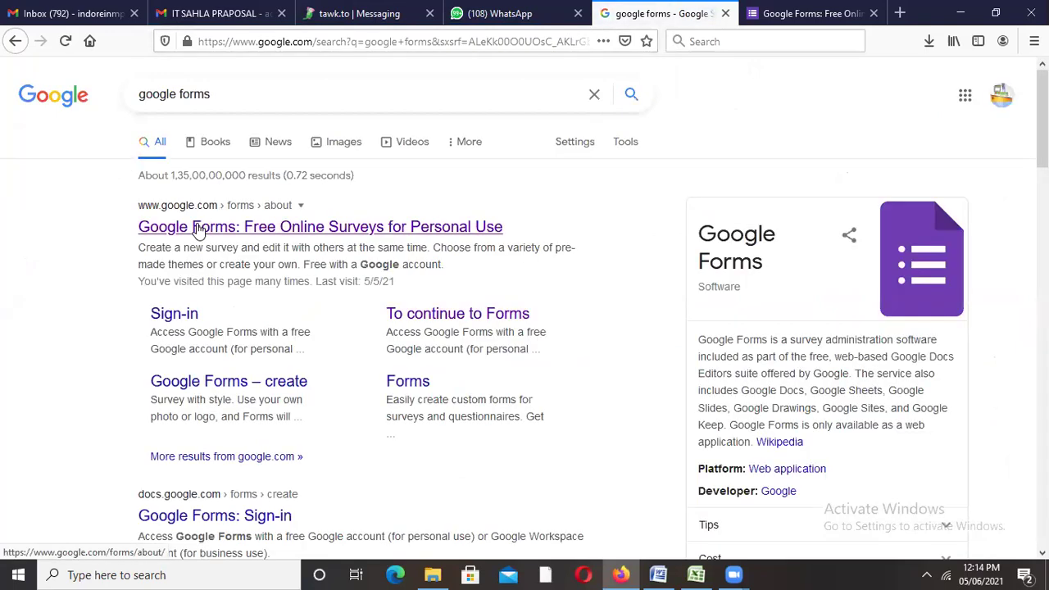
left_click(198, 229)
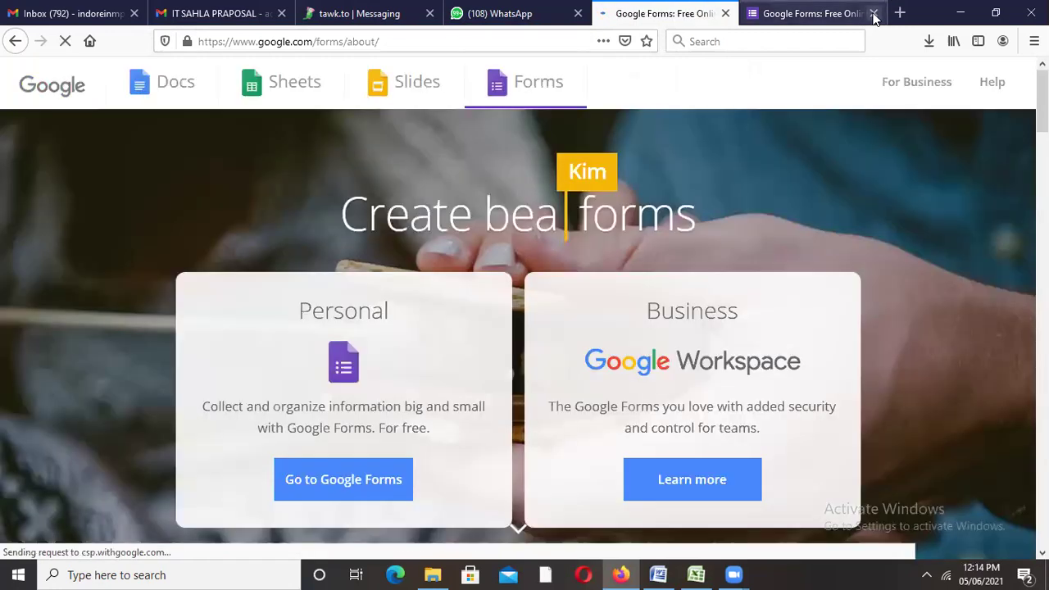
Step: Close the duplicate Forms tab, go to Google Forms and start a Blank form
left_click(874, 14)
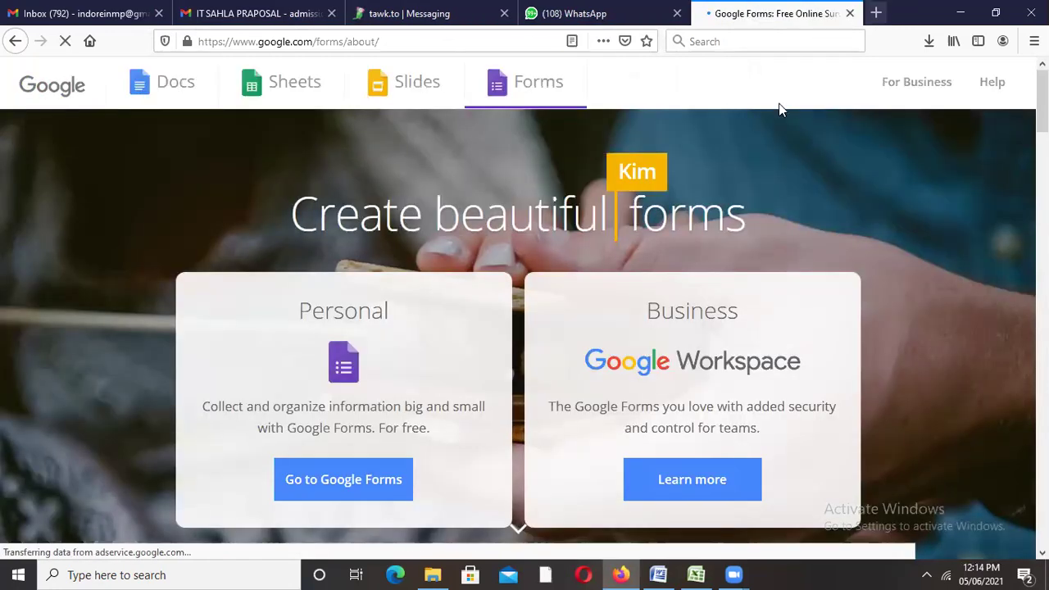
left_click(341, 483)
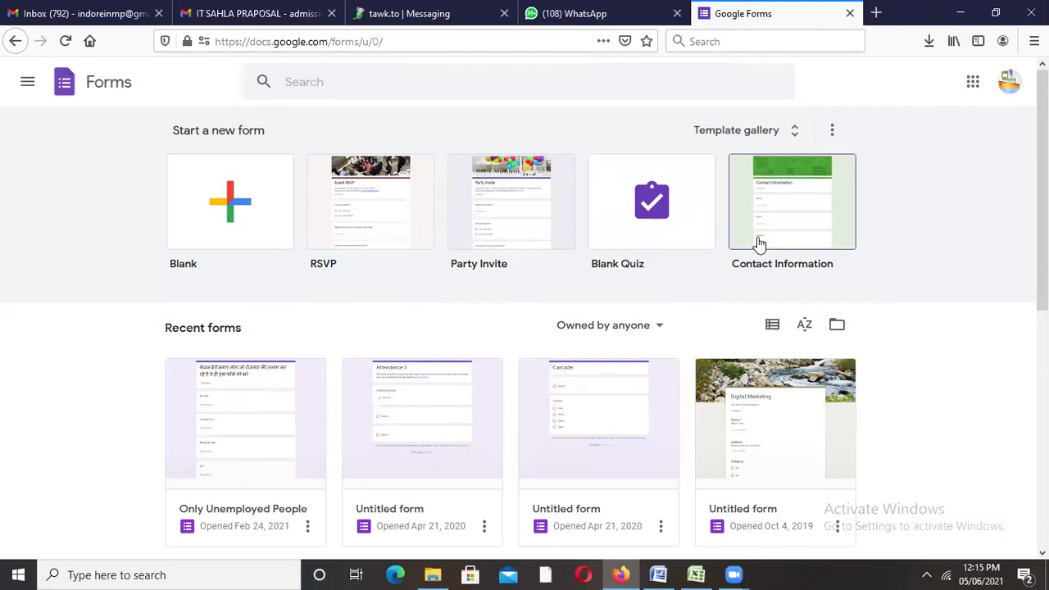
left_click(238, 211)
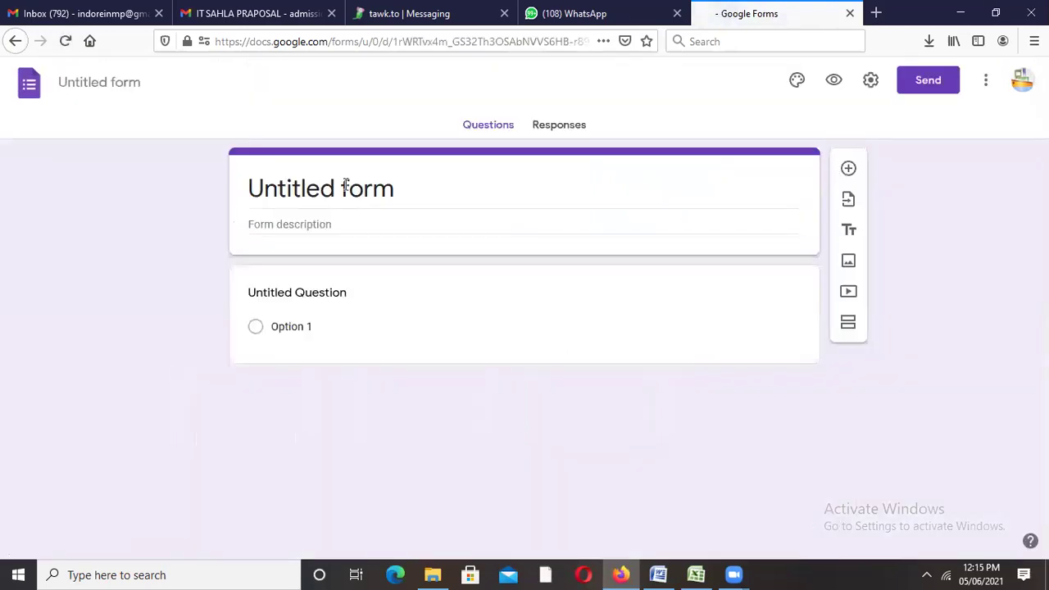
Step: Title the form 'Contact Info' and make the first question a required 'Name'
left_click(413, 190)
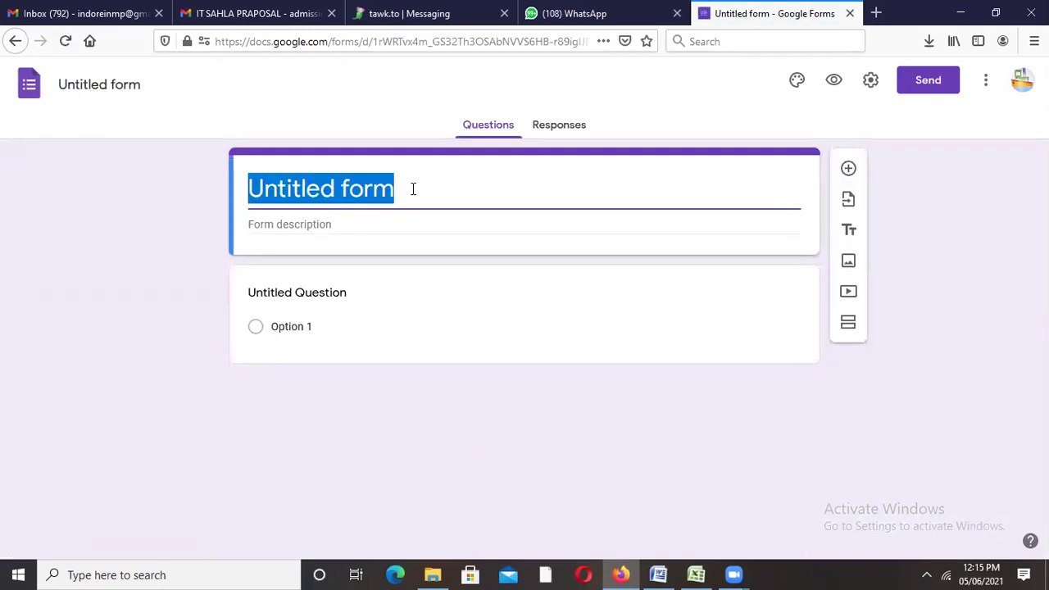
type("Conta")
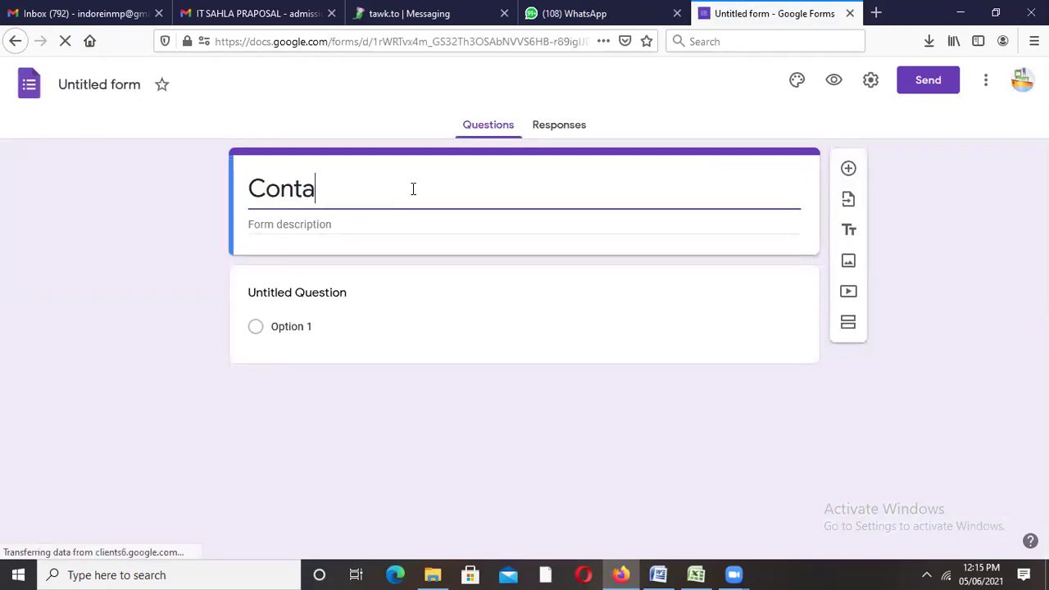
type("ct Info")
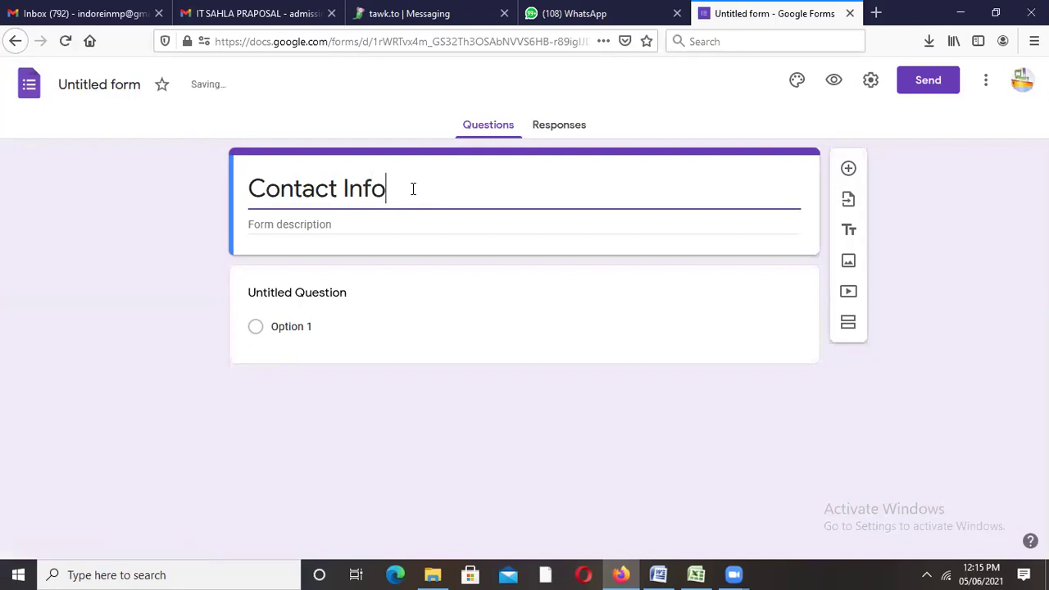
left_click(139, 82)
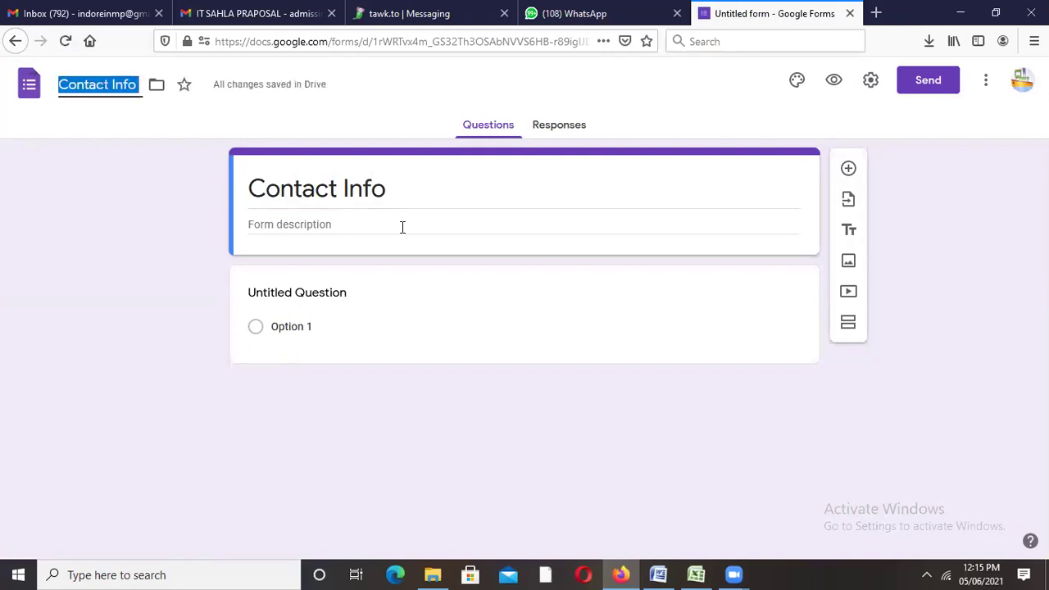
left_click(353, 297)
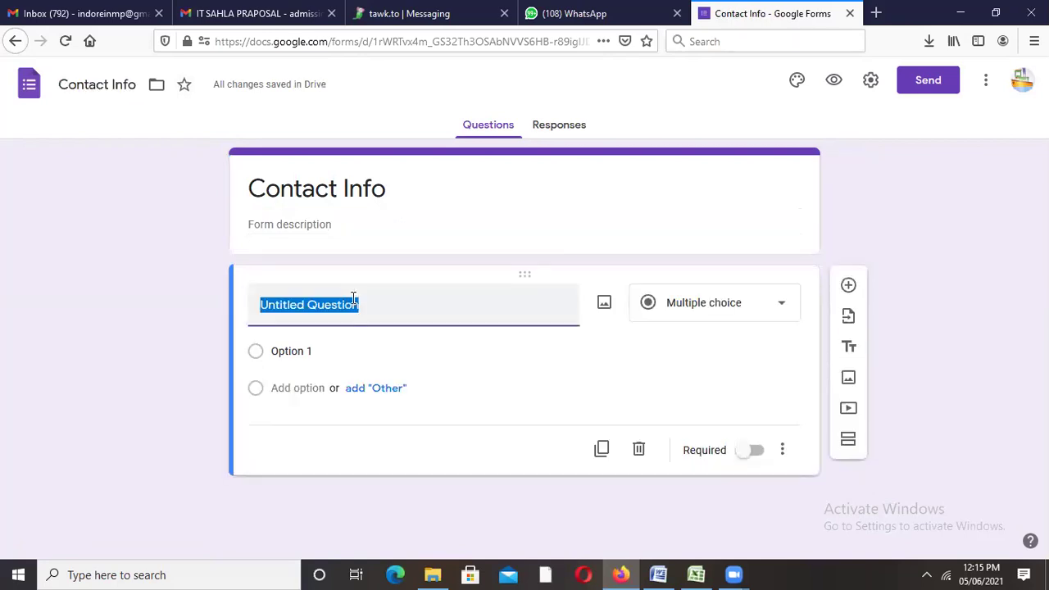
type("Name")
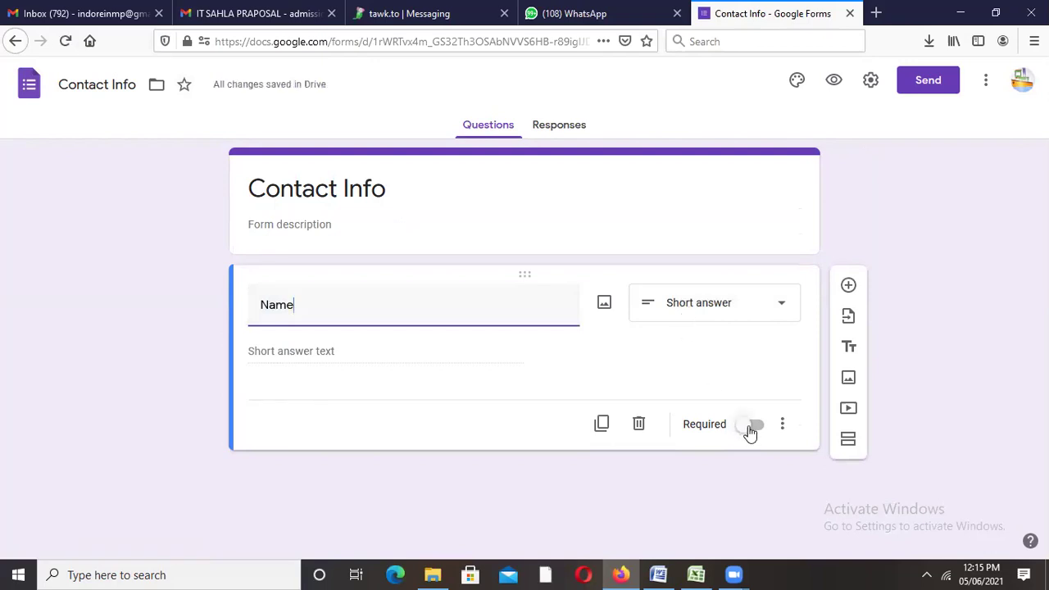
left_click(750, 426)
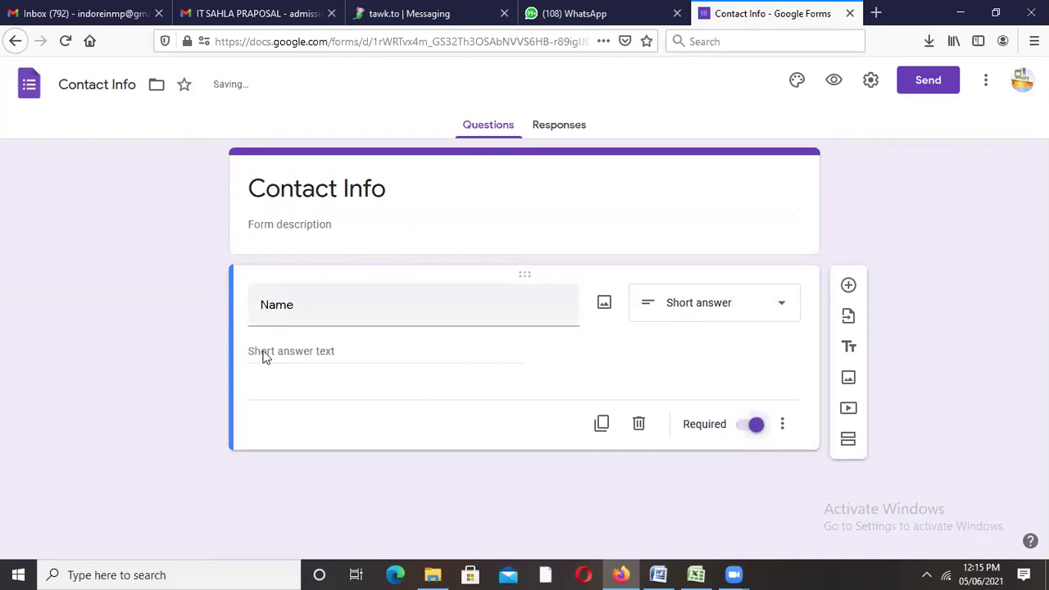
Step: Add a 'Mobile No' short-answer question below Name
left_click(849, 286)
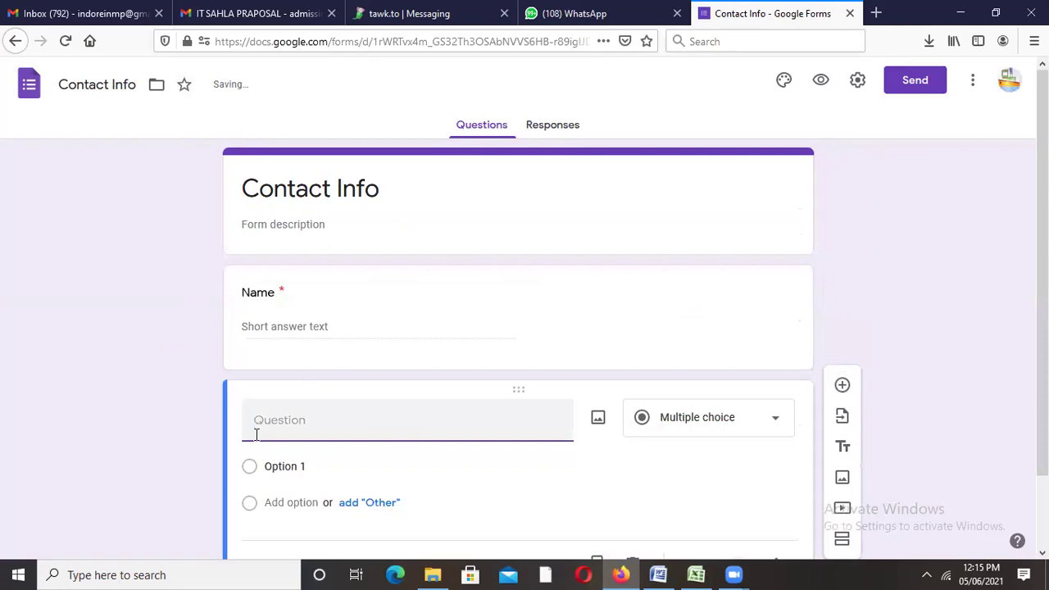
type("Mobie")
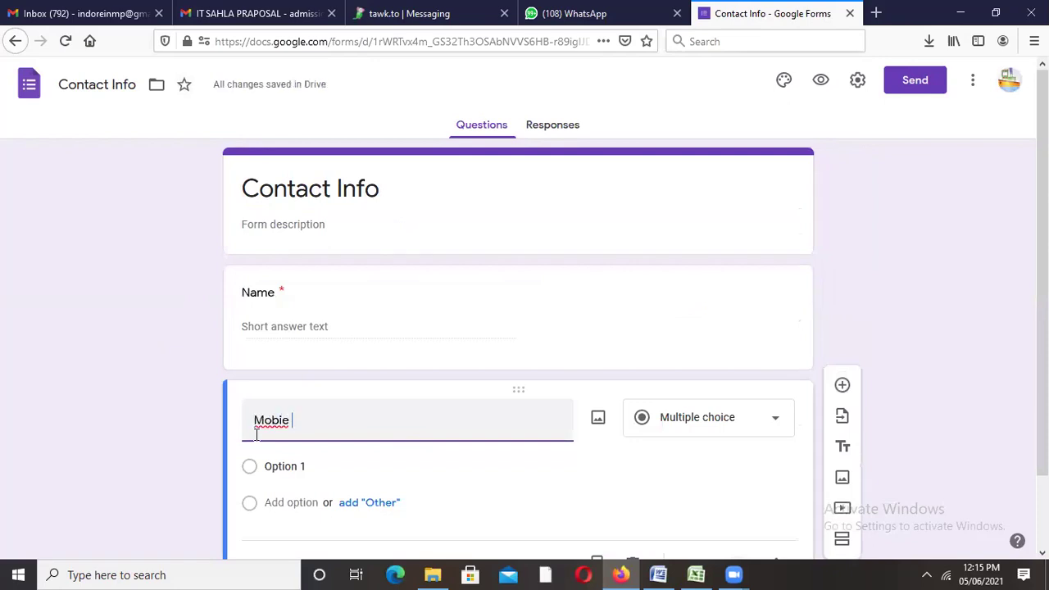
key("BackSpace")
key("BackSpace")
type("ile No")
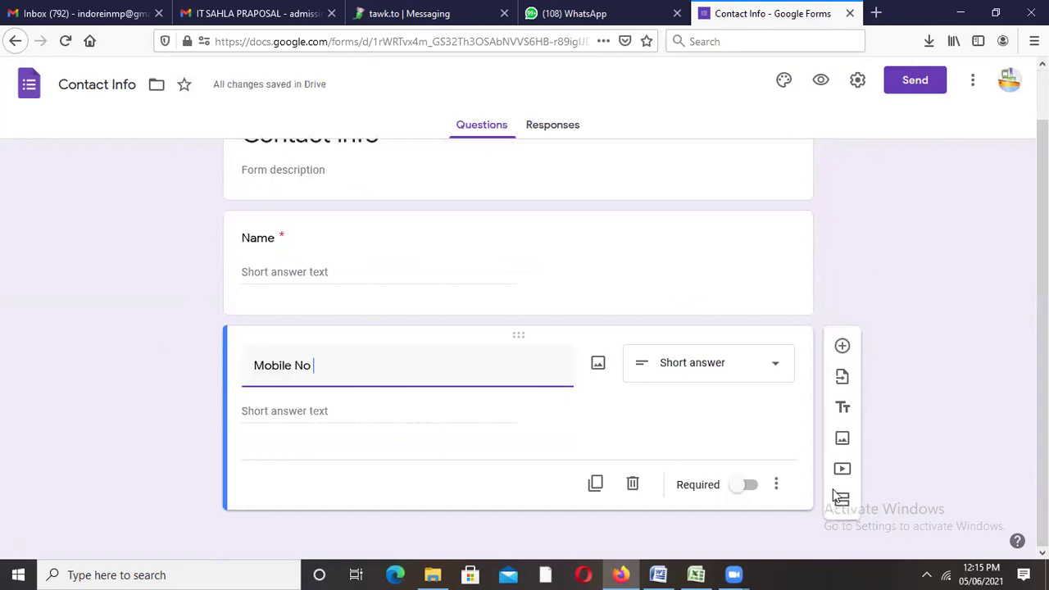
Step: Make Mobile No required and add an 'Email ID' question described 'Put Email Address'
left_click(746, 486)
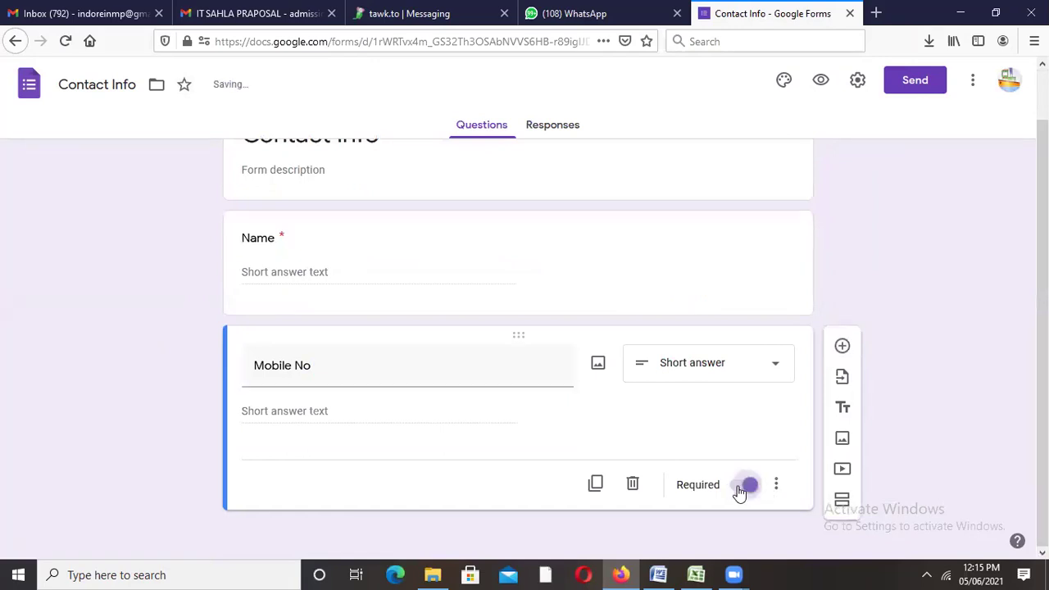
left_click(841, 346)
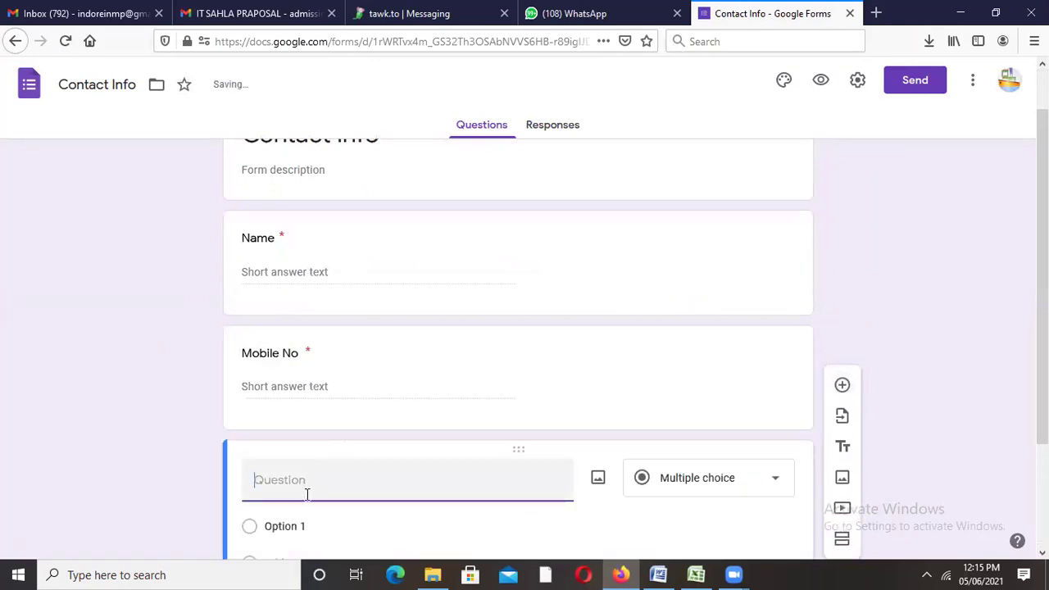
type("Email ")
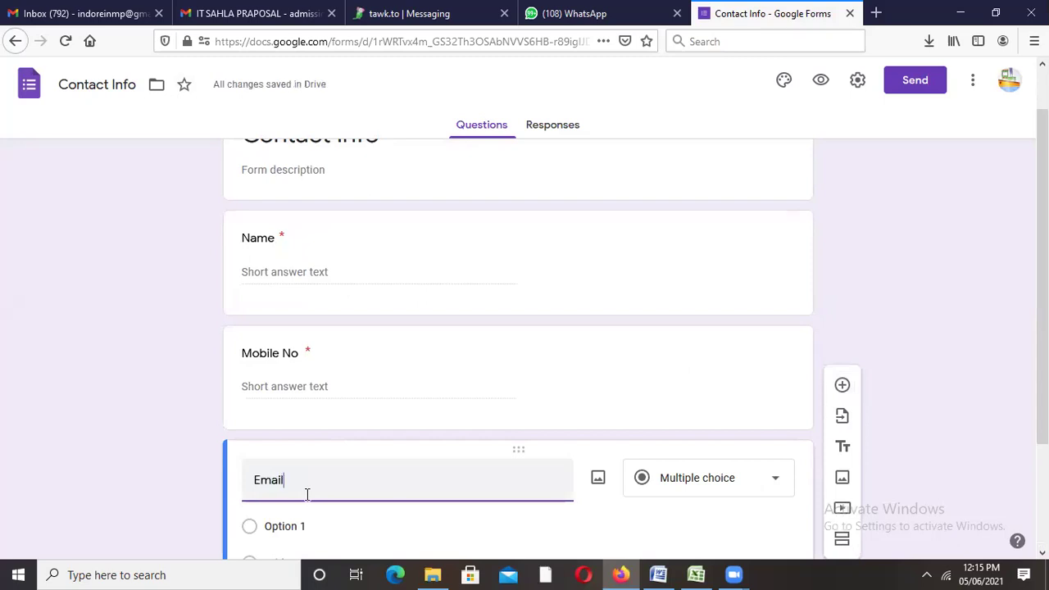
type("_")
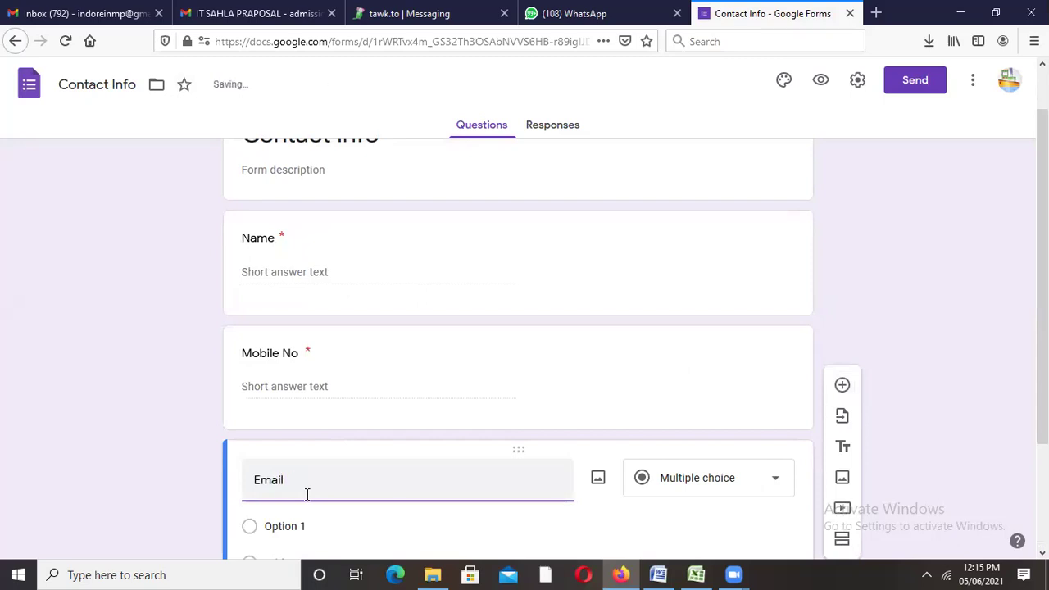
type("ID")
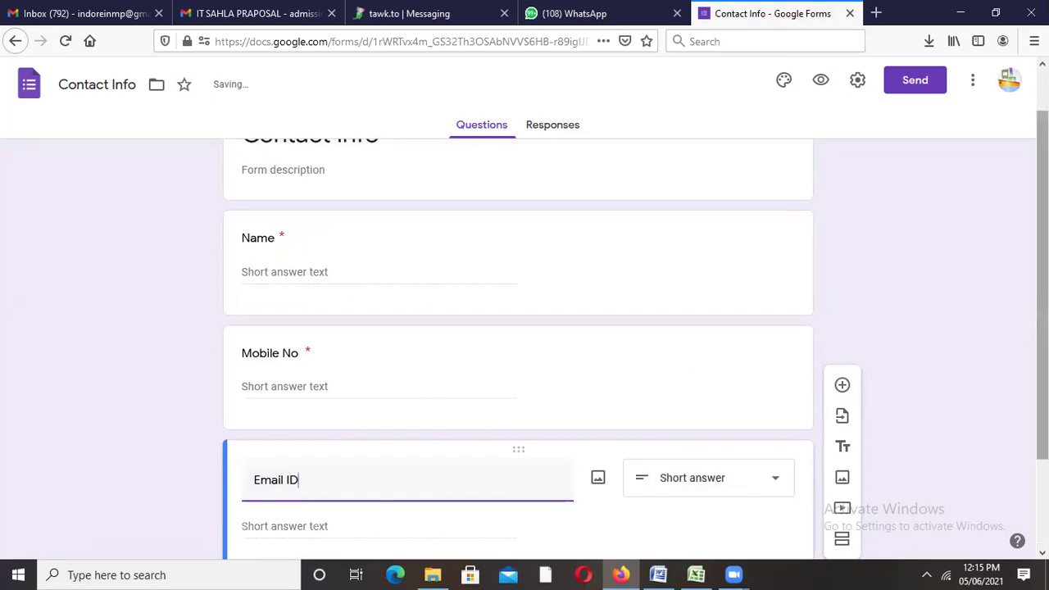
scroll(638, 487, "down", 3)
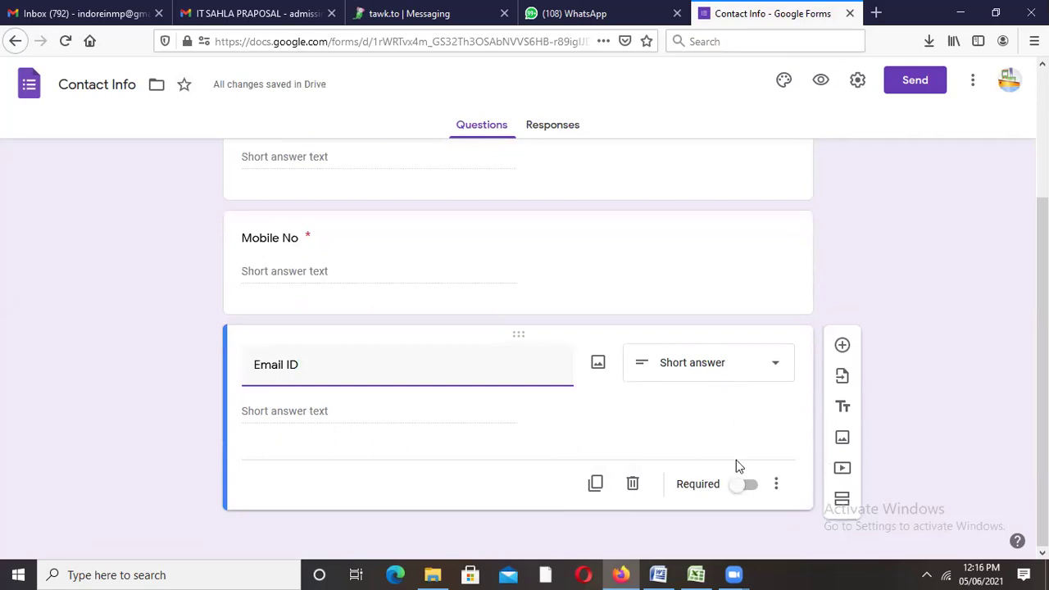
left_click(775, 489)
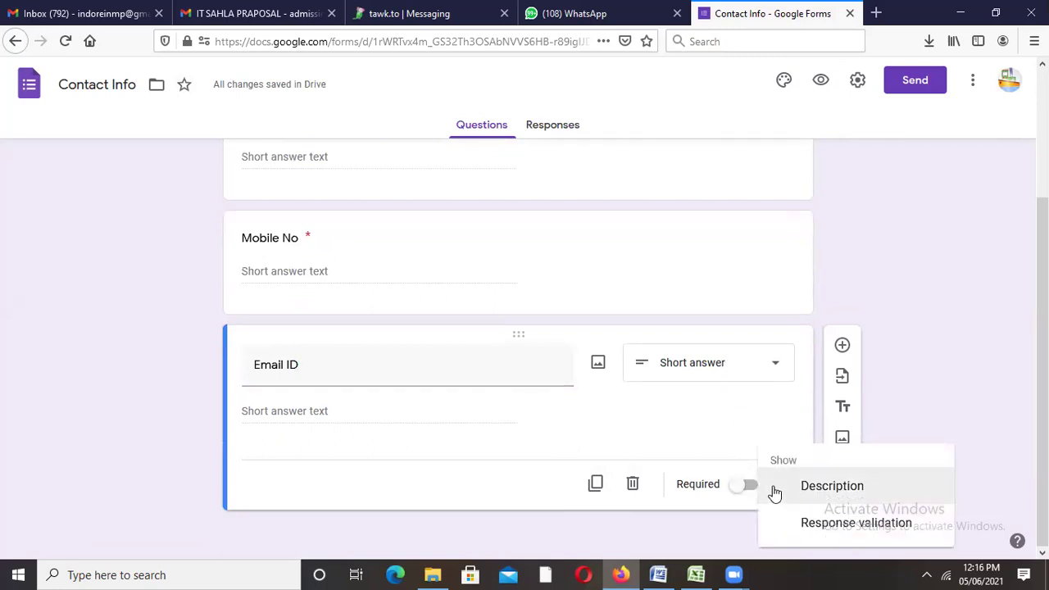
left_click(821, 490)
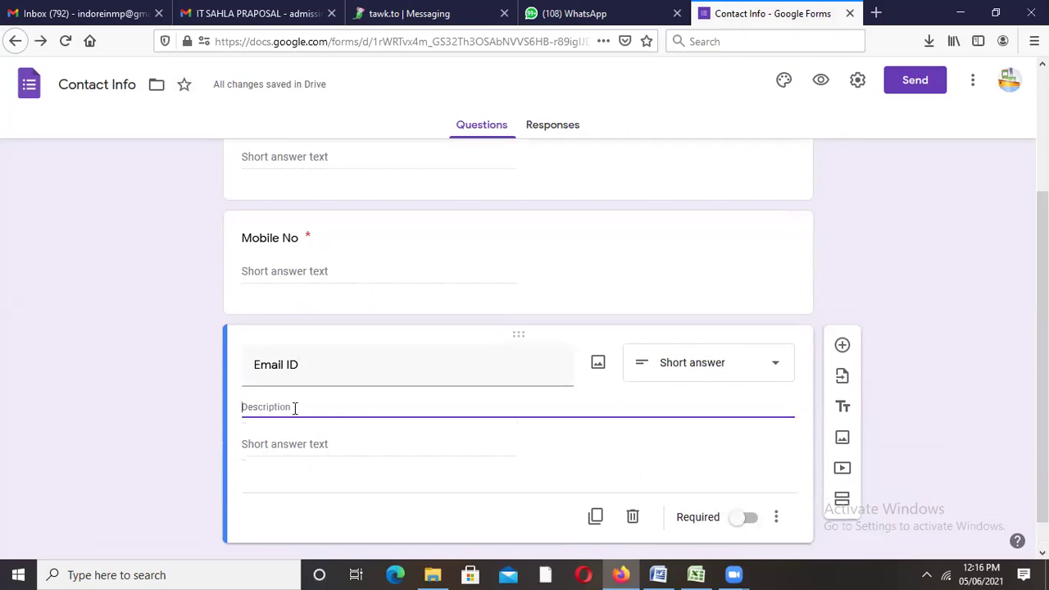
type("Put Em")
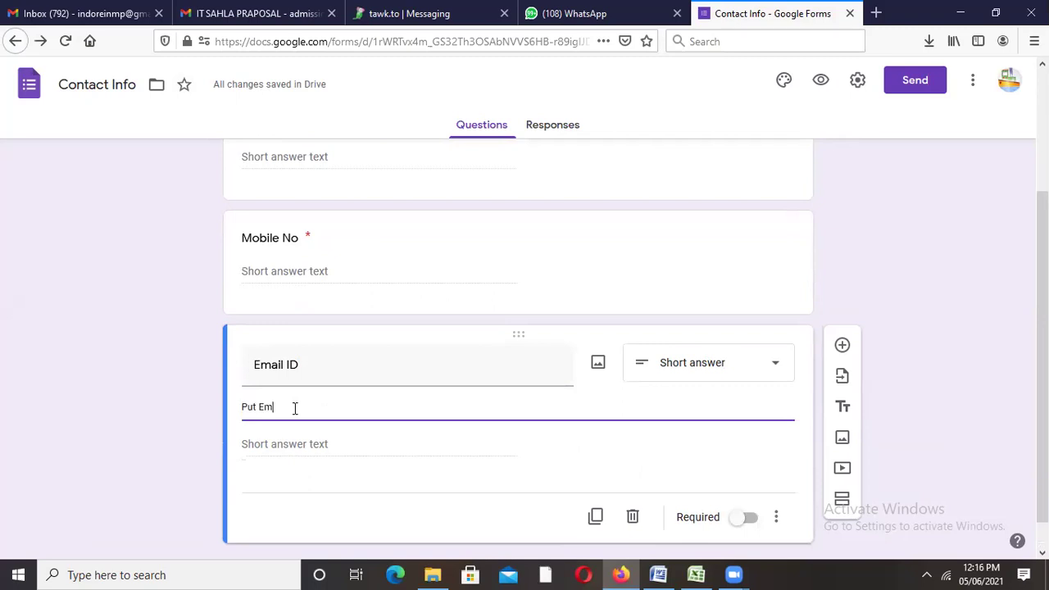
type("ail Address")
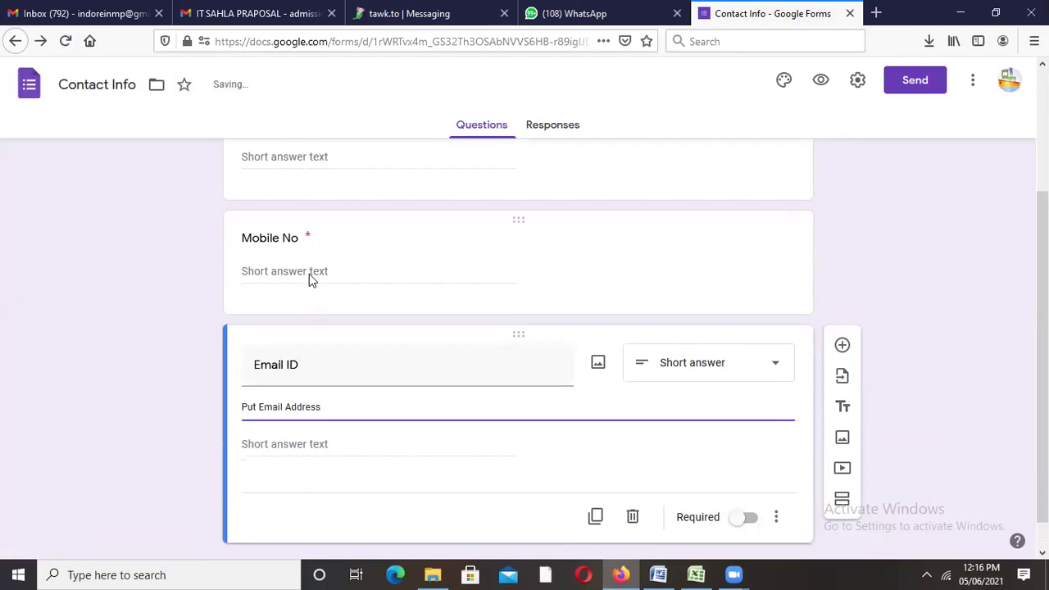
Step: Give the Mobile No question the description 'For Sharing data'
left_click(318, 270)
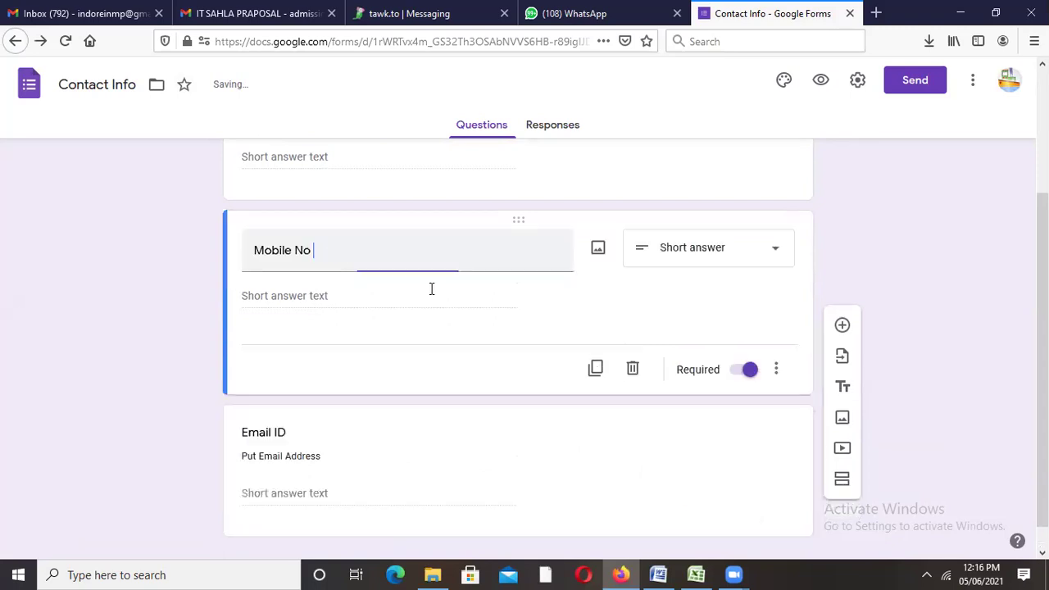
left_click(774, 369)
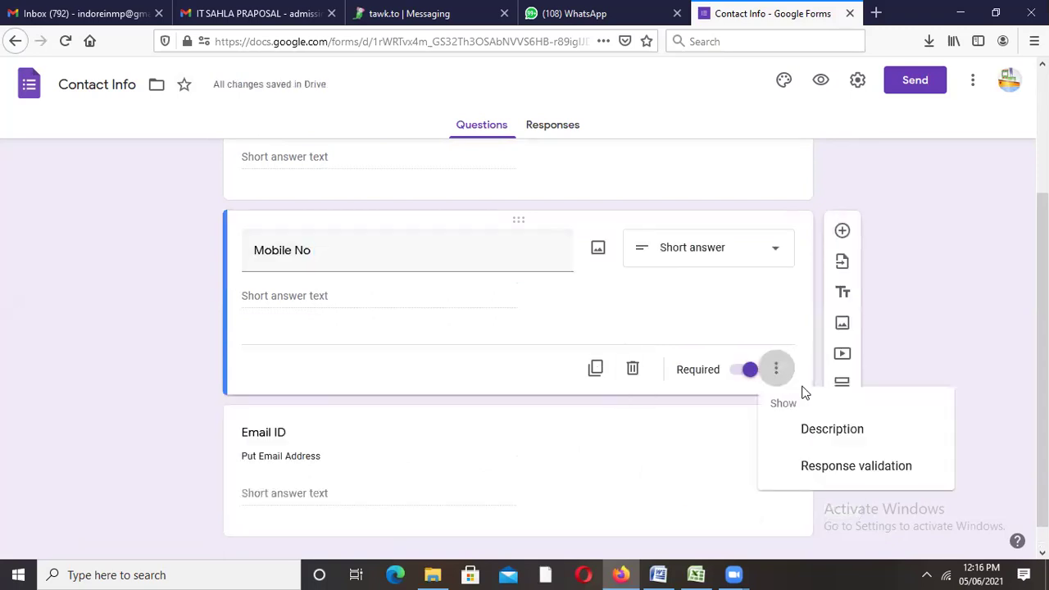
left_click(830, 432)
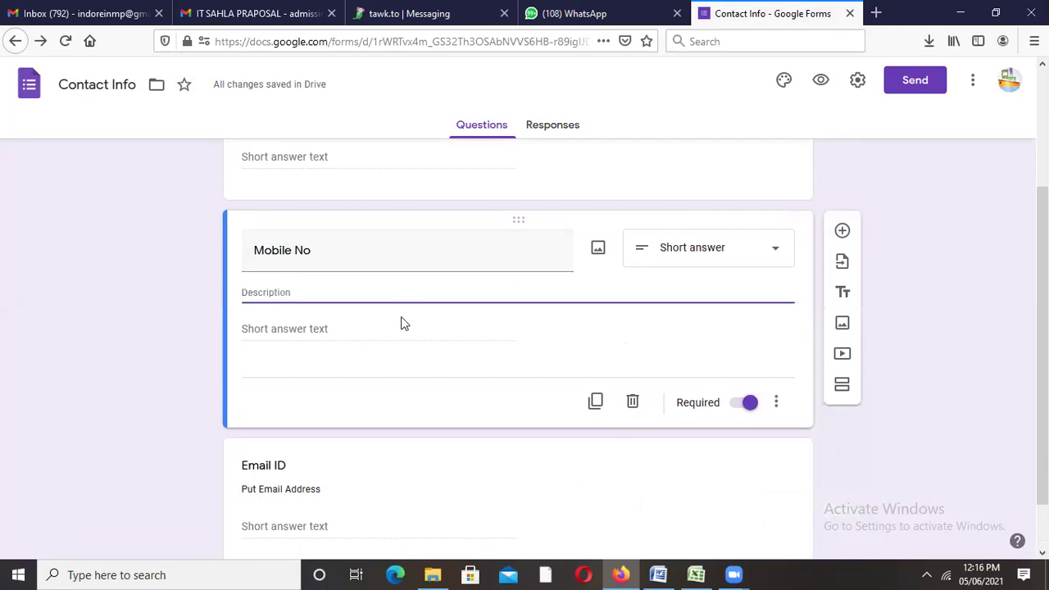
type("For Sharing")
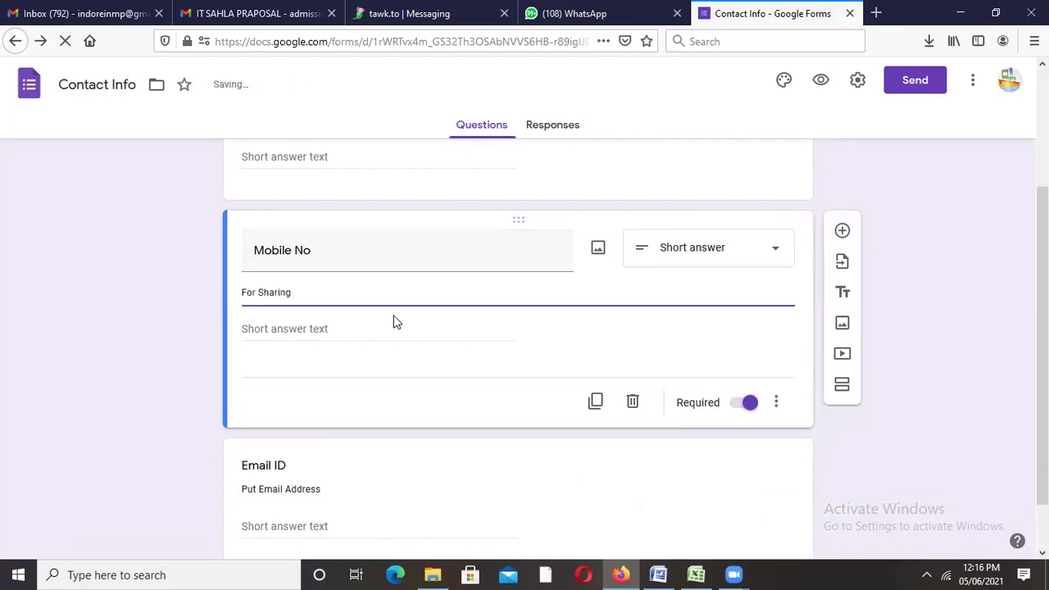
type(" data")
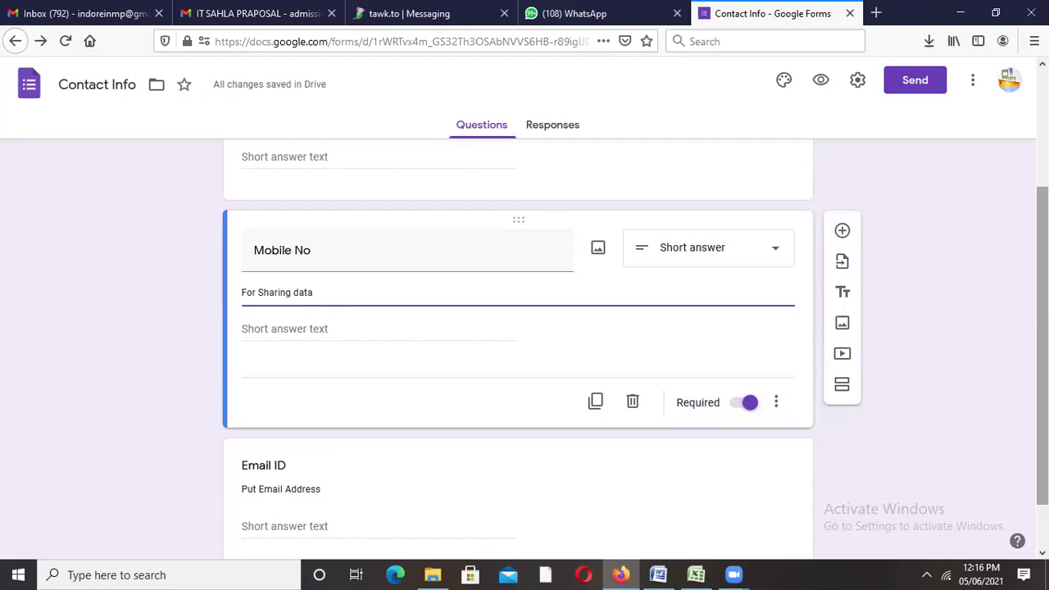
scroll(822, 455, "down", 2)
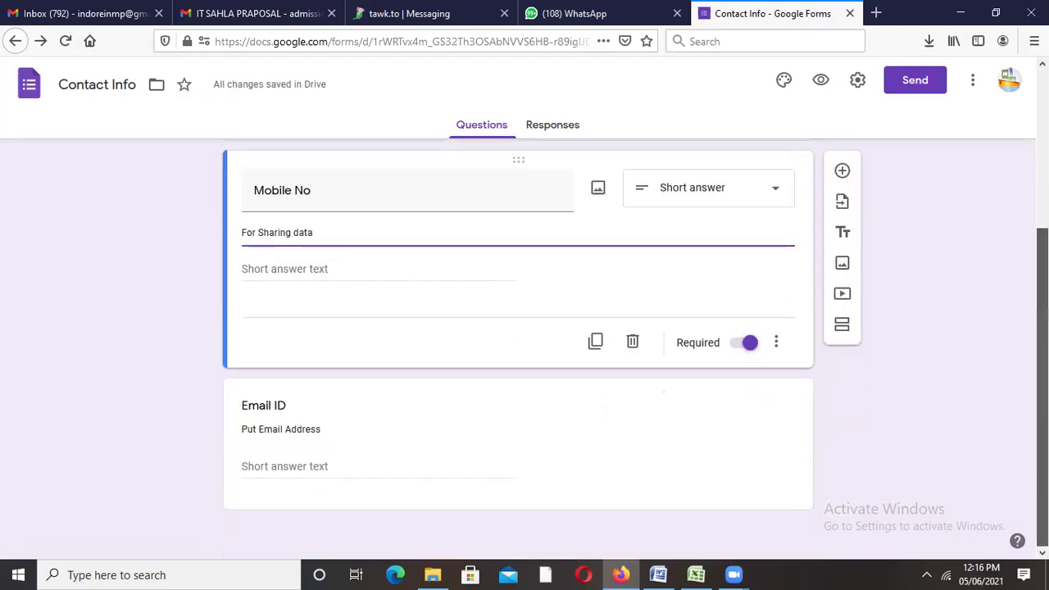
Step: Add a 'Date of Birth' question below Email ID, then a new 'Category' question
left_click(779, 471)
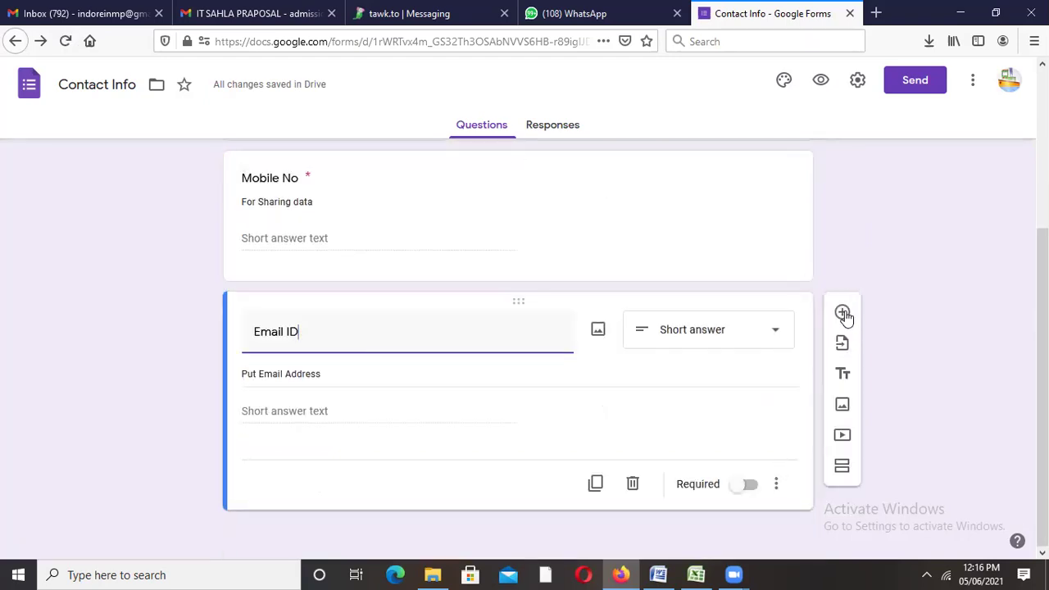
left_click(843, 314)
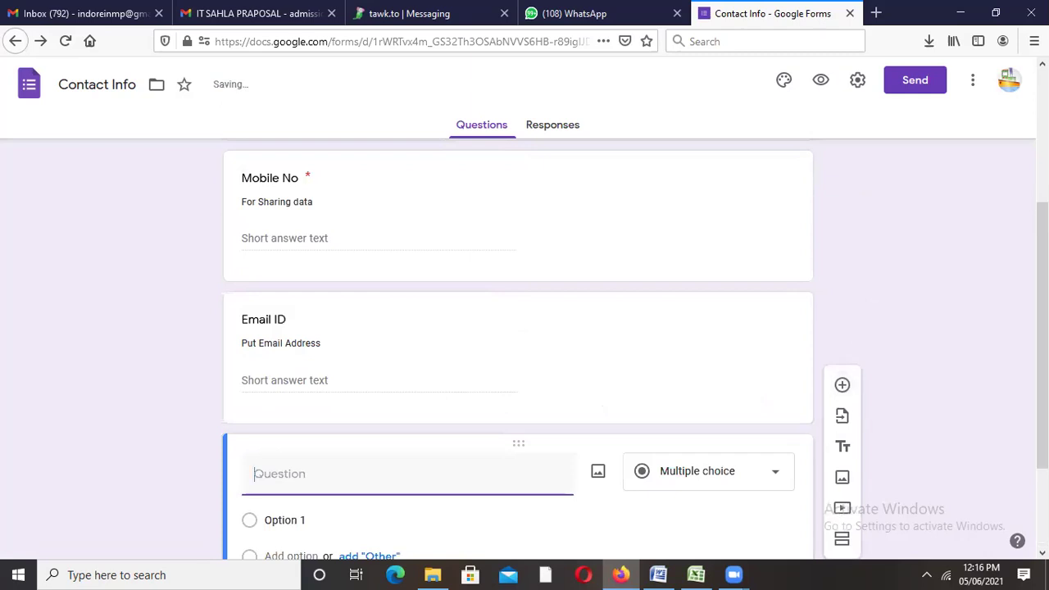
type("DAg")
key("BackSpace")
key("BackSpace")
type("a")
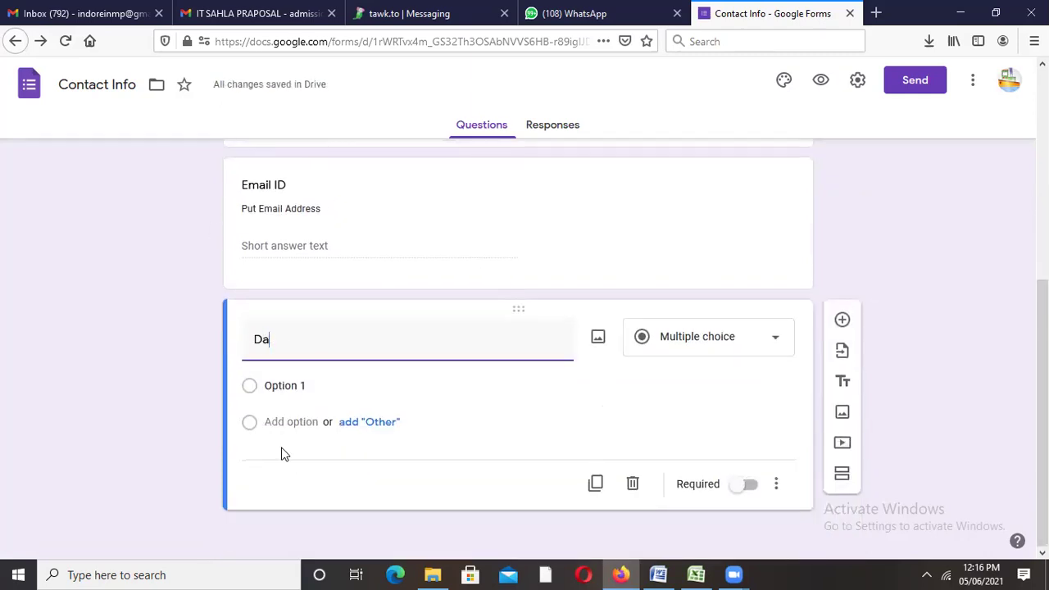
type("te of Birth")
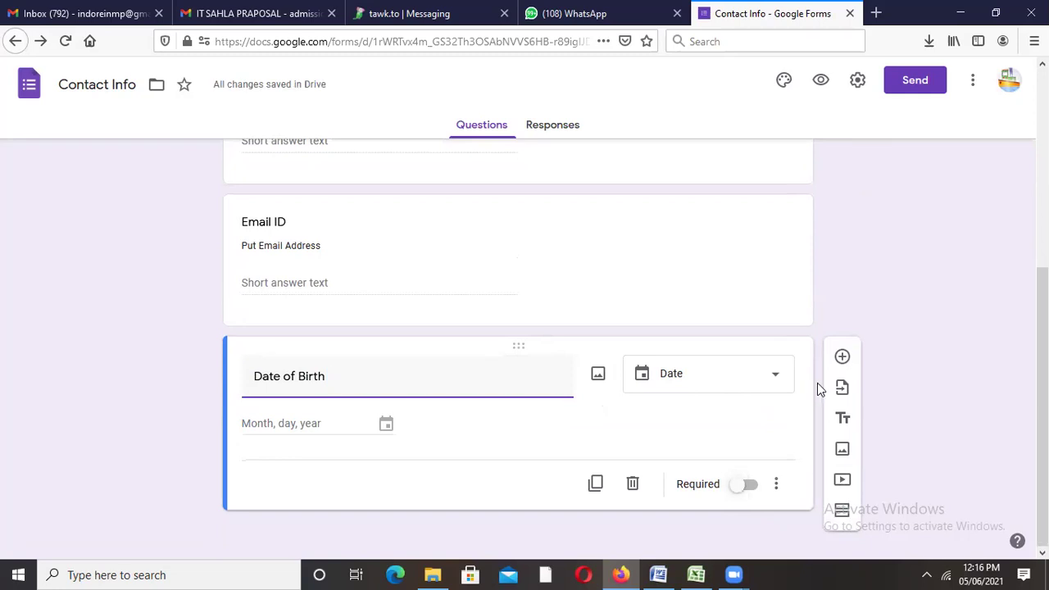
left_click(843, 356)
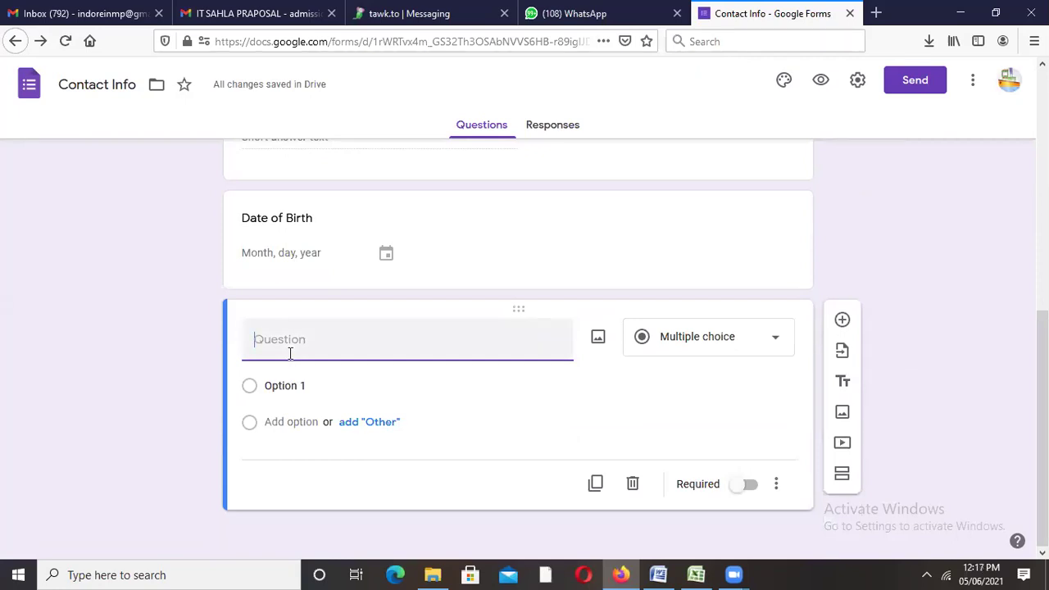
type("Category")
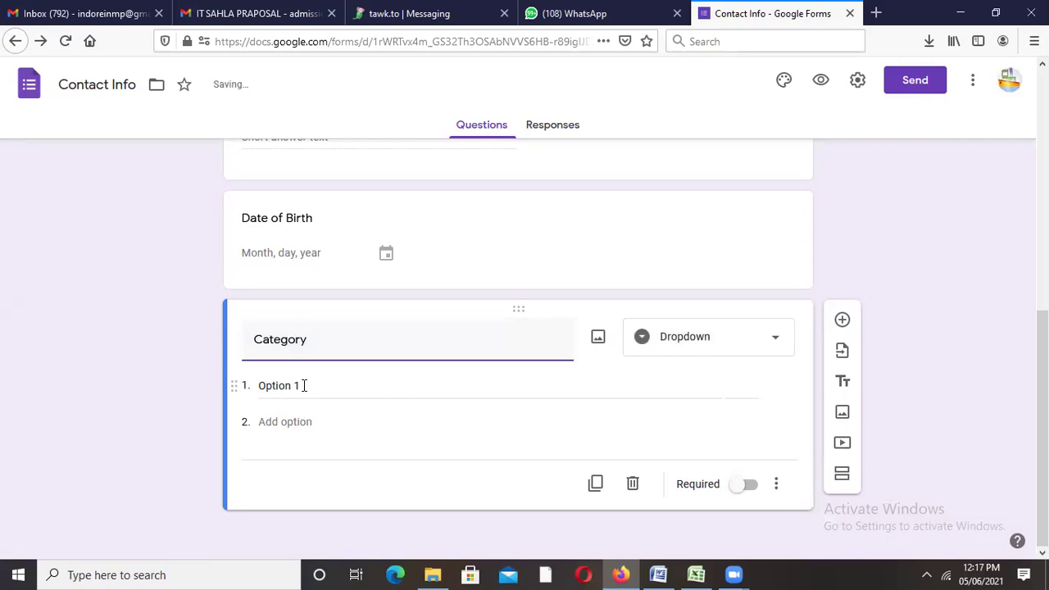
Step: Enter the Category options Gen, OBC, ST, SC and Other
left_click(303, 385)
type("Gen")
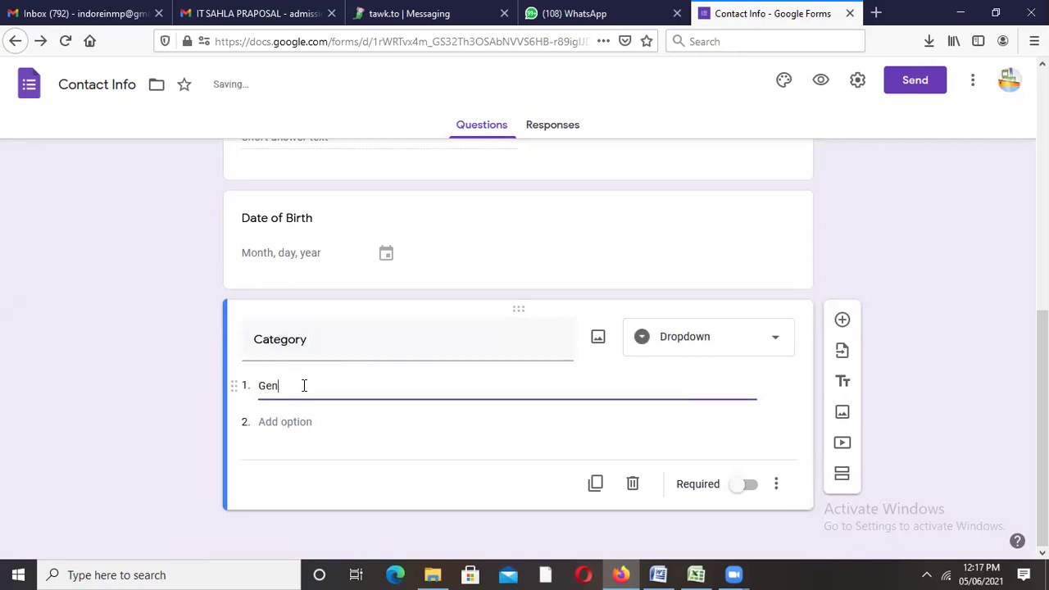
left_click(291, 420)
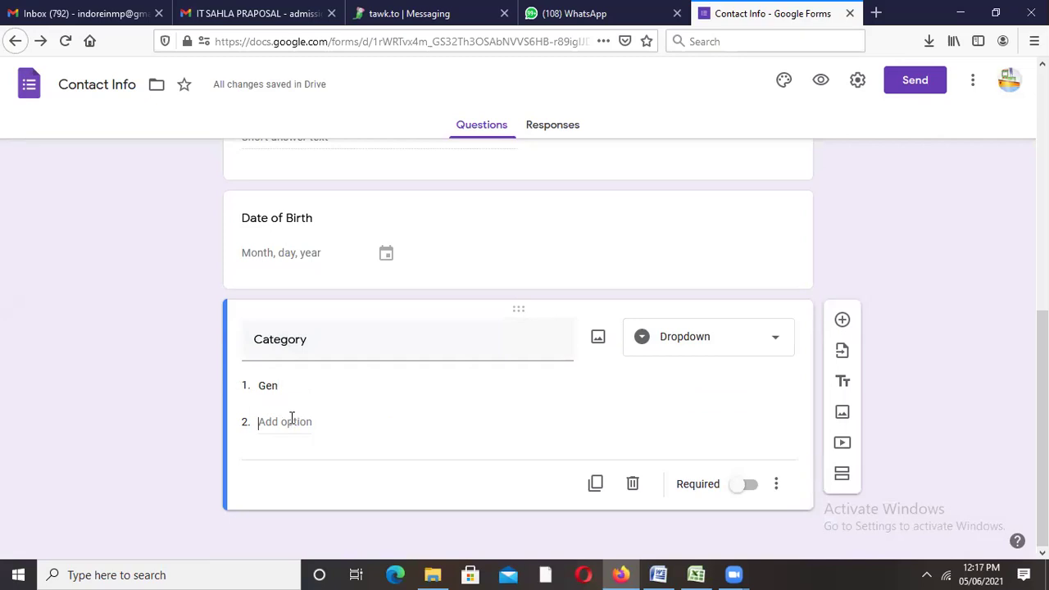
type("OBC")
left_click(284, 458)
type("ST")
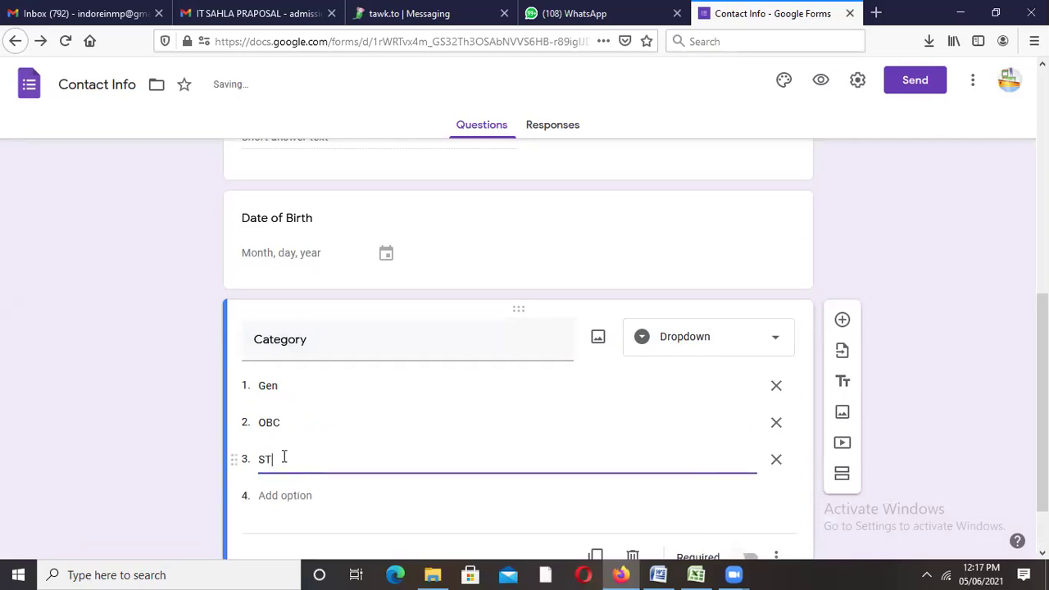
key("Return")
type("C")
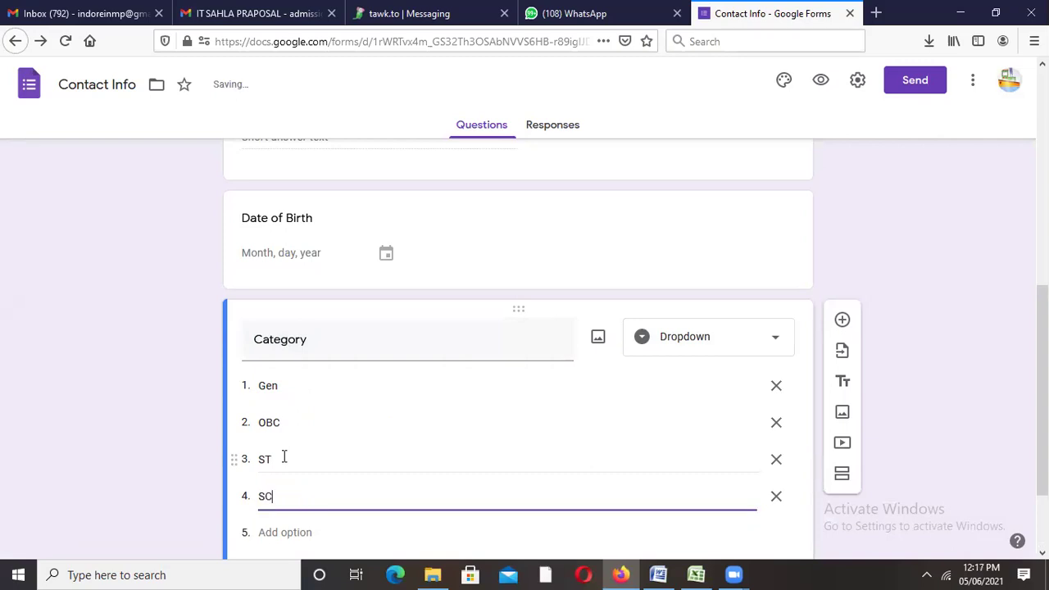
key("Return")
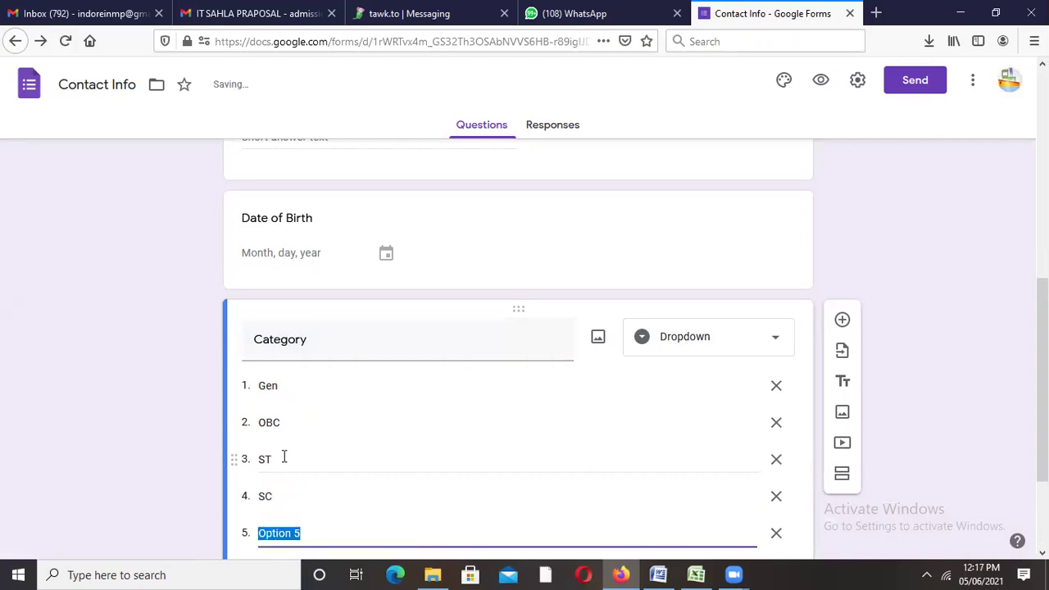
type("Otjer")
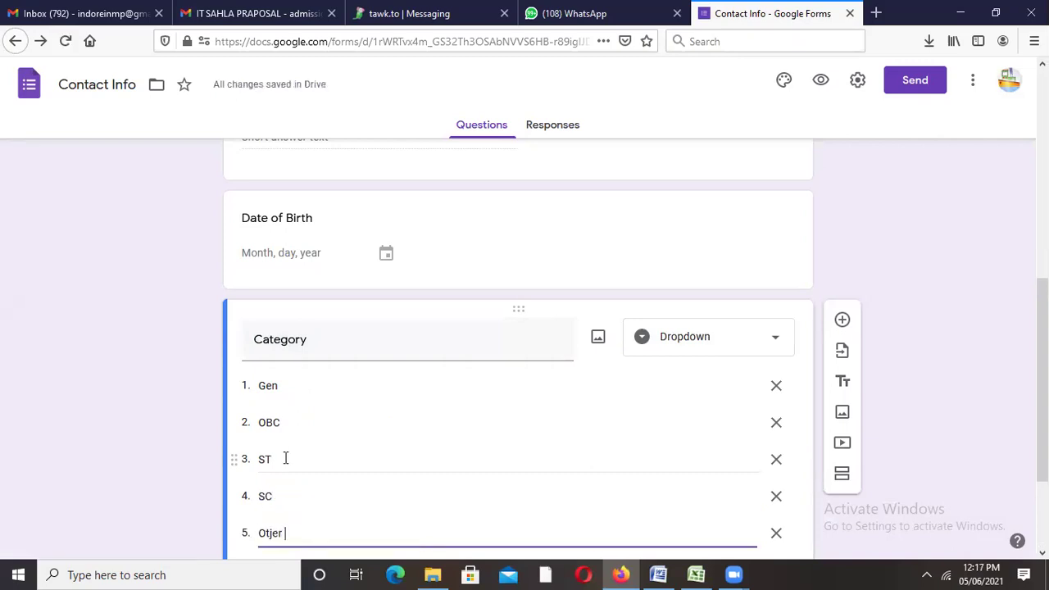
key("BackSpace")
key("BackSpace")
key("BackSpace")
type("her")
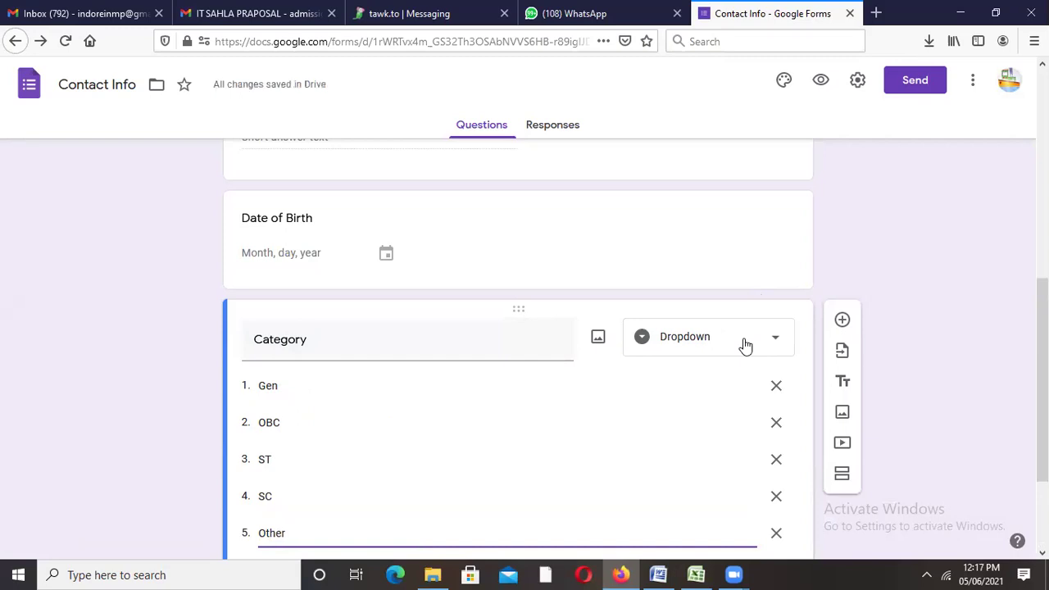
Step: Set Category to the Dropdown type and make it required
left_click(744, 345)
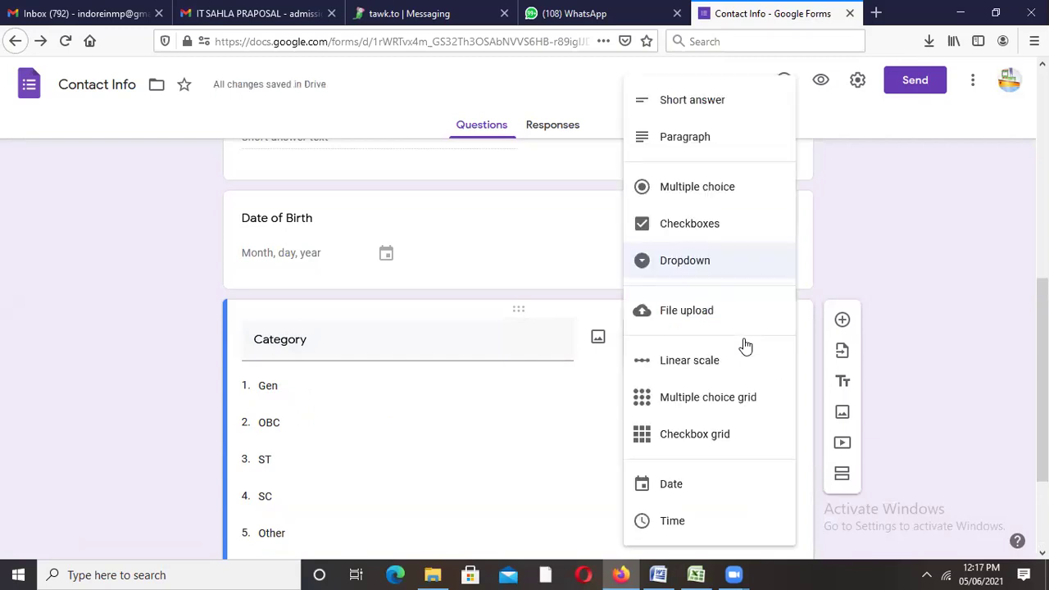
left_click(682, 263)
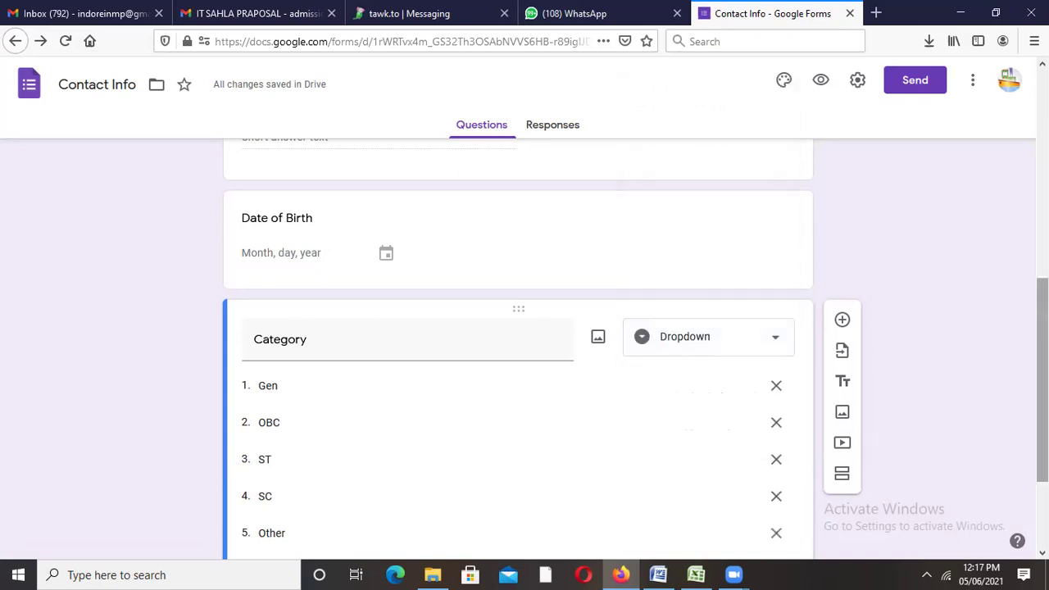
scroll(1042, 377, "down", 3)
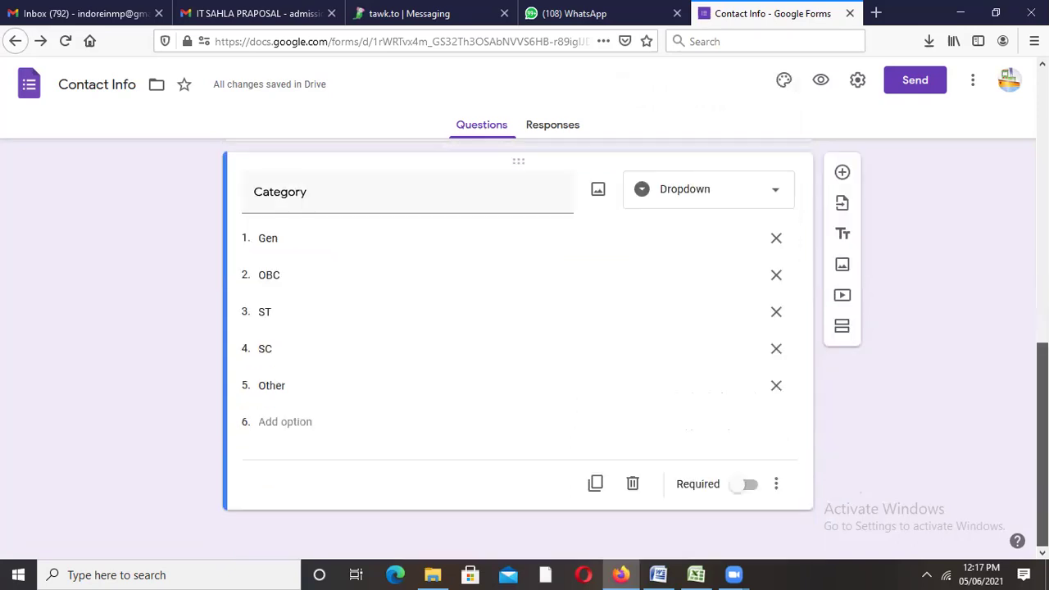
left_click(742, 486)
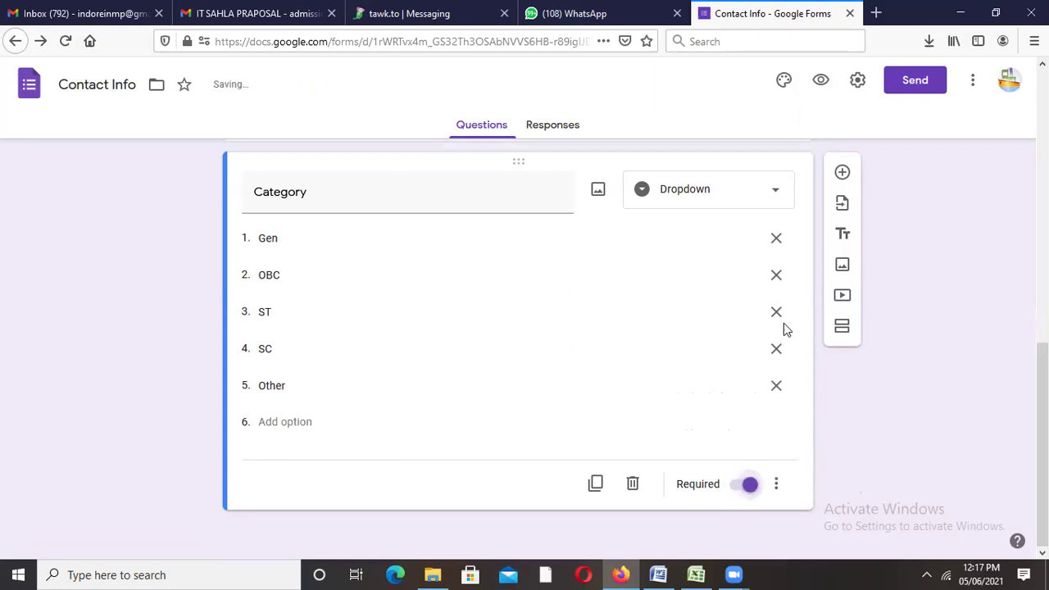
Step: Add a checkboxes question below Category and title it 'Hobby'
left_click(840, 174)
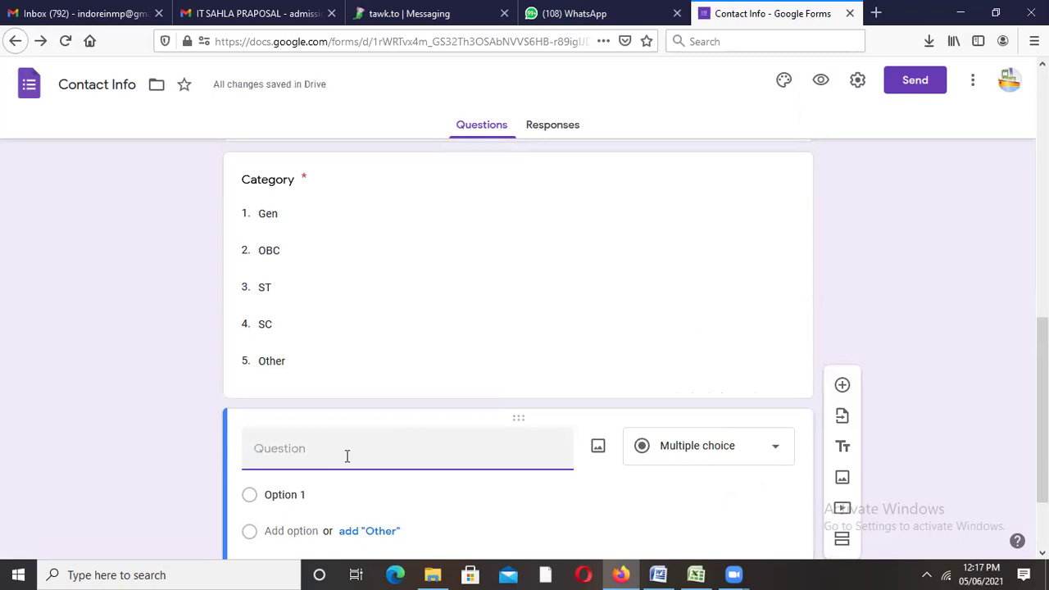
type("Ho")
key("BackSpace")
key("BackSpace")
type("Class")
key("BackSpace")
key("BackSpace")
key("BackSpace")
key("BackSpace")
key("BackSpace")
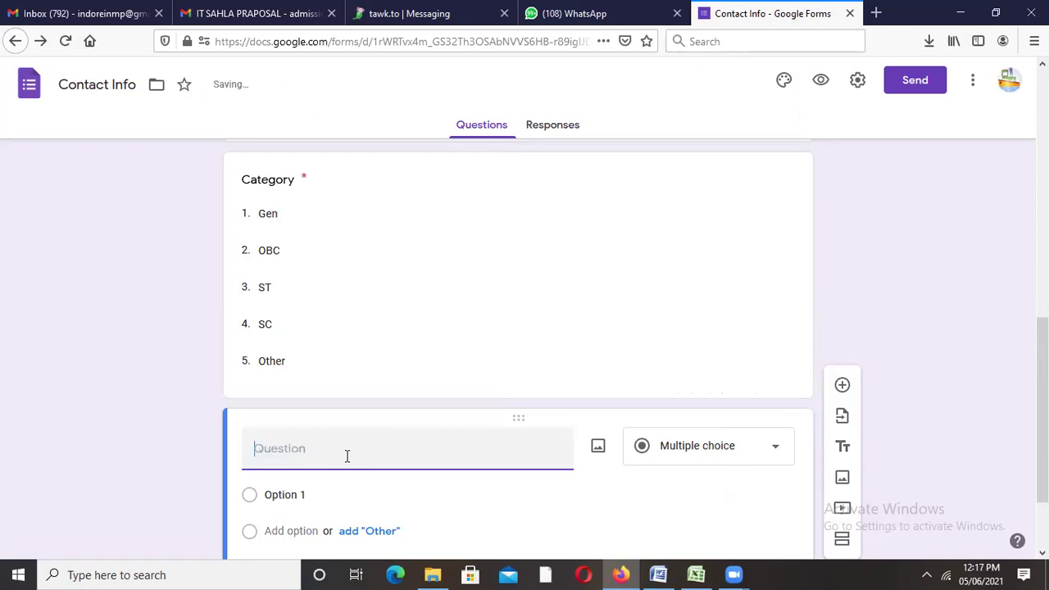
type("Semester")
left_click(728, 454)
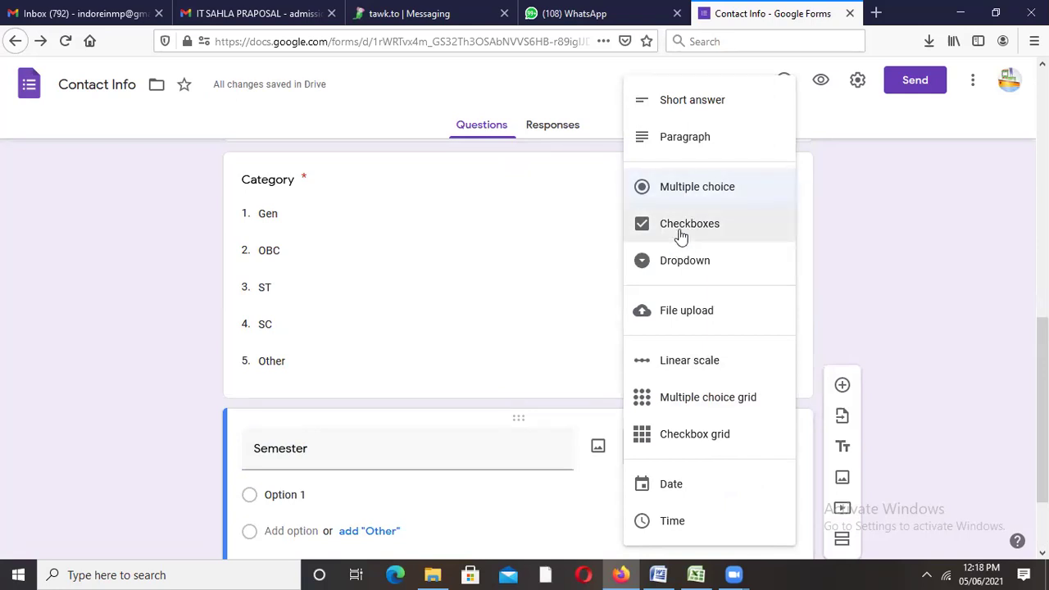
left_click(680, 236)
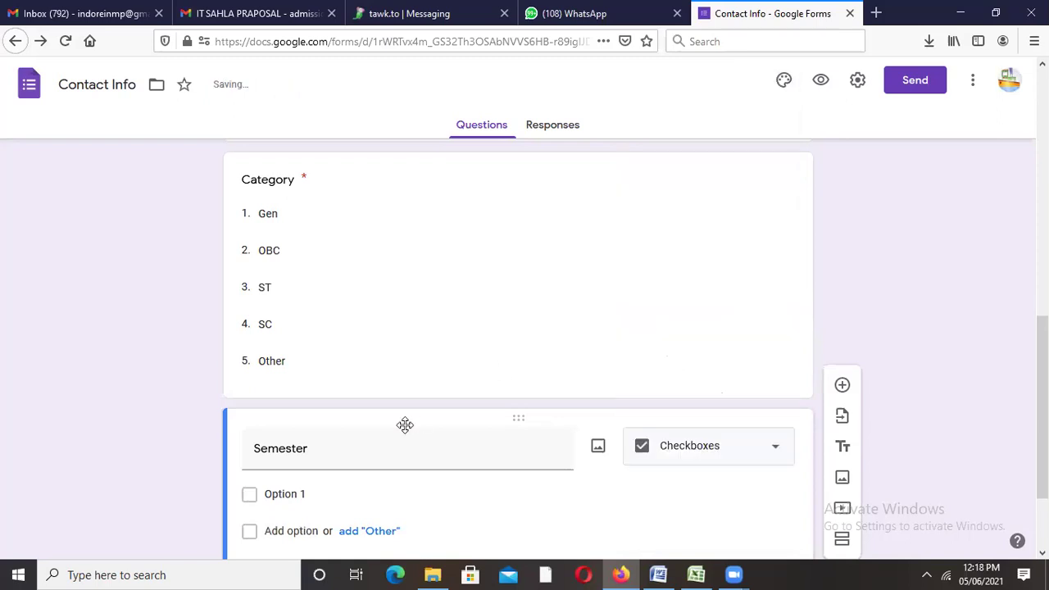
double_click(314, 457)
left_click(314, 457)
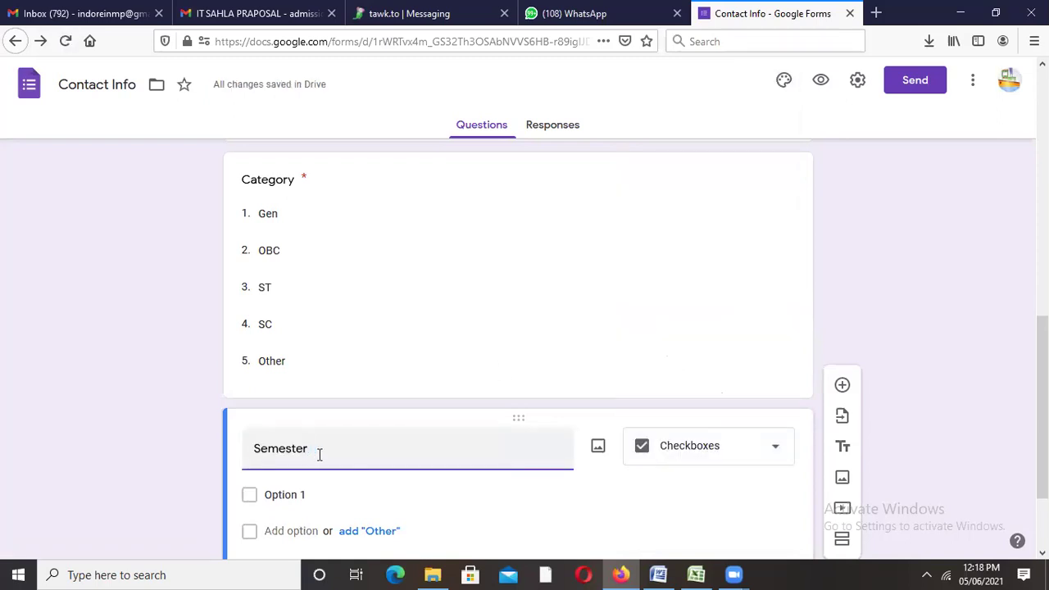
left_click_drag(309, 450, 250, 451)
type("Hobby")
Step: Give Hobby the options Cricket, Book Reading, Watching Movies and Other
left_click(316, 495)
type("Cricket")
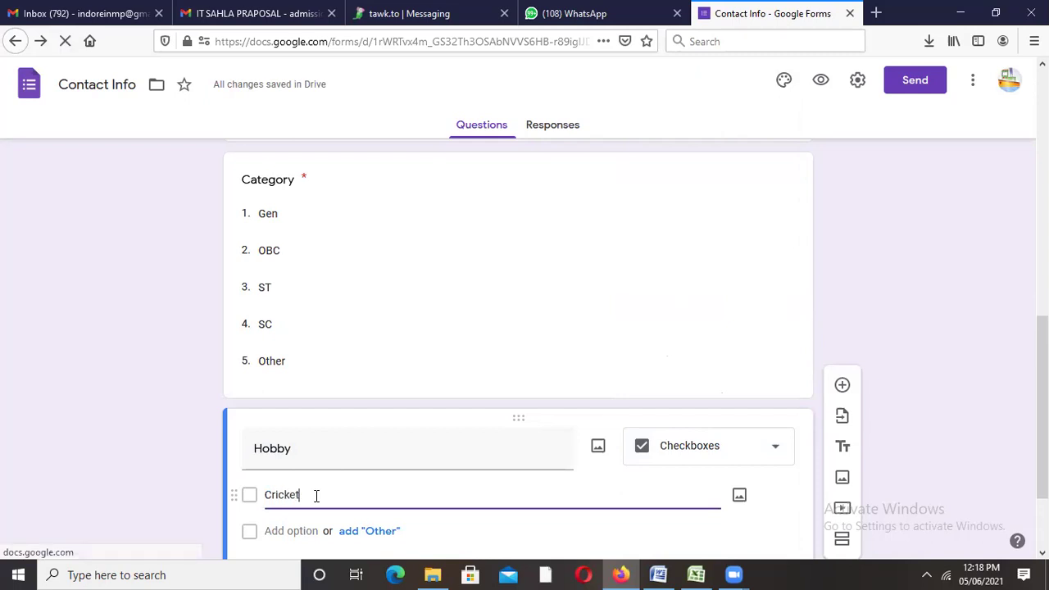
left_click(301, 530)
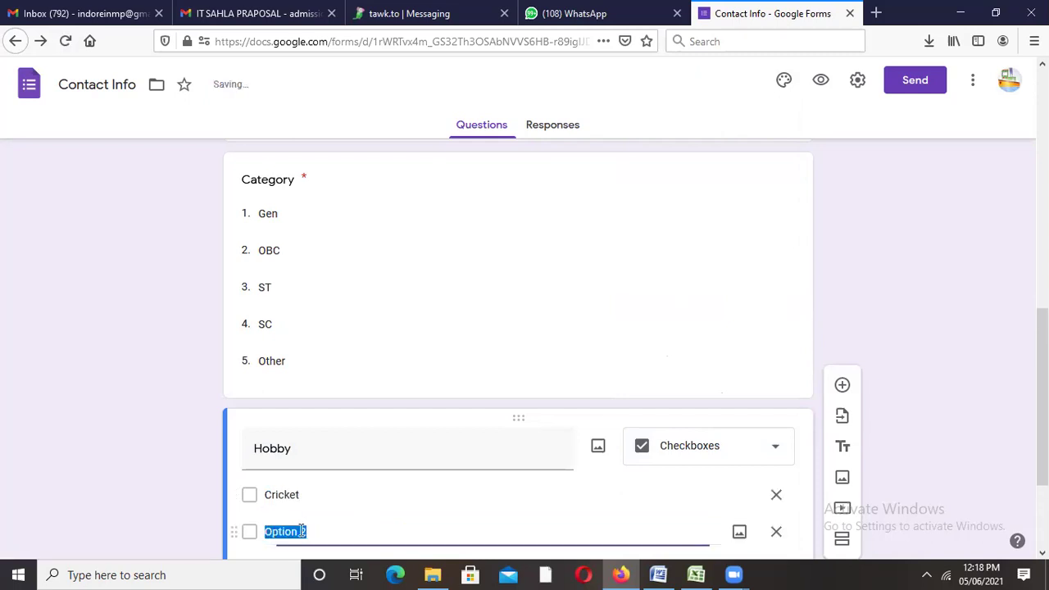
type("Book Read")
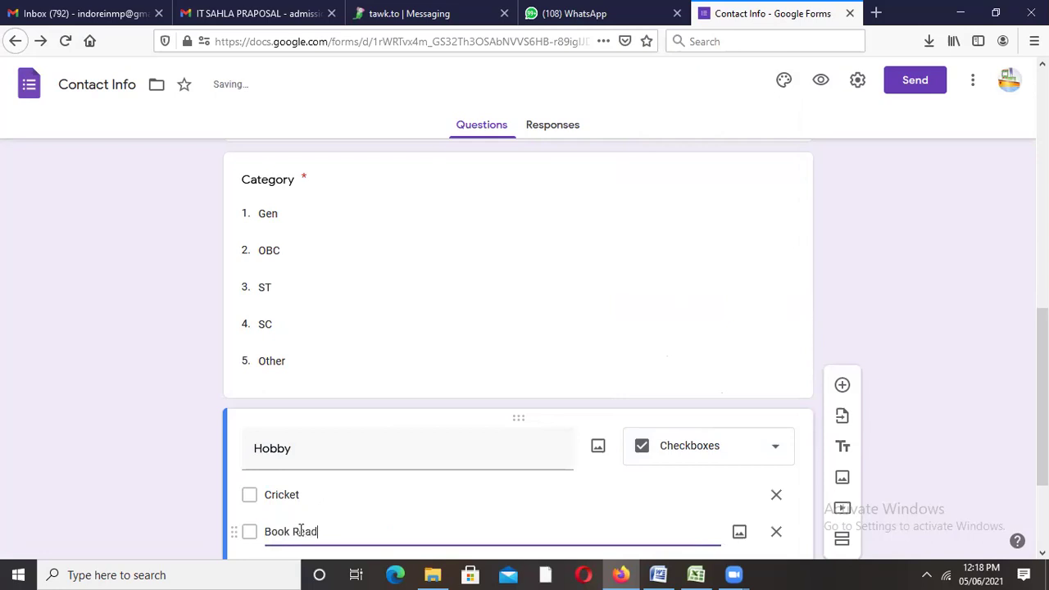
type("ing")
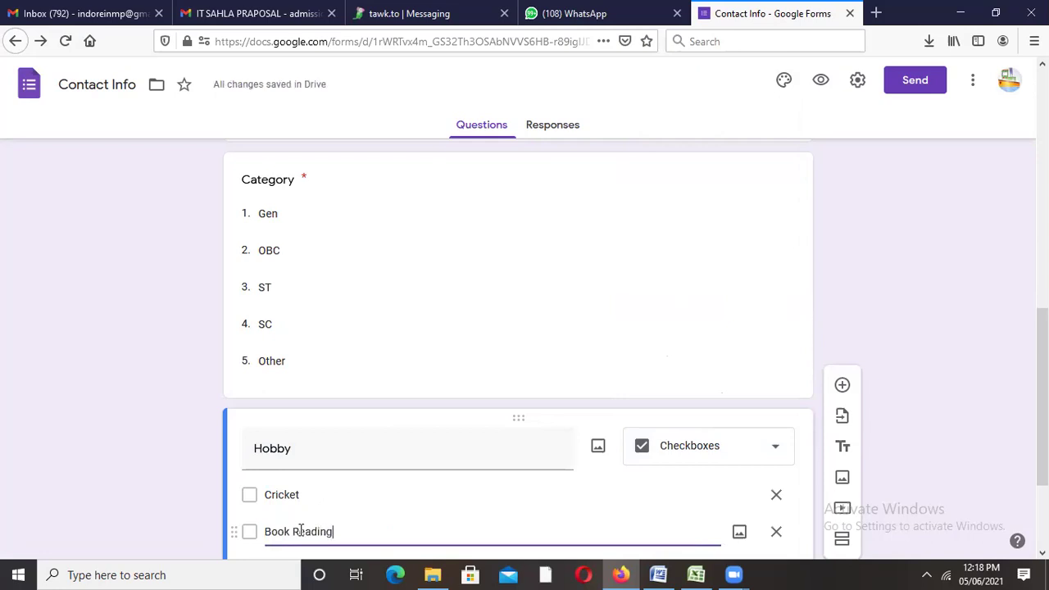
key("Return")
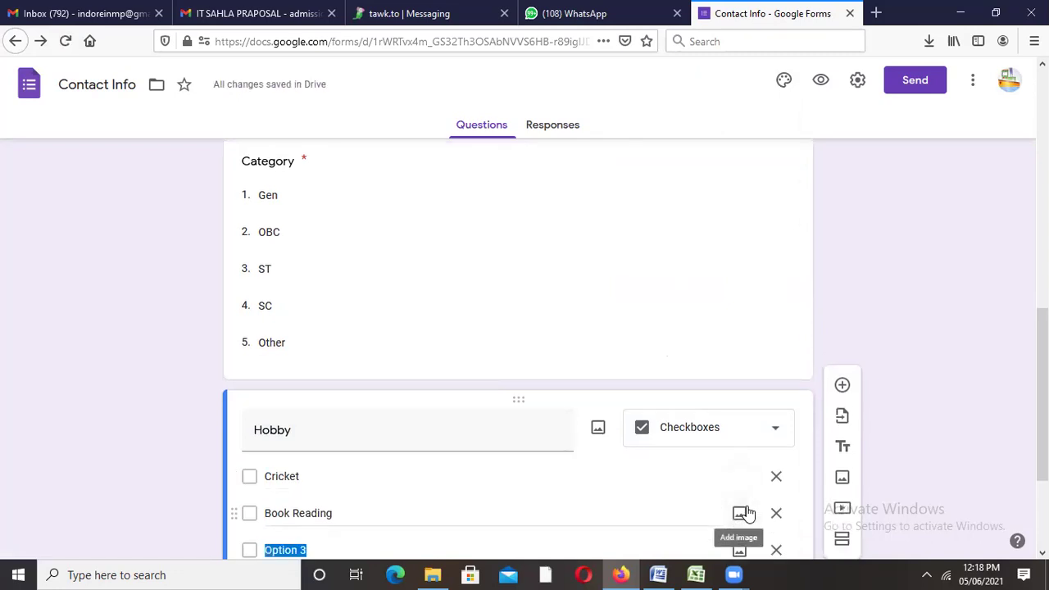
type("Watching")
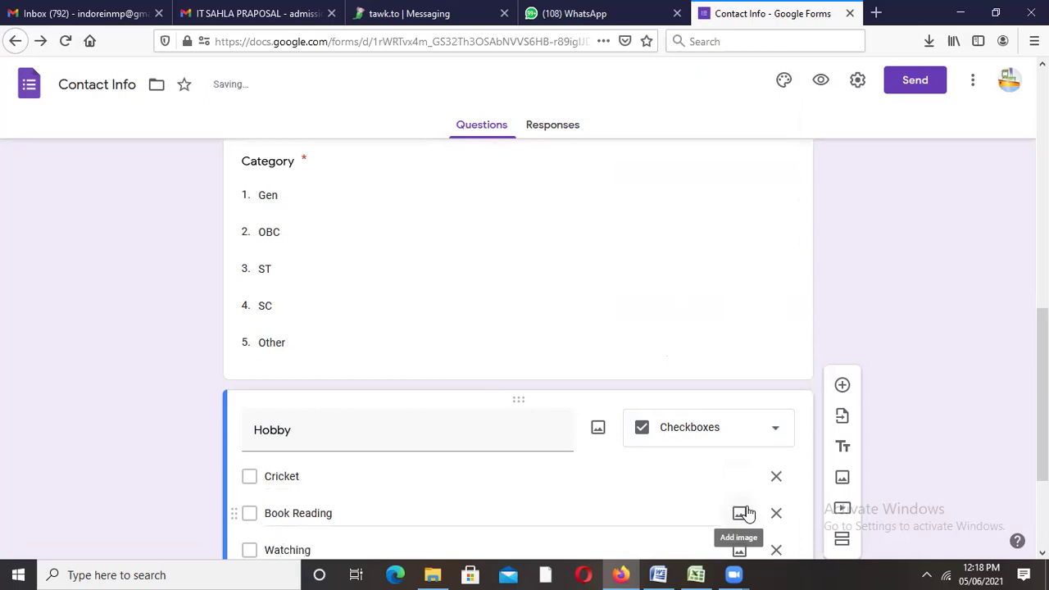
type(" Movies")
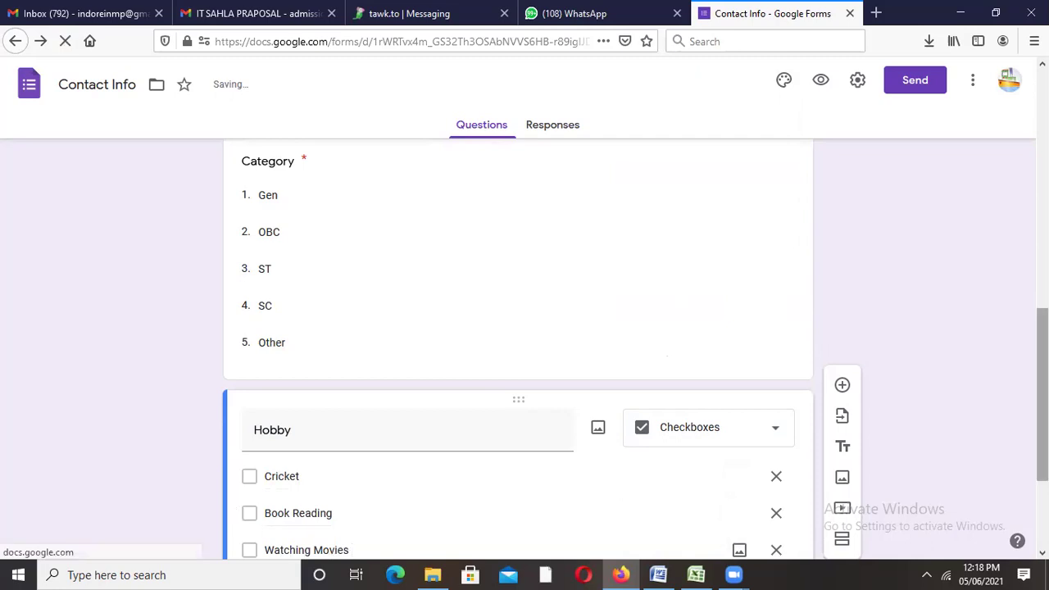
scroll(289, 404, "down", 2)
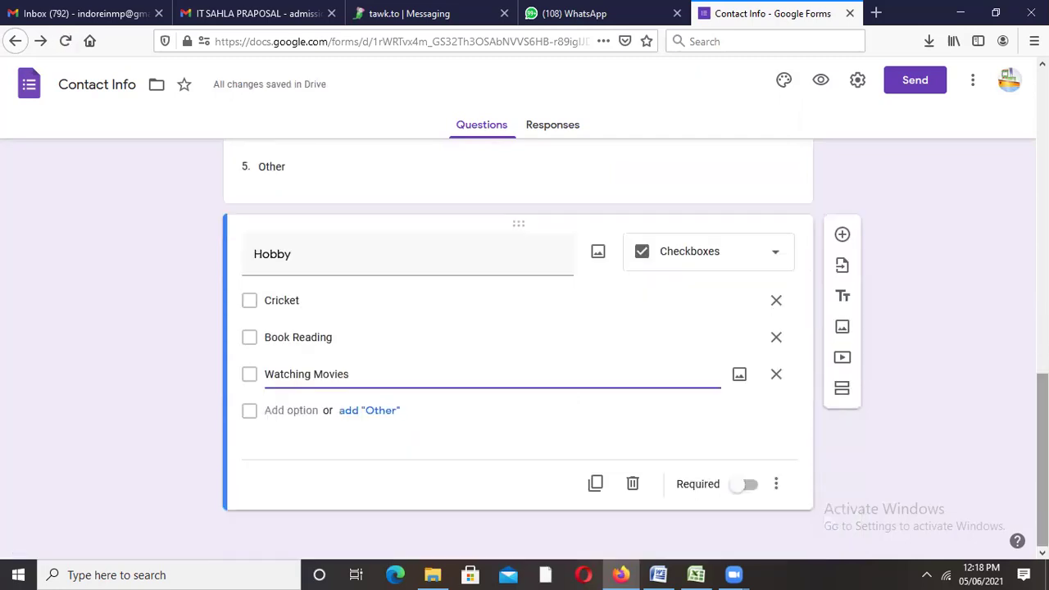
left_click(289, 410)
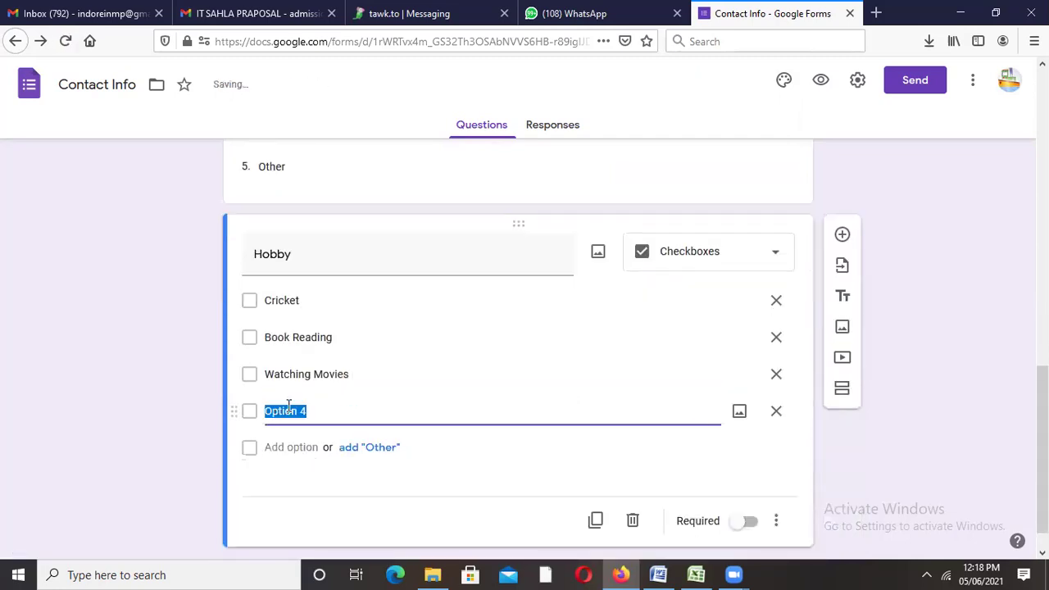
type("Other")
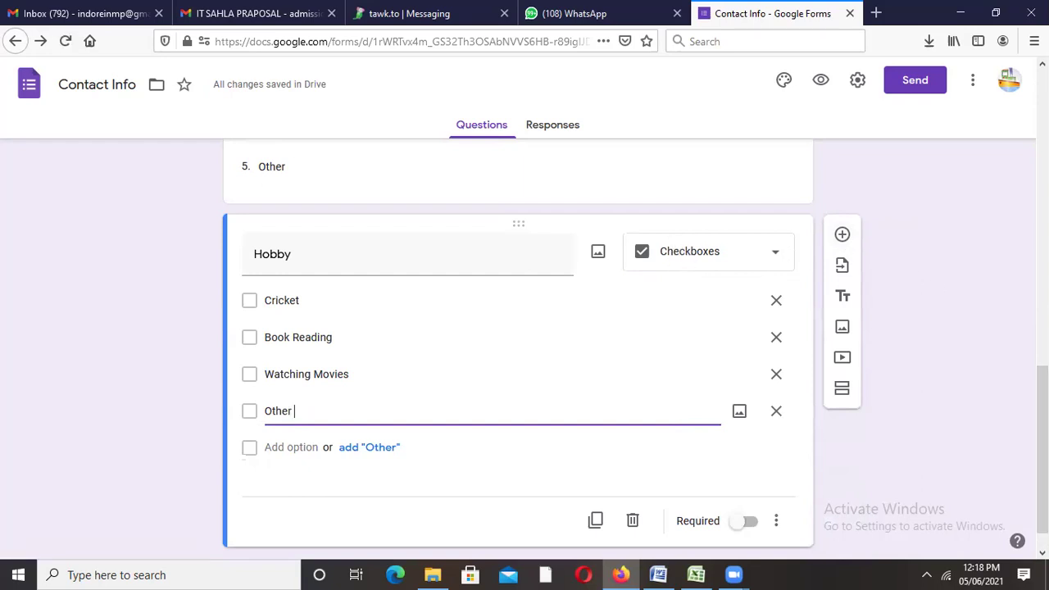
scroll(638, 496, "up", 5)
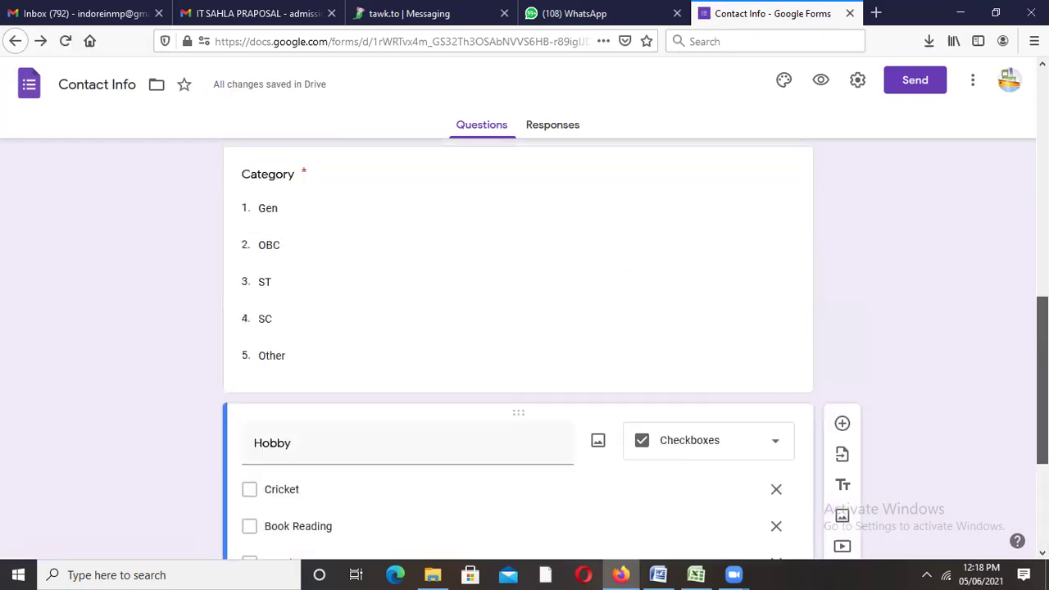
Step: Step through the Category, Date of Birth and Hobby cards, then insert a question after Hobby
left_click(604, 487)
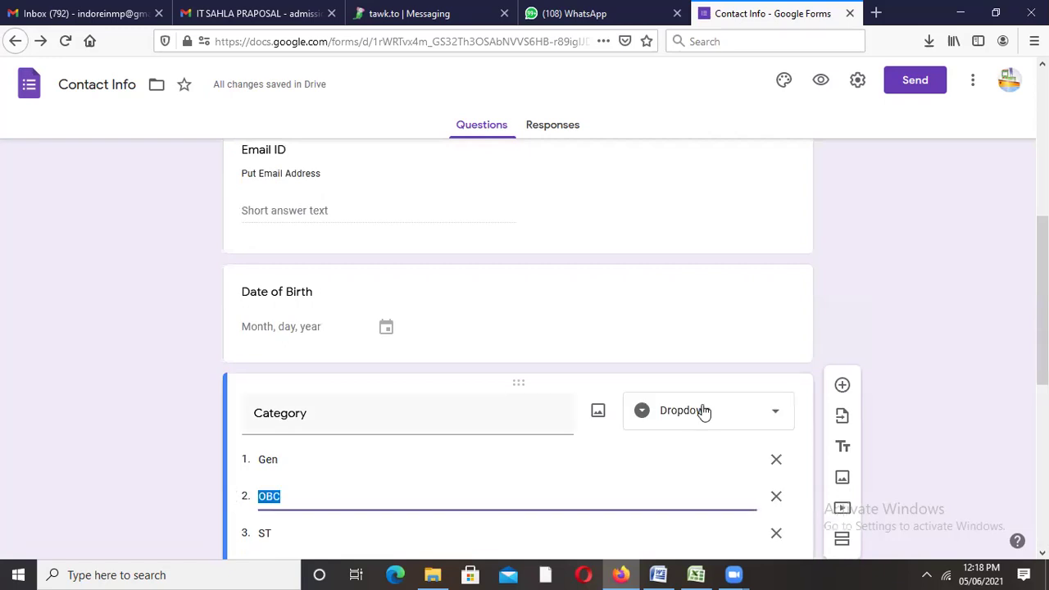
left_click(578, 305)
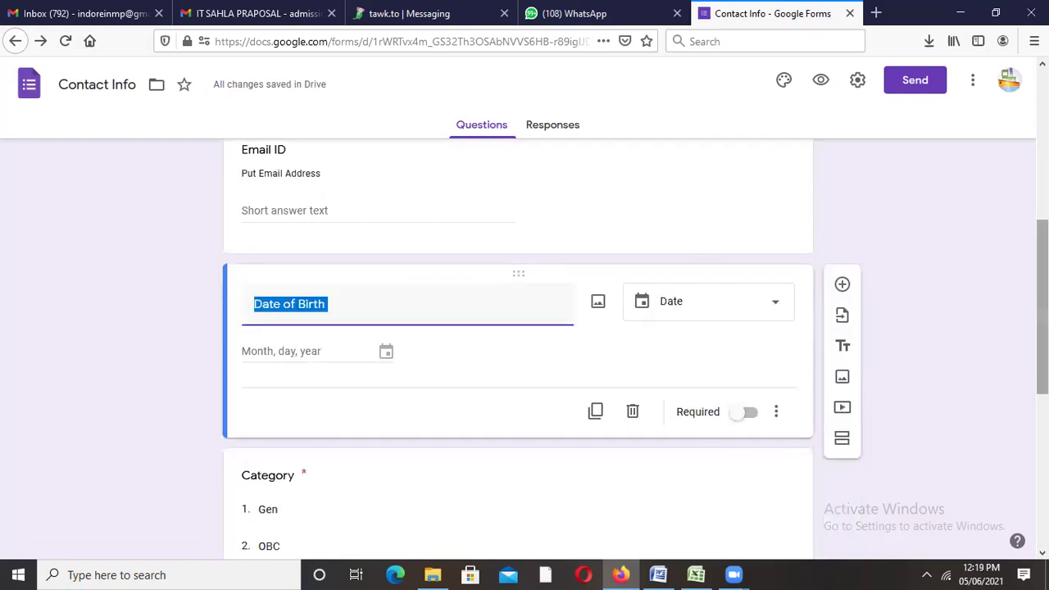
scroll(811, 409, "down", 5)
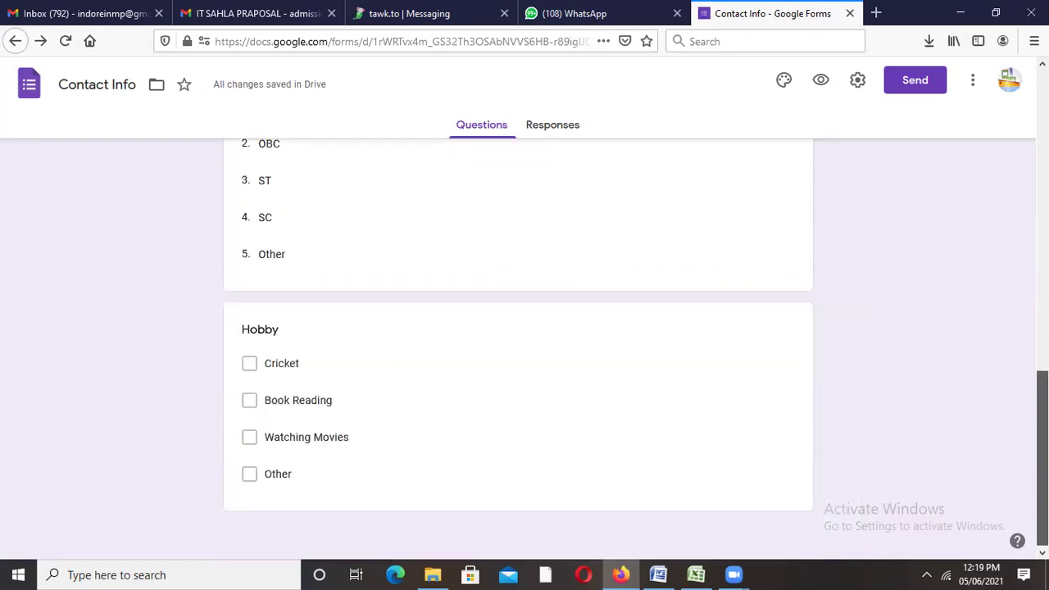
left_click(745, 378)
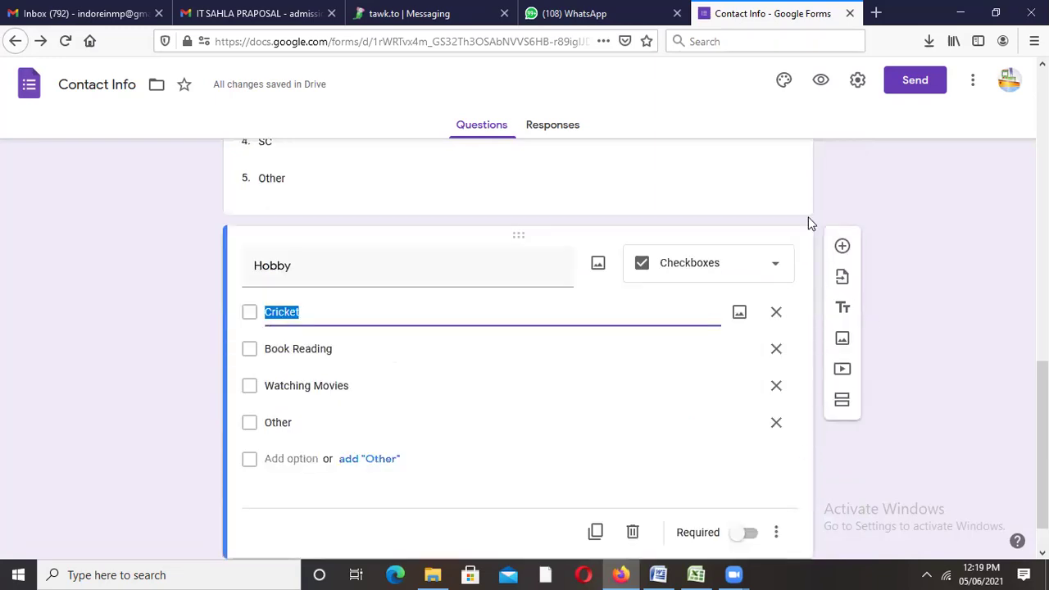
left_click(845, 250)
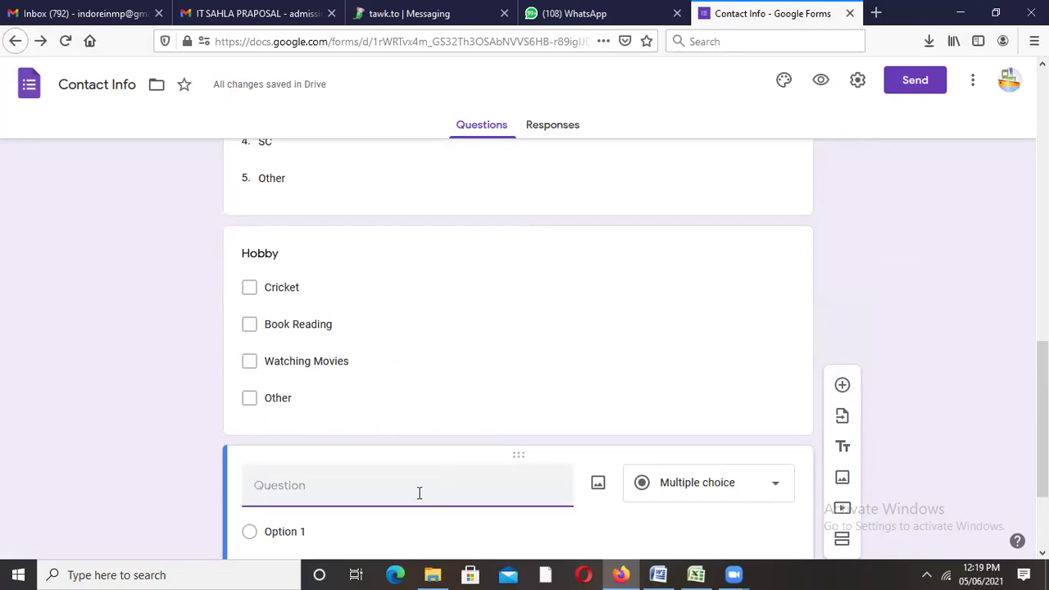
Step: Title the new question 'I Agree' and make it multiple choice
type("Agrre")
key("BackSpace")
key("BackSpace")
key("BackSpace")
key("BackSpace")
key("BackSpace")
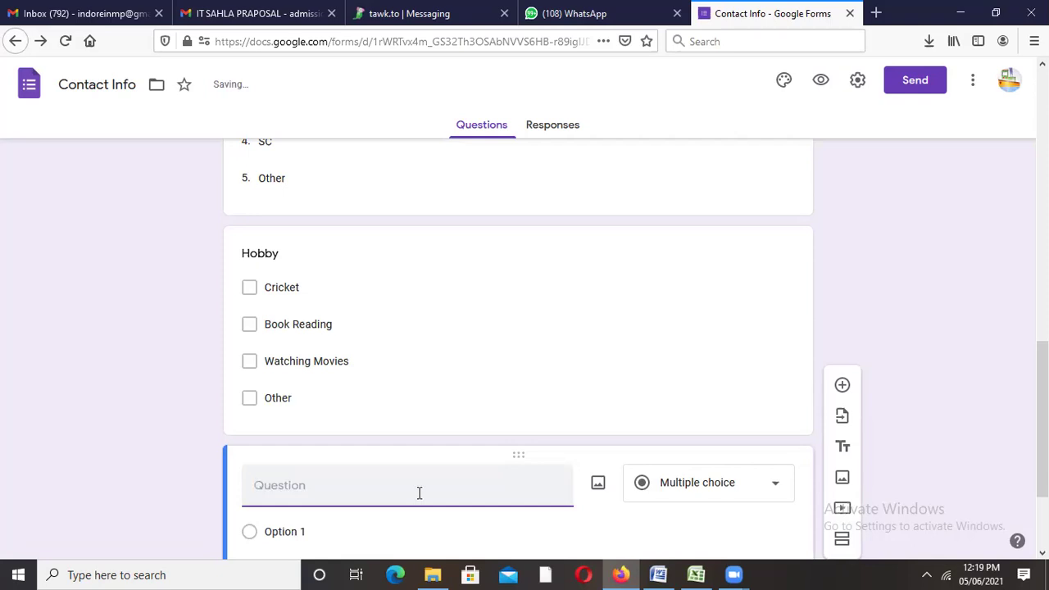
type("I Agree")
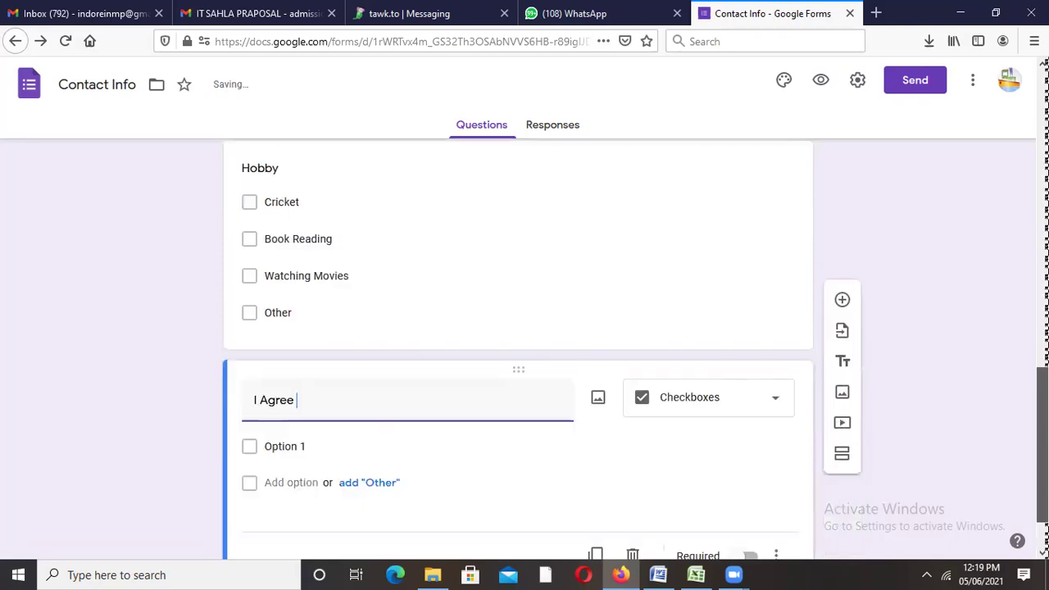
left_click(742, 335)
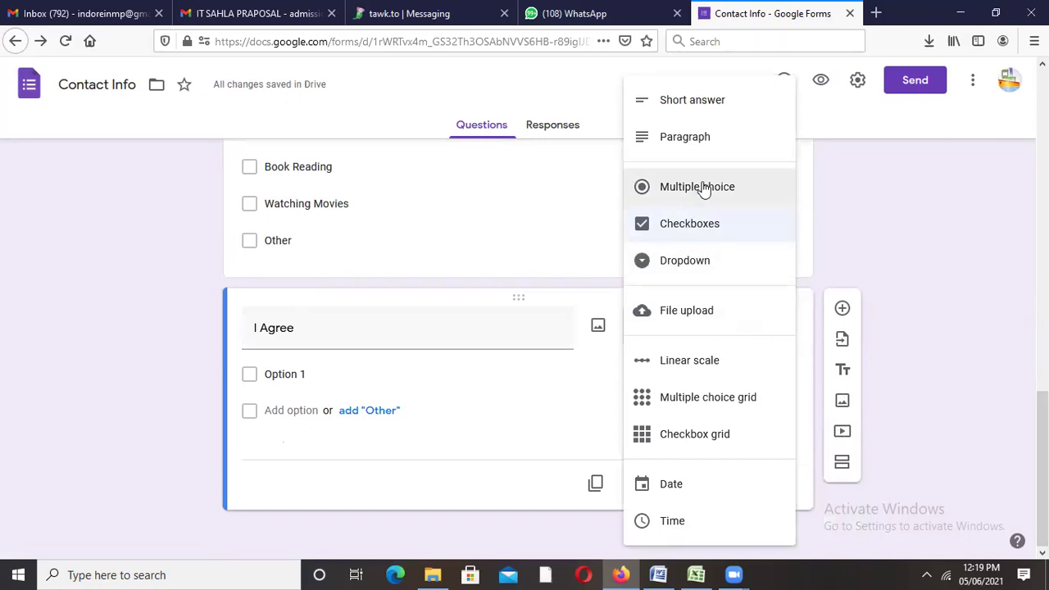
left_click(703, 188)
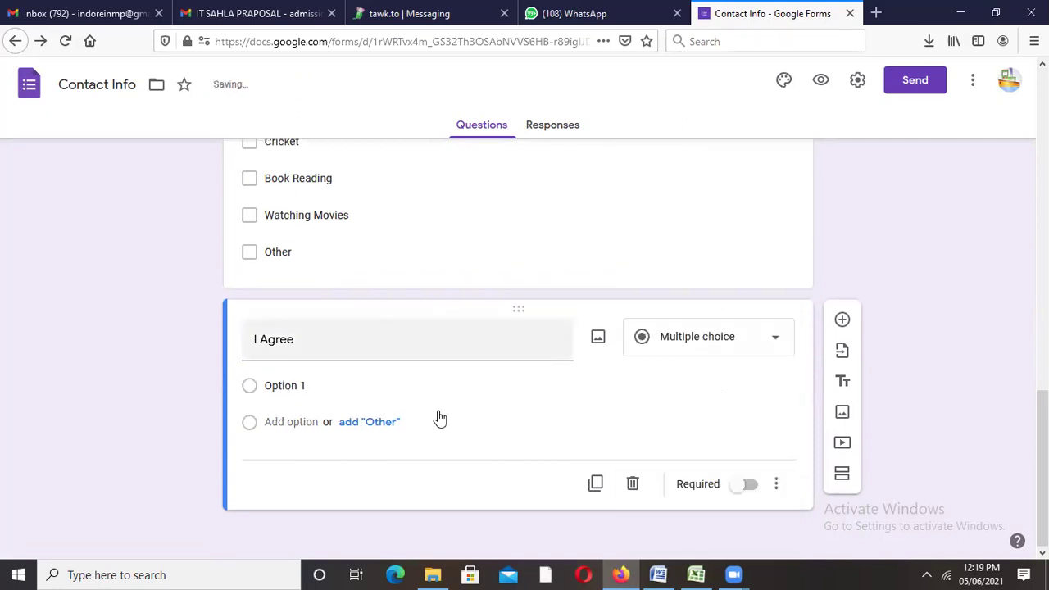
Step: Give I Agree the options Yes and No and make it required
key("Tab")
left_click_drag(389, 382, 261, 374)
type("yes")
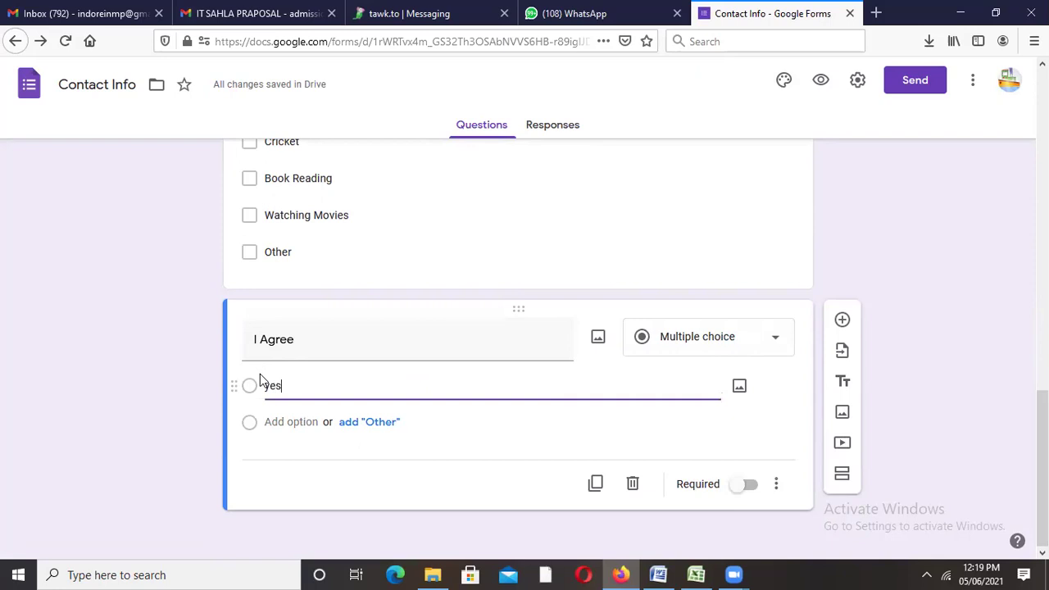
key("BackSpace")
key("BackSpace")
key("BackSpace")
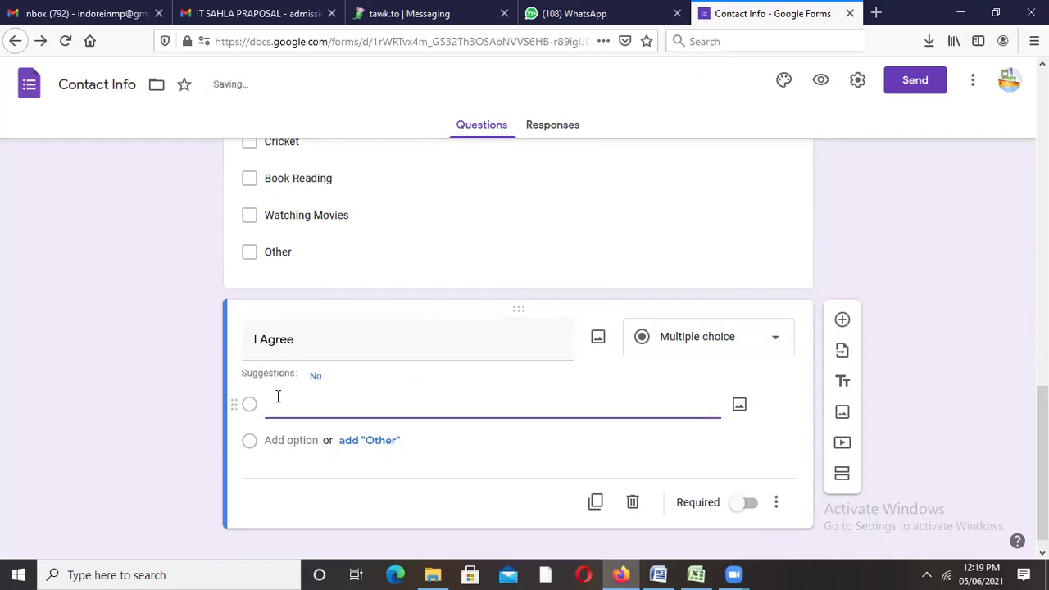
type("Yes")
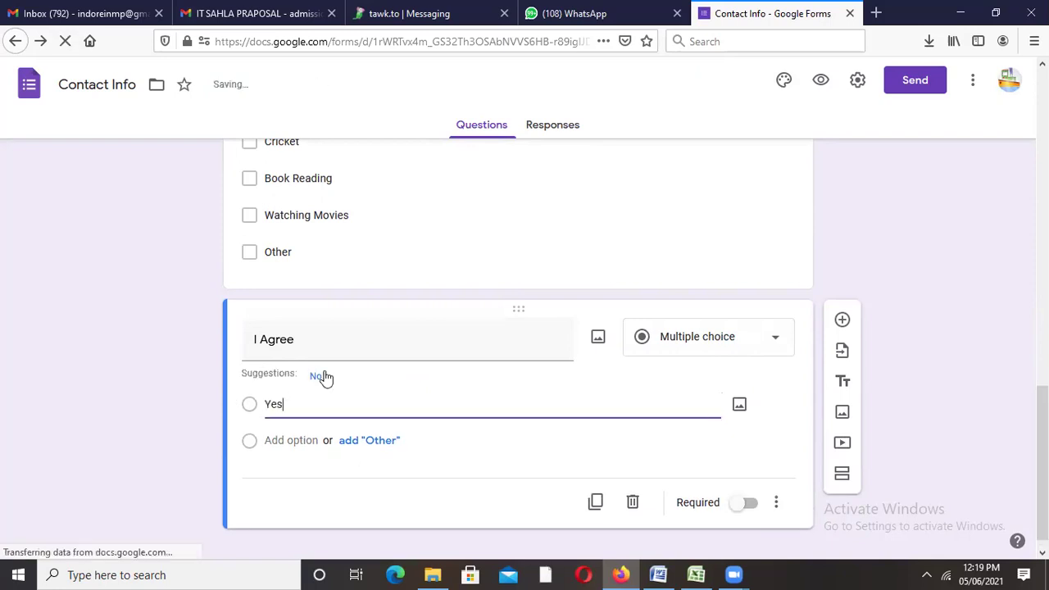
left_click(313, 377)
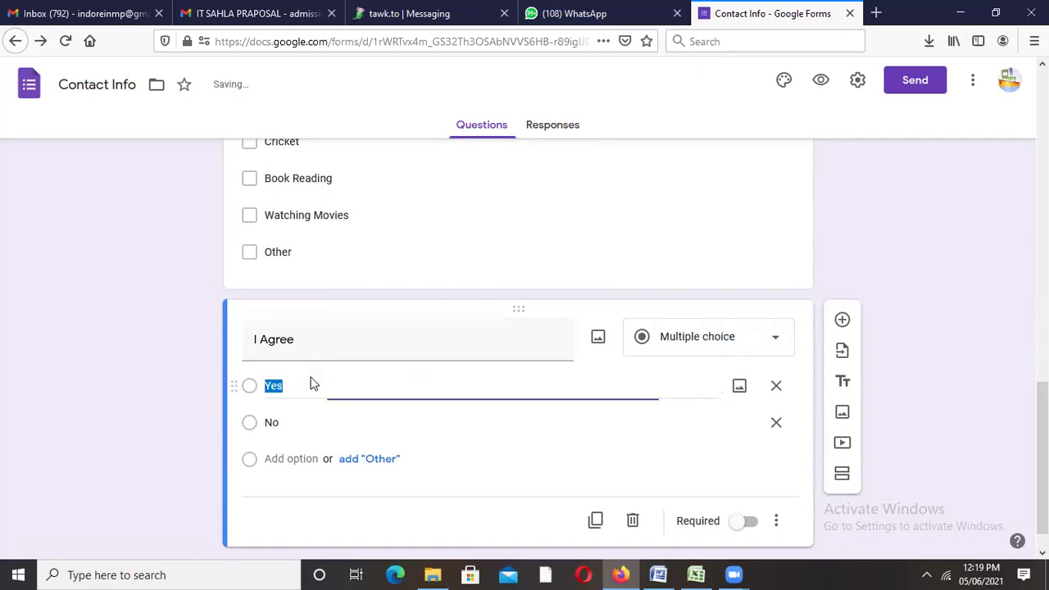
left_click(736, 520)
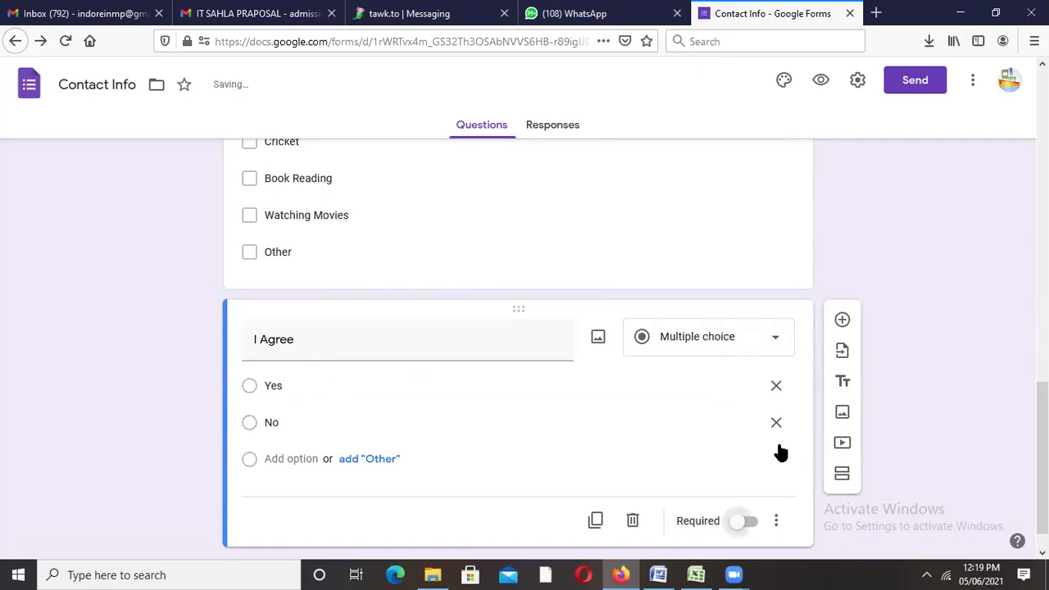
left_click(738, 526)
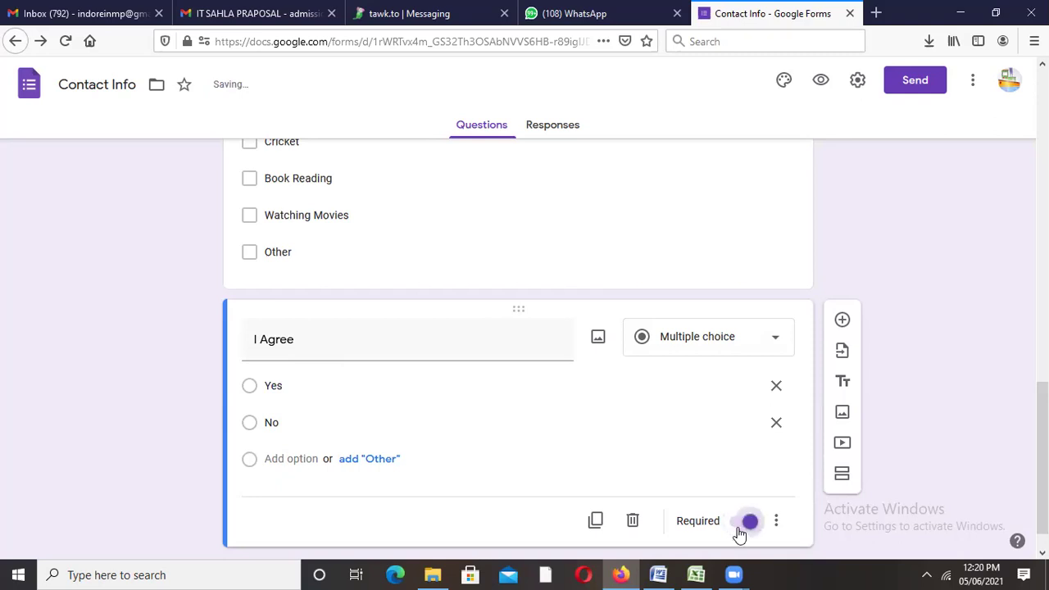
left_click(843, 321)
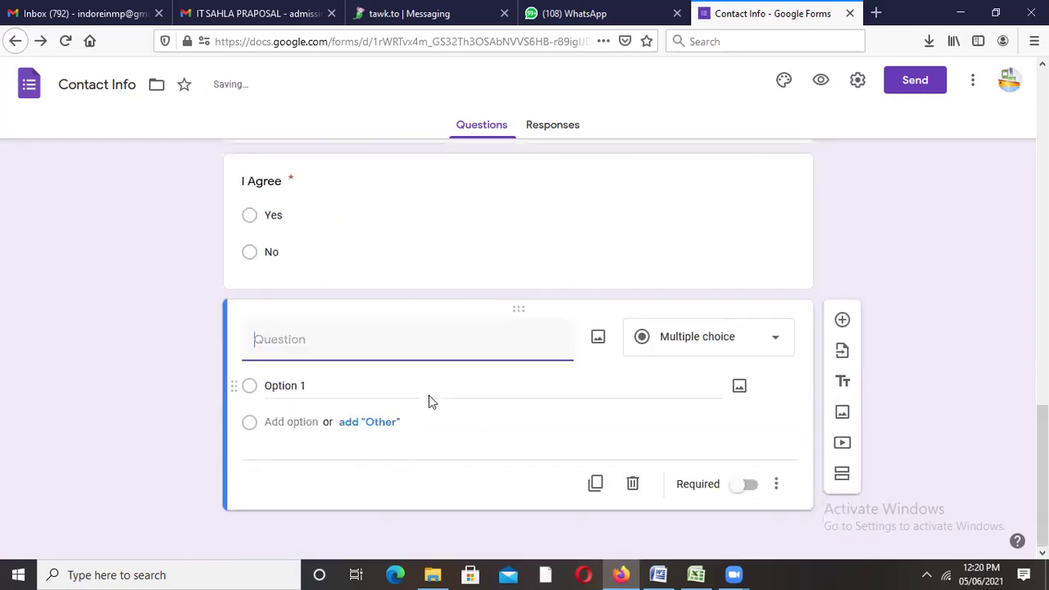
Step: Title the new question 'Rating' and set it to a 1 to 5 linear scale
type("Rating")
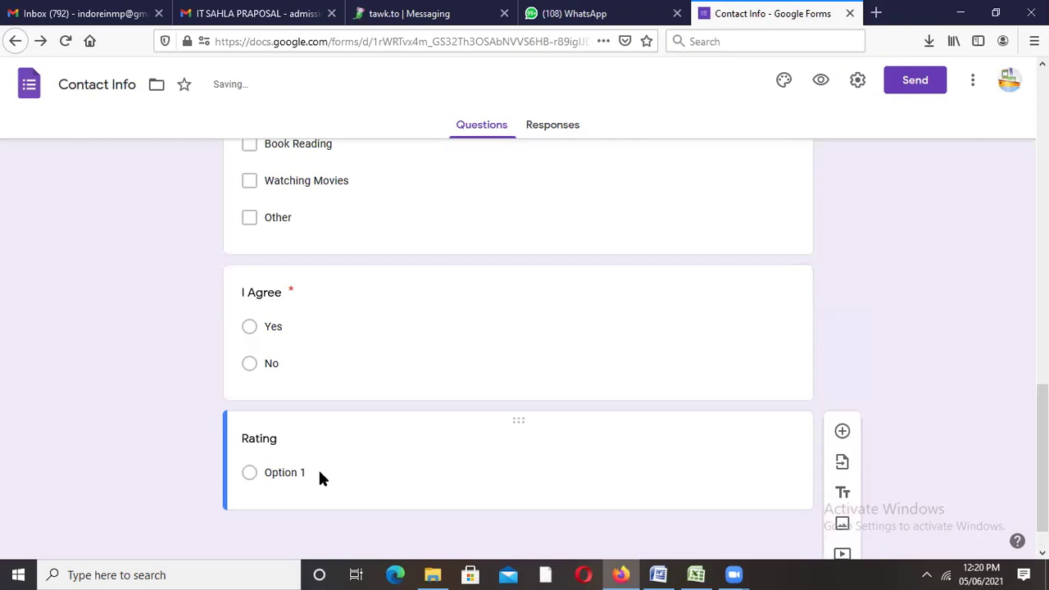
left_click(318, 469)
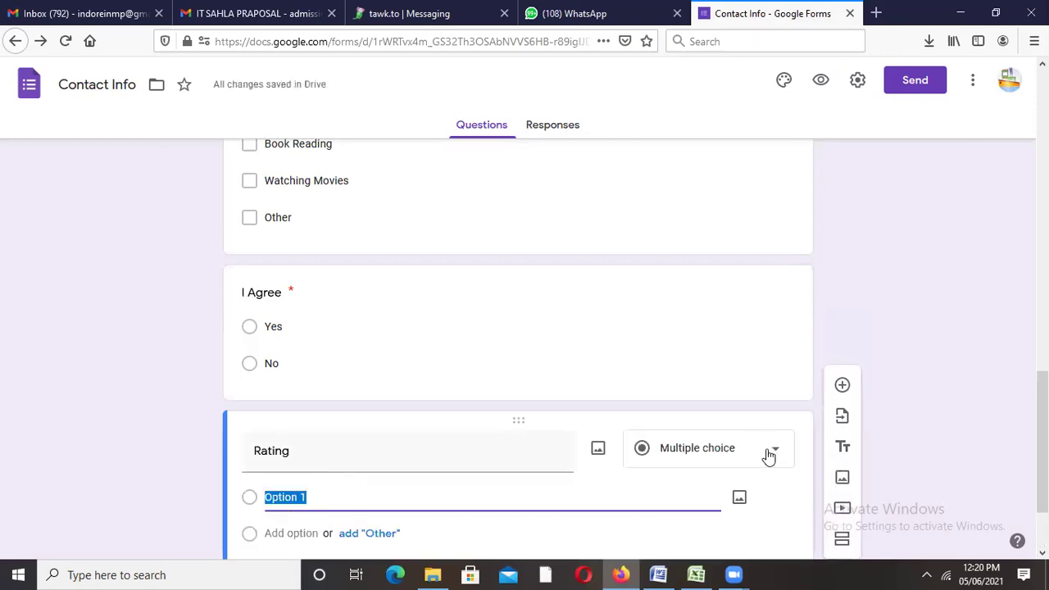
left_click(766, 452)
left_click(743, 367)
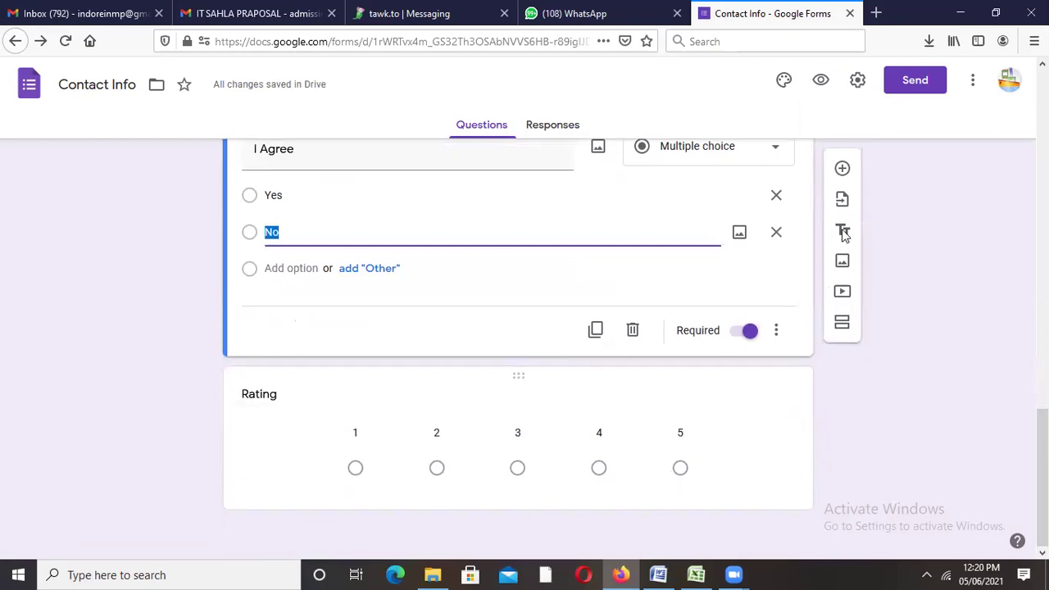
key("Tab")
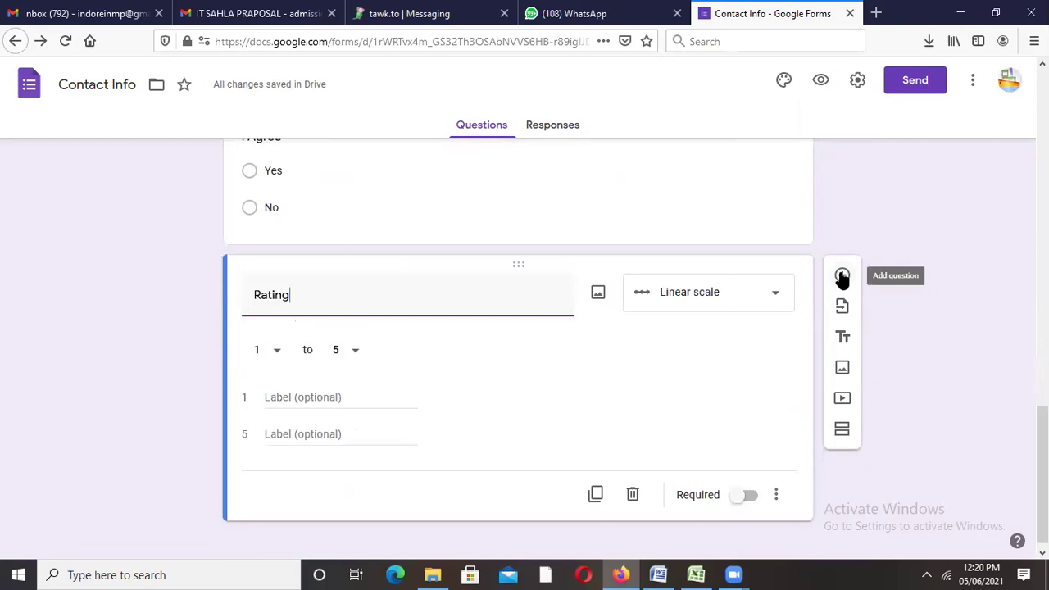
left_click(843, 277)
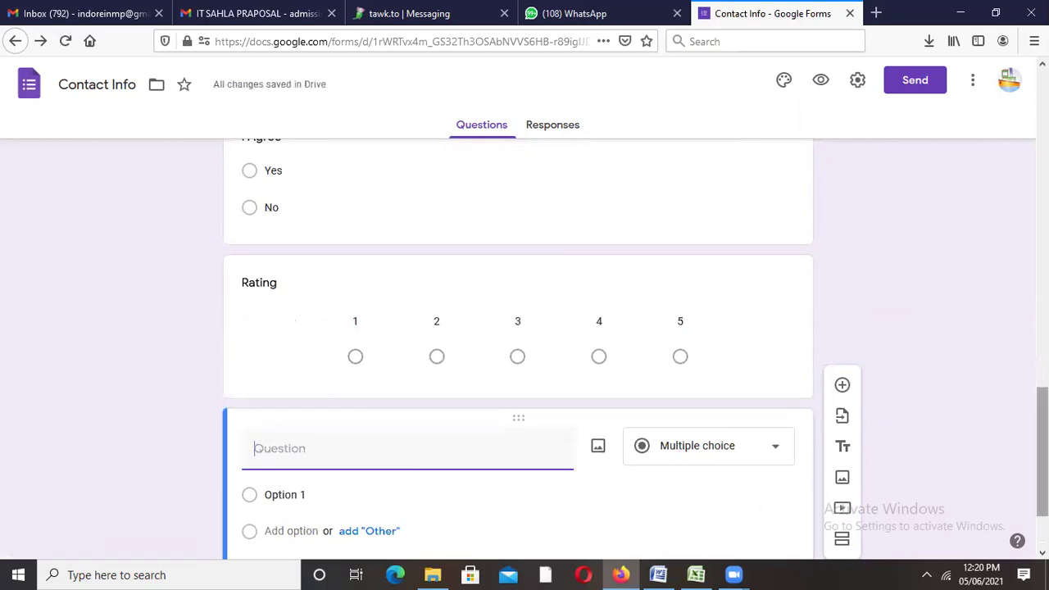
left_click(711, 351)
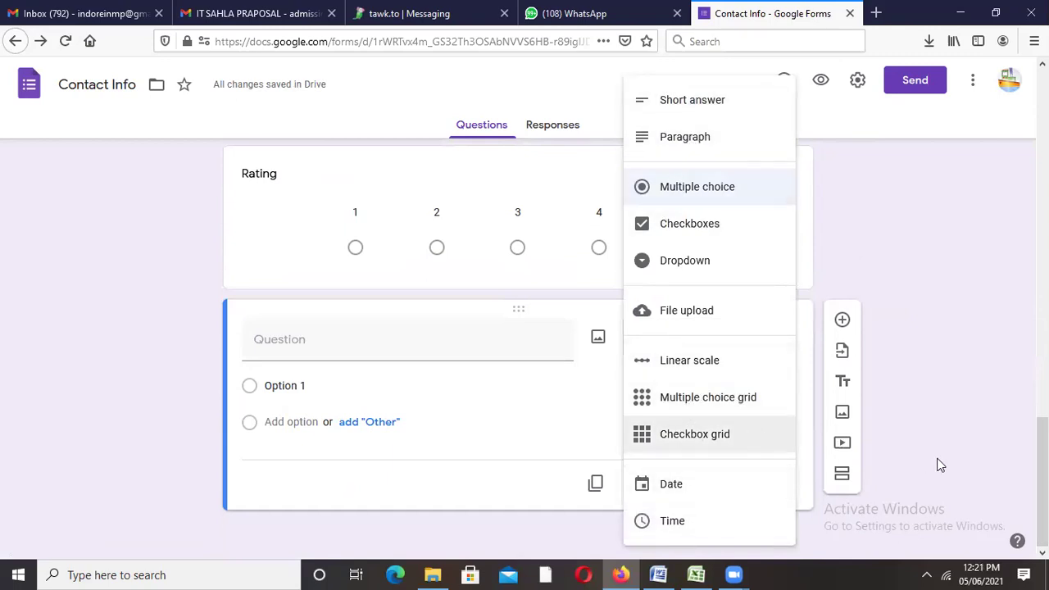
scroll(519, 344, "up", 10)
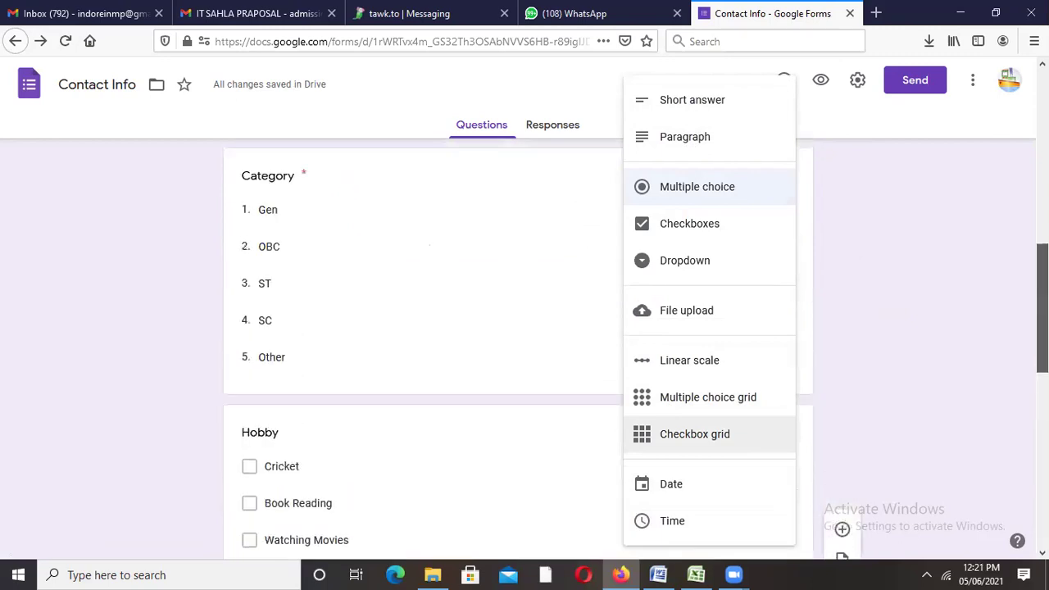
scroll(519, 345, "down", 10)
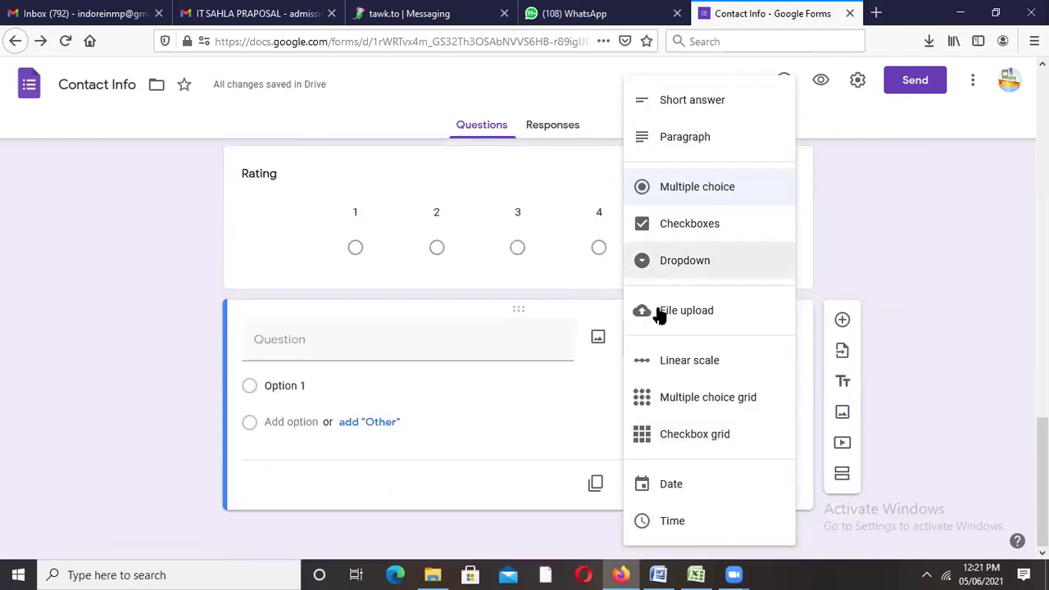
left_click(668, 321)
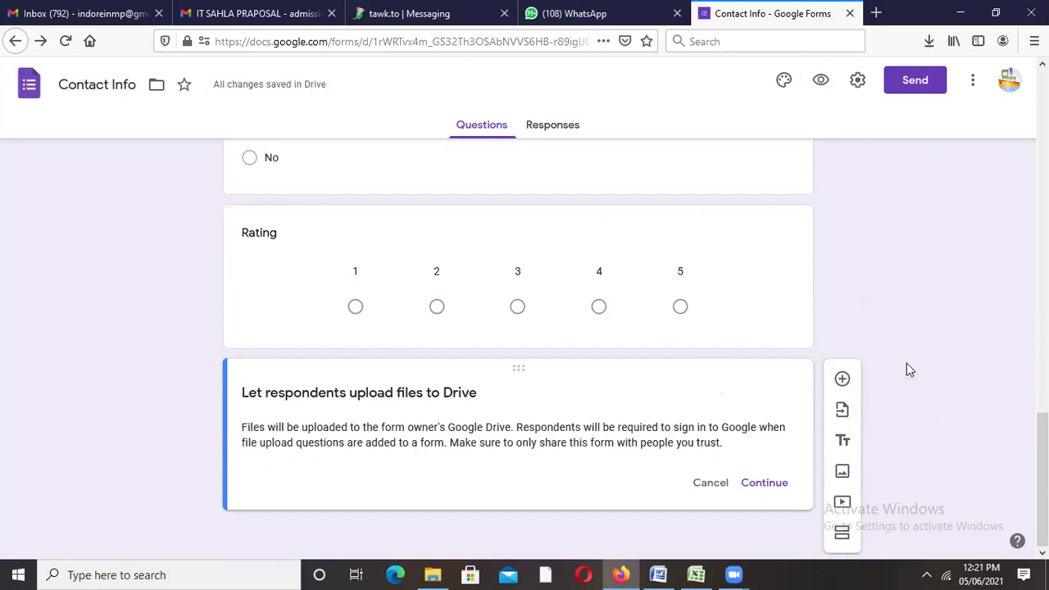
scroll(671, 426, "up", 6)
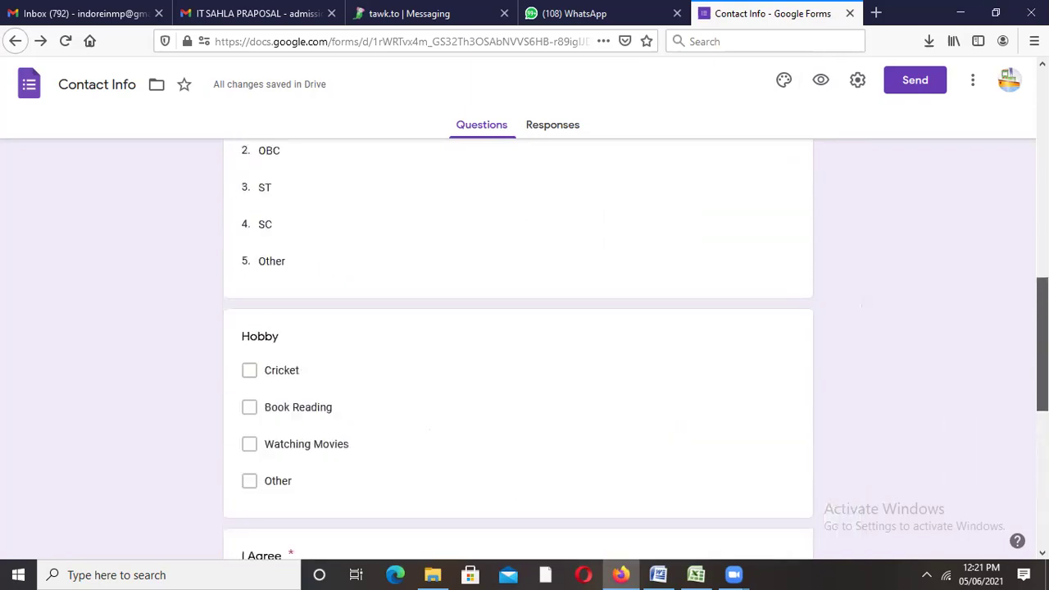
scroll(574, 267, "down", 4)
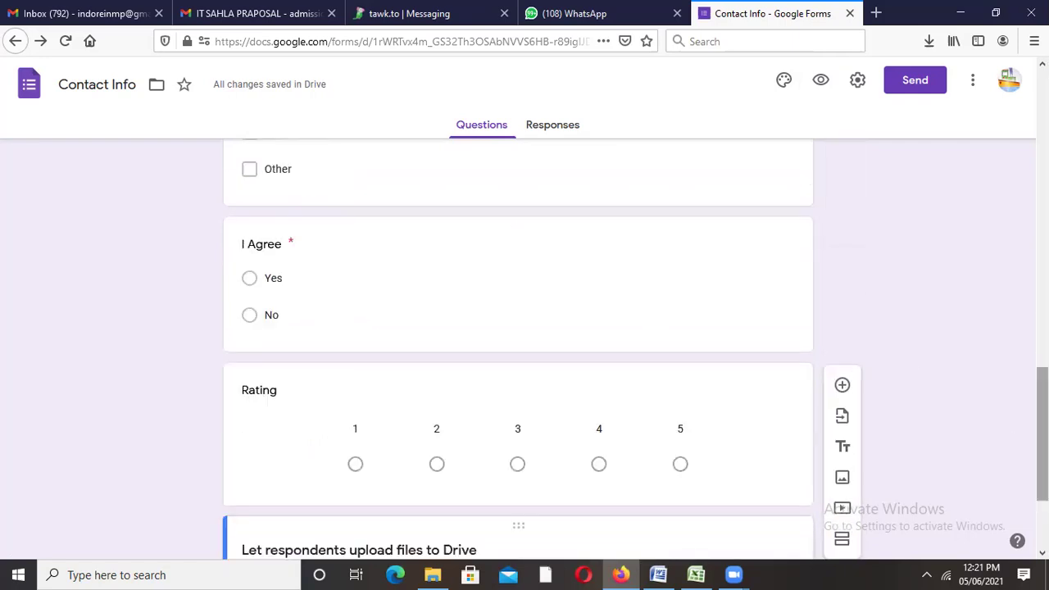
scroll(230, 351, "up", 3)
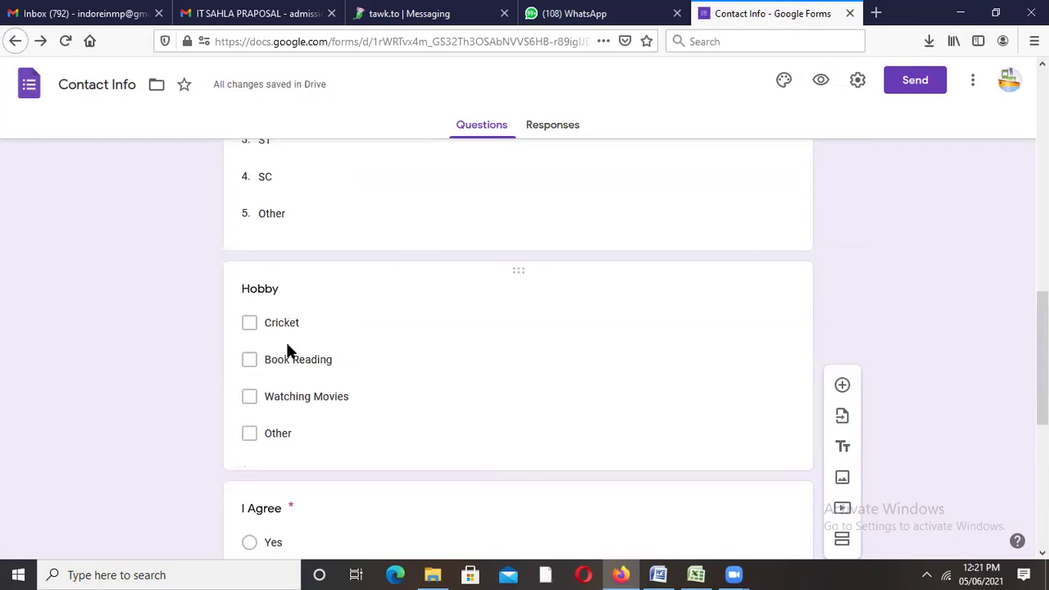
scroll(686, 421, "down", 7)
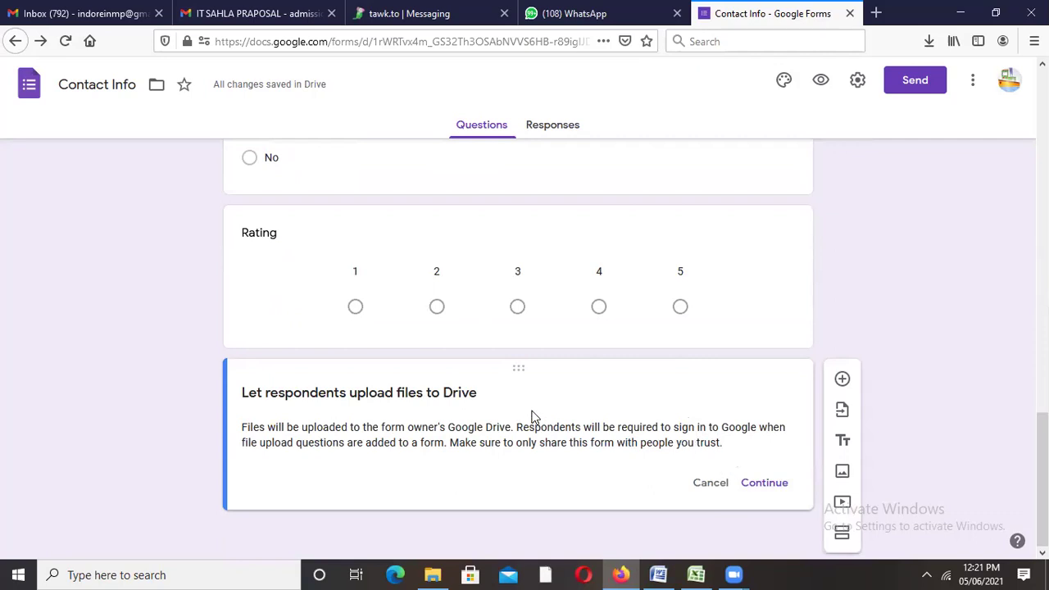
Step: Create a 'Payment receipt' file-upload question that accepts only images, then add a new question below it
left_click(774, 484)
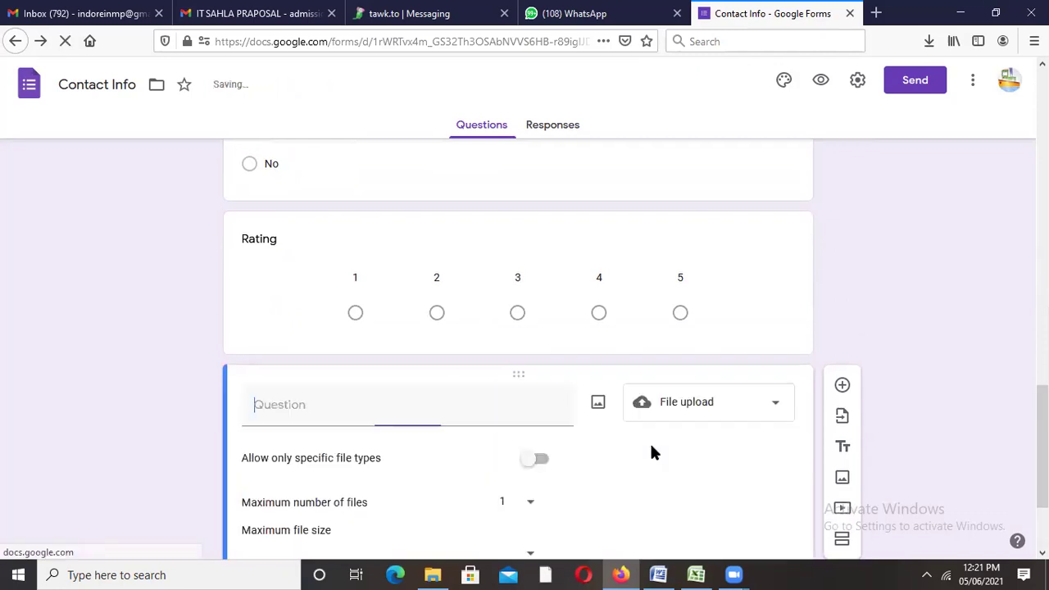
type("Payment receip")
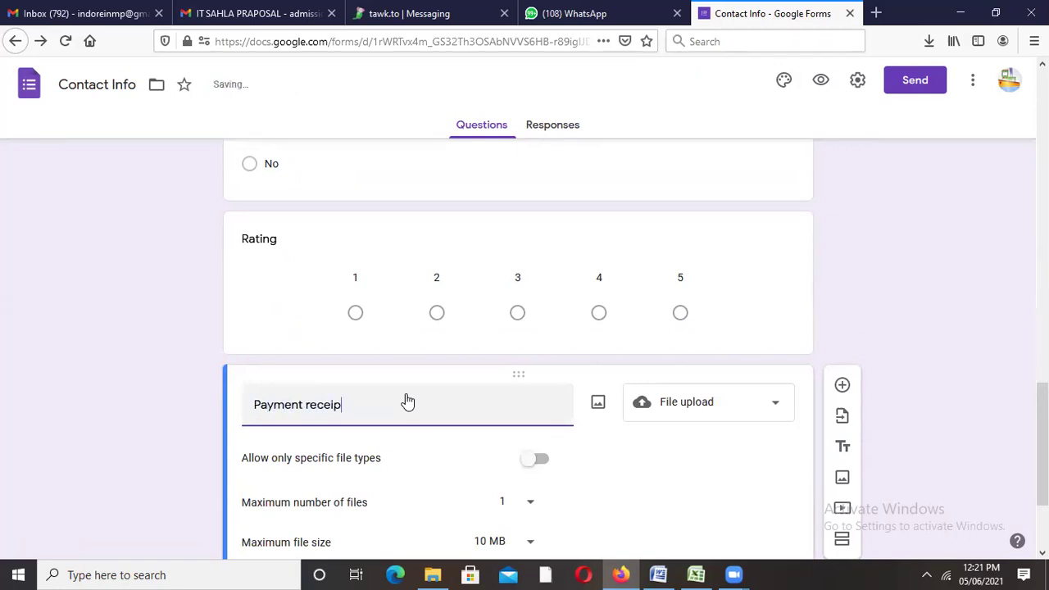
type("t")
scroll(524, 322, "down", 2)
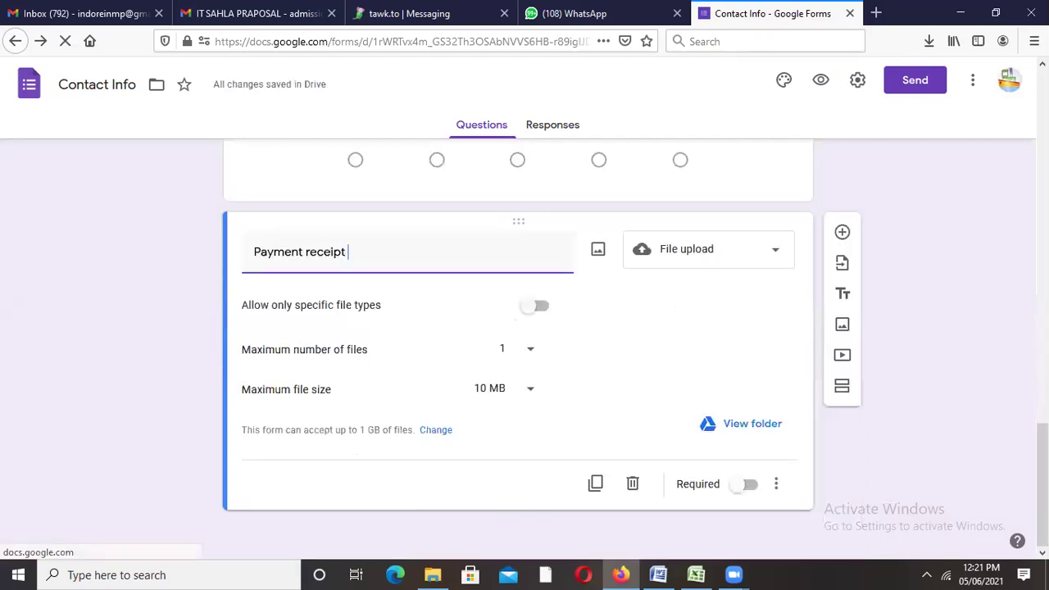
left_click(535, 306)
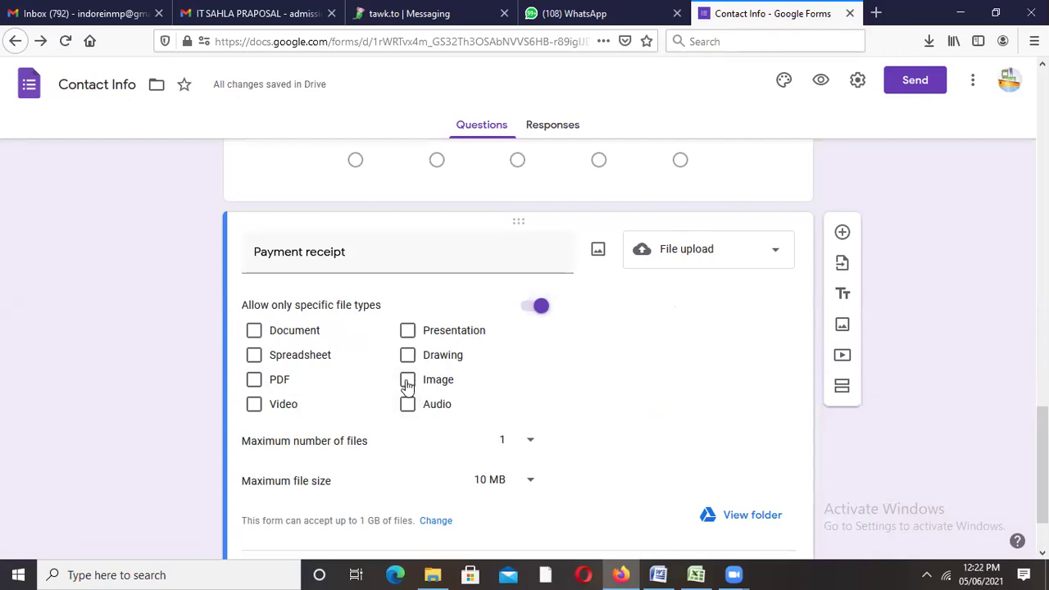
left_click(408, 381)
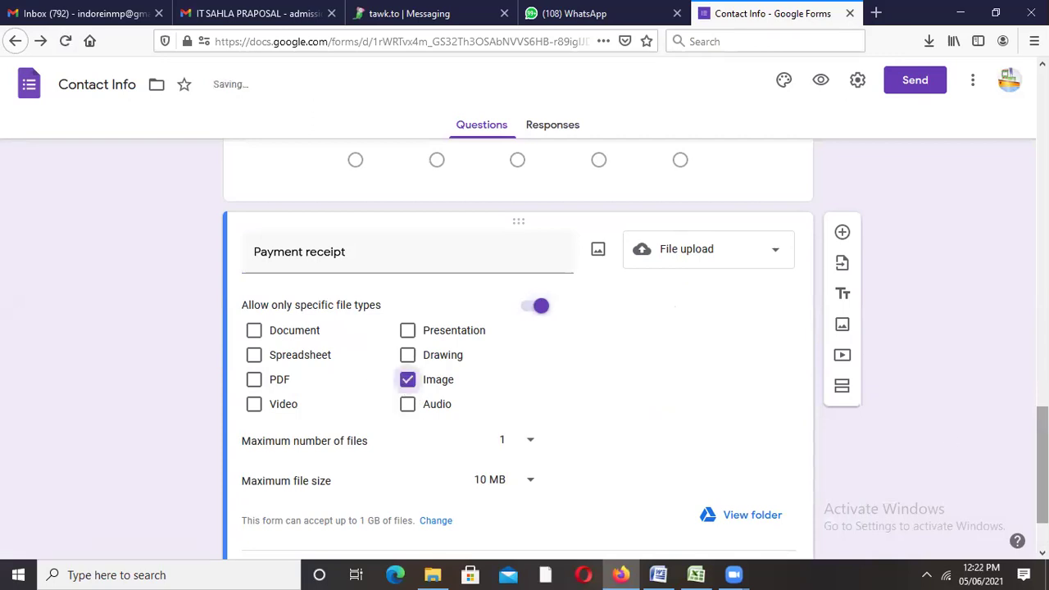
scroll(595, 363, "down", 1)
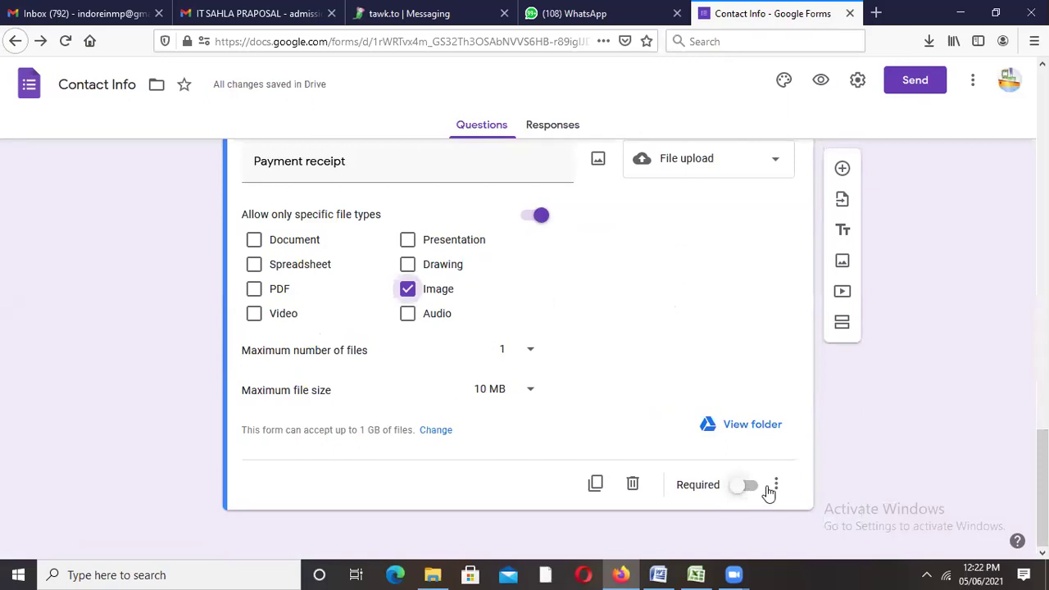
left_click(841, 171)
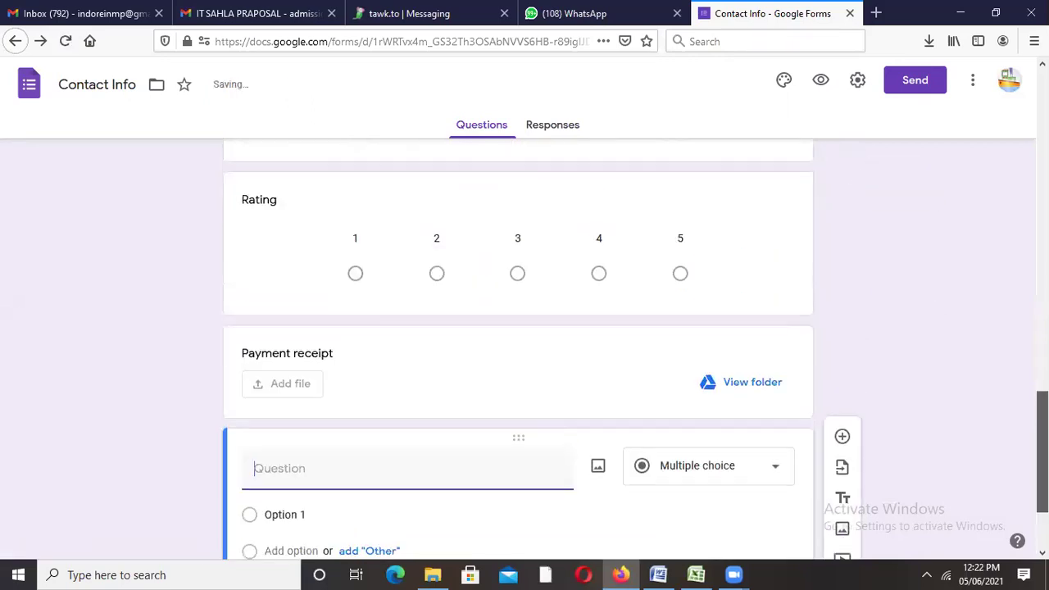
Step: Change the new question's type to Multiple choice grid
left_click(754, 345)
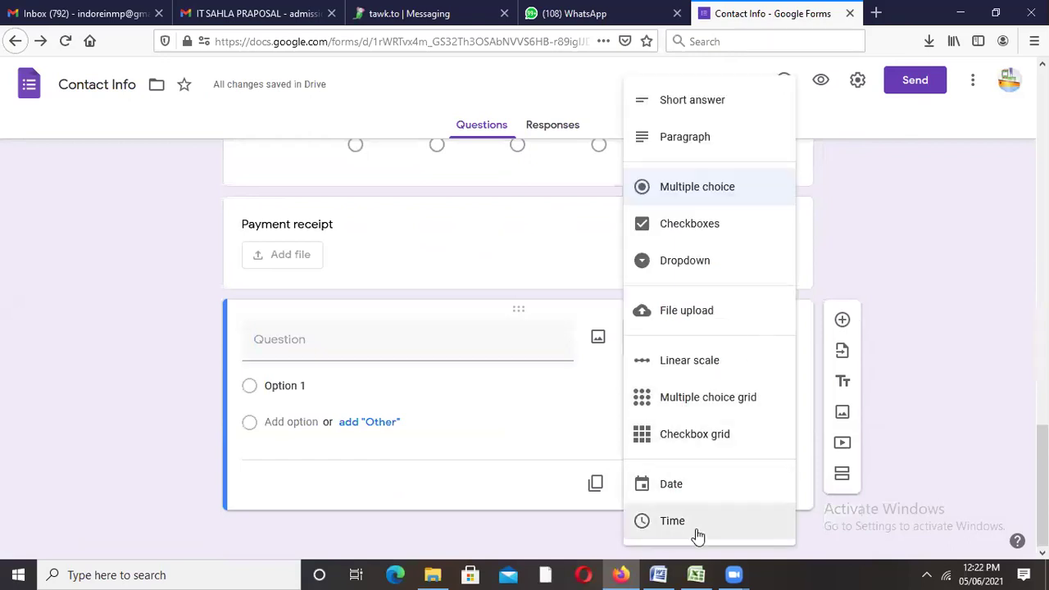
left_click(705, 405)
left_click(325, 344)
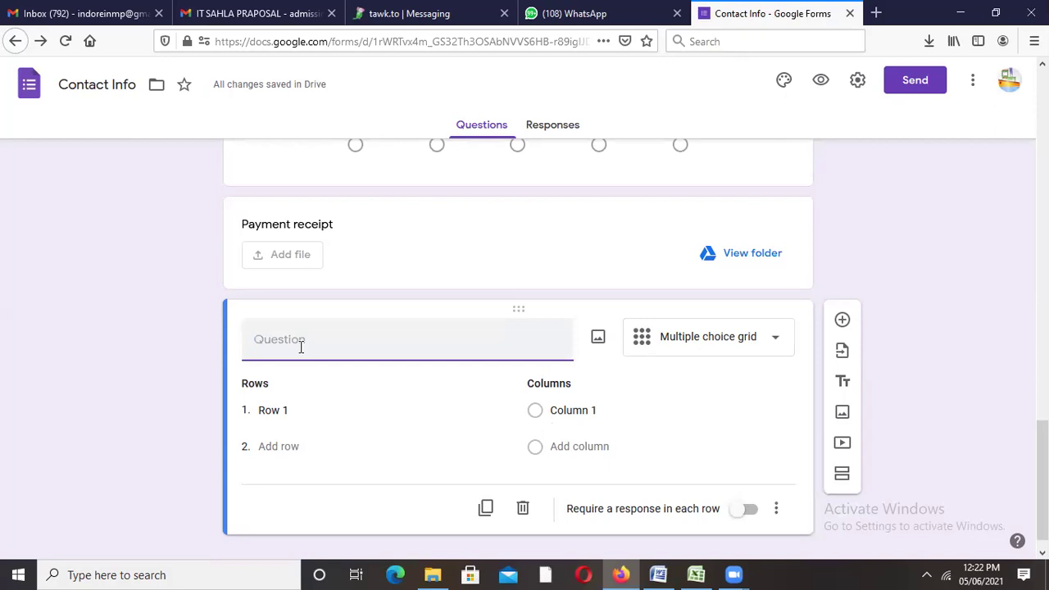
Step: Edit the Row 1 label and title the grid question 'Choice'
double_click(305, 413)
left_click(305, 412)
left_click_drag(305, 413, 255, 410)
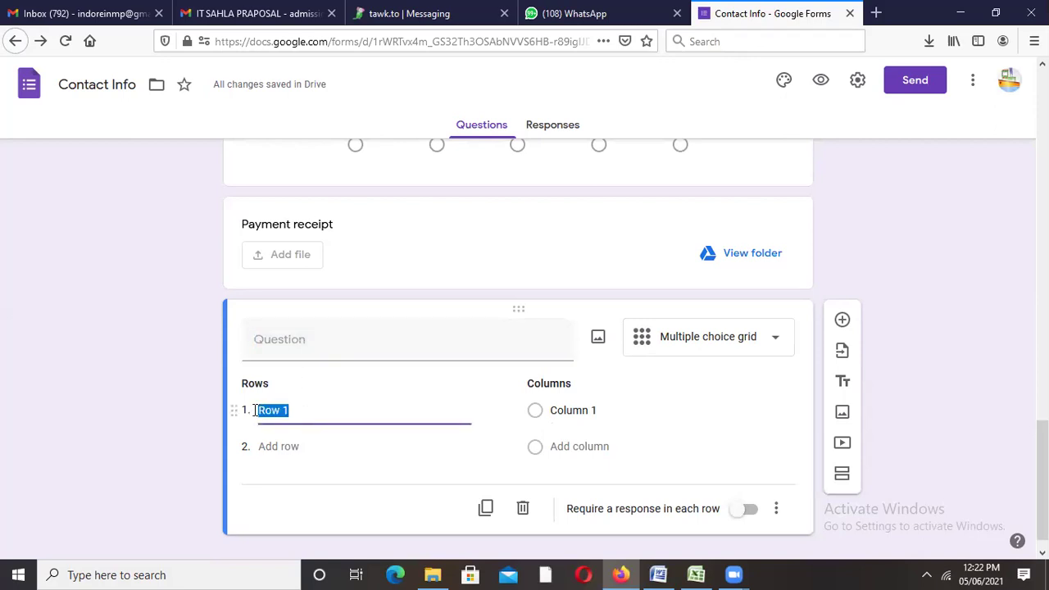
key("BackSpace")
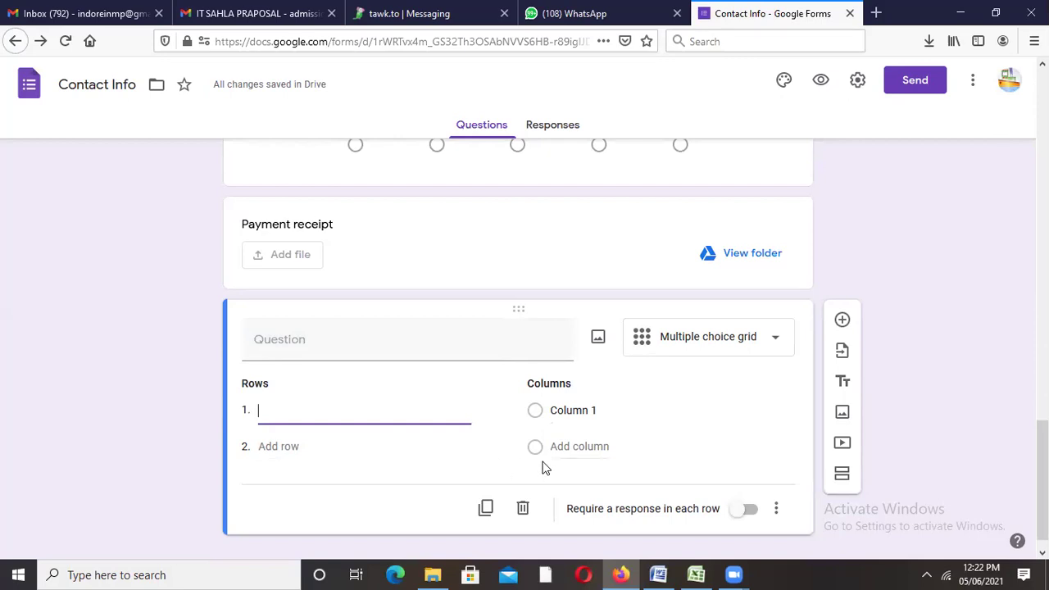
left_click(292, 338)
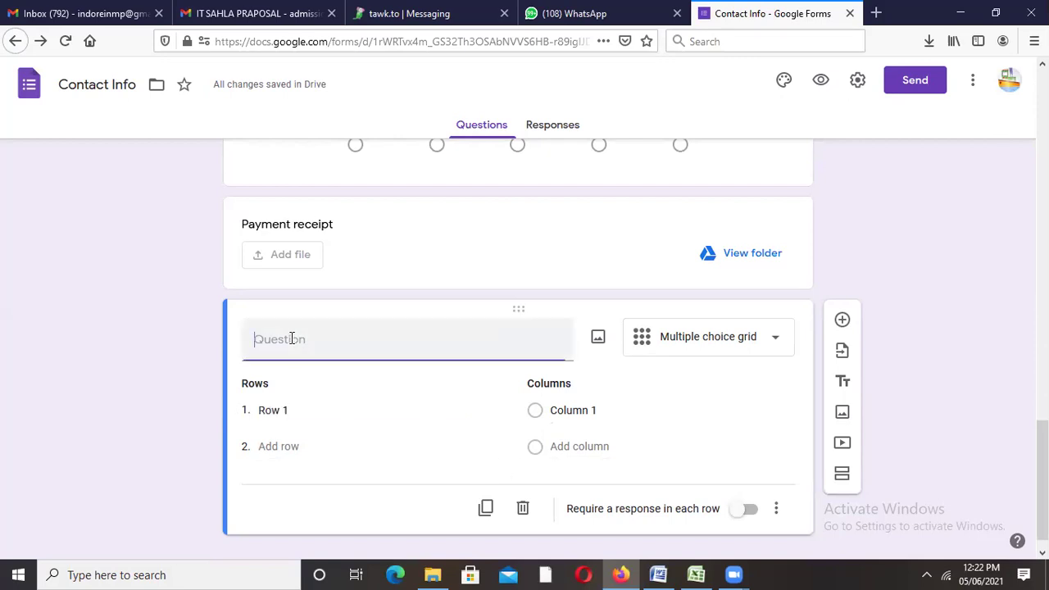
type("Choice")
left_click(282, 411)
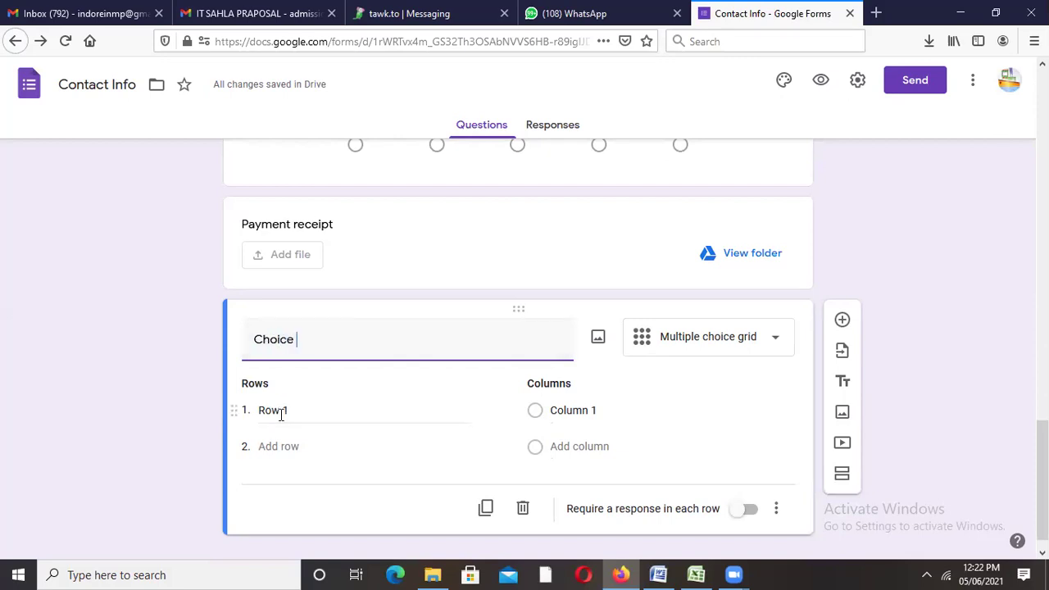
left_click(286, 415)
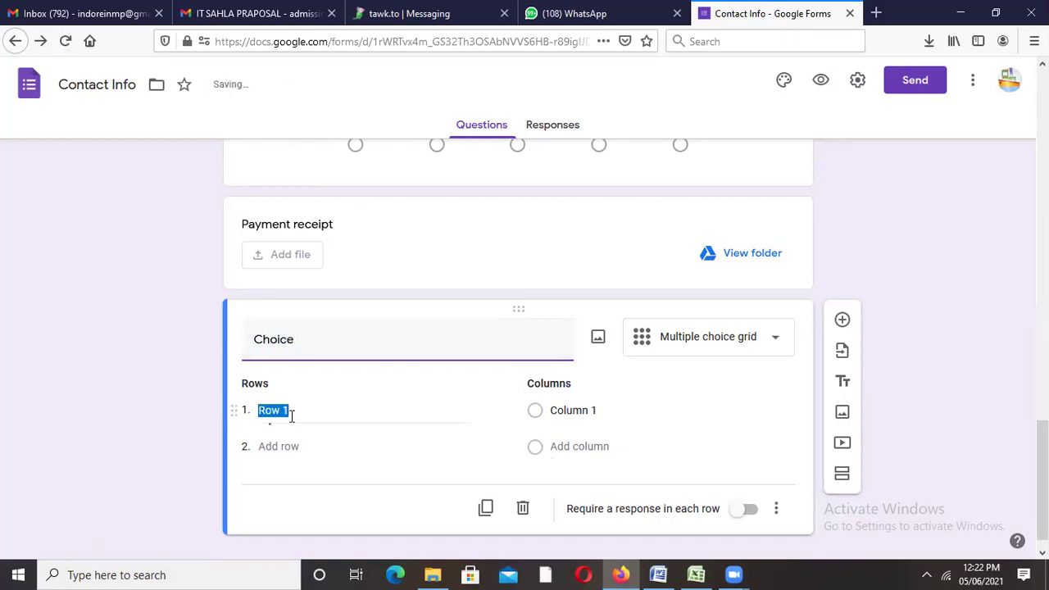
Step: Add a second row and a second column to the grid, then preview the form
double_click(292, 444)
left_click(570, 444)
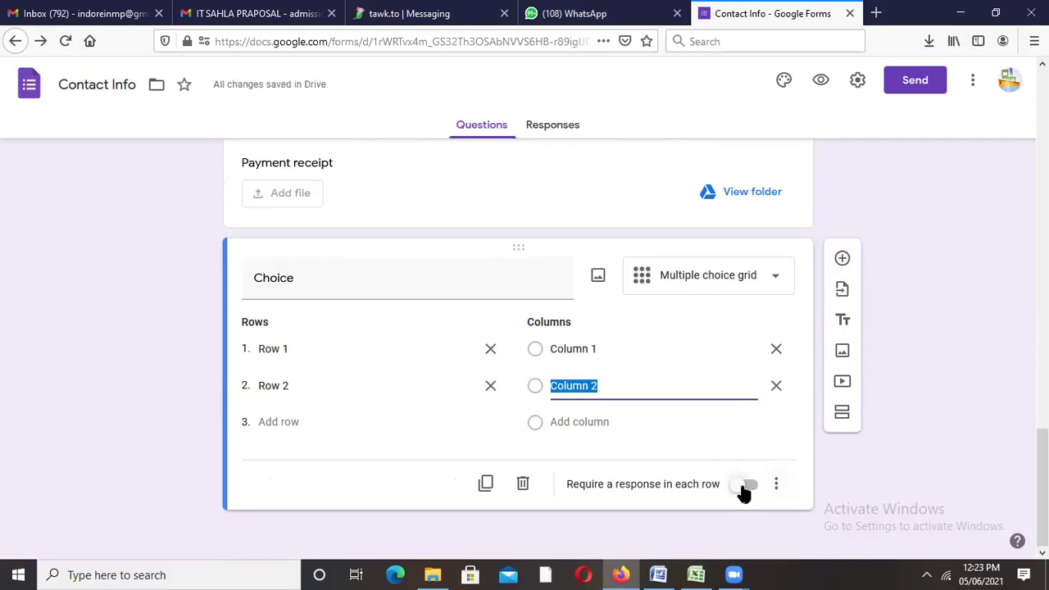
left_click(822, 80)
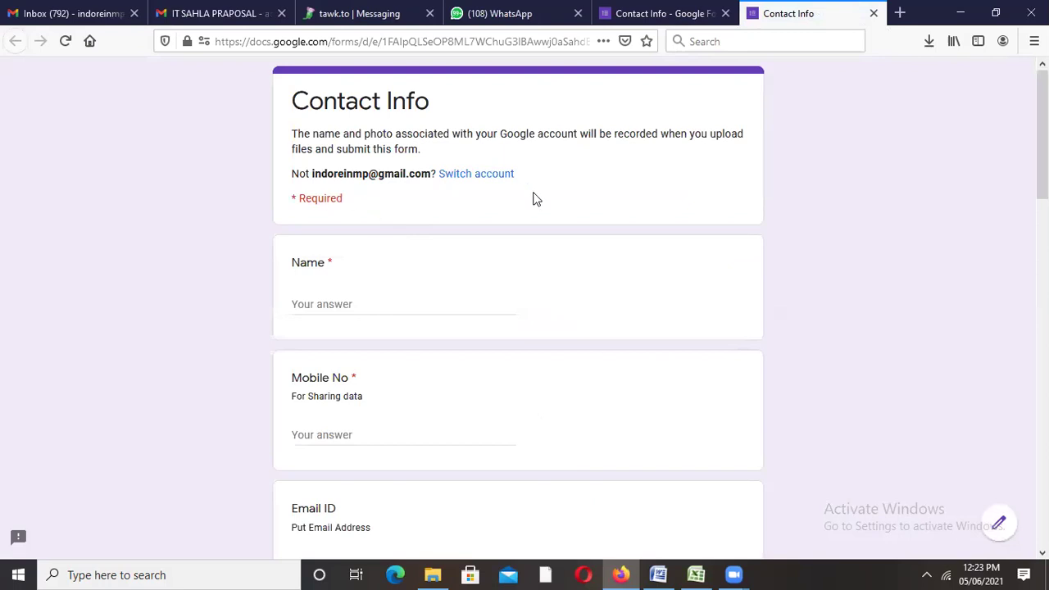
Step: Go back to the Contact Info editor tab and open its Responses
left_click(645, 15)
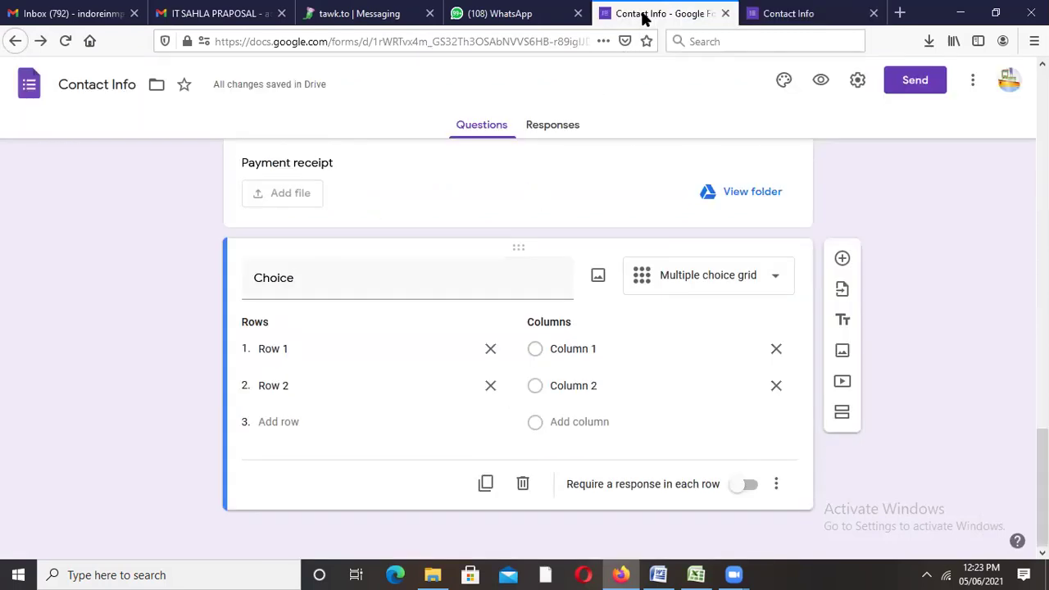
scroll(516, 328, "up", 10)
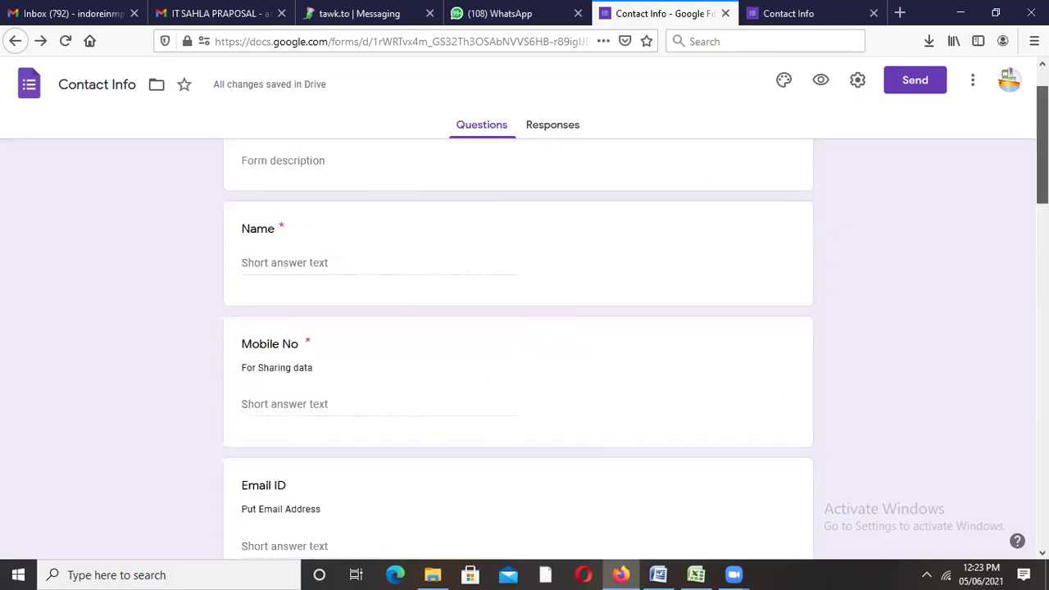
left_click(551, 125)
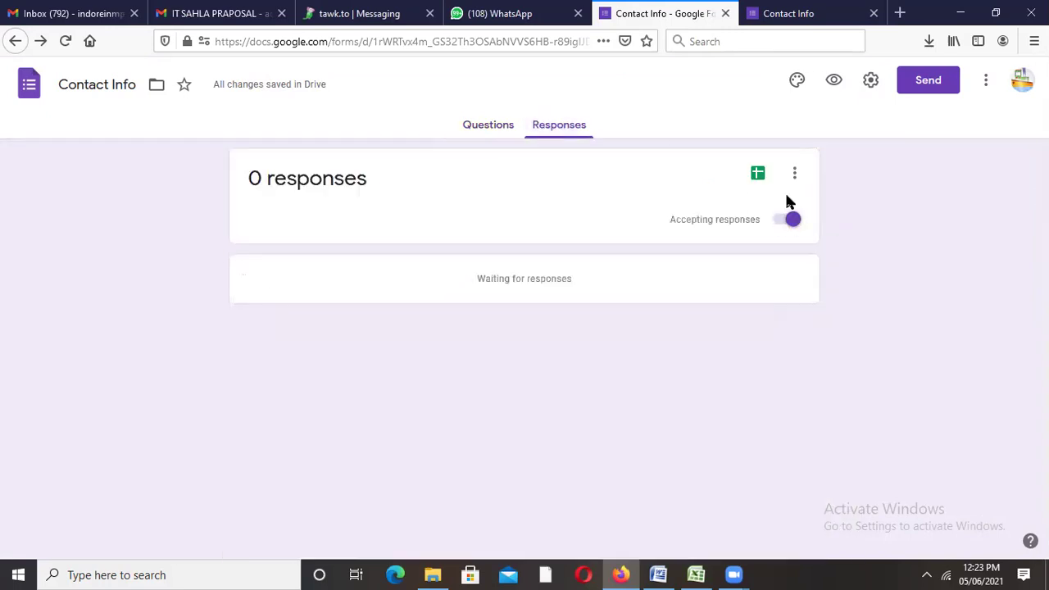
Step: Look through the General, Presentation and Quizzes settings and cancel without saving changes
left_click(872, 82)
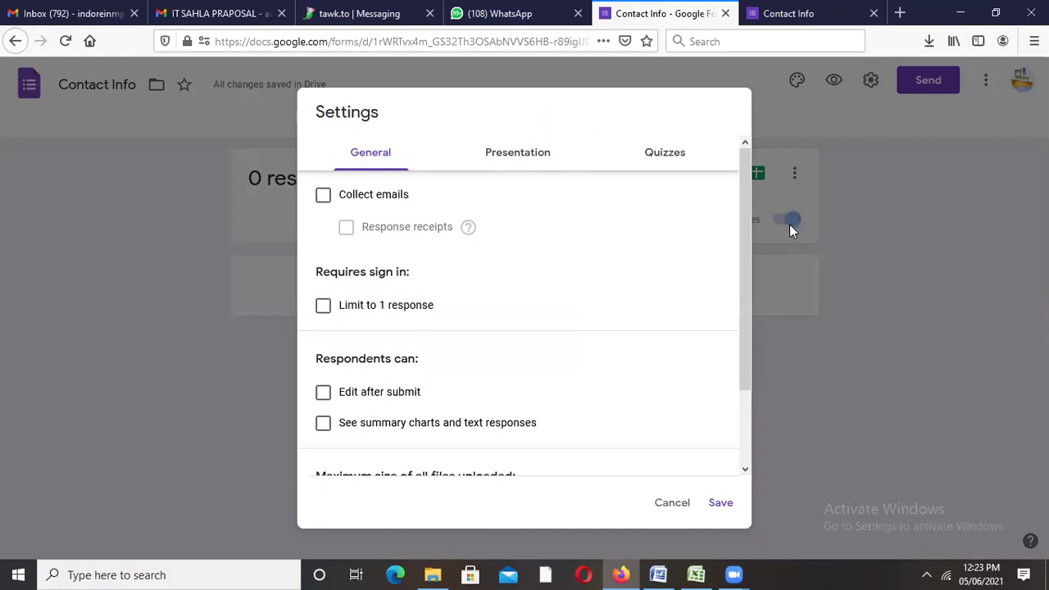
left_click_drag(745, 214, 751, 141)
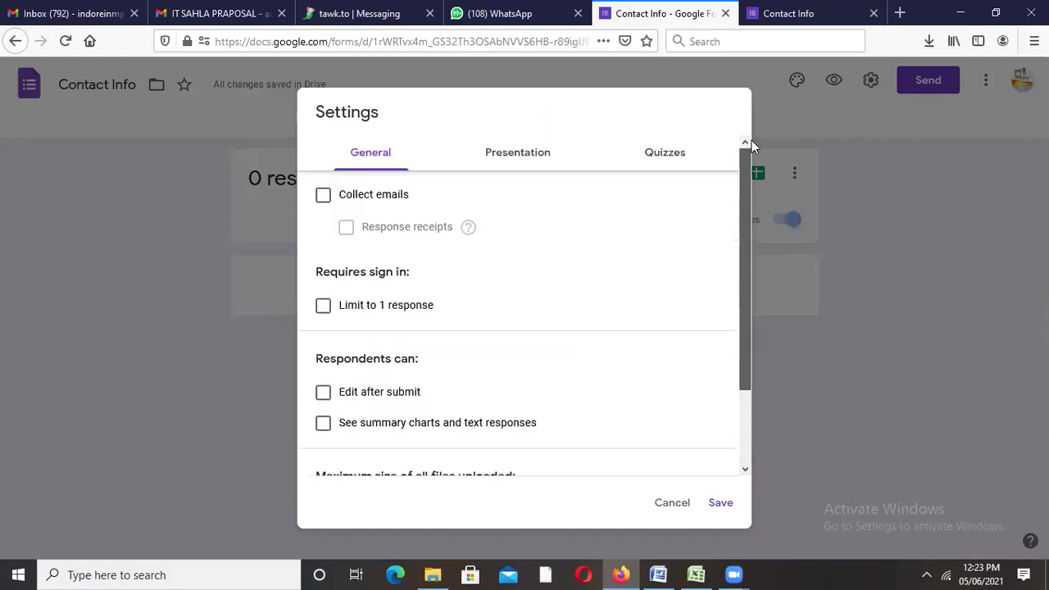
left_click(517, 149)
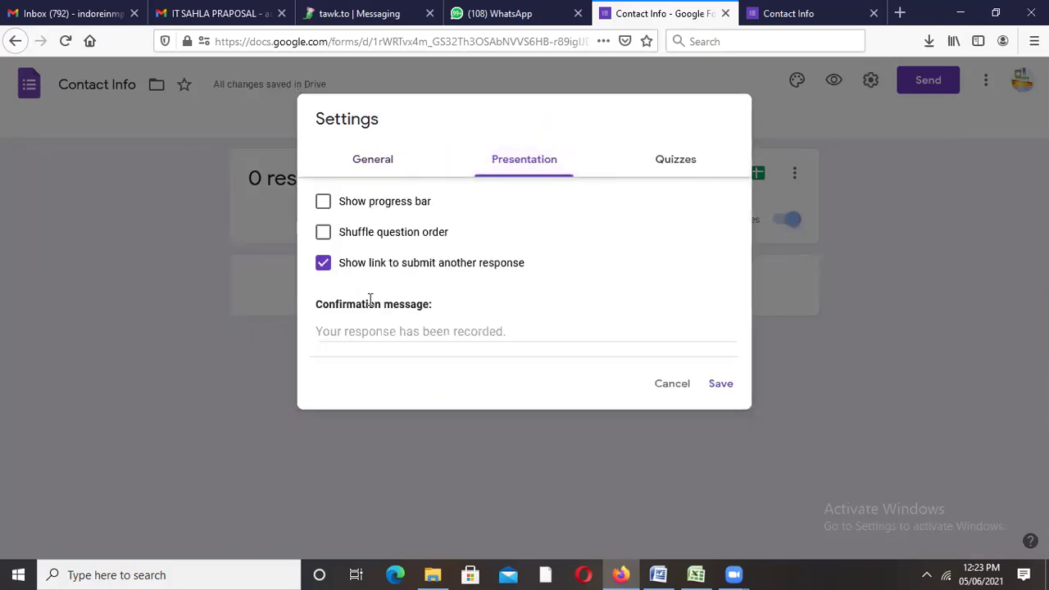
left_click(673, 162)
left_click(373, 156)
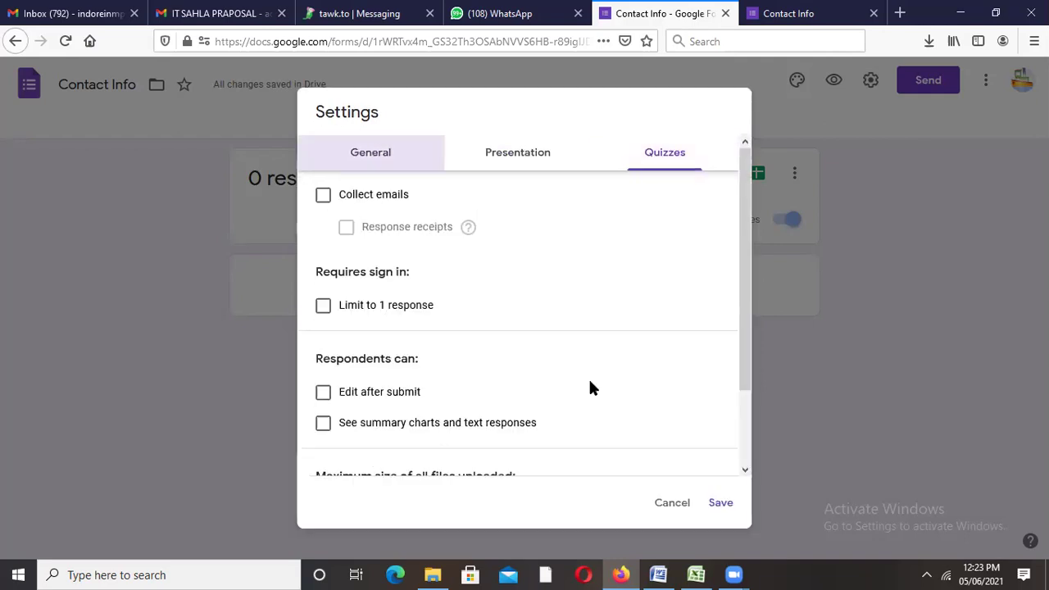
left_click(671, 502)
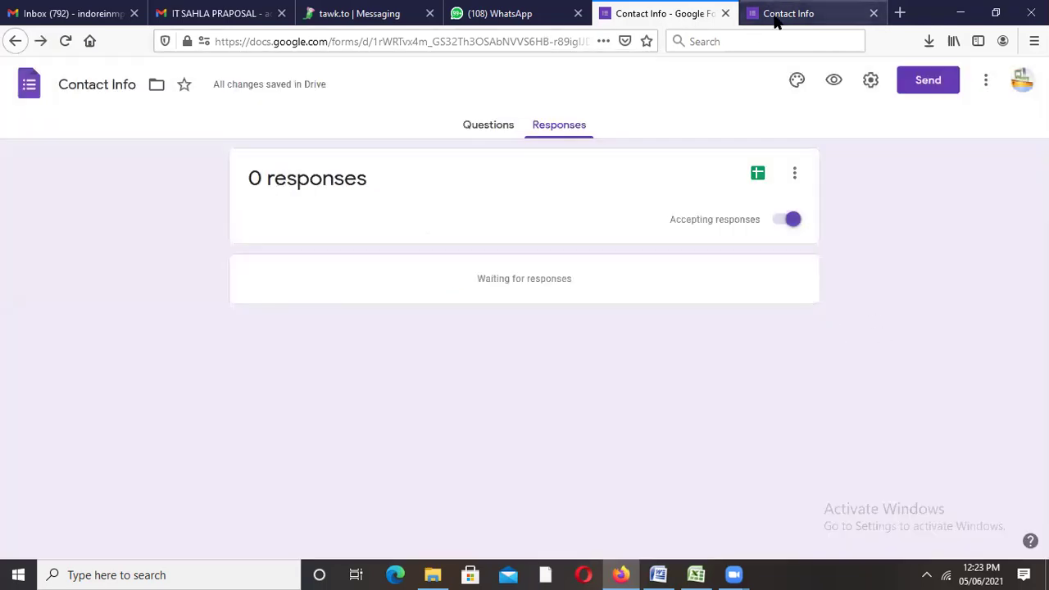
left_click(776, 20)
Step: Load the copied Contact Info form link in the preview tab
left_click(560, 41)
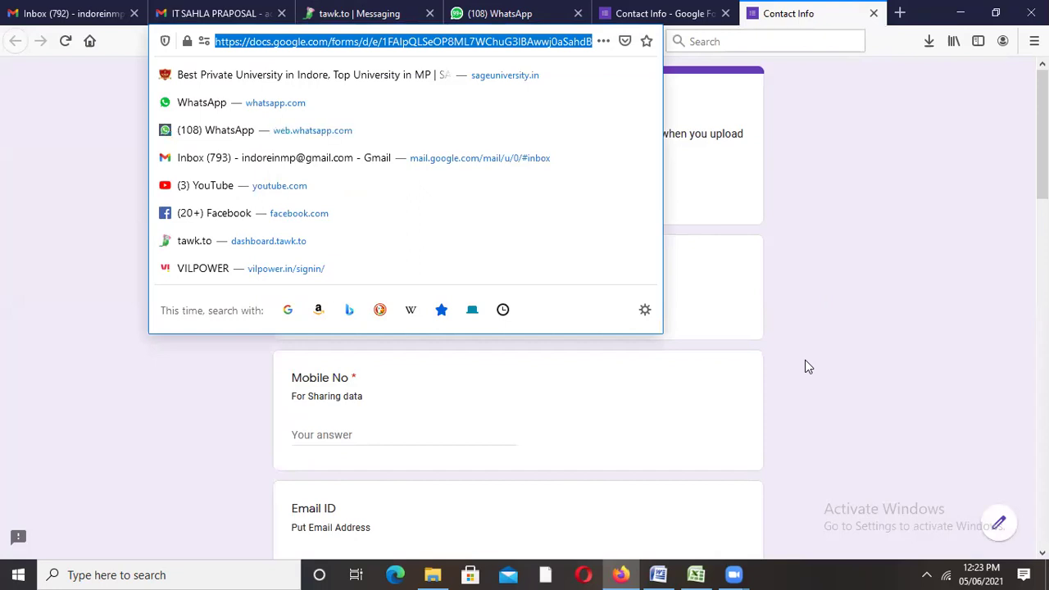
type("https://docs.google.com/forms/d/e/1FAIpQLSeOP8ML7WChuG3lBAwwj0aSahdByXipSz2lyyG2esZCl5iYBw/viewform")
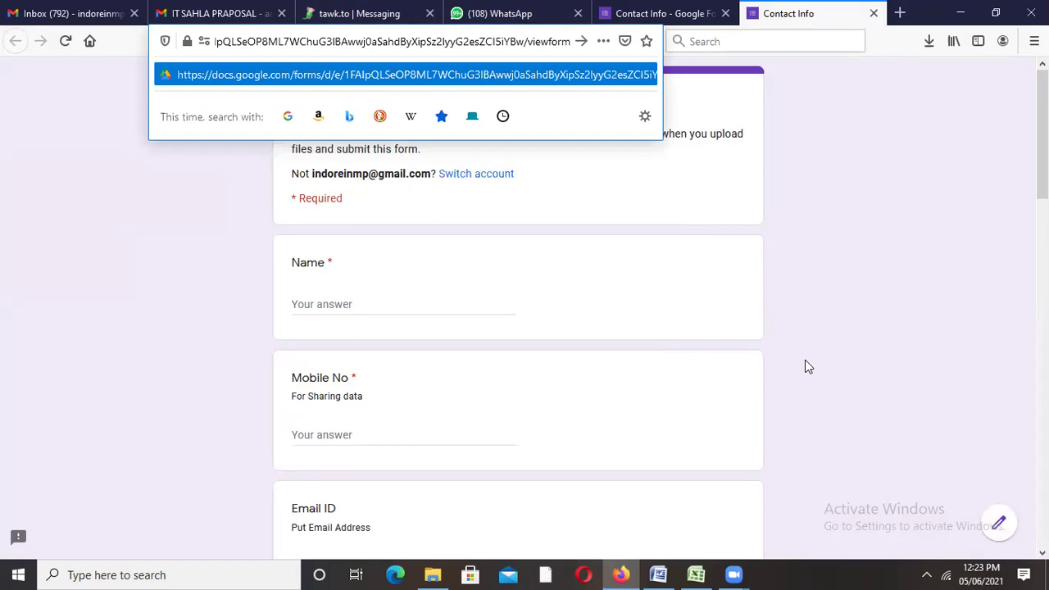
key("Return")
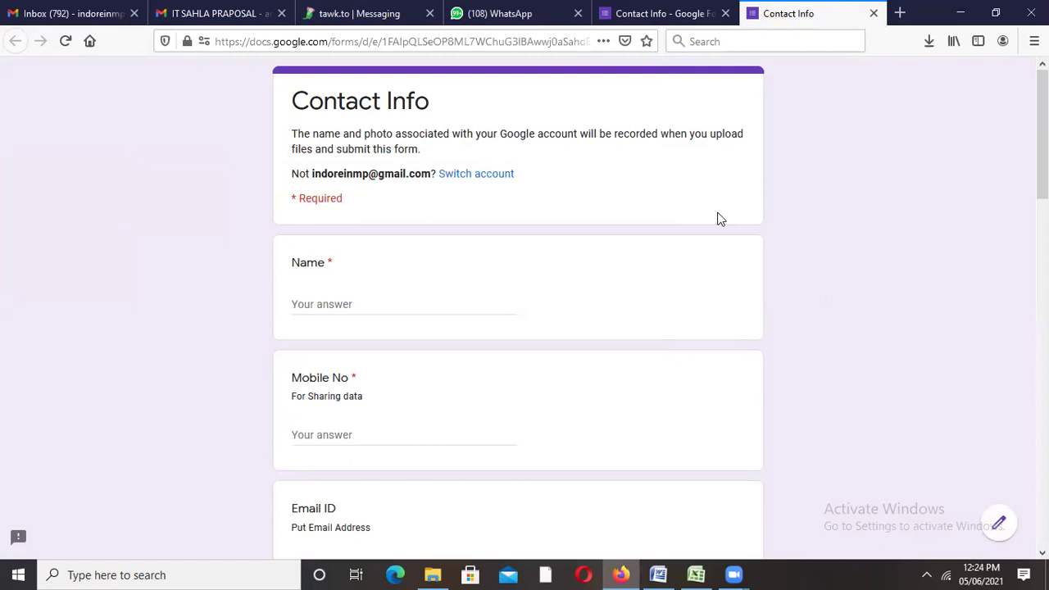
Step: Enter the respondent's name, mobile number and e-mail address
left_click(310, 307)
type("Vinod")
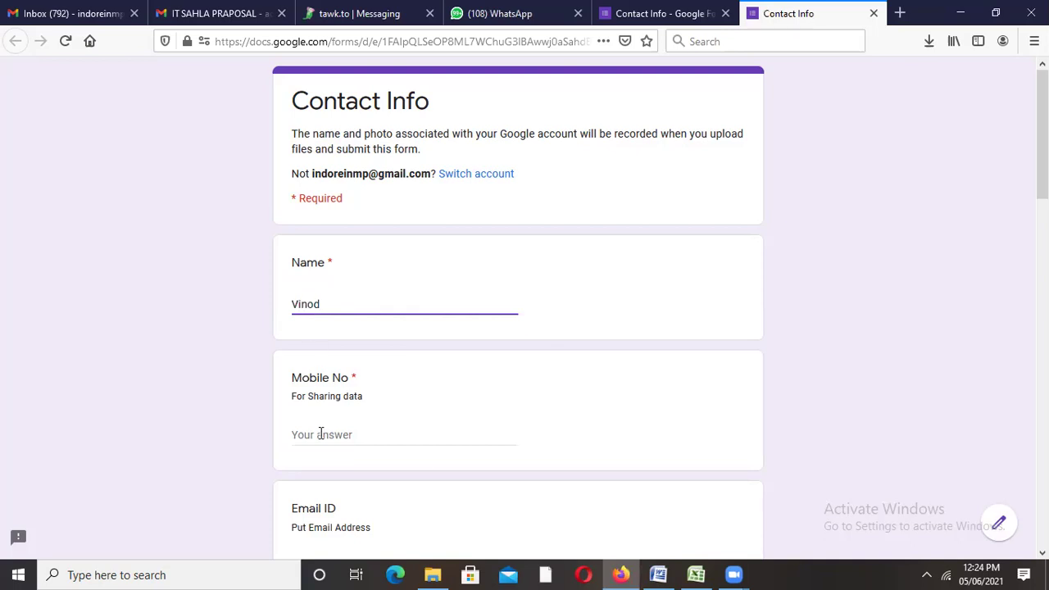
left_click(320, 433)
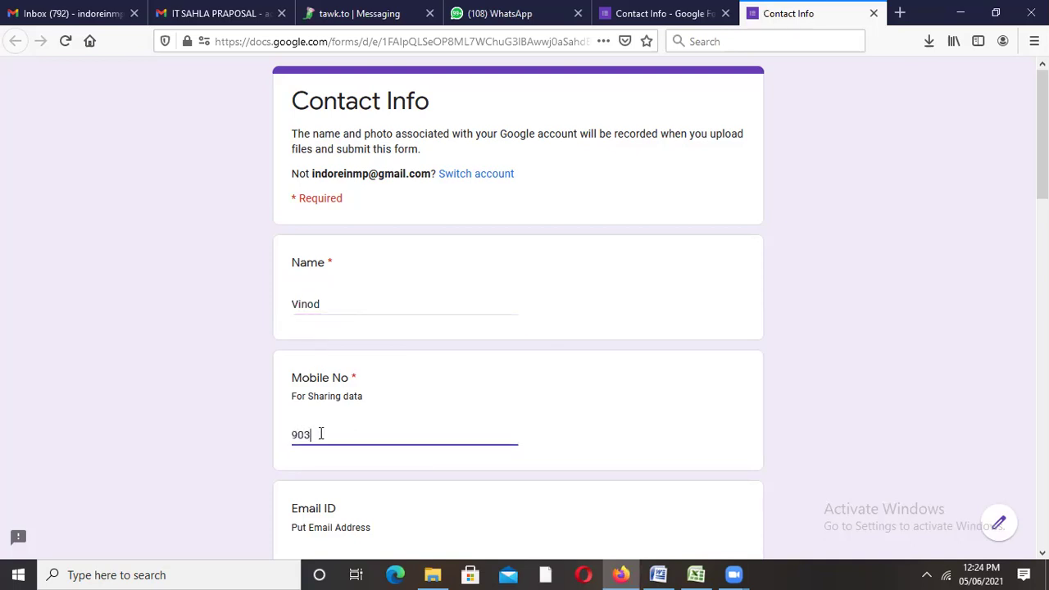
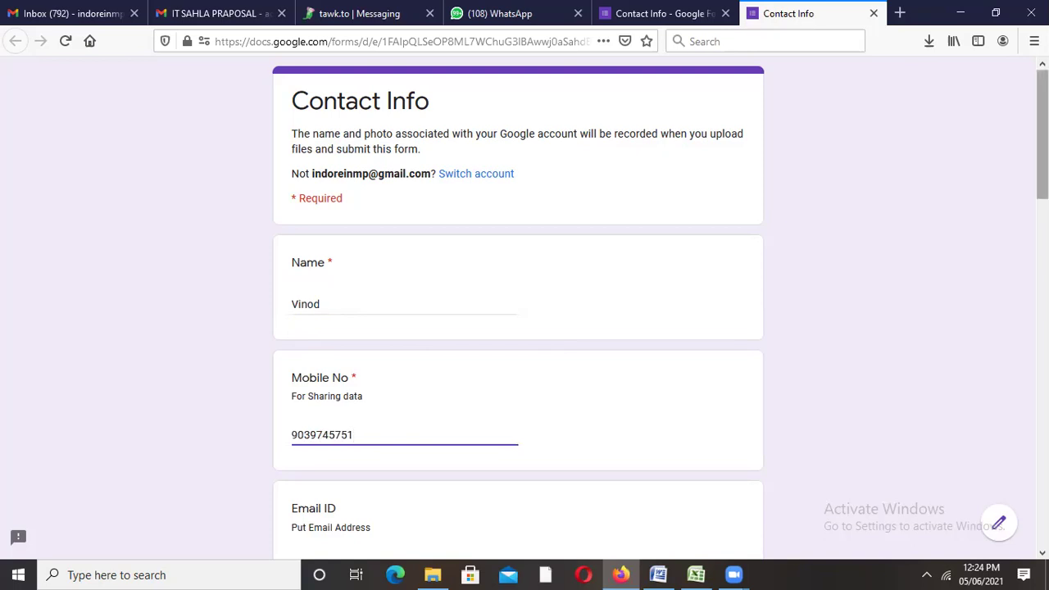
scroll(356, 110, "down", 5)
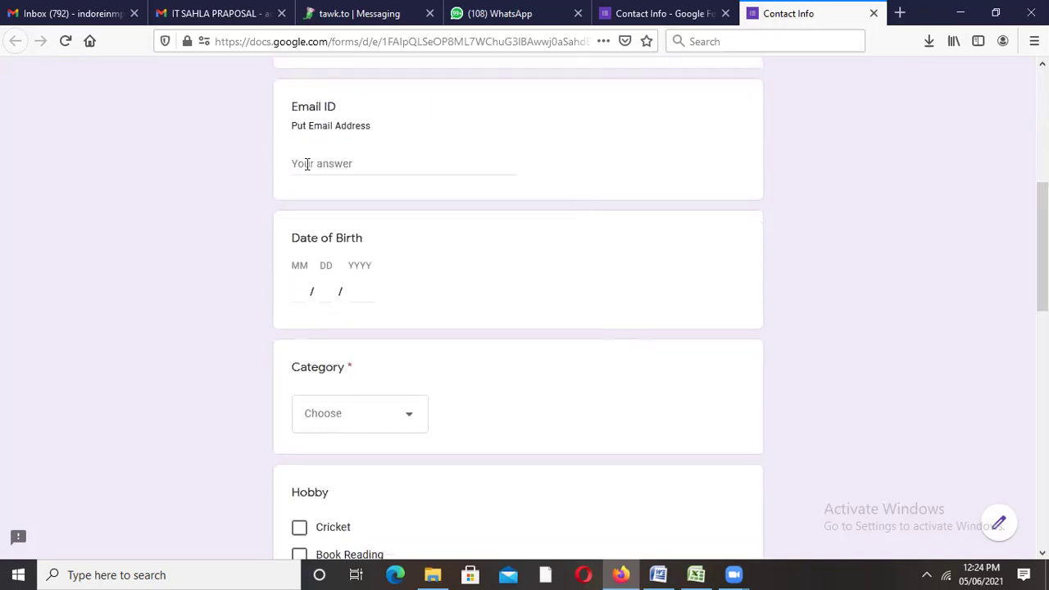
left_click(307, 164)
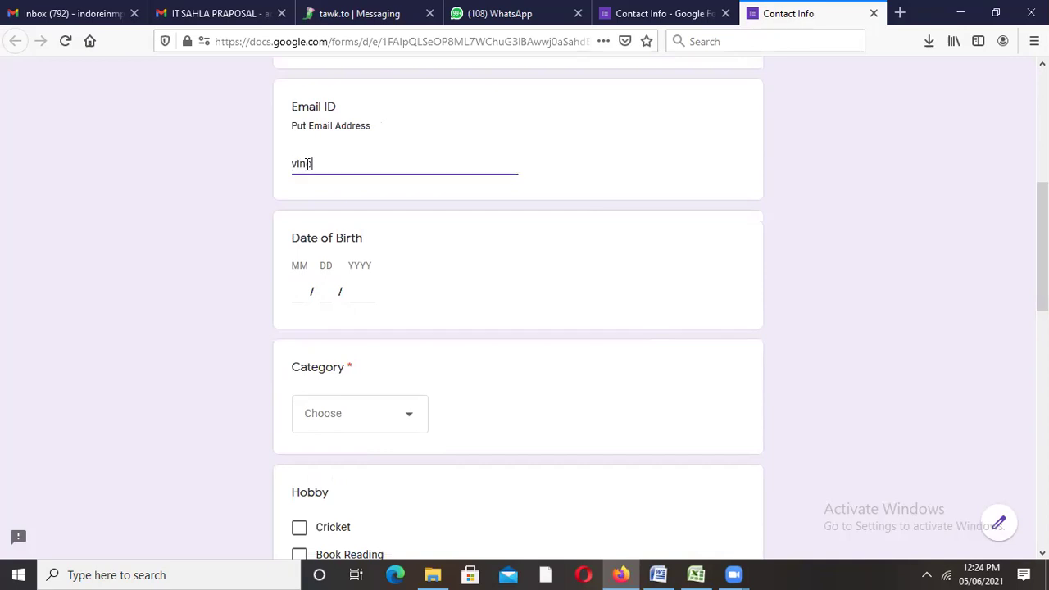
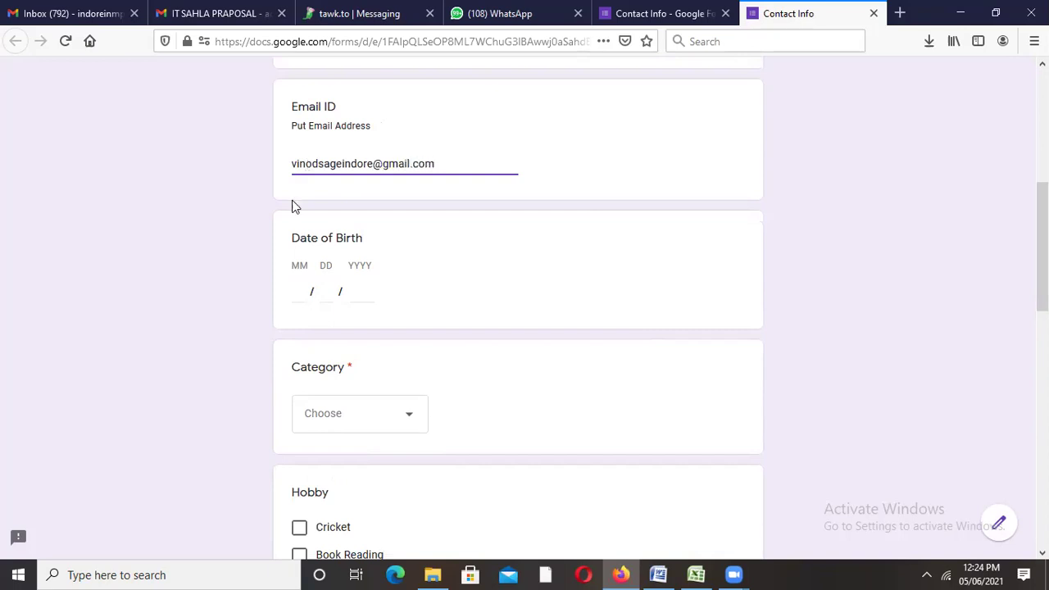
Step: Choose OBC in the Category dropdown
left_click(307, 293)
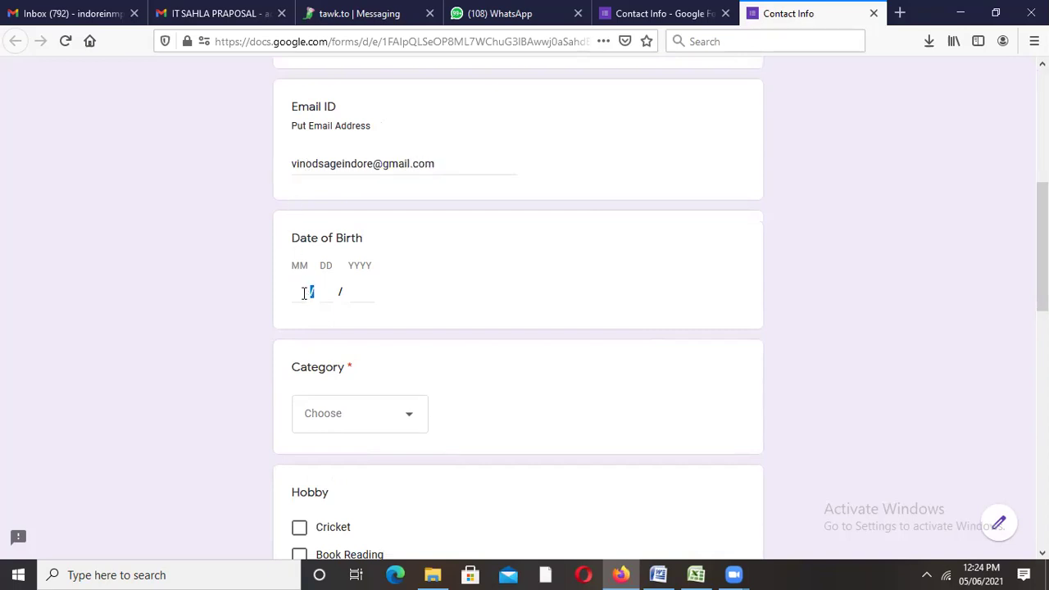
left_click(351, 421)
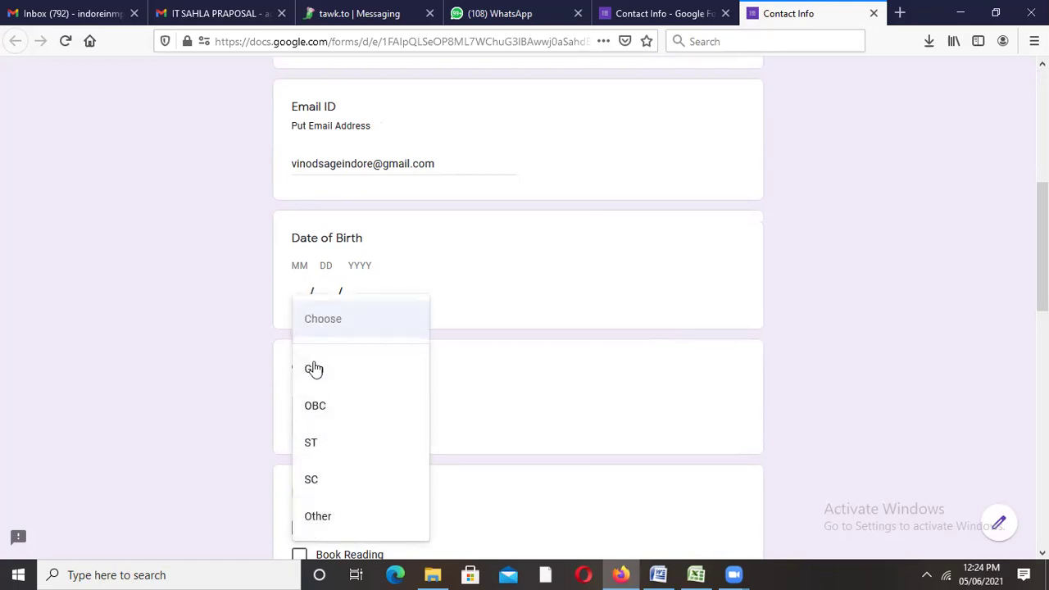
left_click(320, 410)
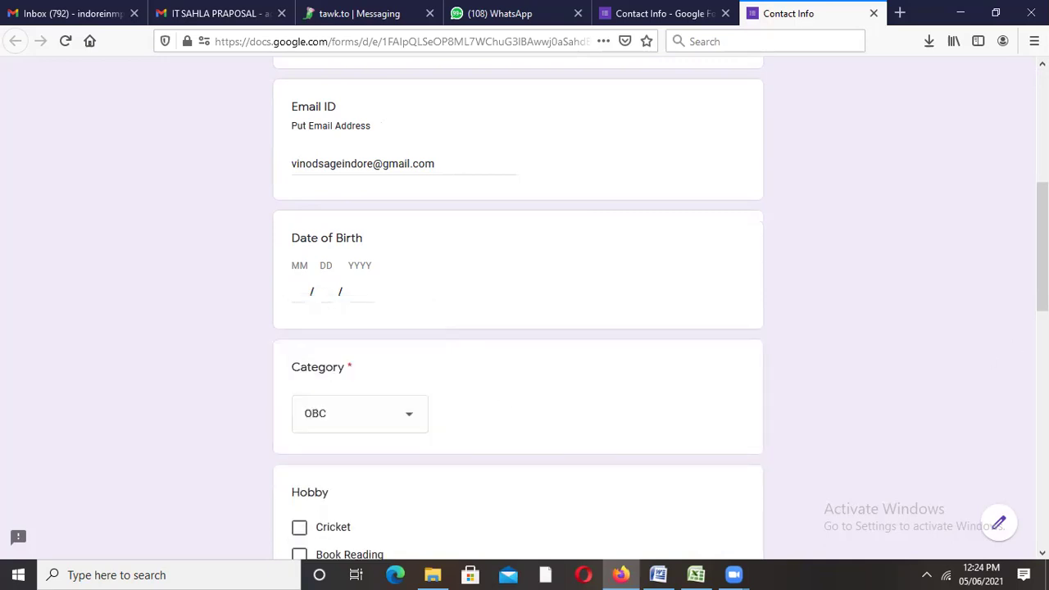
Step: Tick Cricket and Book Reading as hobbies and set Category to Gen
scroll(363, 297, "down", 3)
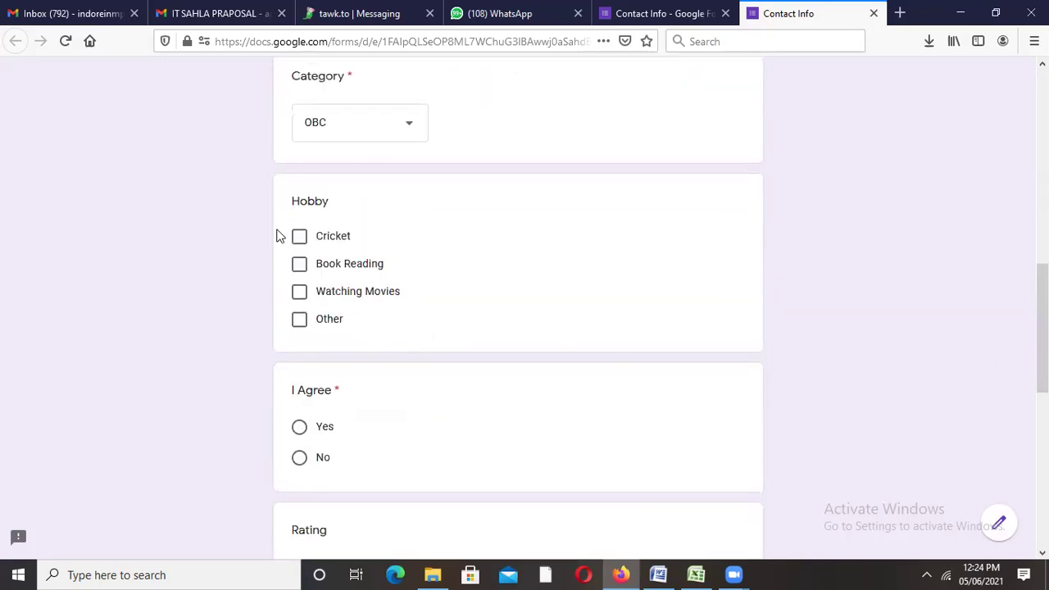
left_click(299, 235)
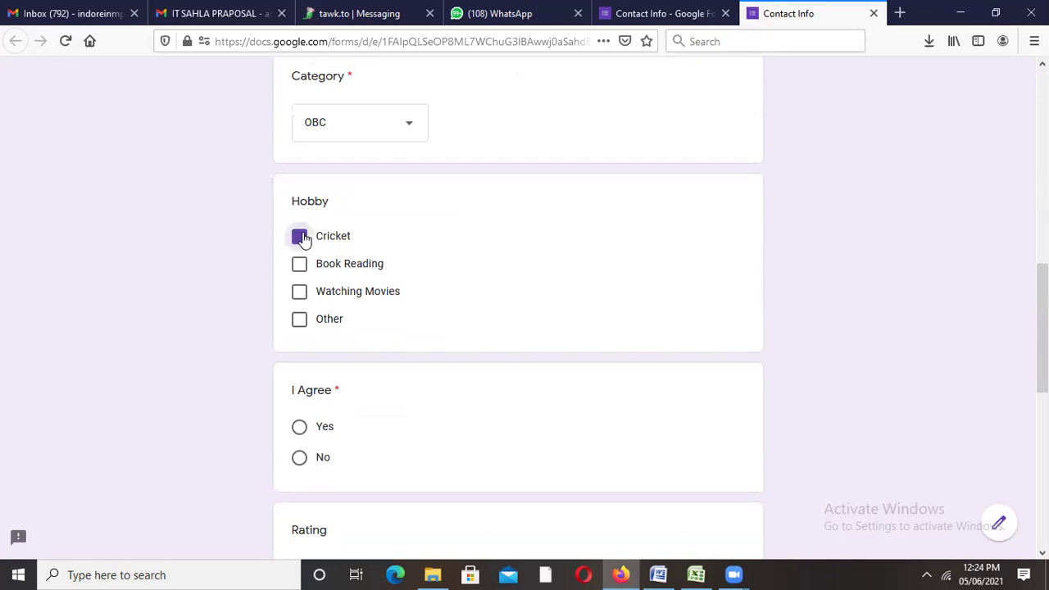
left_click(300, 265)
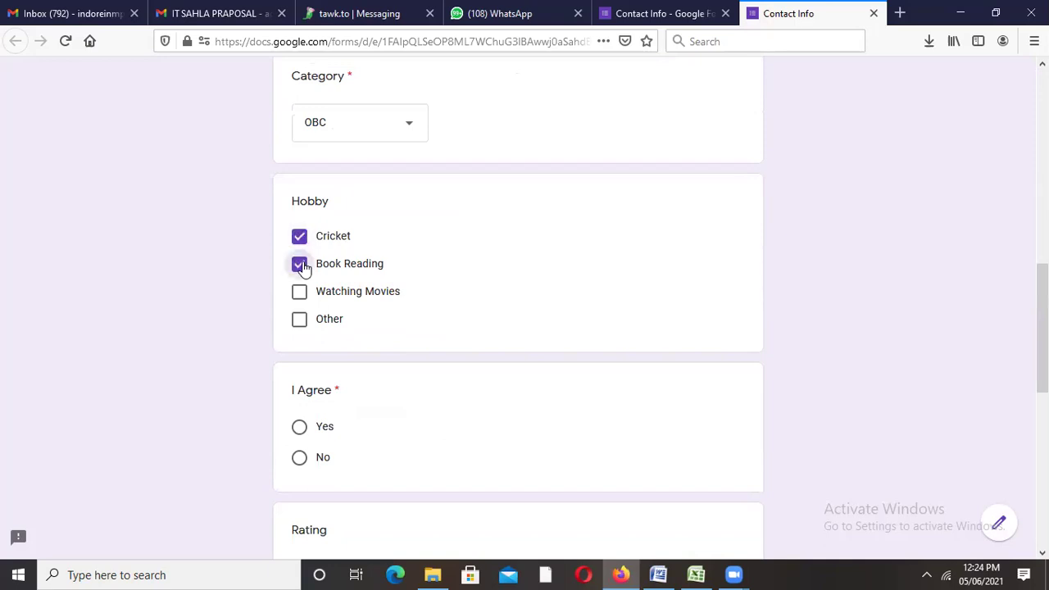
left_click(375, 122)
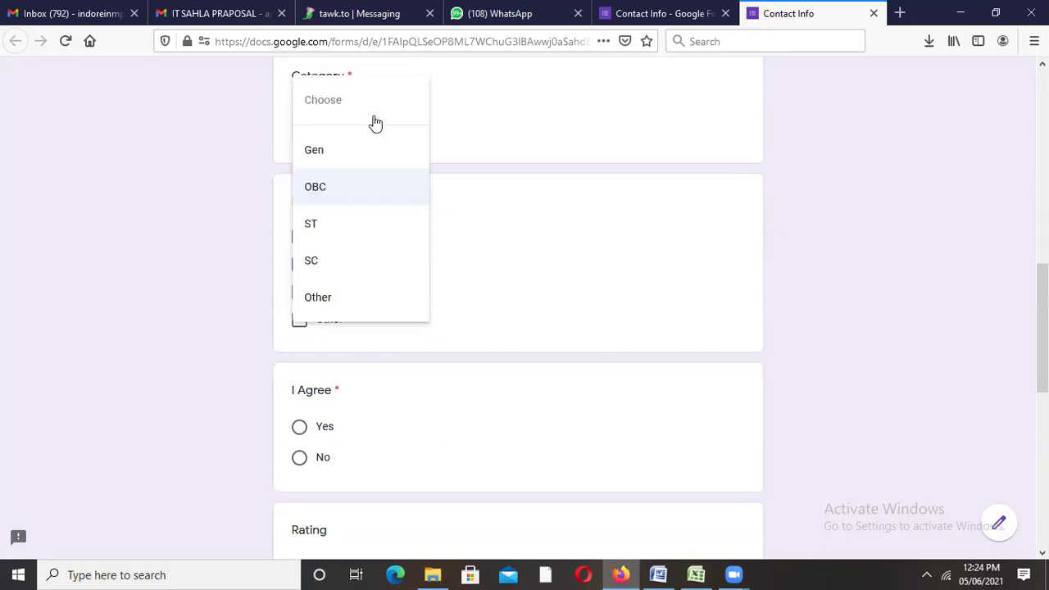
left_click(328, 238)
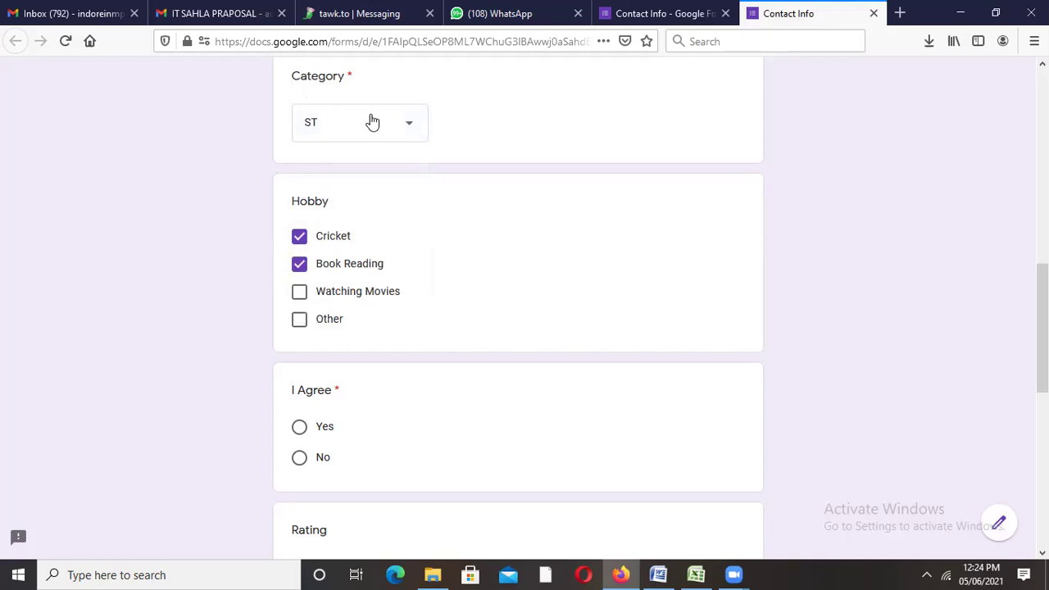
left_click(373, 122)
left_click(338, 162)
Step: Answer No to I Agree and give a rating of 3
left_click(300, 434)
left_click(300, 459)
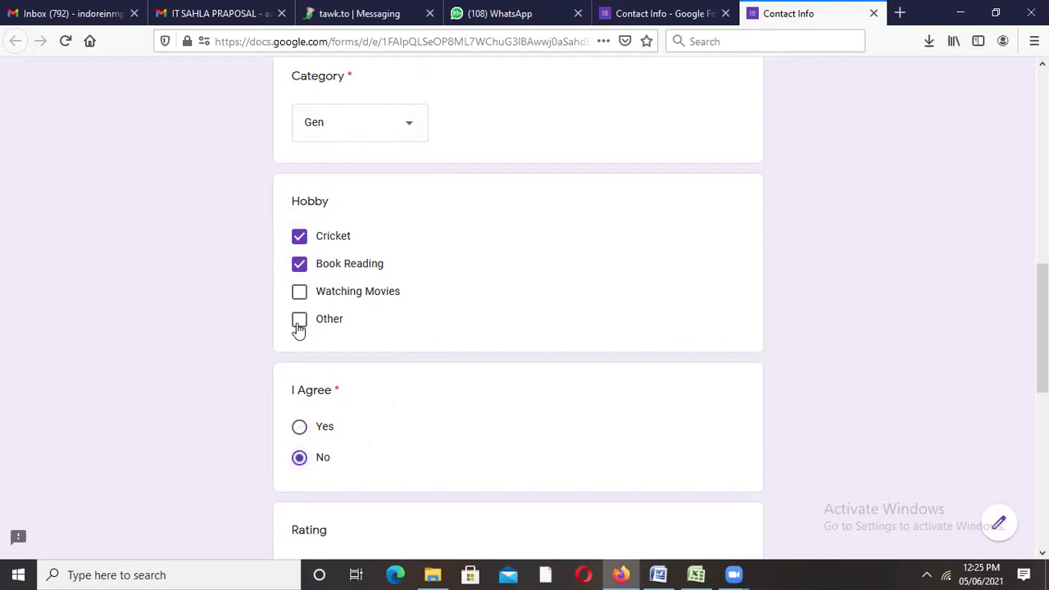
left_click(357, 134)
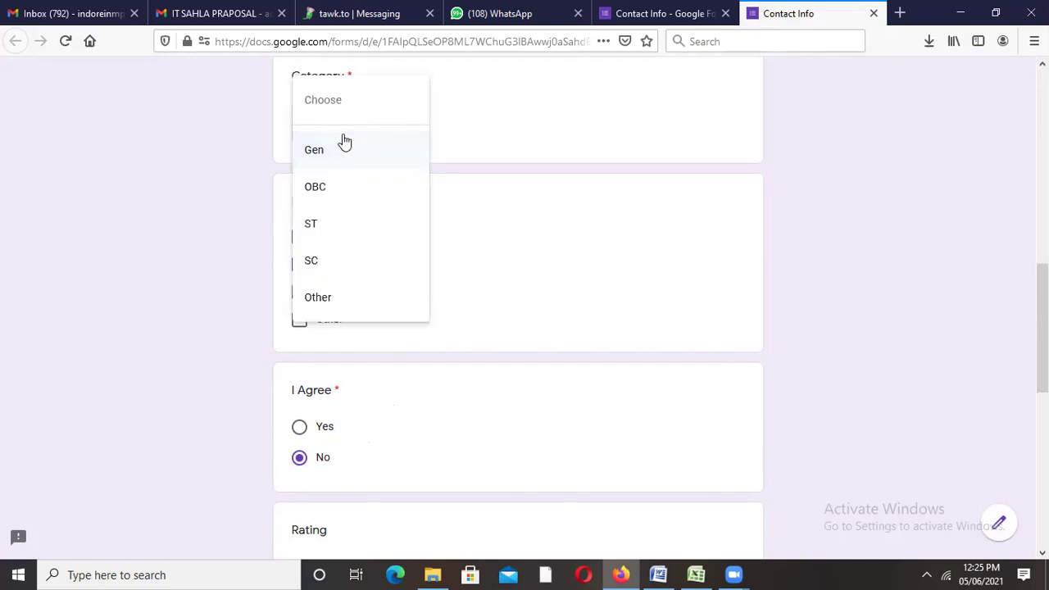
left_click(463, 131)
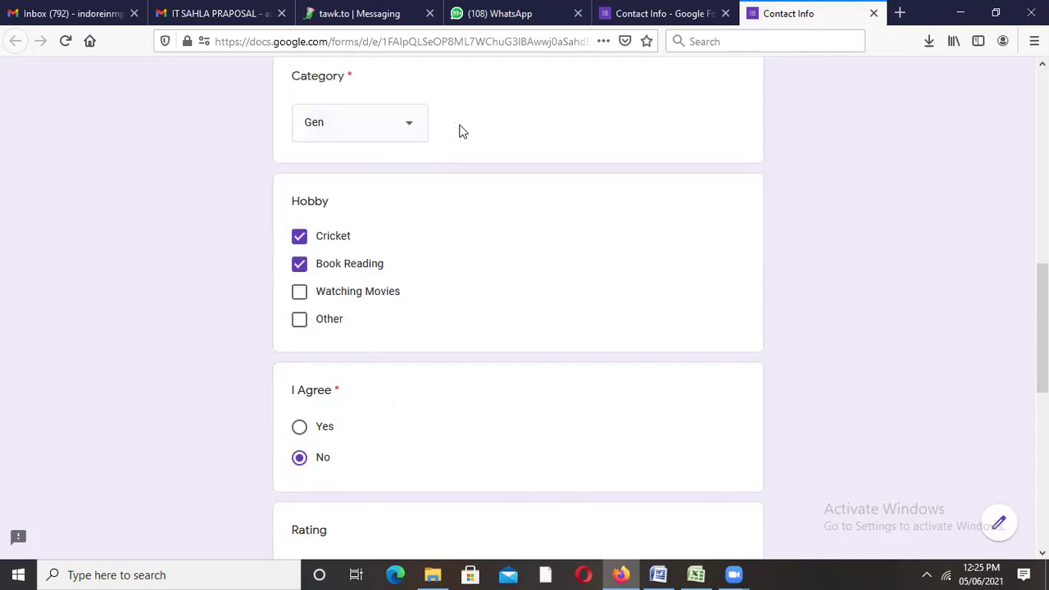
left_click(299, 432)
left_click(300, 459)
scroll(454, 180, "down", 4)
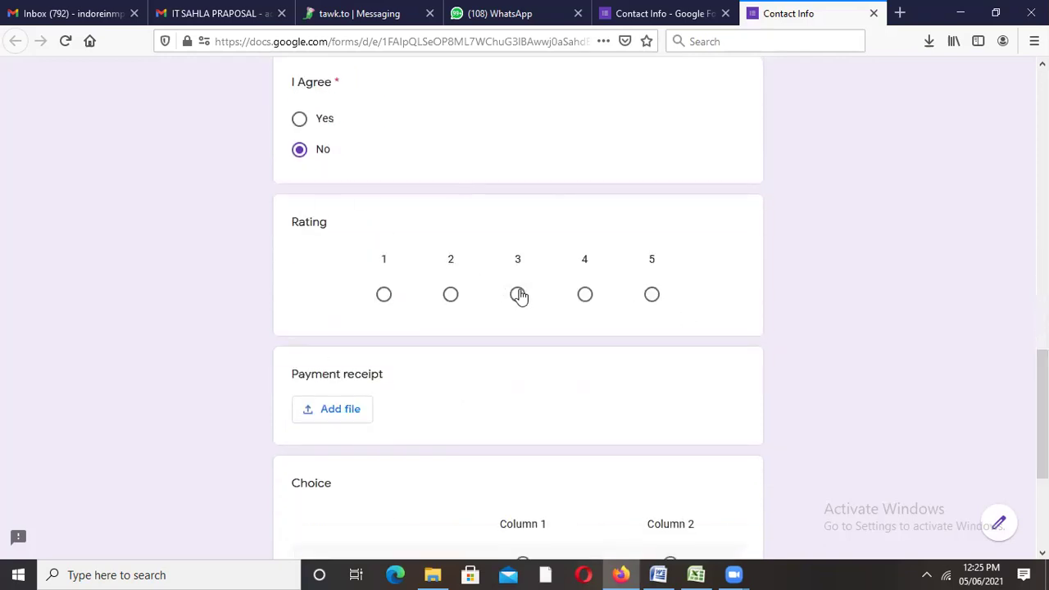
left_click(518, 295)
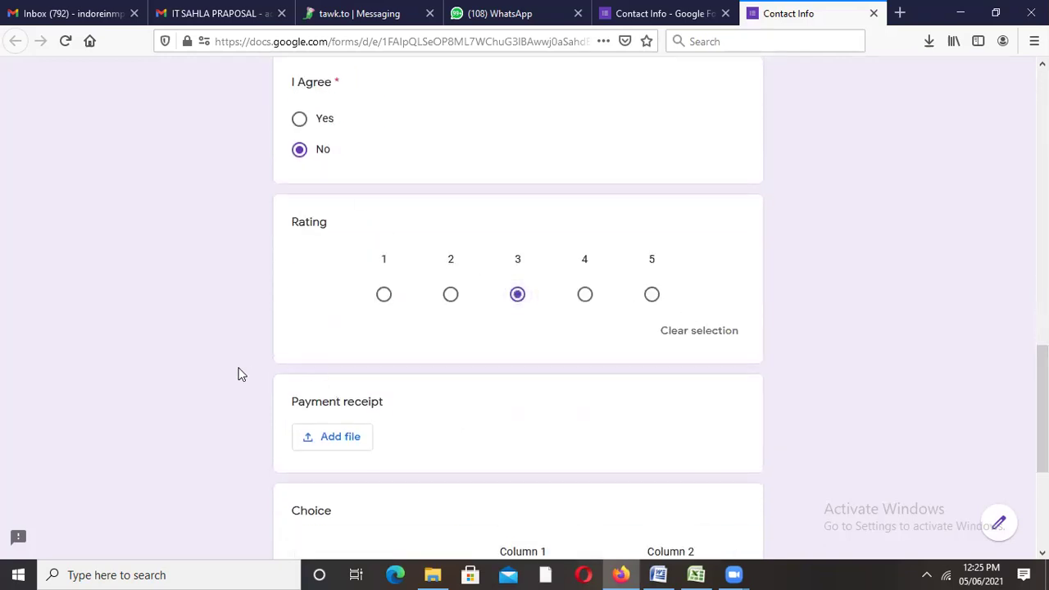
Step: Upload help.jpg from the Desktop to the Payment receipt question
left_click(344, 443)
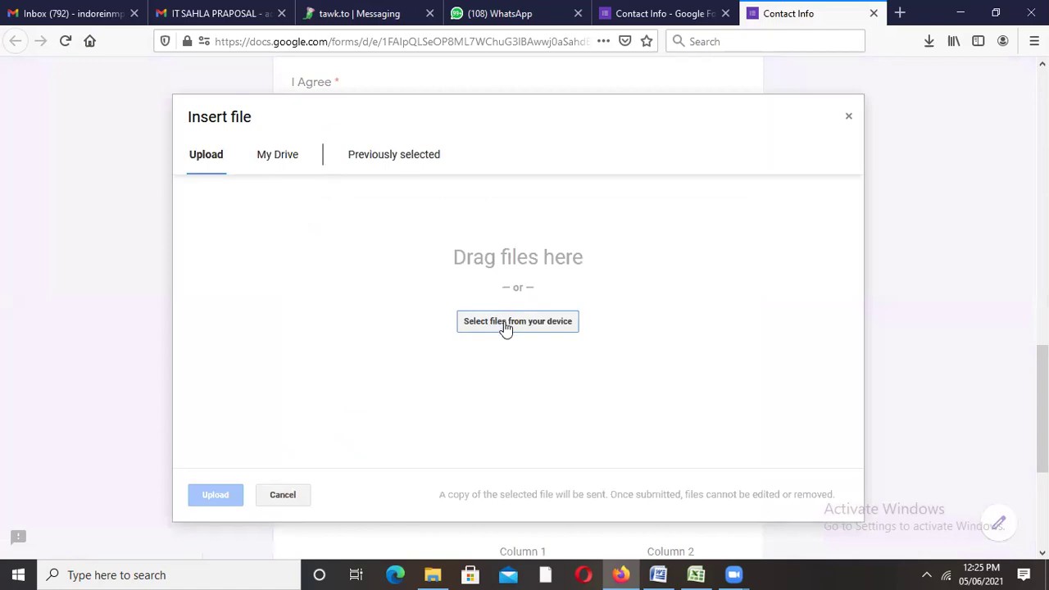
left_click(506, 327)
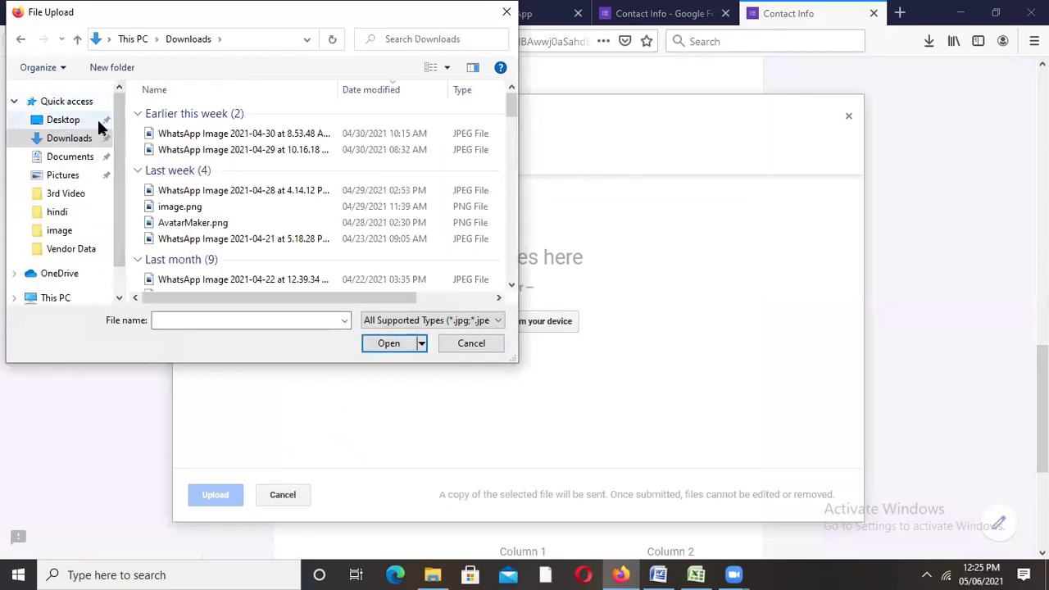
left_click(172, 210)
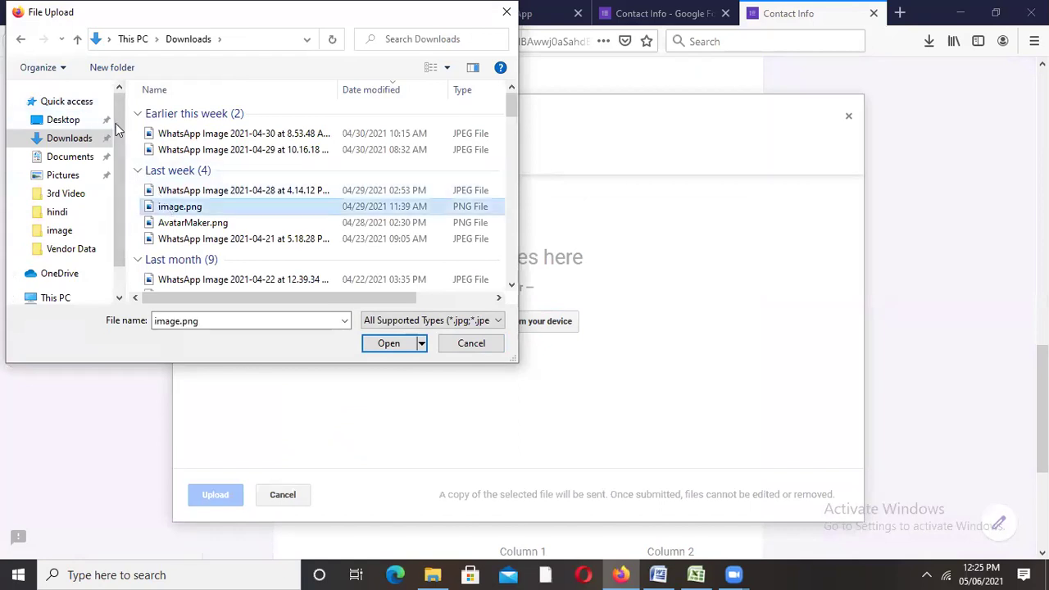
left_click(87, 123)
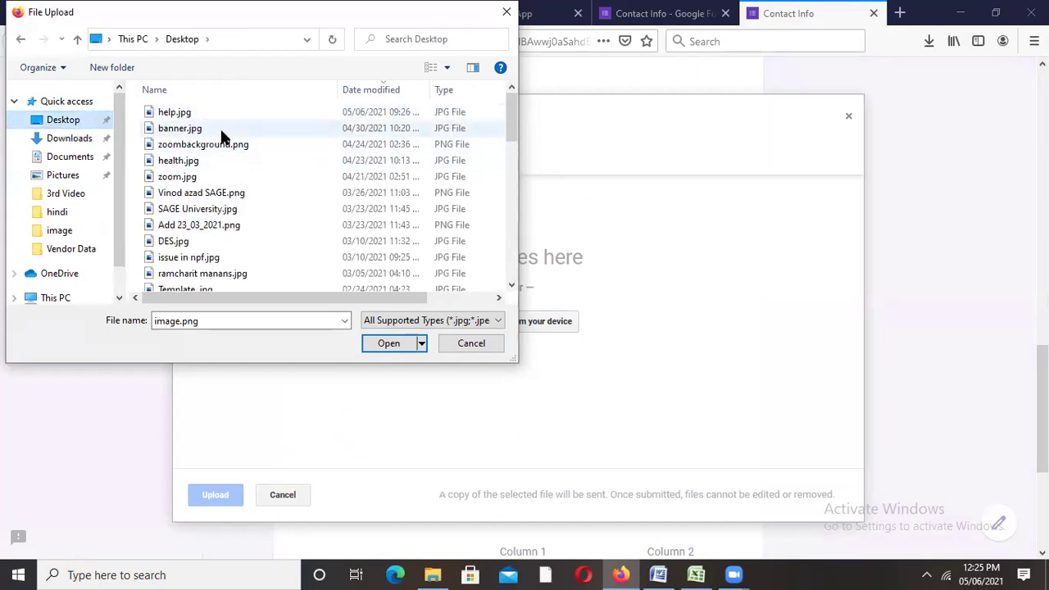
left_click(184, 113)
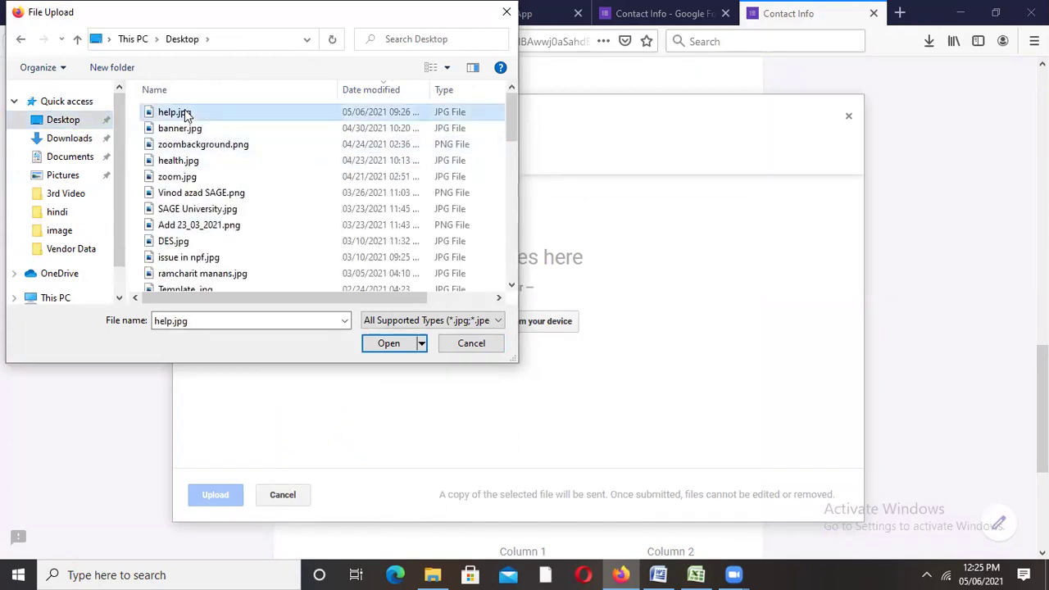
left_click(388, 345)
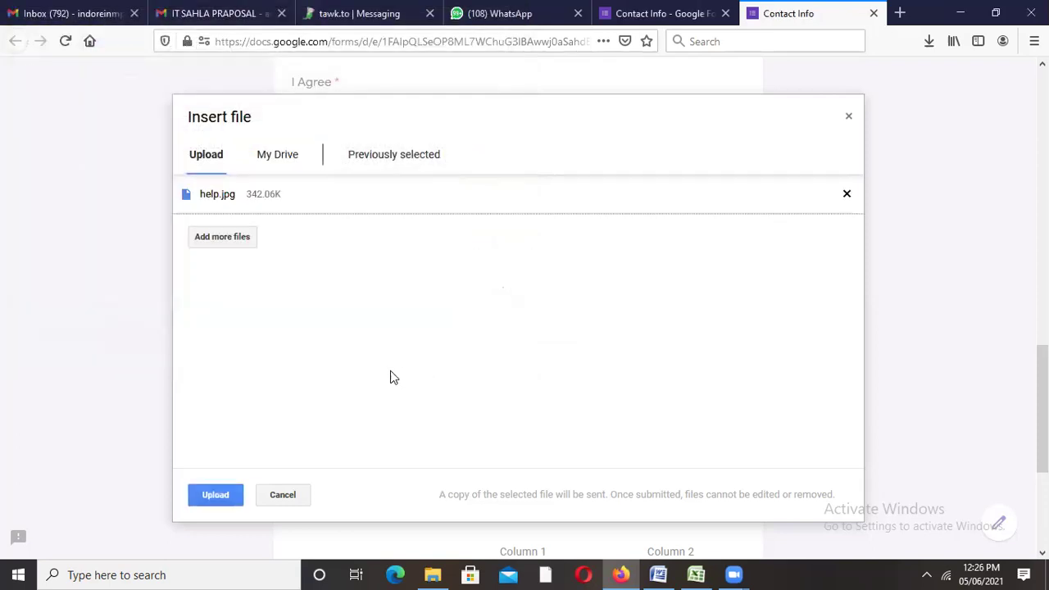
left_click(216, 496)
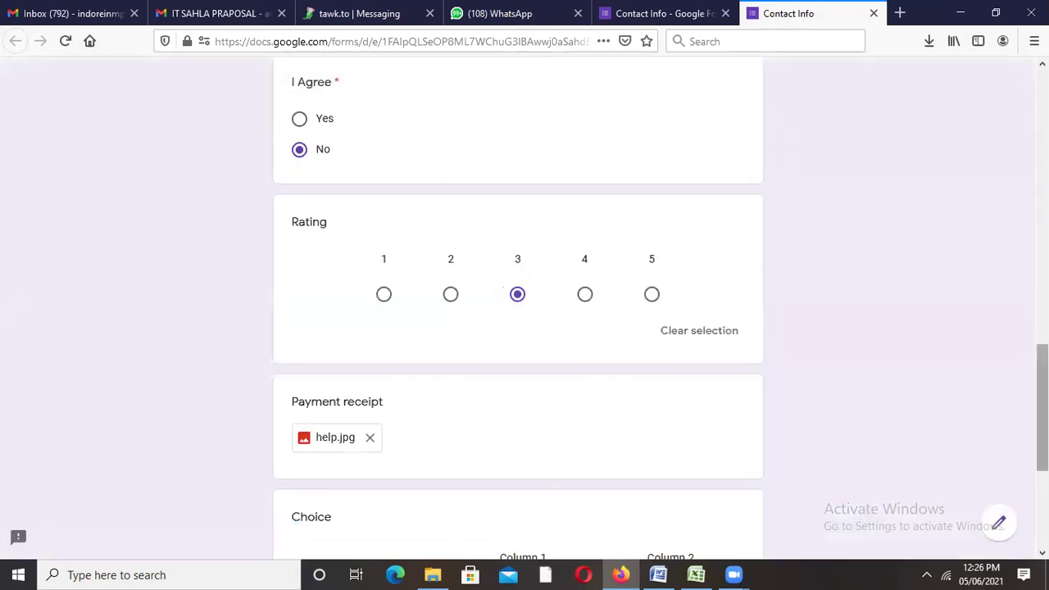
Step: Pick Column 1 for Row 1 and Column 2 for Row 2 in Choice, then submit
scroll(462, 332, "down", 3)
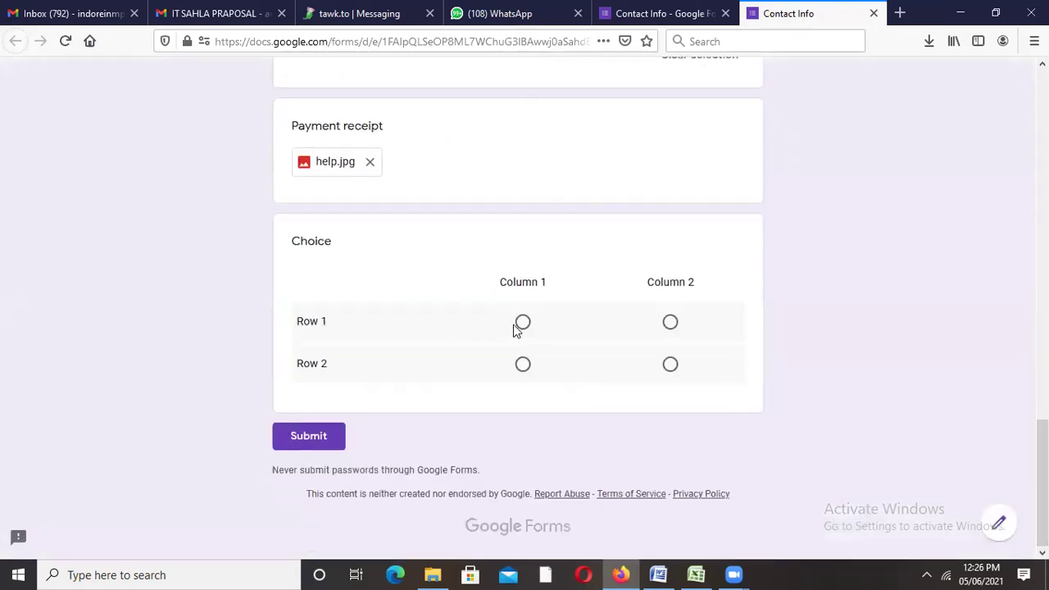
left_click(523, 323)
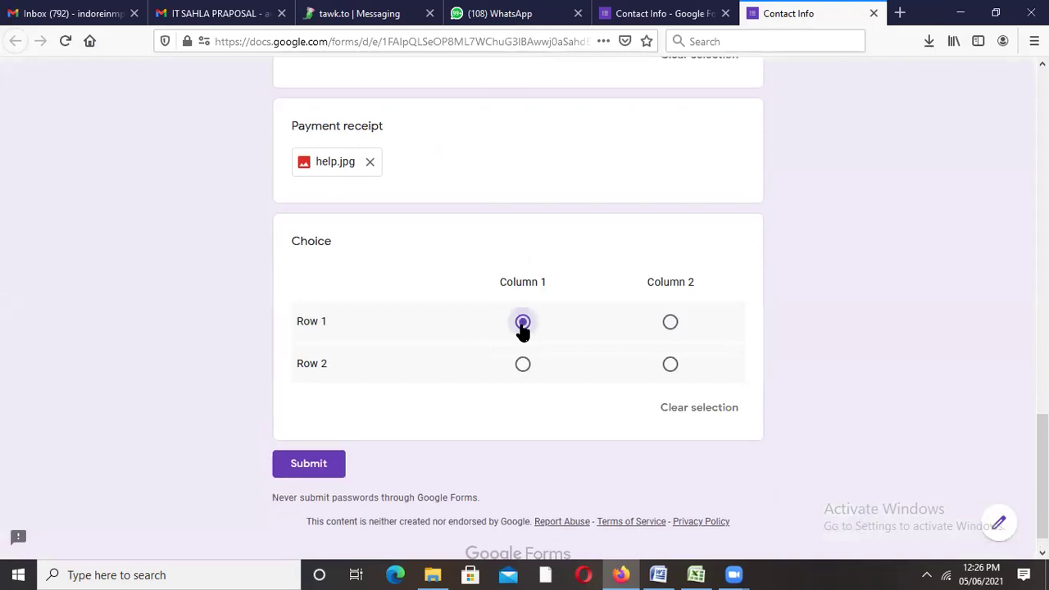
left_click(670, 367)
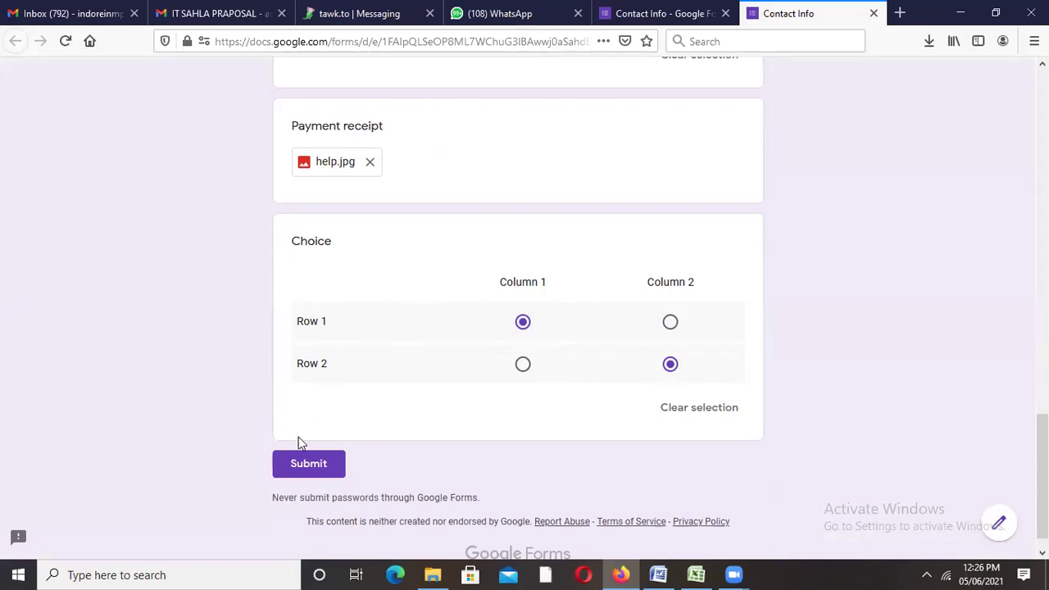
left_click(615, 12)
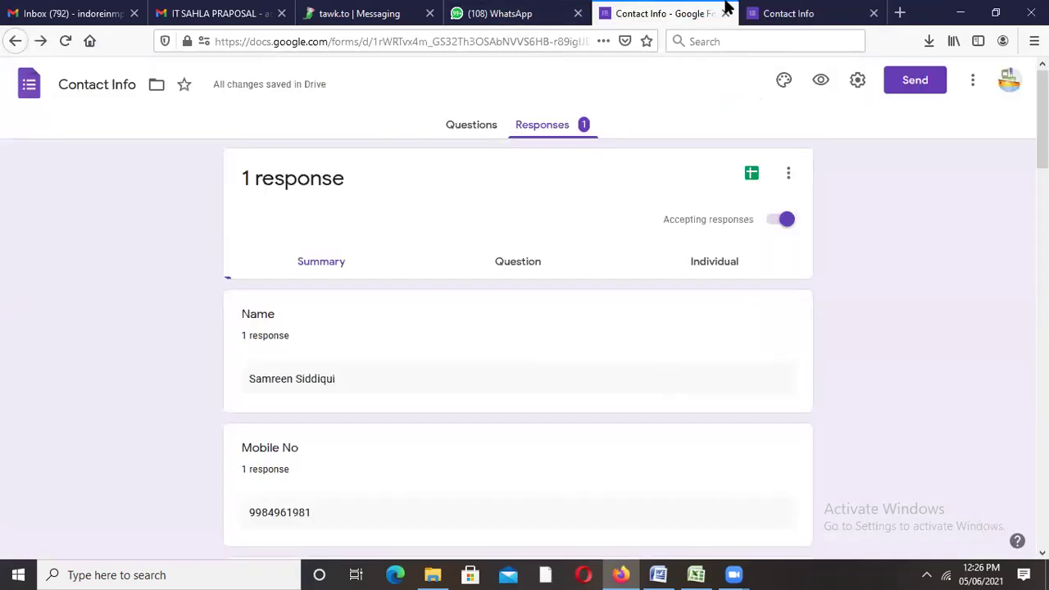
left_click(766, 11)
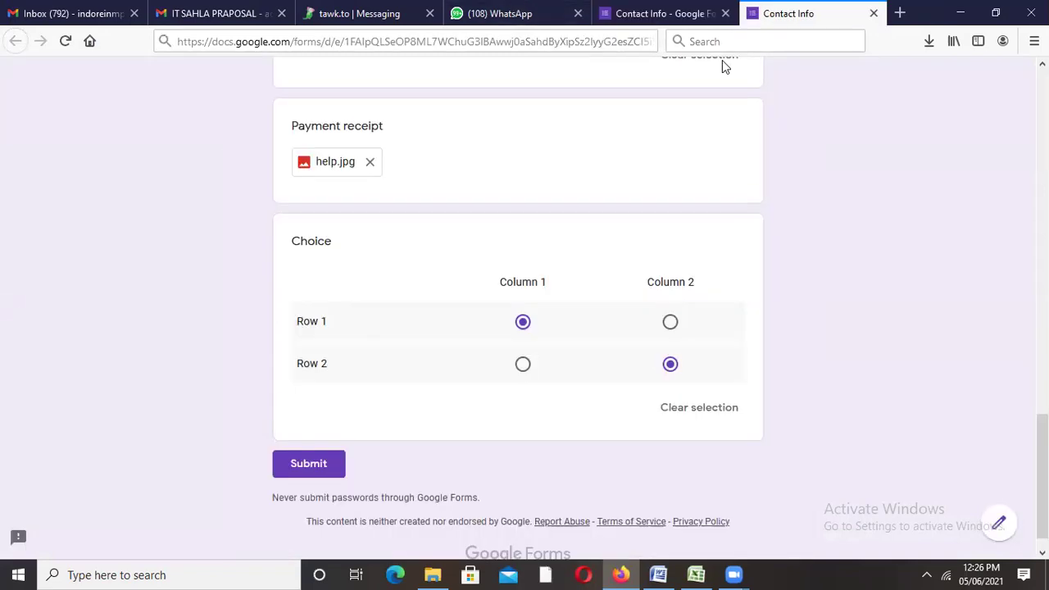
left_click(303, 465)
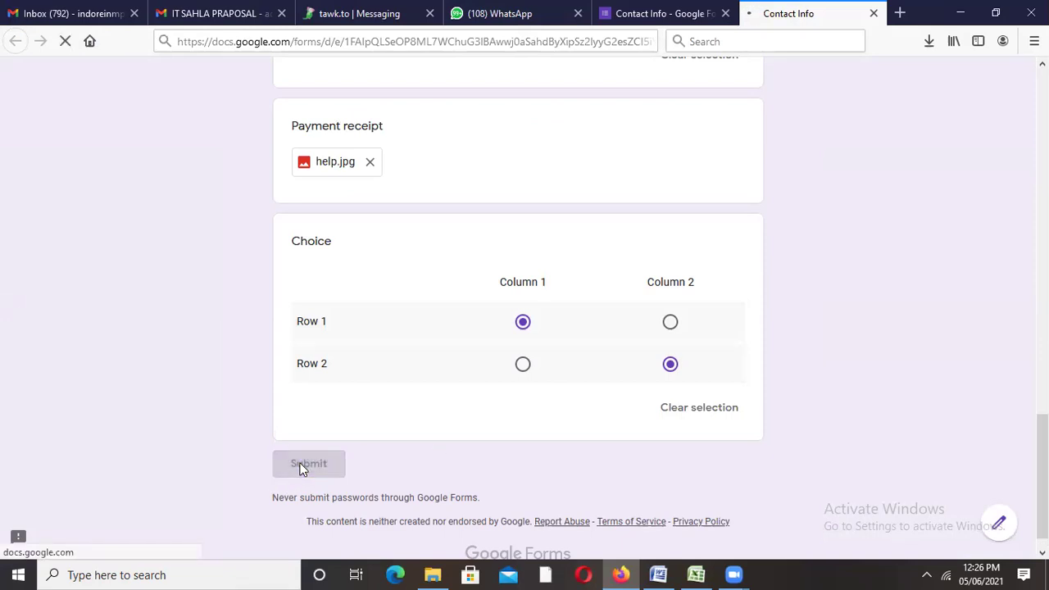
left_click(630, 15)
Step: Switch from the responses summary back to the Questions view of the Contact Info editor
scroll(487, 183, "down", 10)
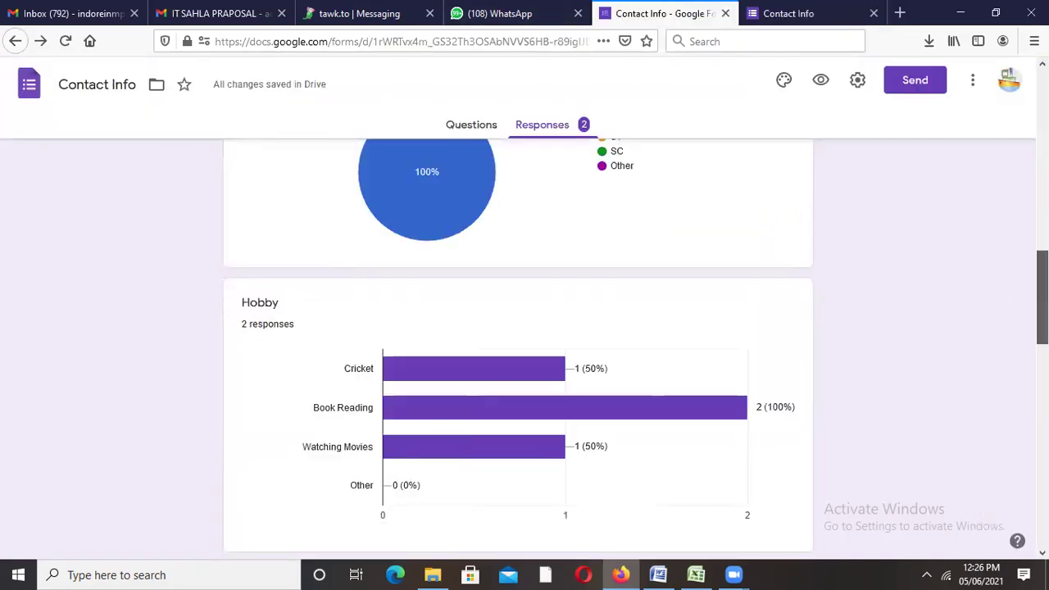
scroll(1003, 209, "down", 5)
scroll(1003, 209, "up", 12)
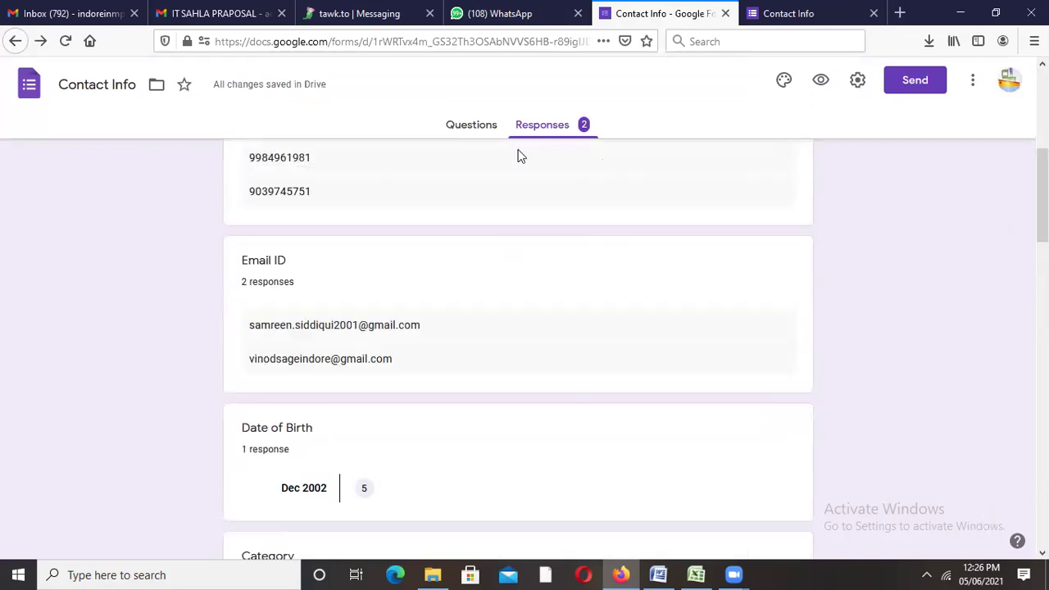
left_click(478, 136)
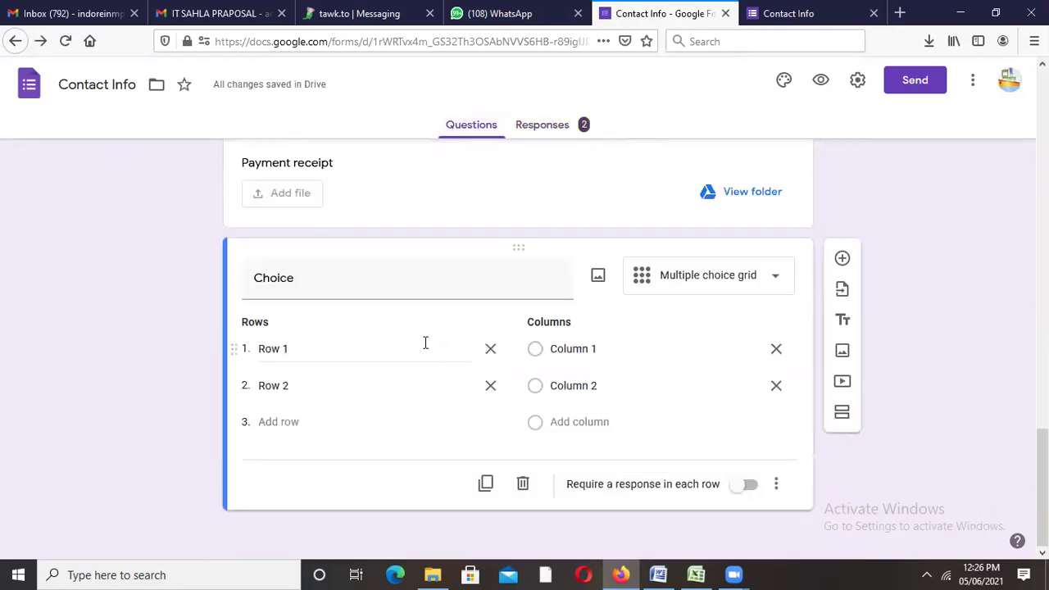
Step: Label the grid's first row 'Class contain' and its first column 'Communication'
left_click(289, 343)
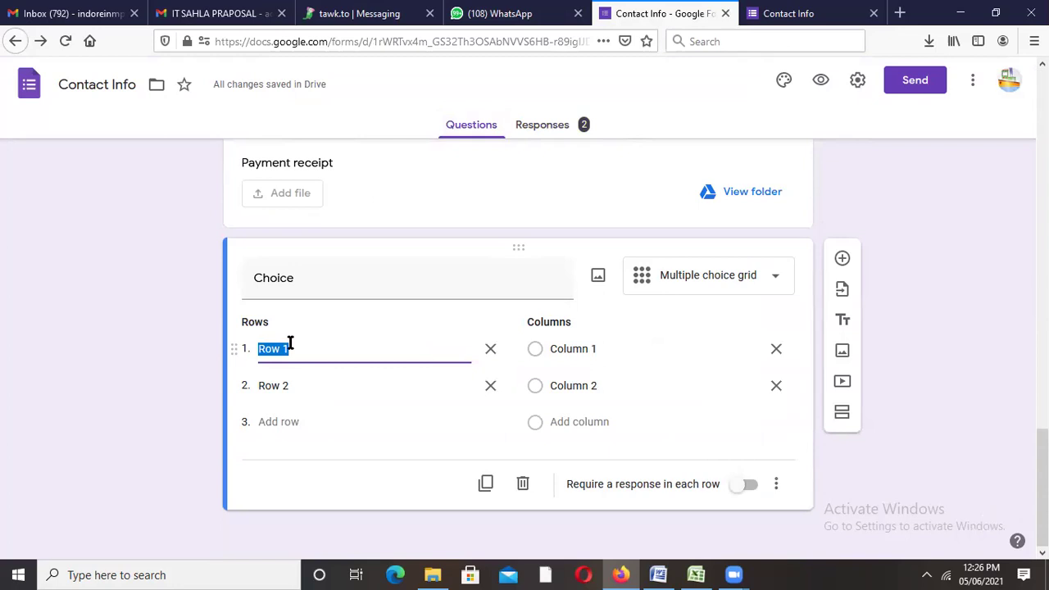
type("Ca")
key("BackSpace")
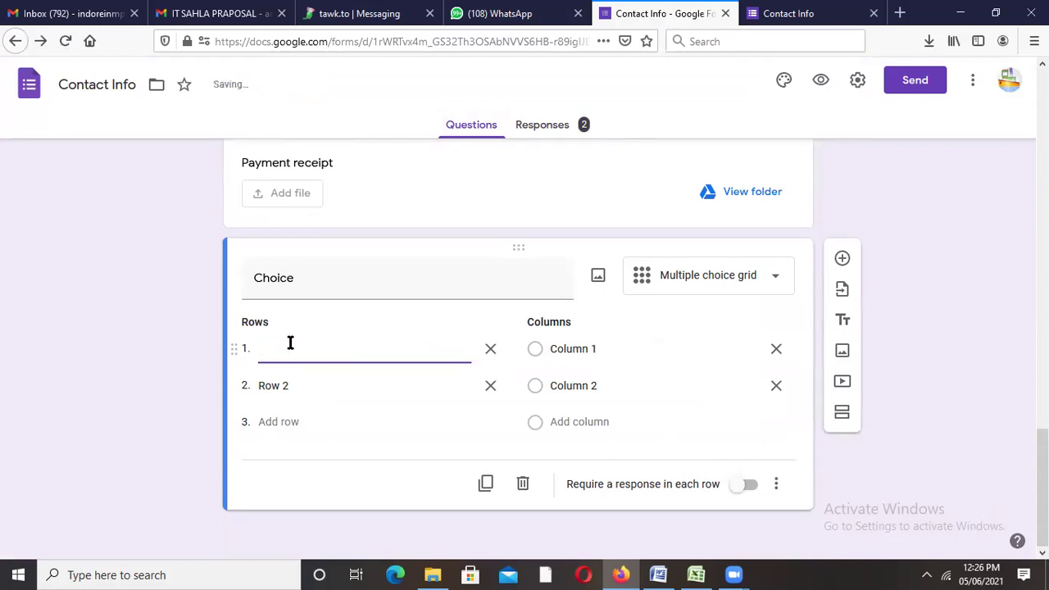
type("Class Con")
key("BackSpace")
type("in")
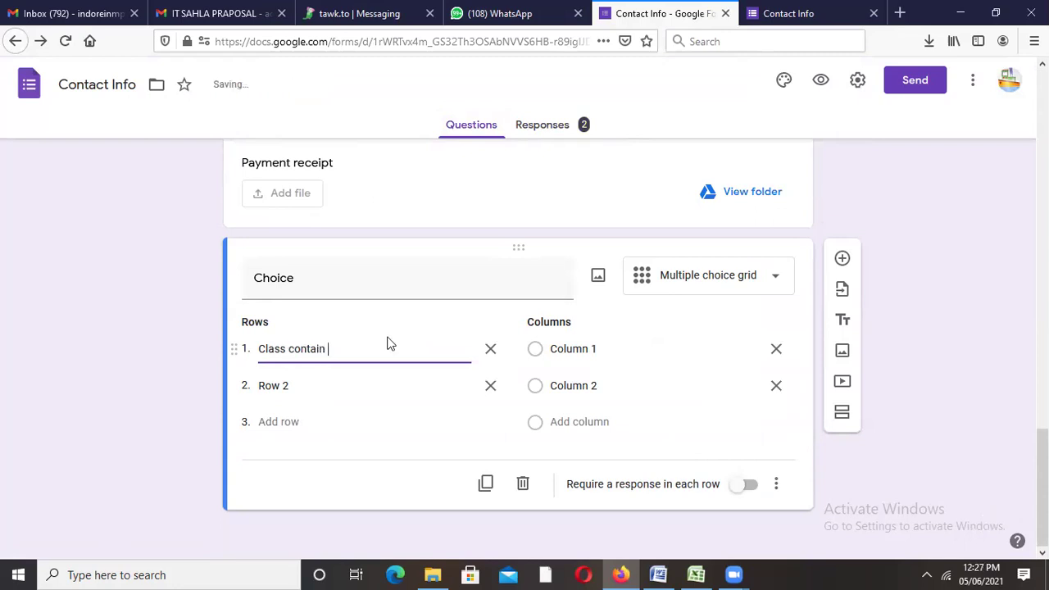
left_click(605, 353)
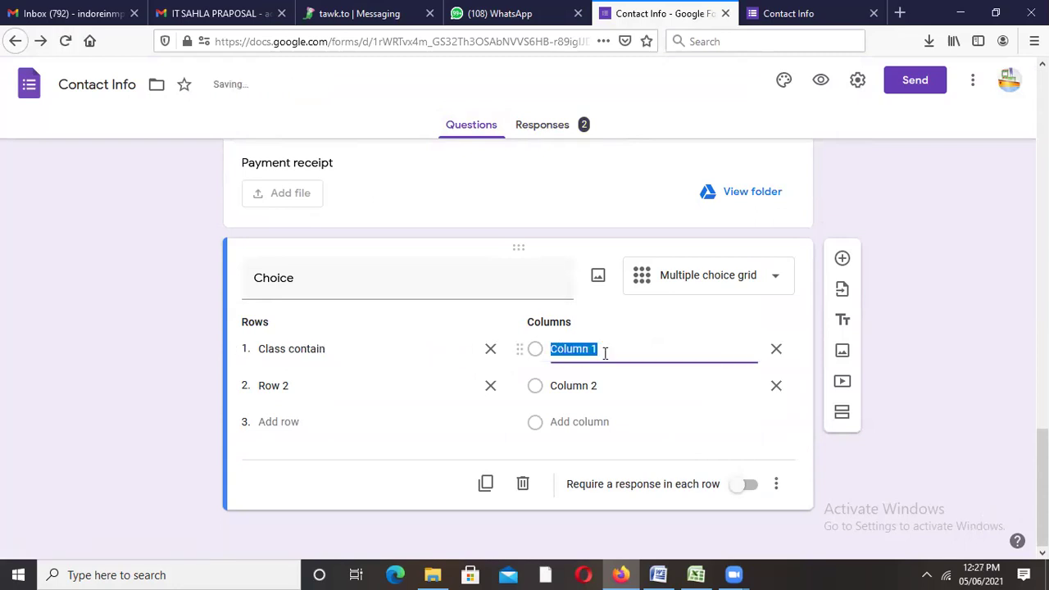
type("Commu")
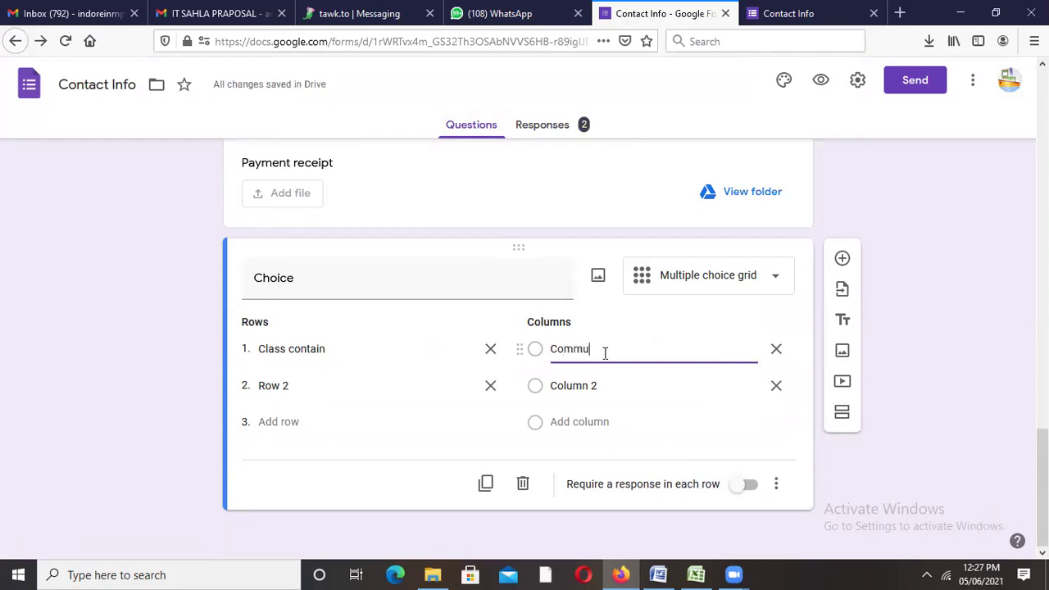
type("nication")
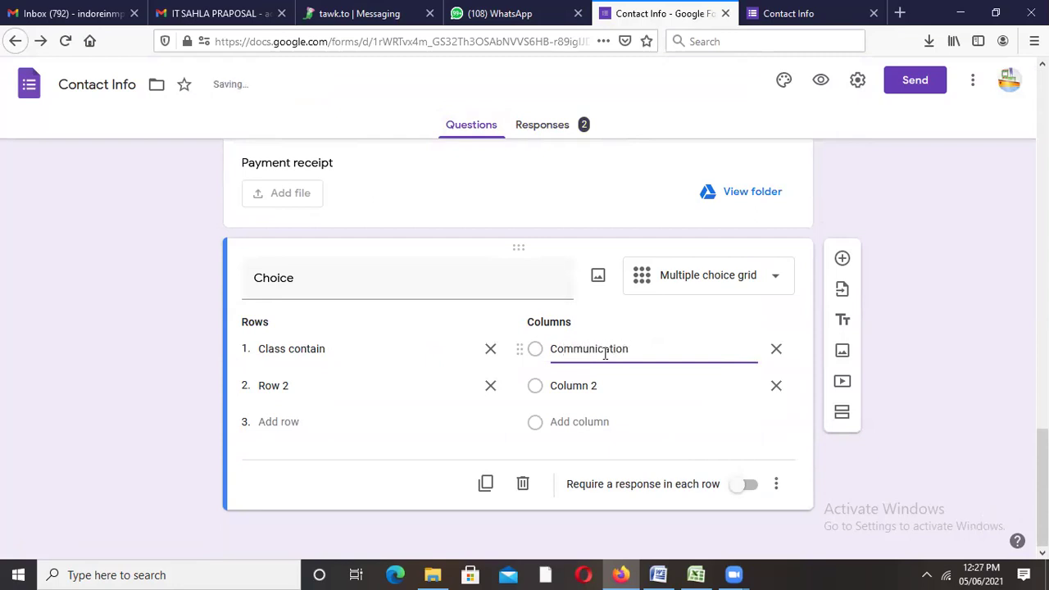
Step: Label the second row 'PPT' and the second column 'Assgnment'
left_click(394, 383)
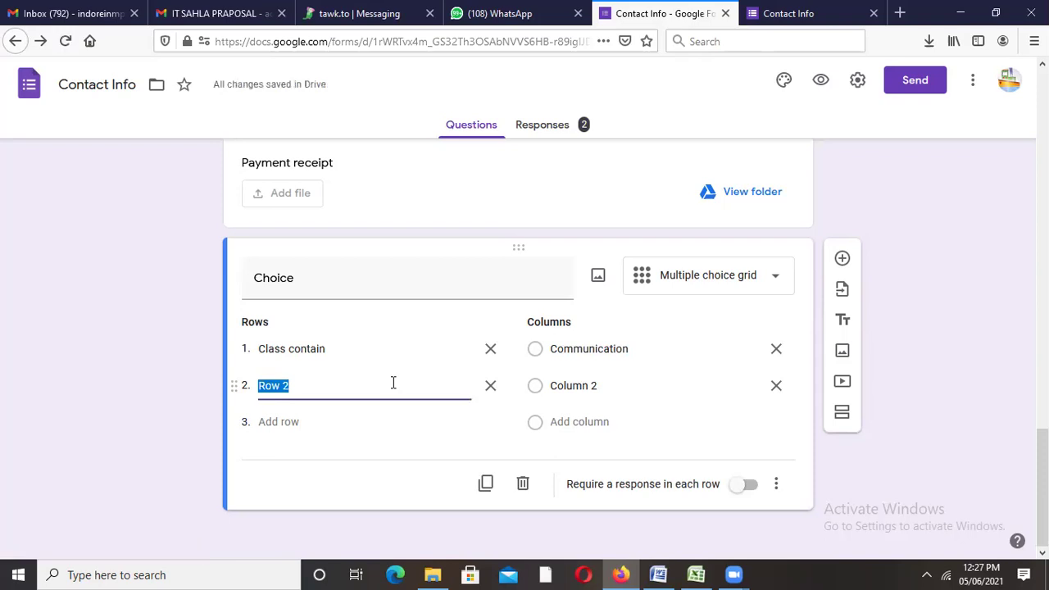
type("PPT")
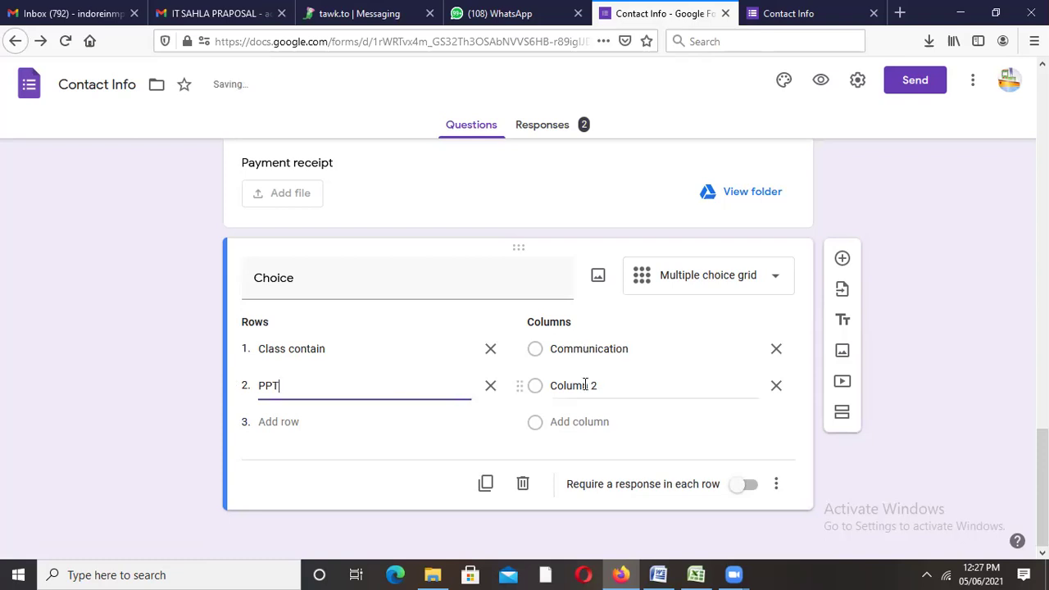
left_click(585, 386)
left_click(603, 385)
left_click_drag(603, 386, 552, 386)
type("Ass")
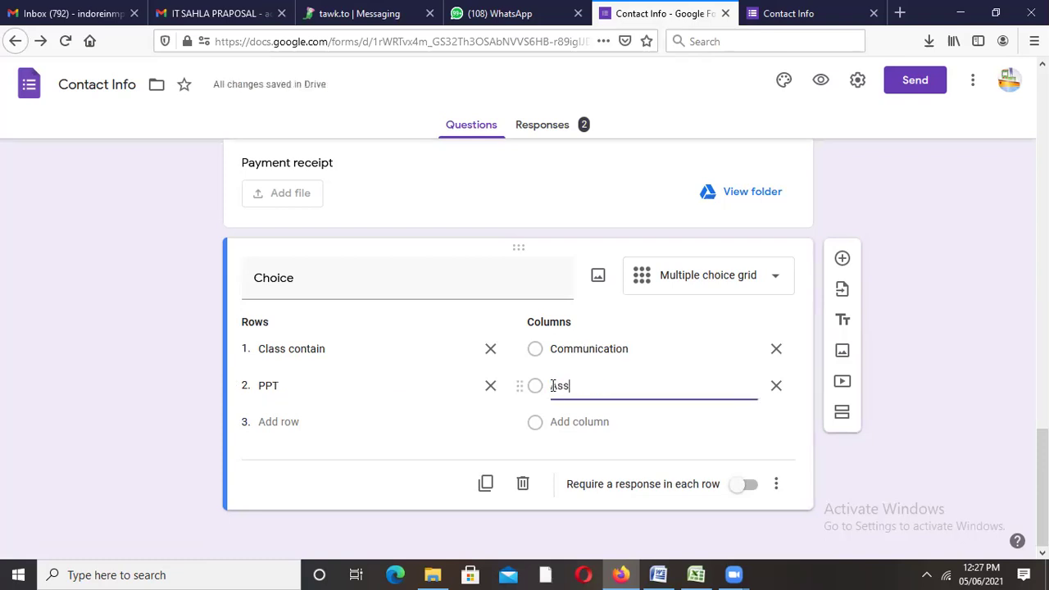
type("gnment")
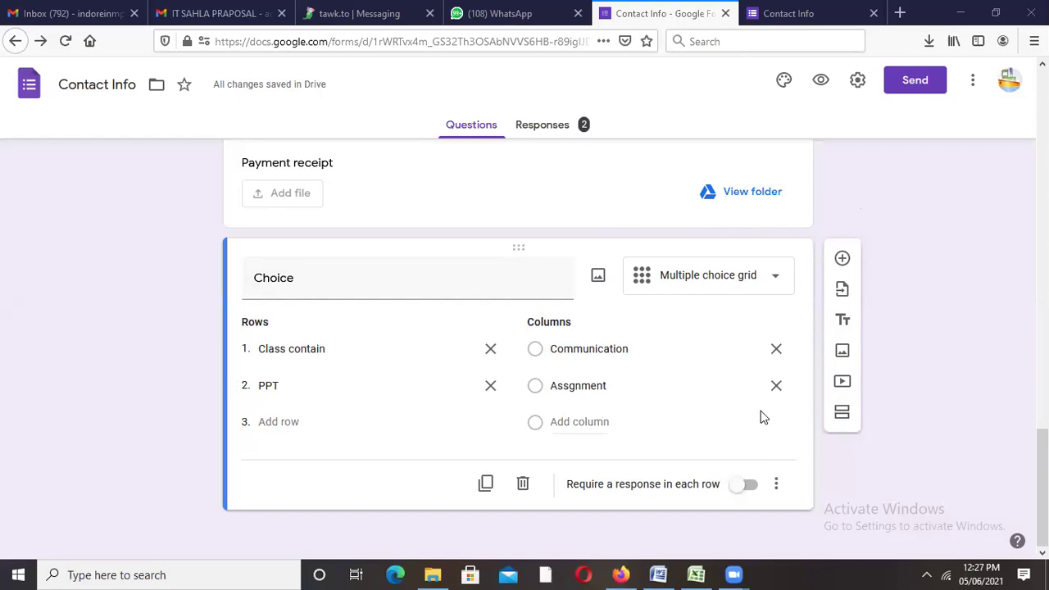
left_click(818, 15)
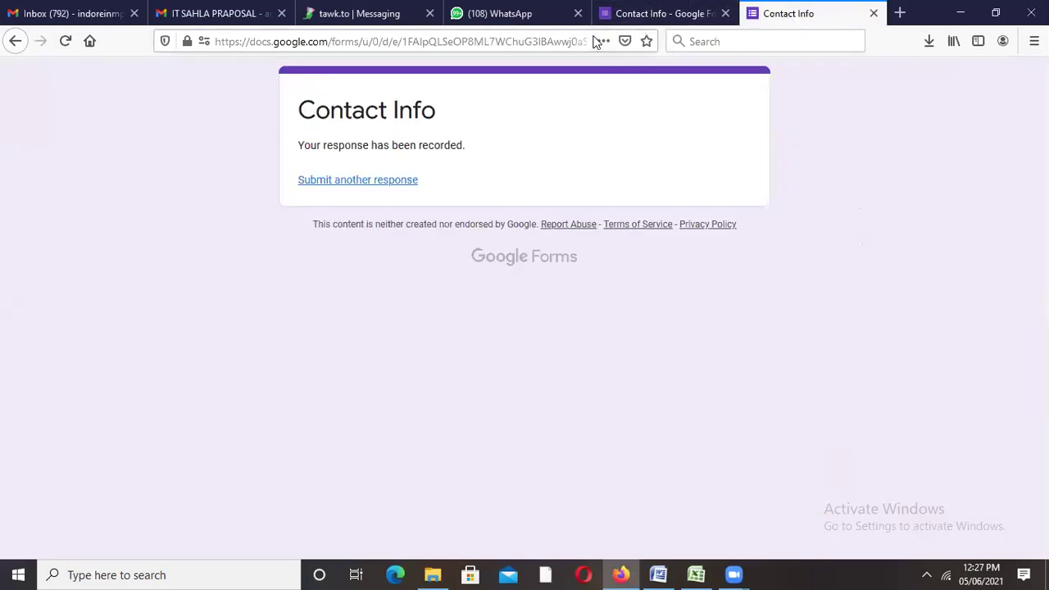
left_click(567, 48)
key("Return")
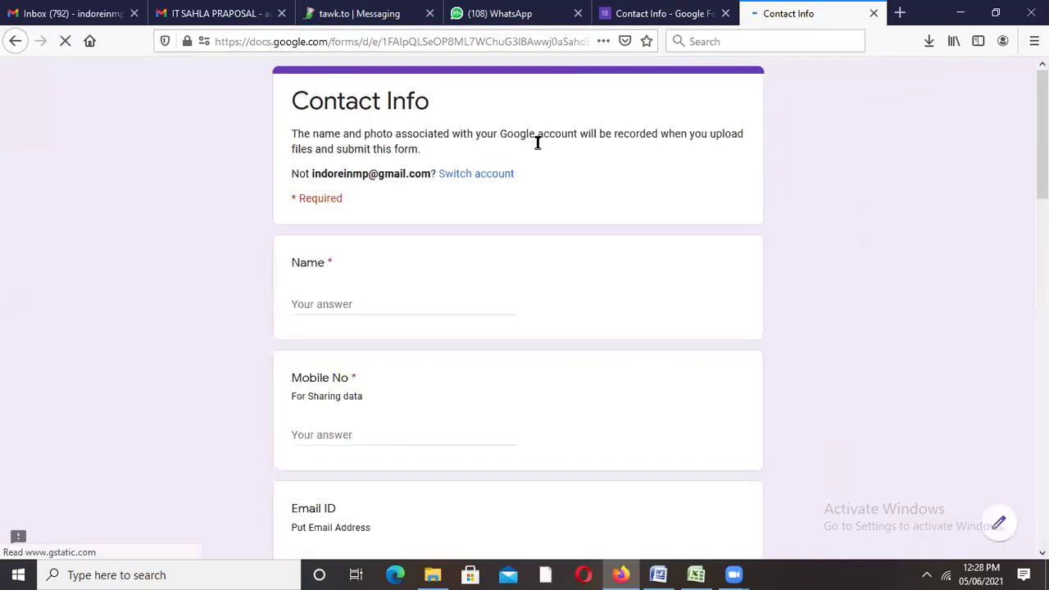
scroll(404, 311, "down", 5)
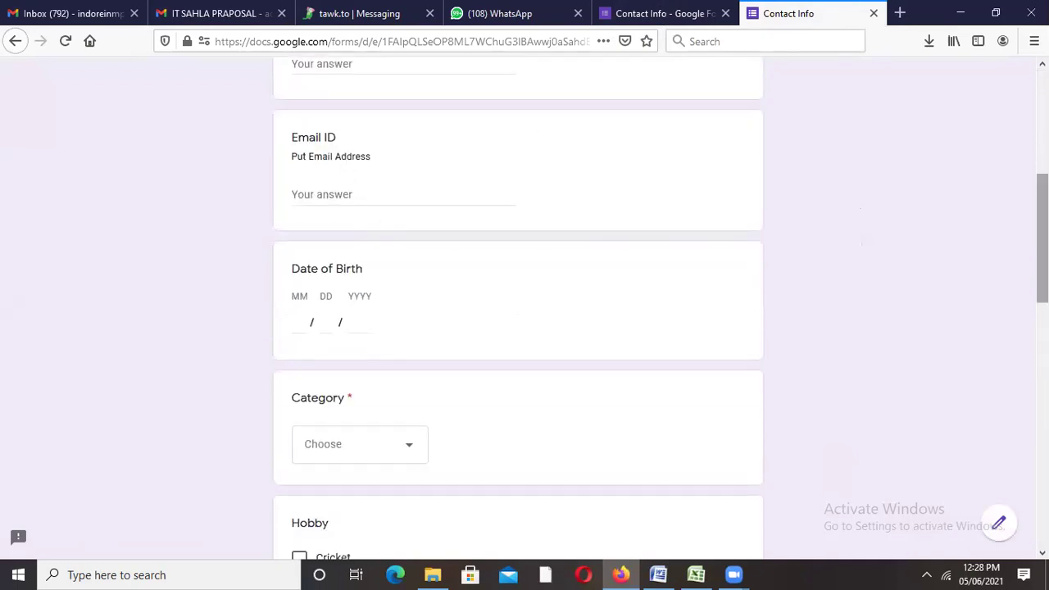
scroll(478, 382, "down", 1)
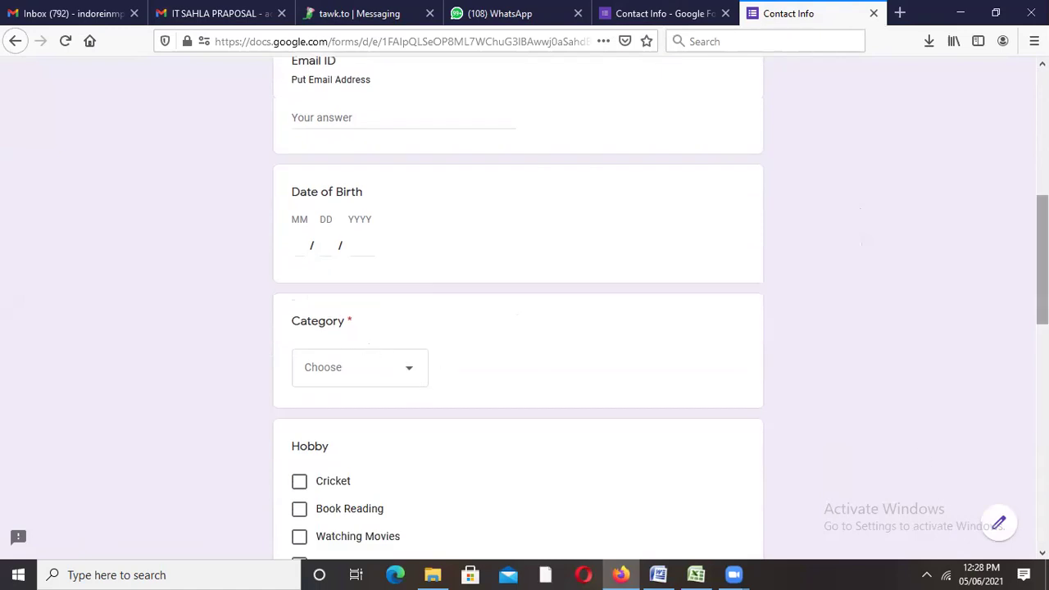
left_click_drag(1042, 261, 1043, 482)
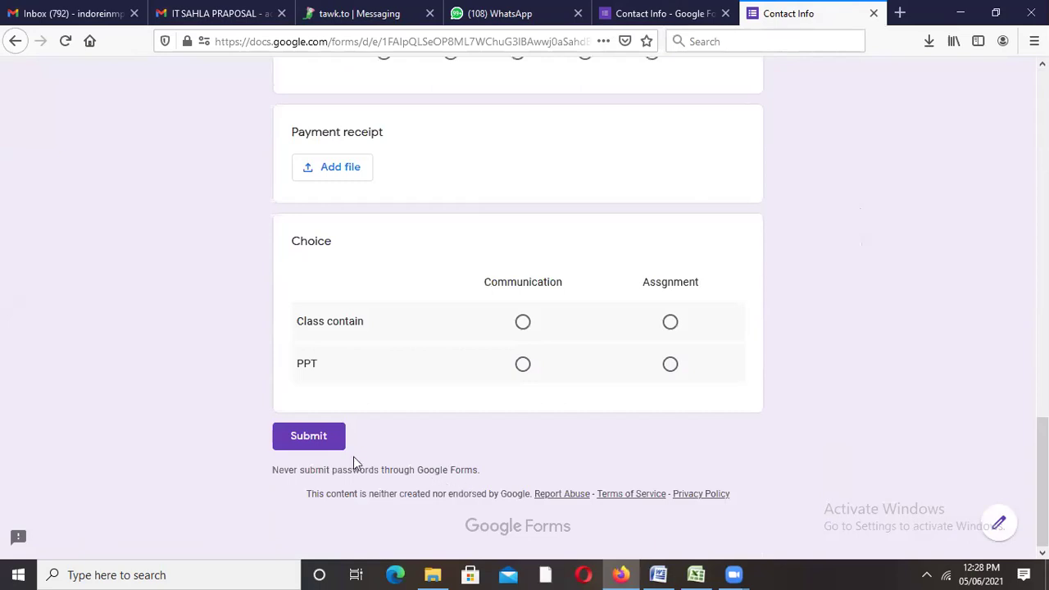
left_click(287, 443)
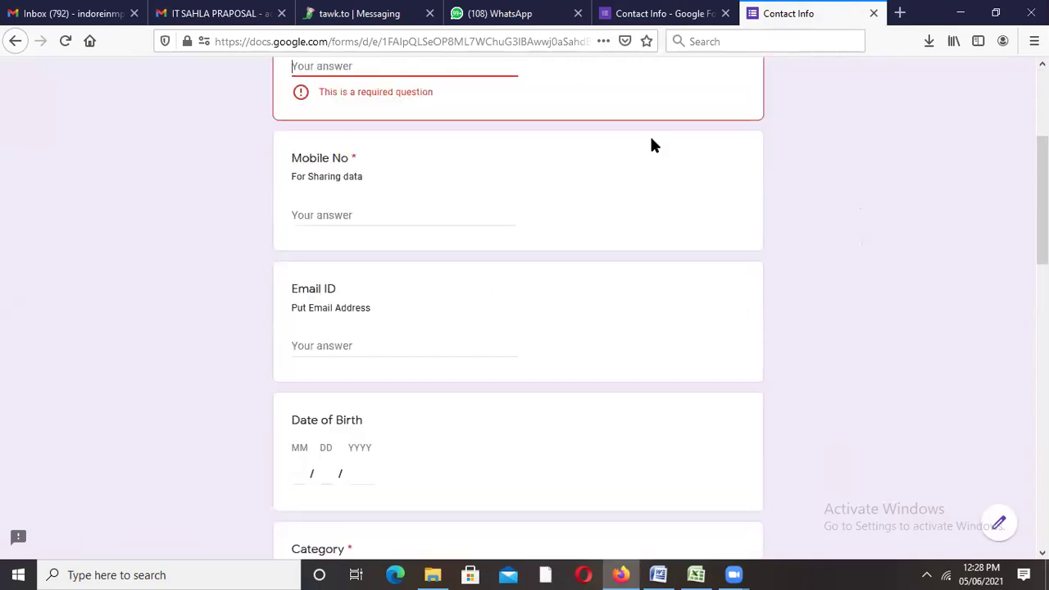
scroll(530, 276, "up", 3)
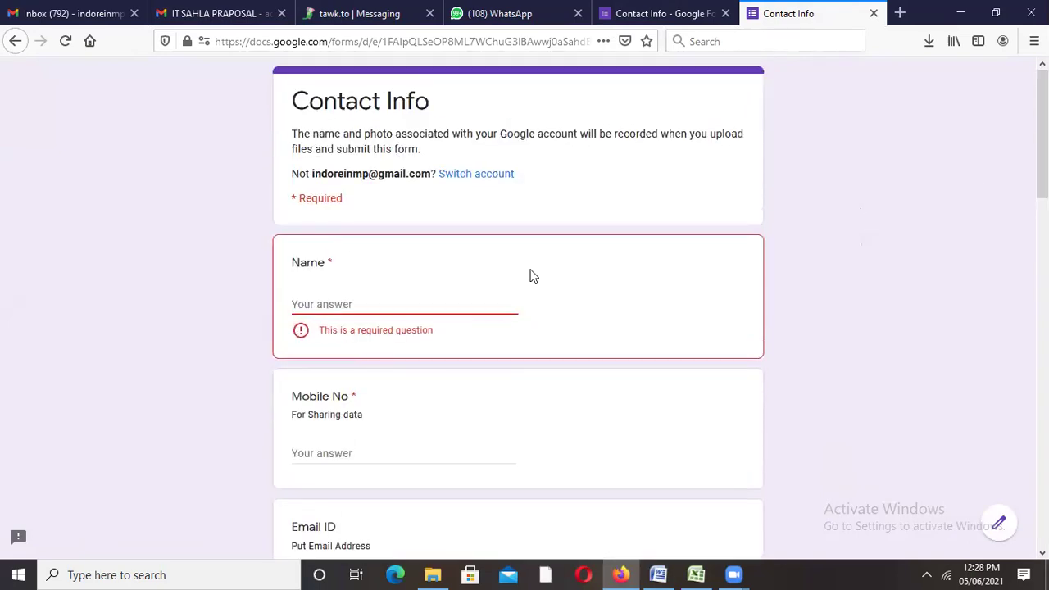
double_click(342, 265)
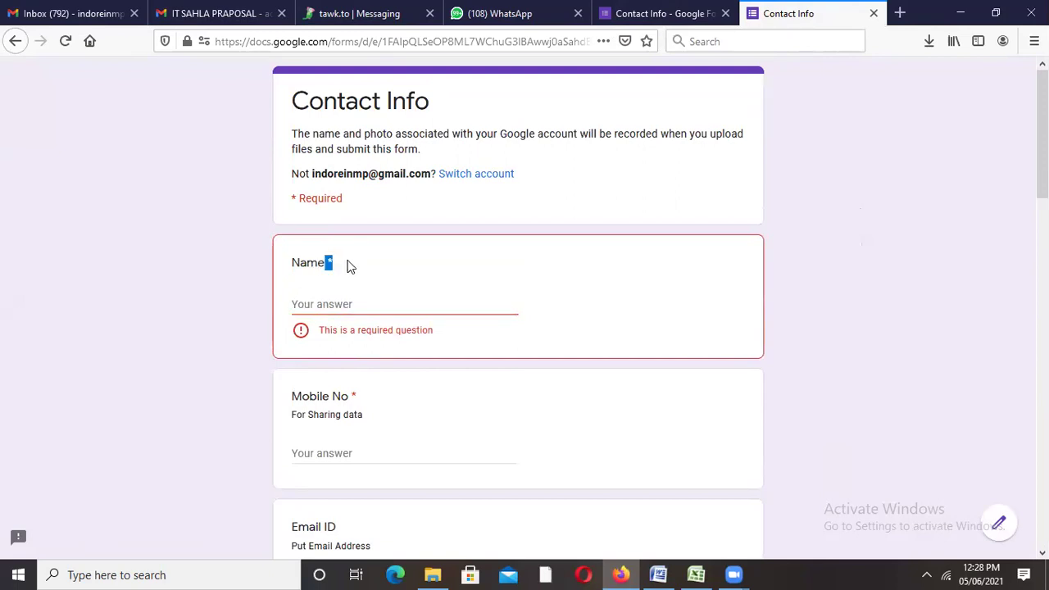
double_click(353, 396)
scroll(518, 312, "down", 5)
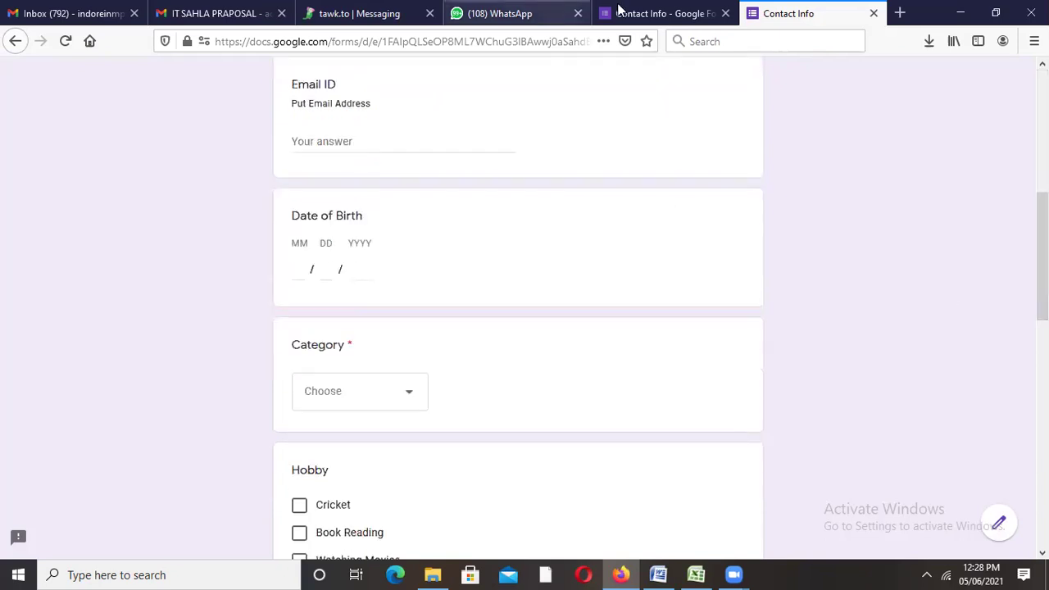
left_click(640, 20)
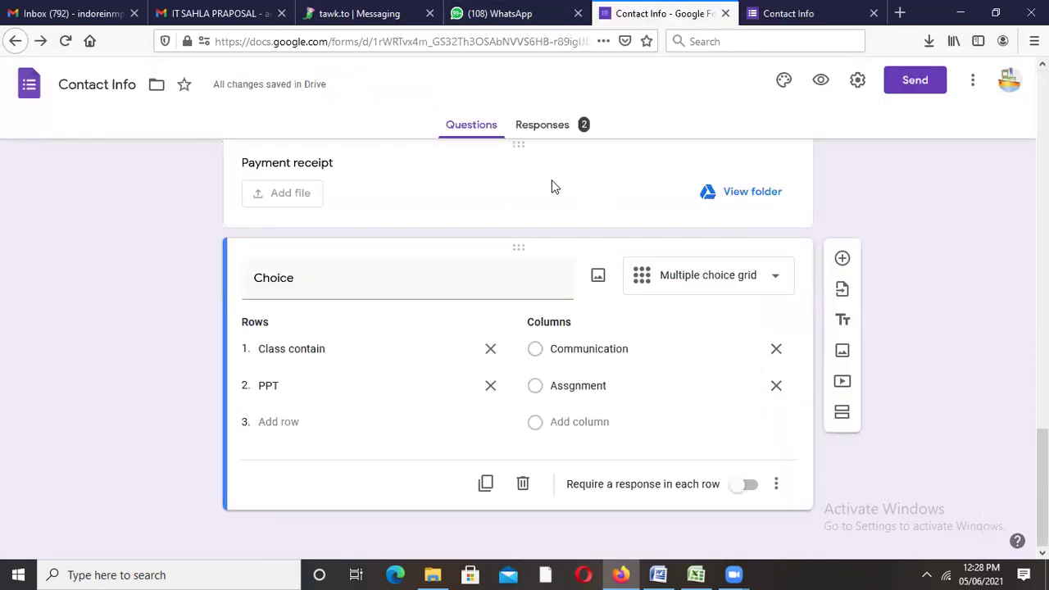
Step: View the two collected responses and propose a new 'Contact Info (Responses)' spreadsheet for them
left_click(543, 125)
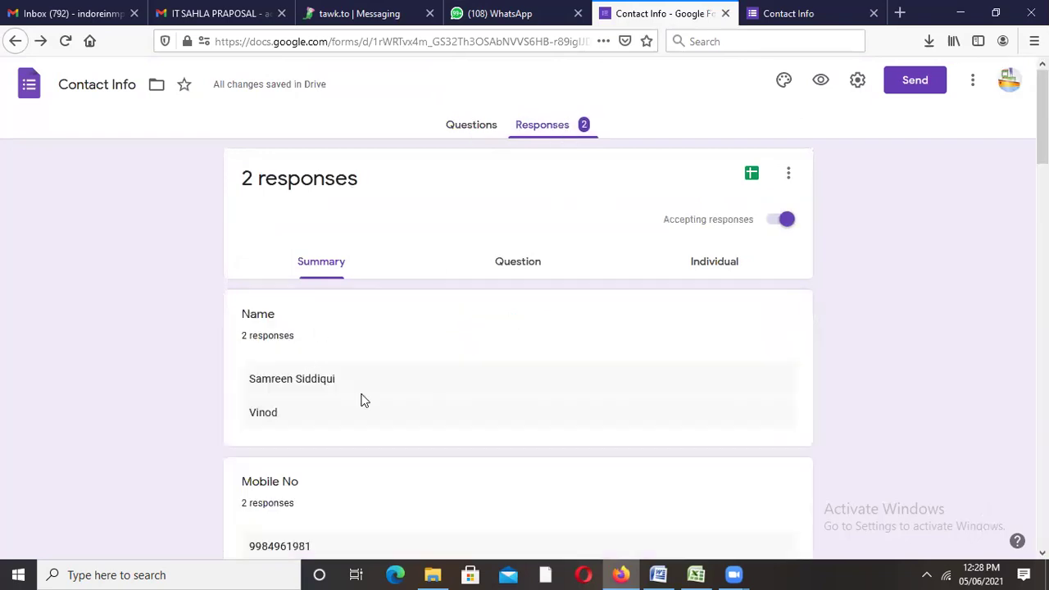
left_click_drag(250, 386, 310, 420)
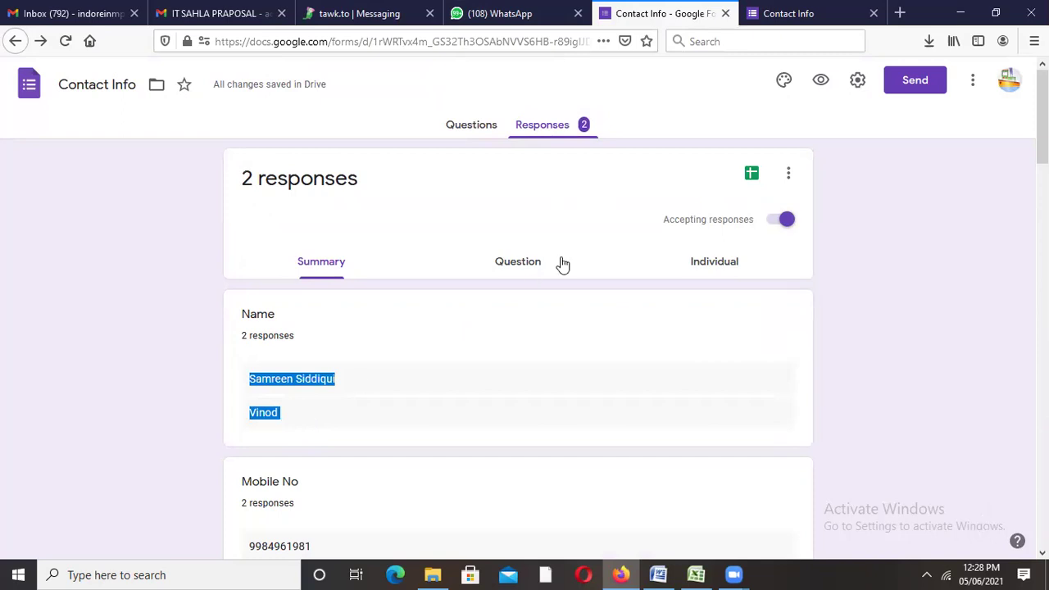
left_click(751, 174)
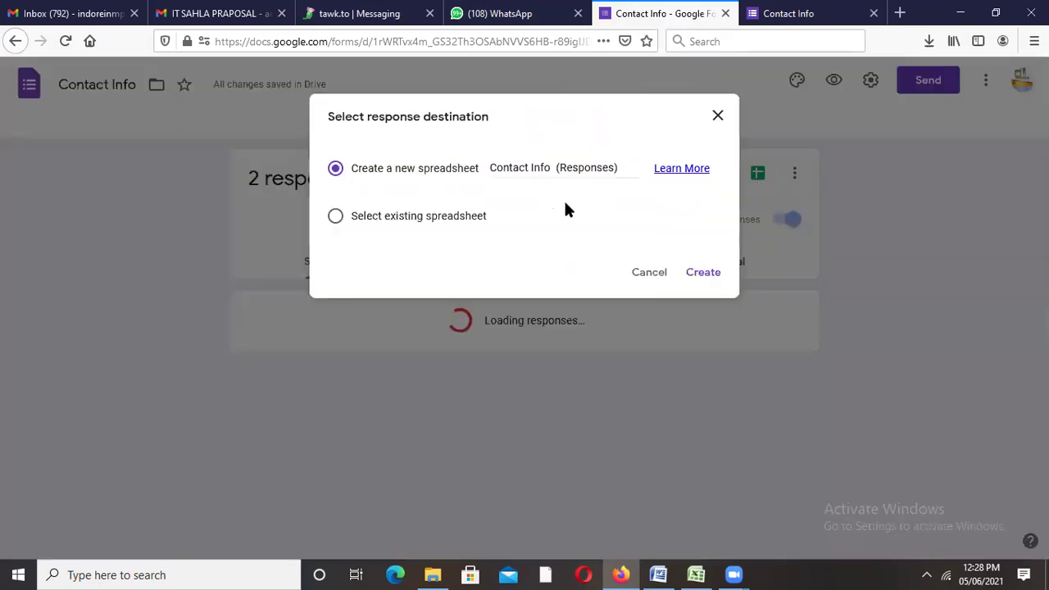
Step: Create the linked 'Contact Info (Responses)' spreadsheet and look over both response rows
left_click(695, 277)
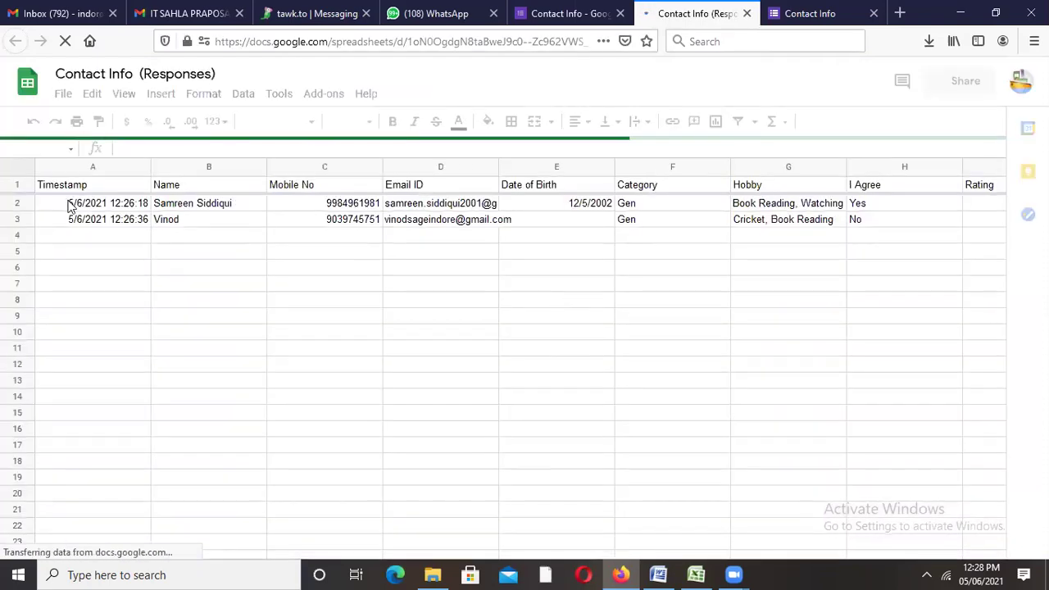
left_click_drag(65, 203, 82, 205)
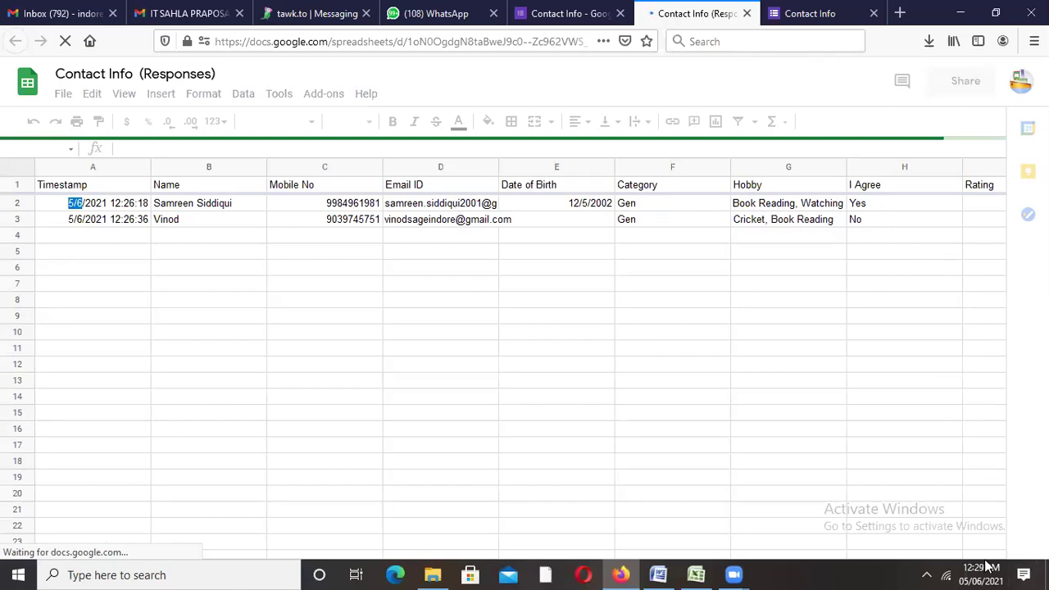
left_click(703, 220)
key("Right")
key("Right")
key("Right")
key("Right")
key("Right")
key("Right")
key("Right")
key("Right")
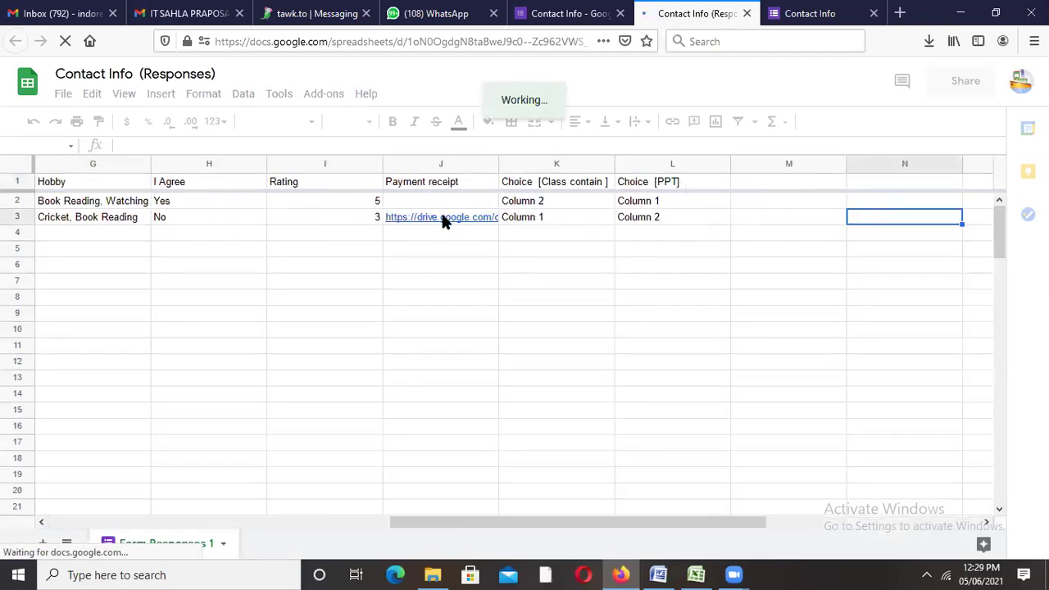
Step: Preview the uploaded payment receipt linked in the responses sheet
mouse_move(442, 222)
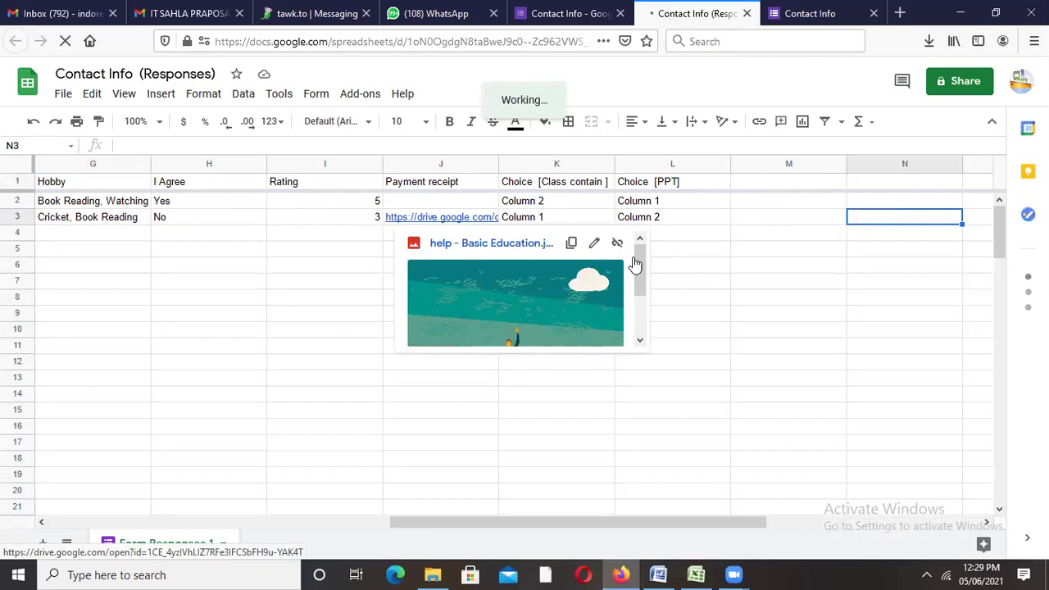
scroll(638, 267, "down", 2)
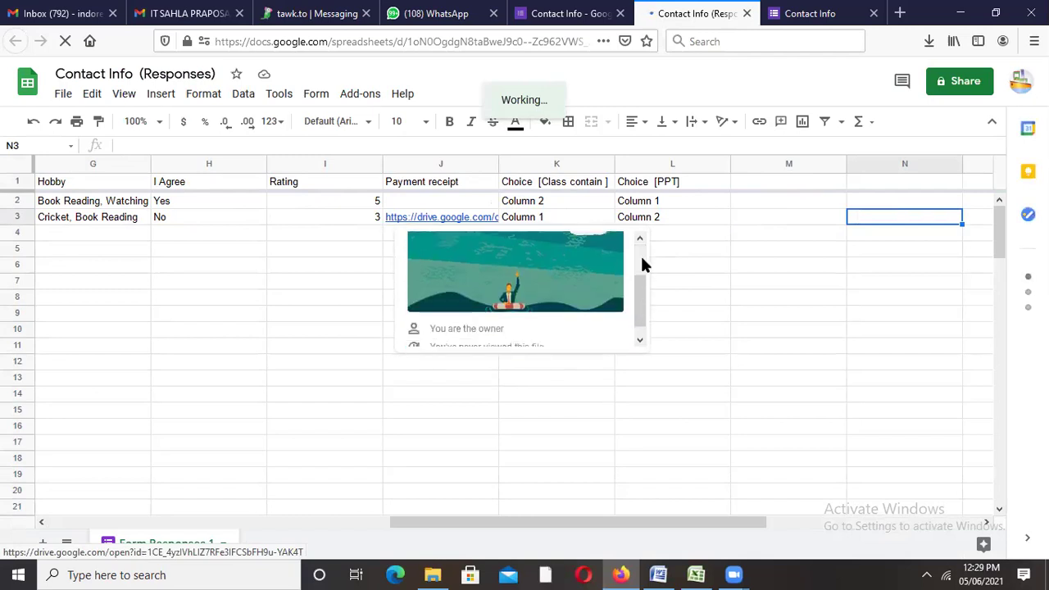
scroll(642, 263, "up", 2)
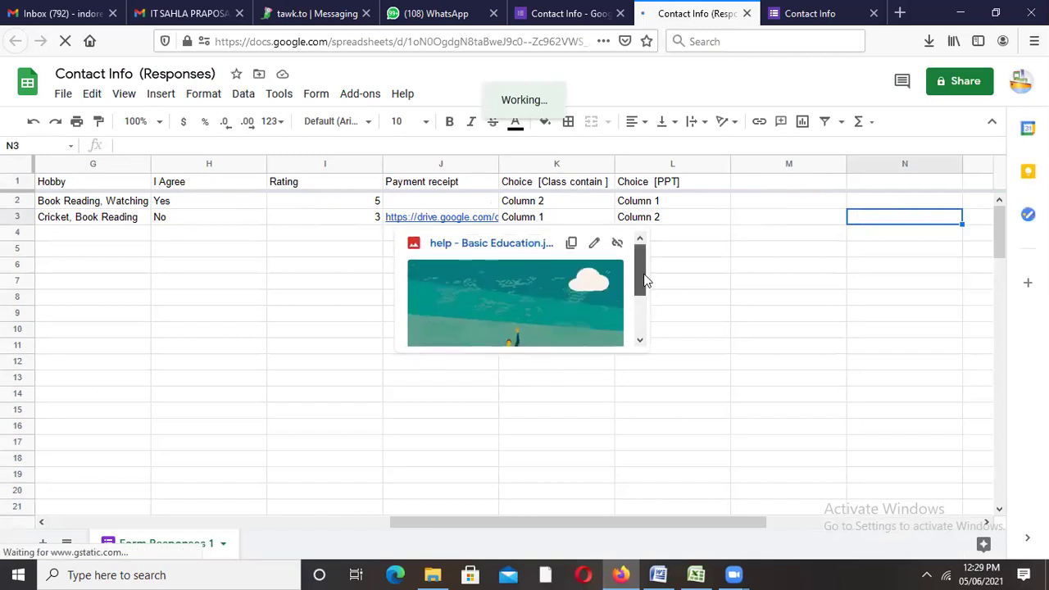
left_click_drag(645, 281, 643, 307)
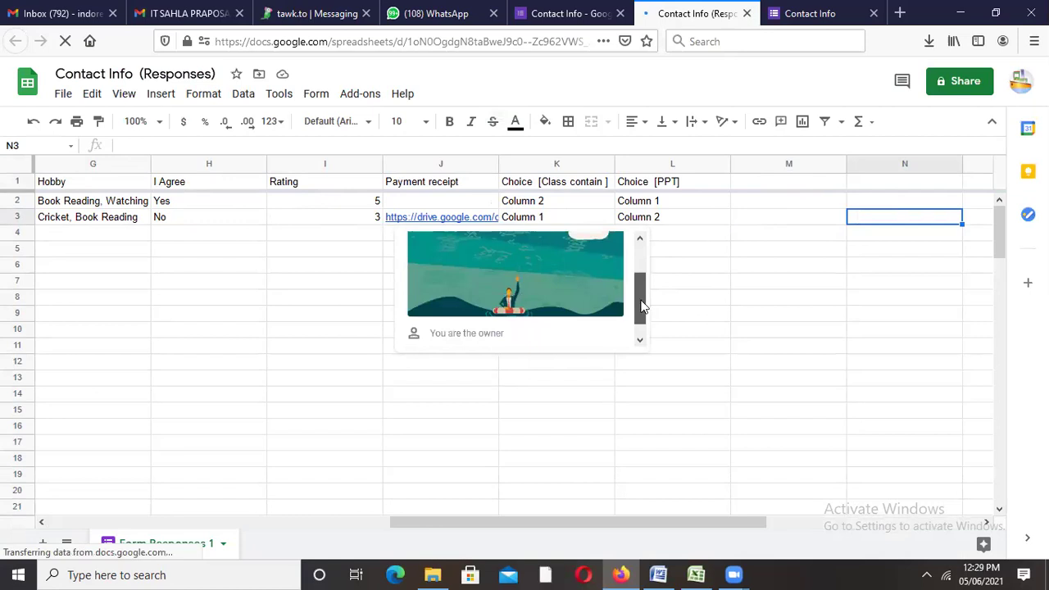
left_click(543, 14)
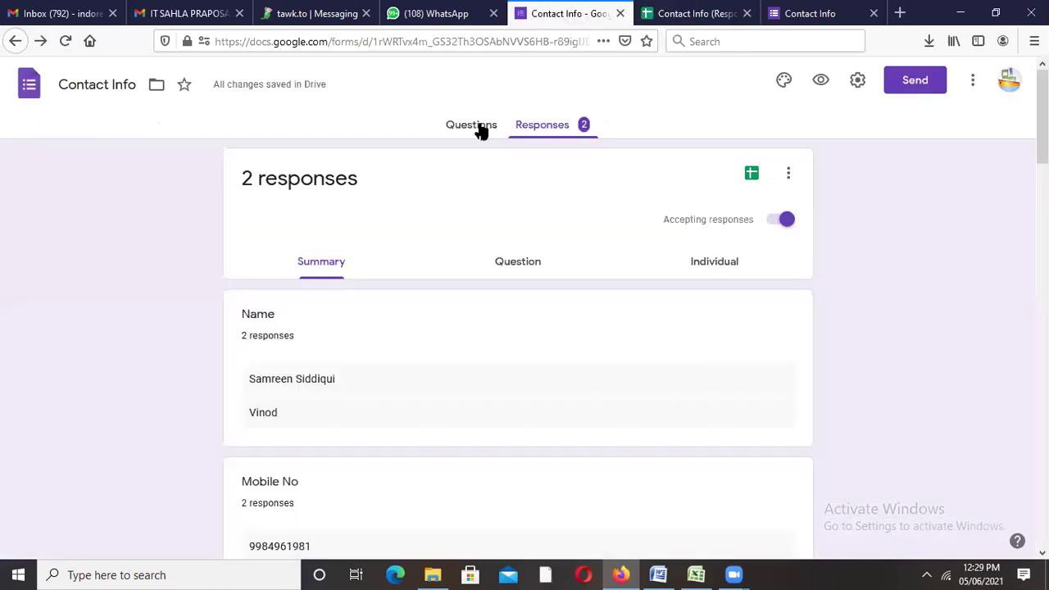
Step: Set the Contact Info form's theme colour to deep orange after trying light blue and red
left_click(479, 127)
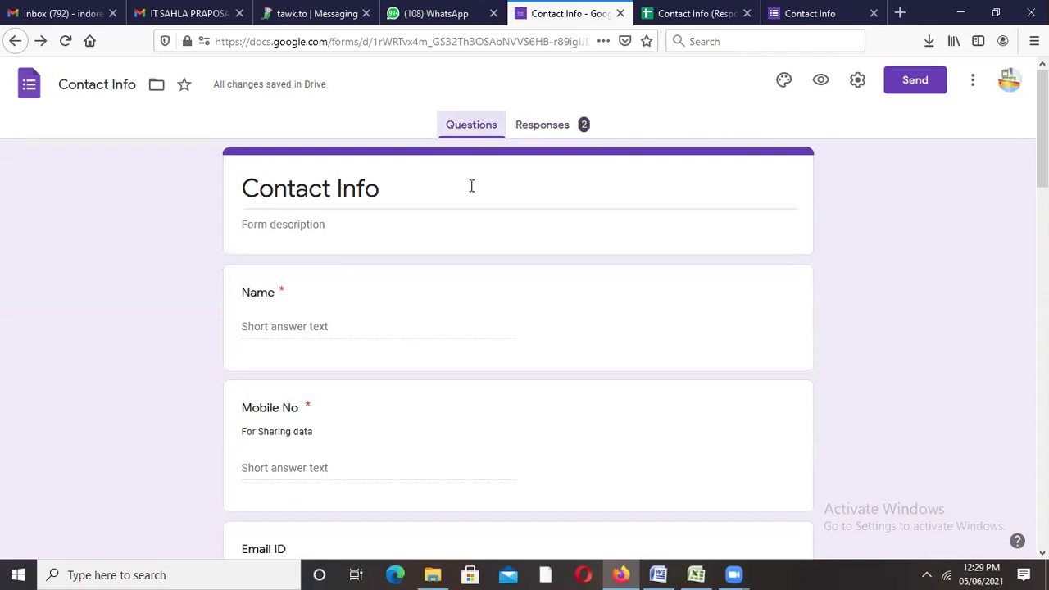
left_click(783, 82)
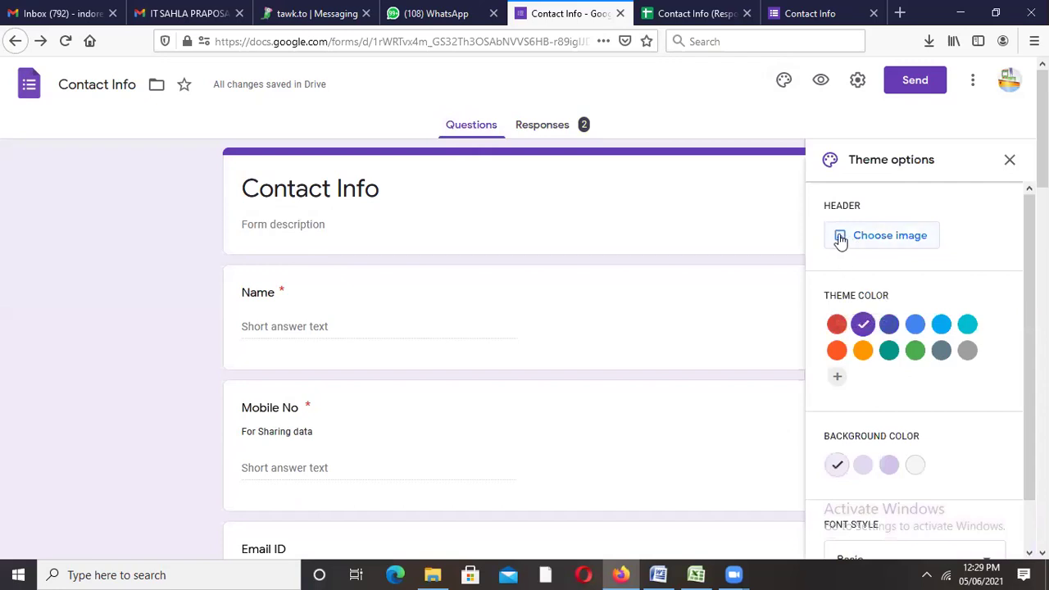
left_click(943, 326)
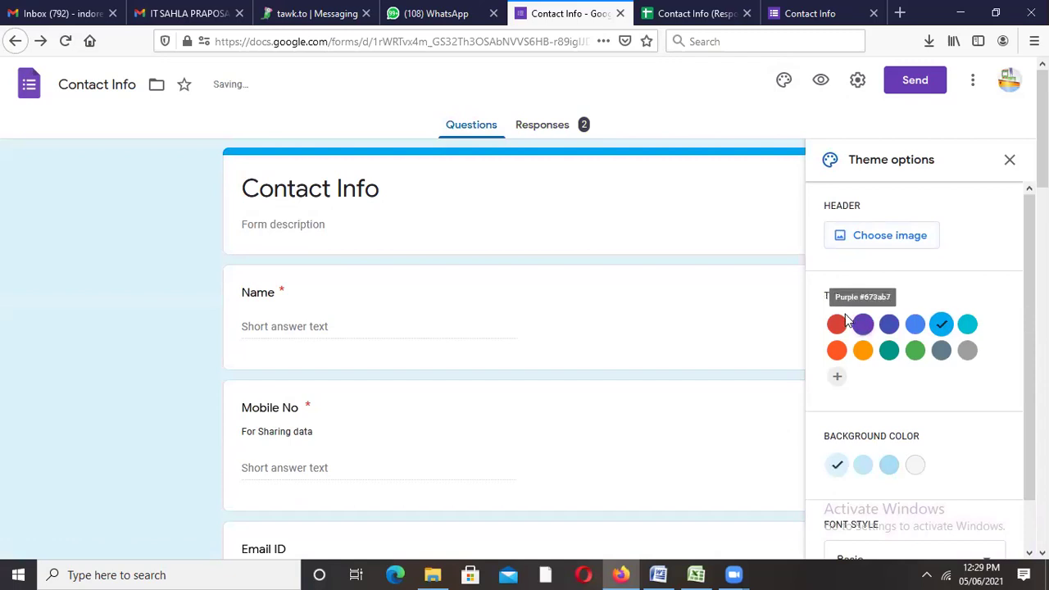
left_click(837, 325)
left_click(836, 351)
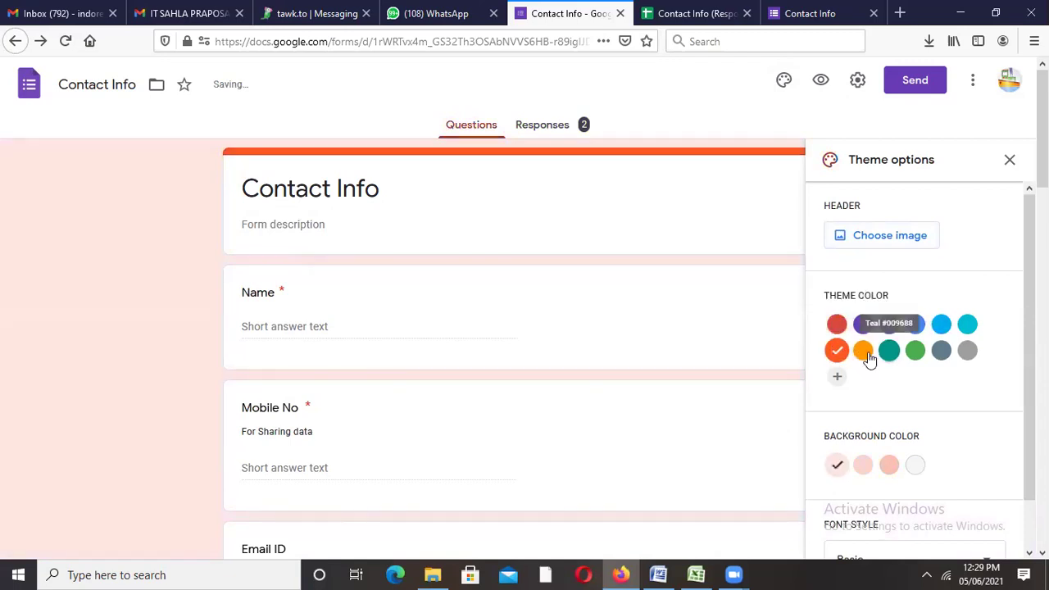
left_click(880, 237)
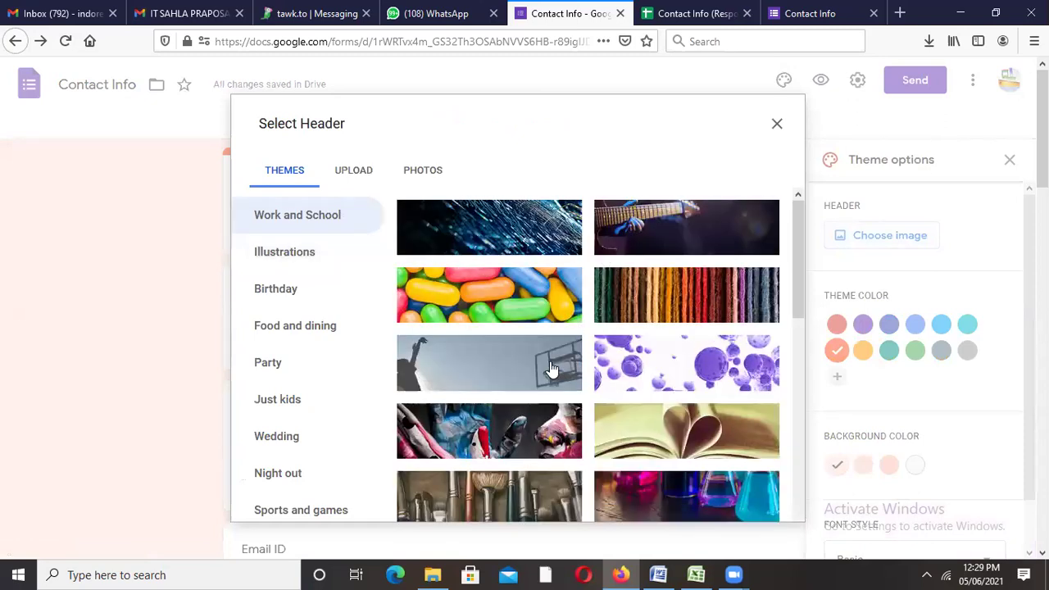
Step: Insert the open-book heart image from Work and School as the form's header
left_click_drag(801, 246, 795, 416)
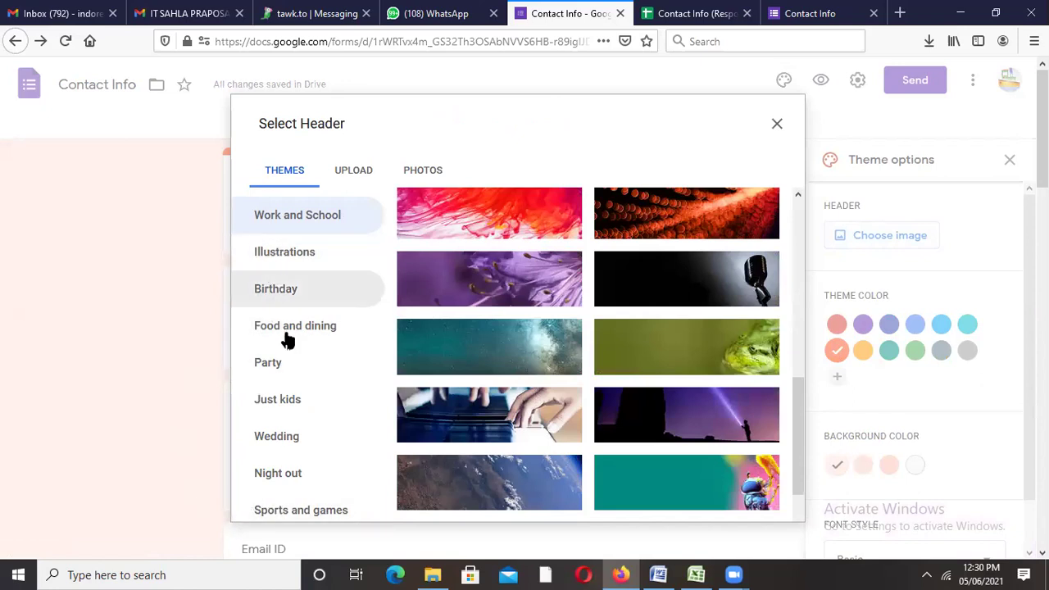
left_click(314, 399)
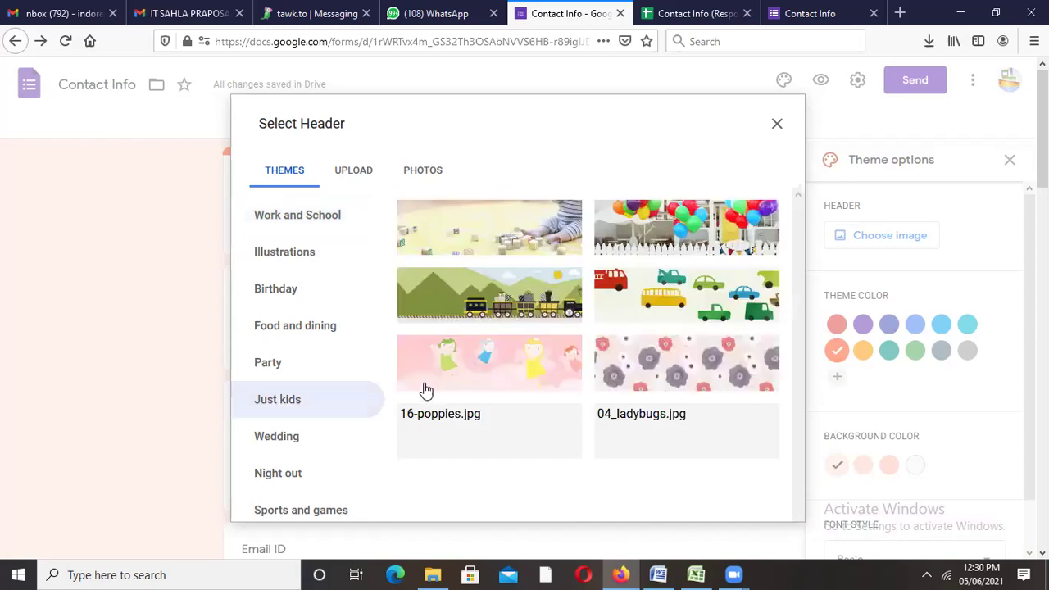
left_click(300, 438)
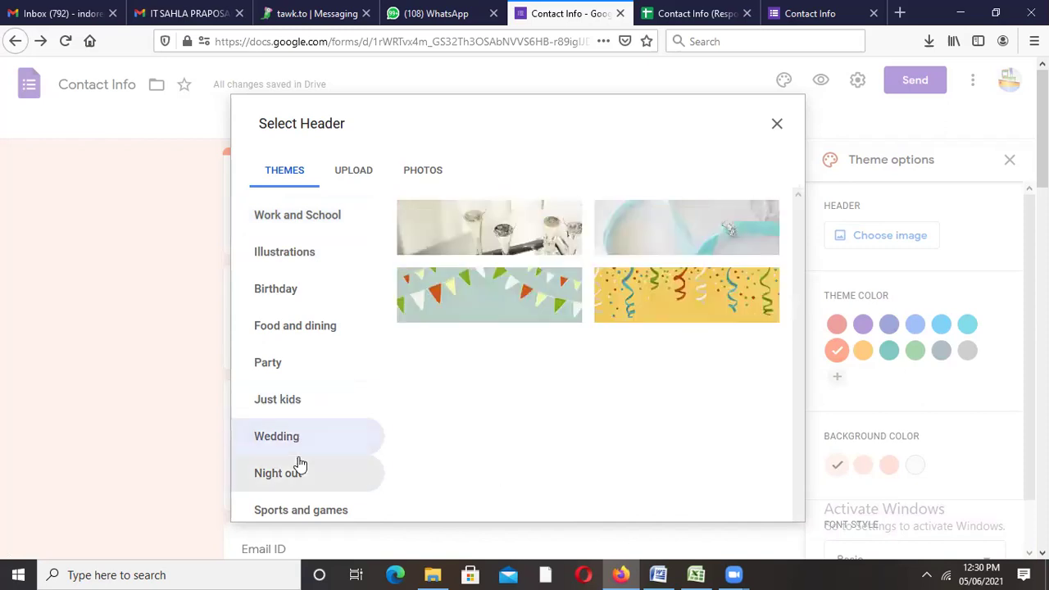
left_click(300, 465)
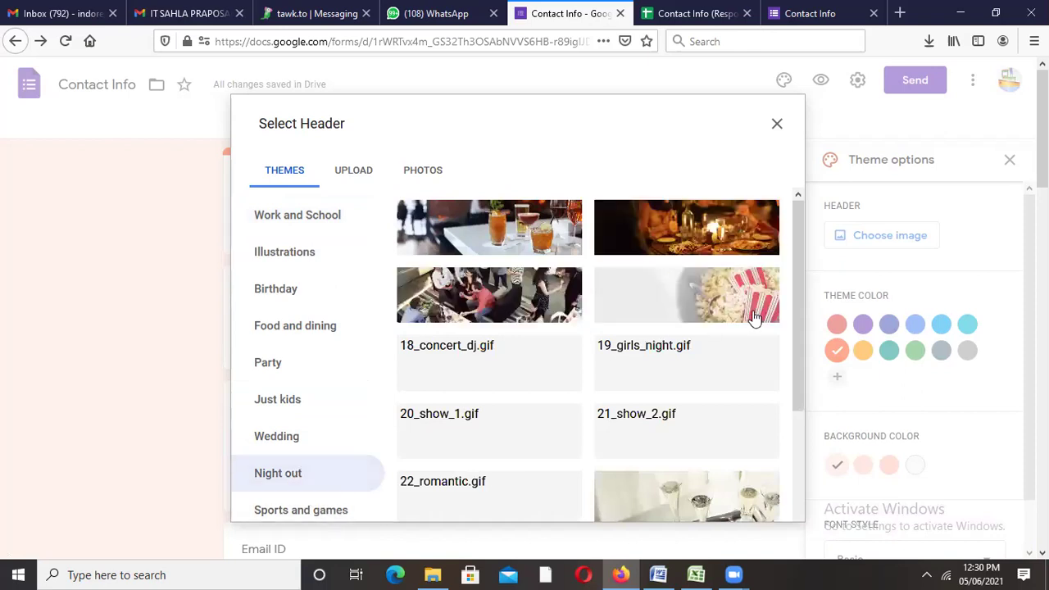
left_click_drag(794, 346, 796, 523)
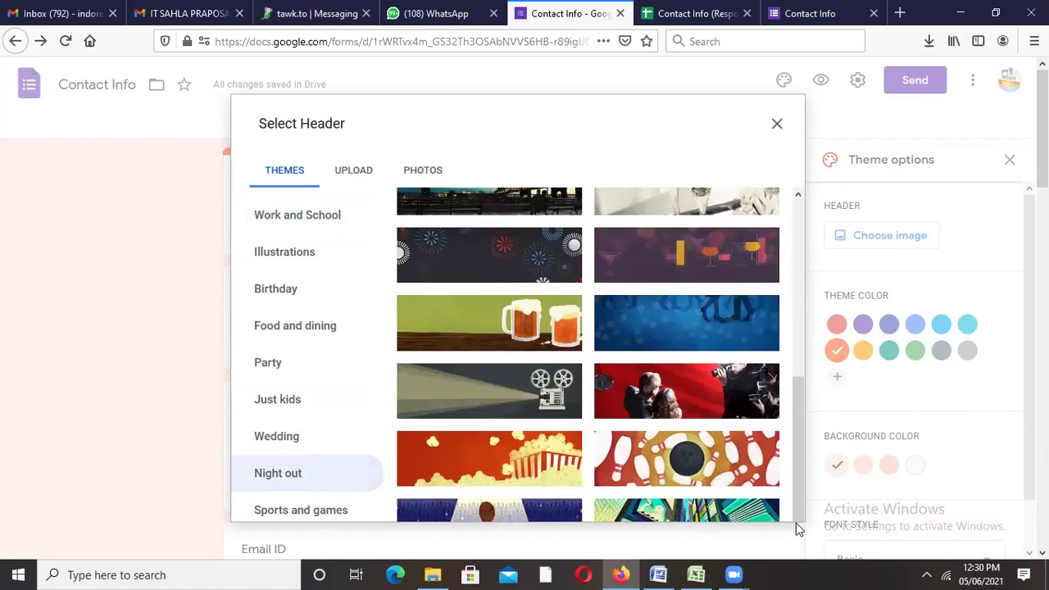
left_click_drag(801, 489, 805, 311)
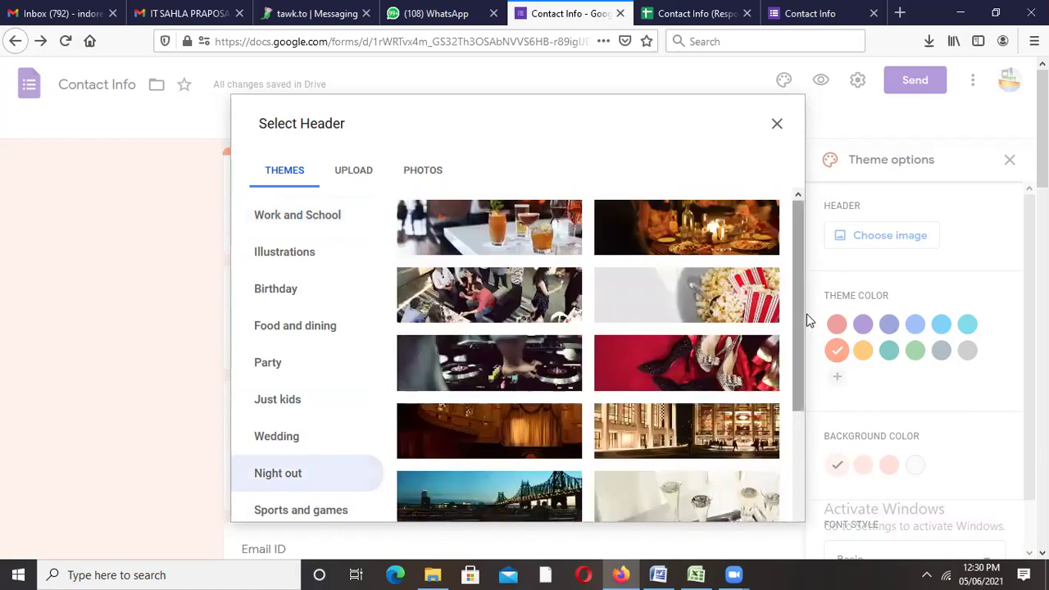
left_click(288, 215)
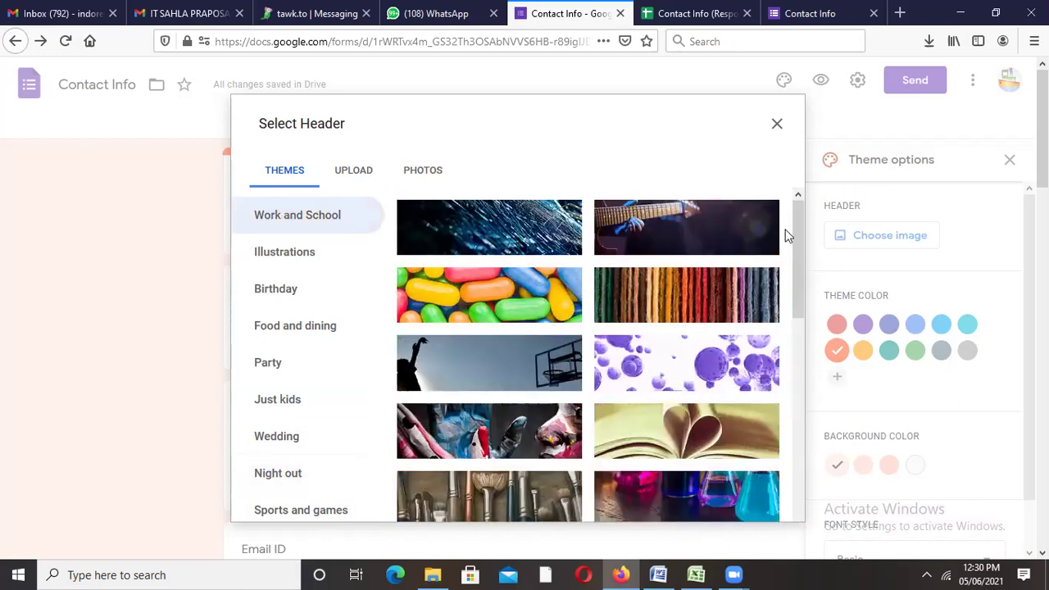
left_click_drag(804, 270, 777, 254)
scroll(801, 405, "down", 2)
left_click(706, 382)
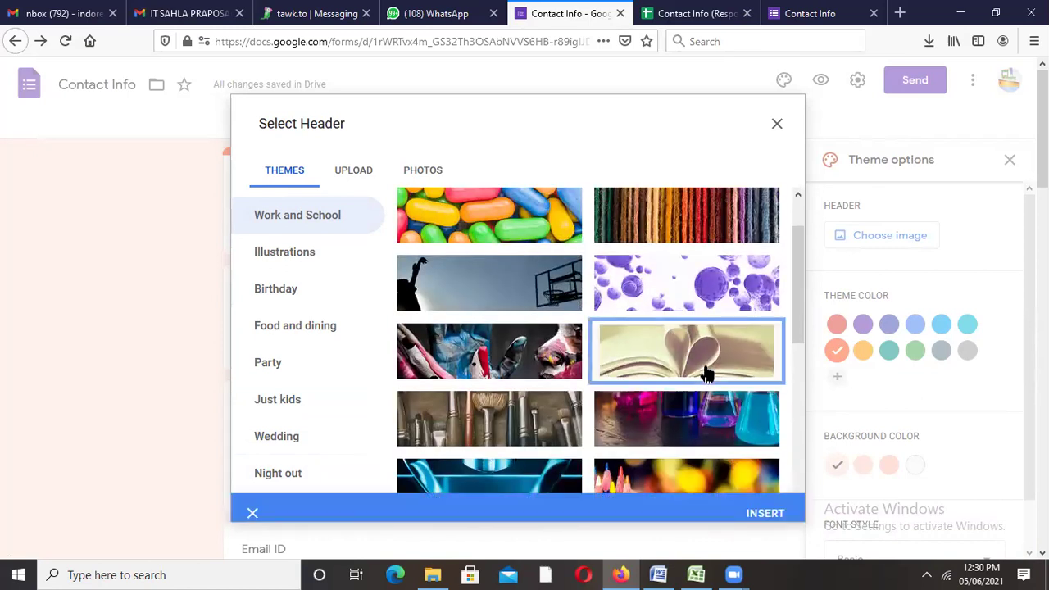
left_click(764, 503)
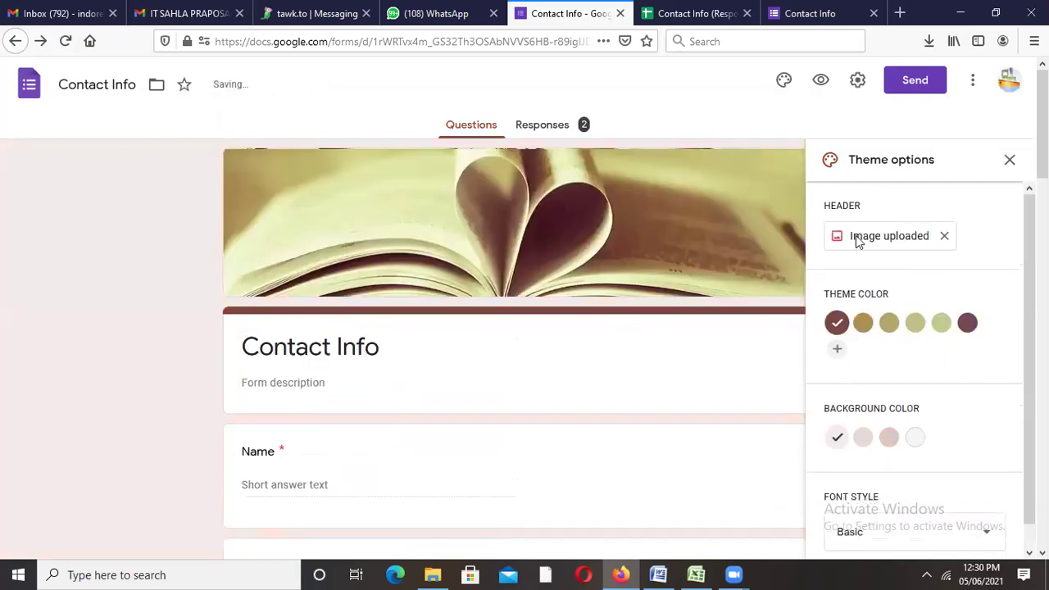
left_click(1011, 161)
Step: Reload the live Contact Info form and scroll through it to confirm the open-book header
left_click(793, 15)
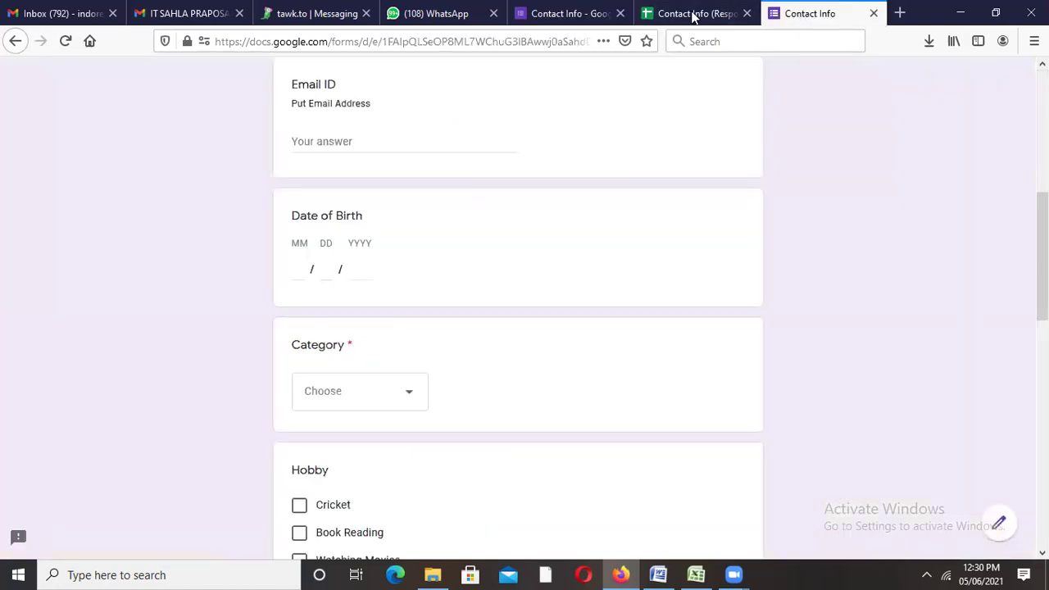
left_click(561, 41)
key("Return")
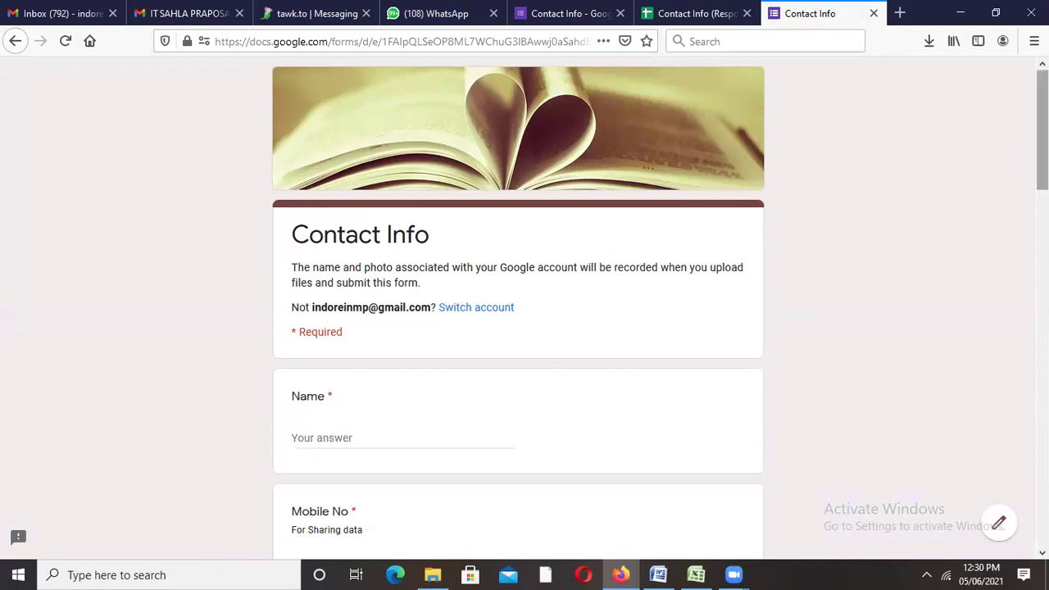
scroll(518, 312, "down", 10)
scroll(518, 311, "down", 3)
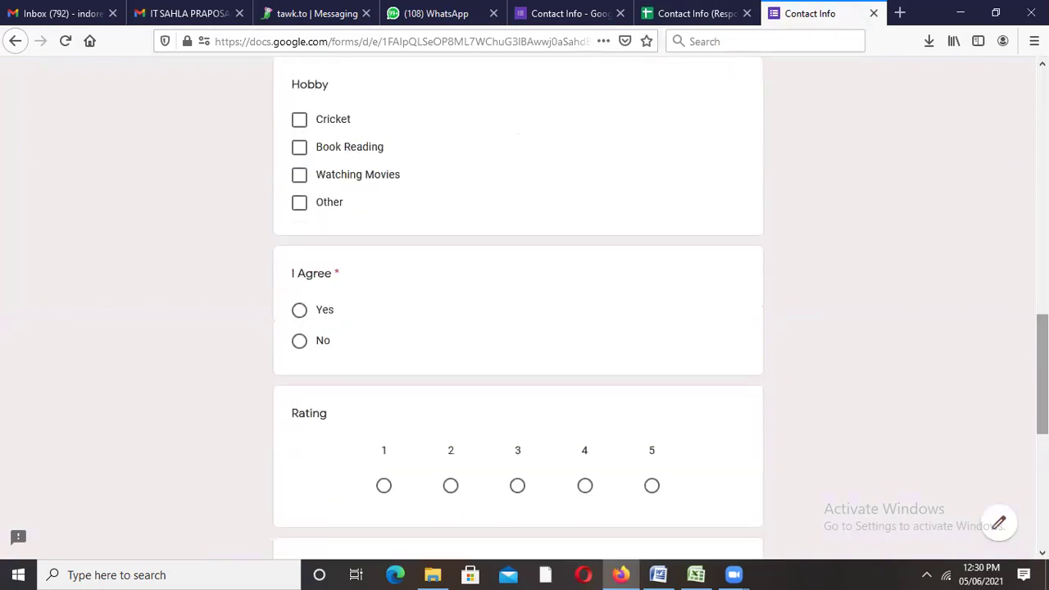
scroll(1022, 438, "down", 9)
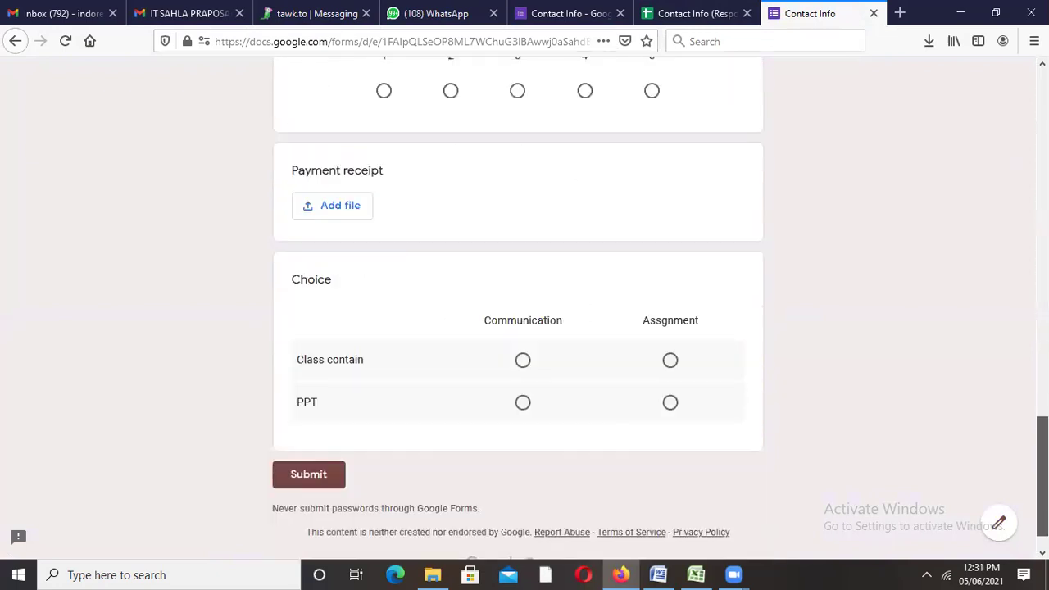
scroll(1022, 438, "up", 20)
scroll(518, 312, "down", 20)
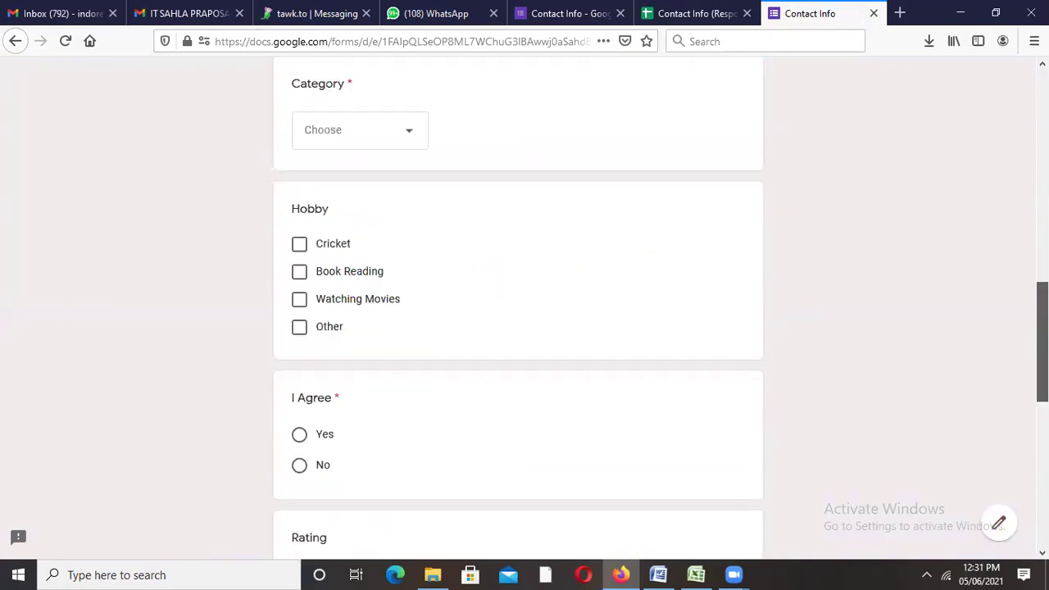
scroll(518, 312, "up", 20)
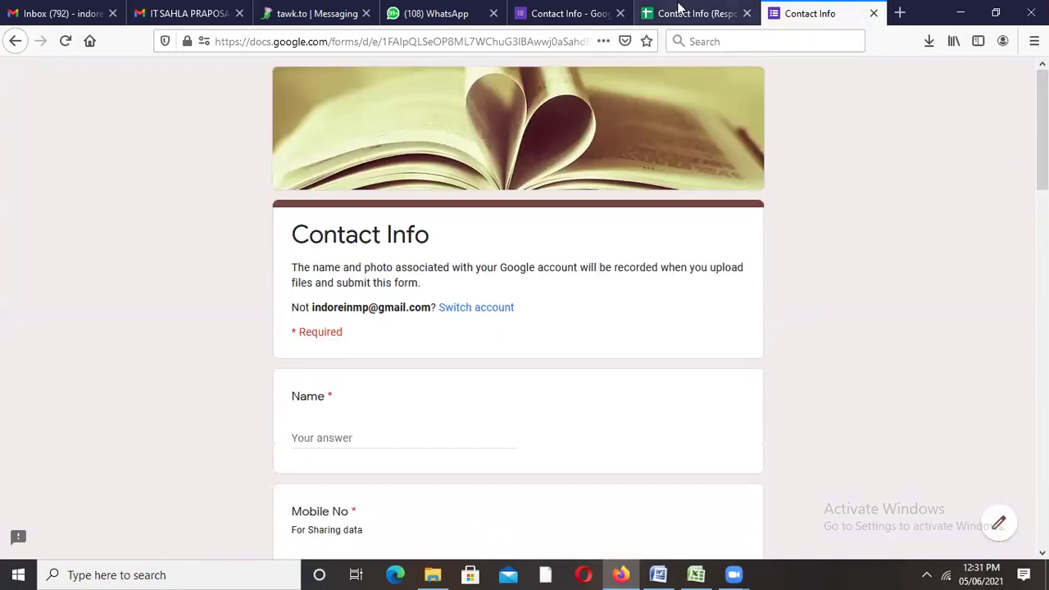
left_click(550, 12)
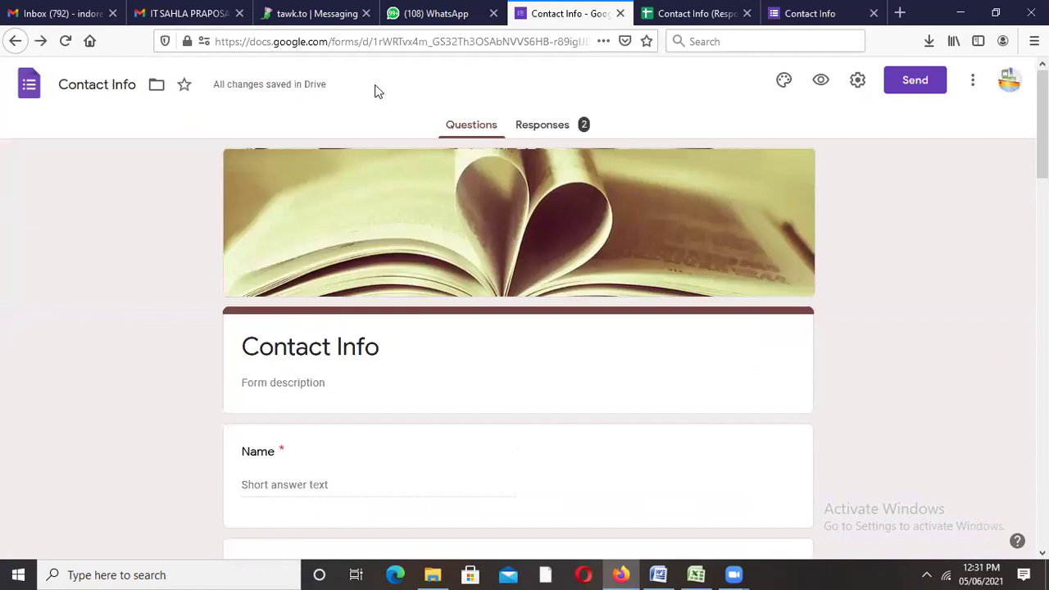
Step: Go back to the Google Forms home page to begin a new blank quiz
left_click(27, 86)
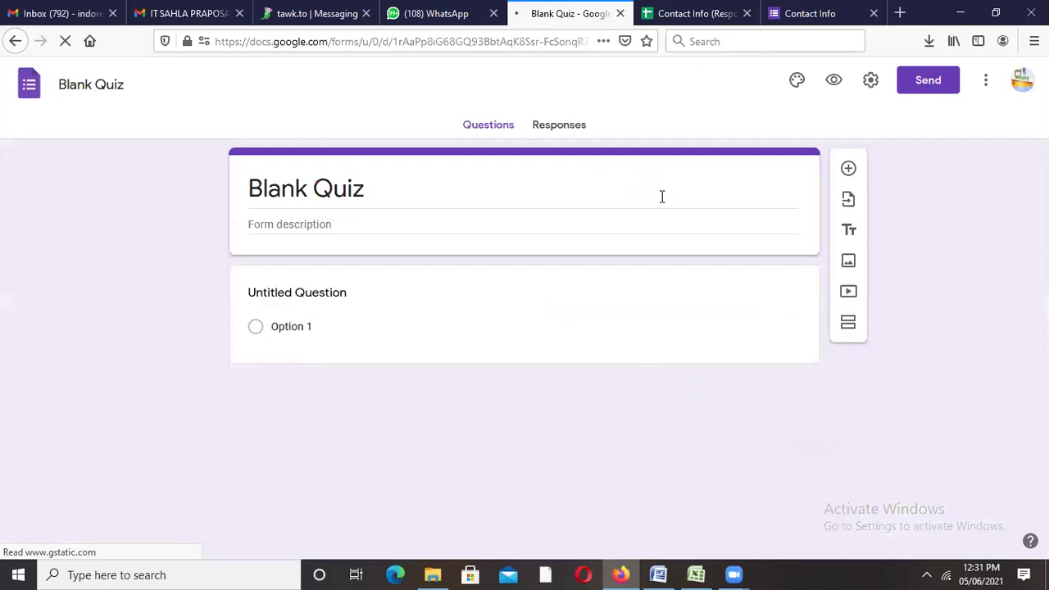
Step: Replace 'Blank' in the quiz title with 'compitition'
left_click(347, 190)
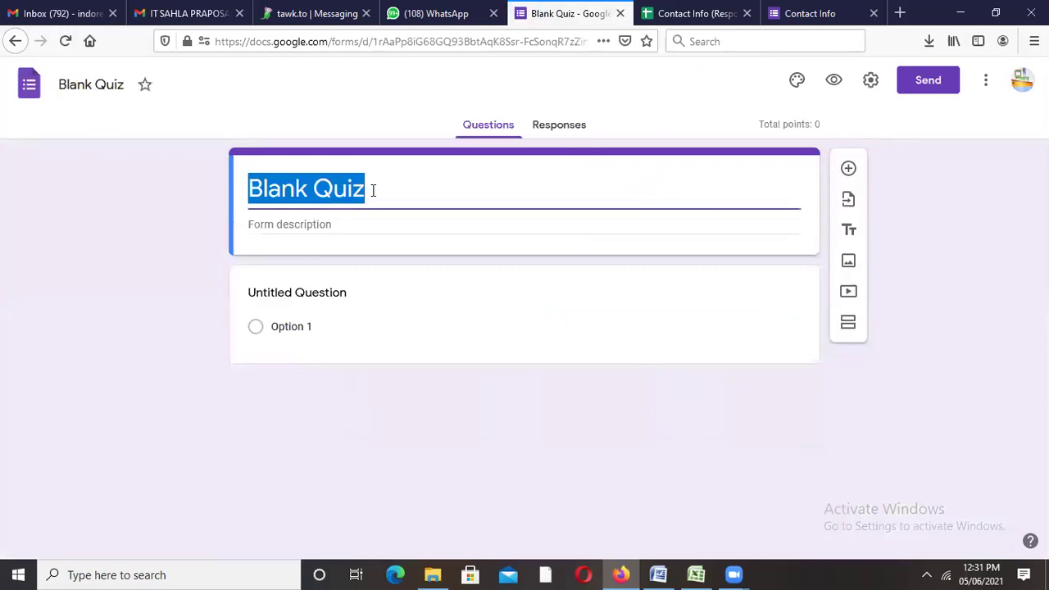
double_click(304, 190)
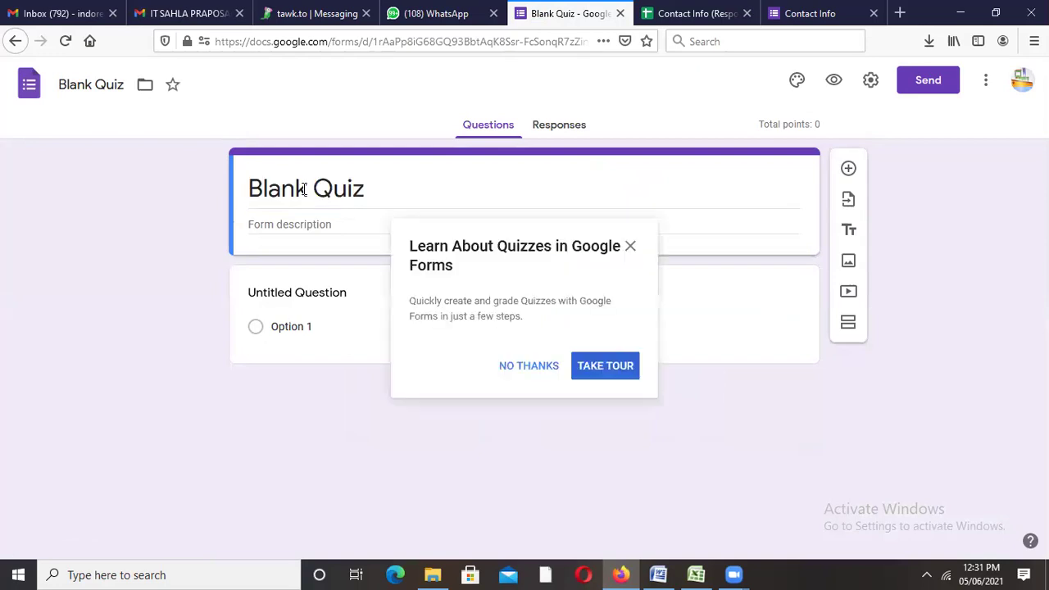
left_click(631, 245)
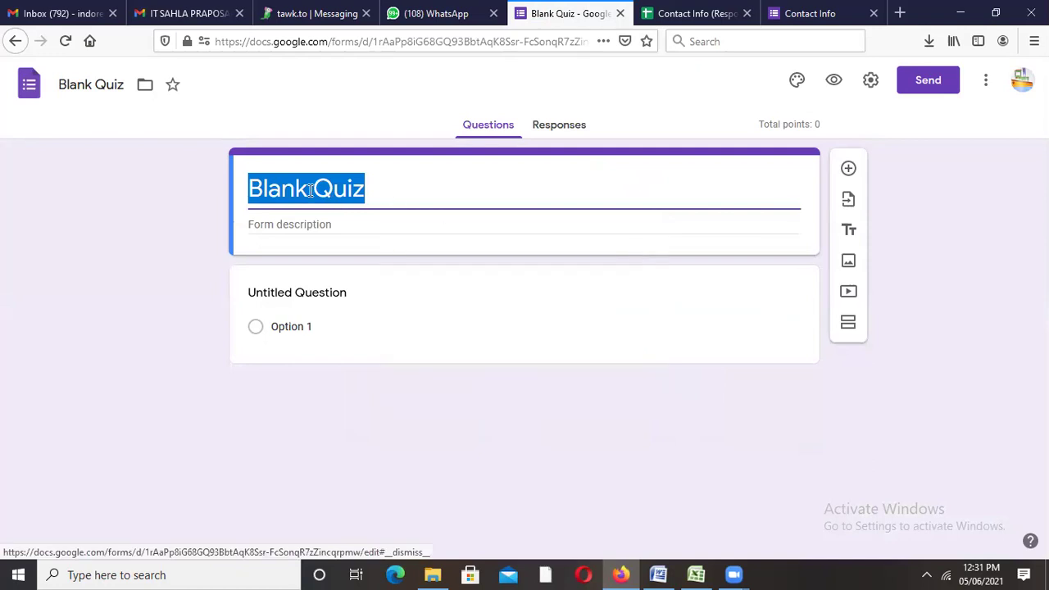
left_click_drag(308, 189, 238, 188)
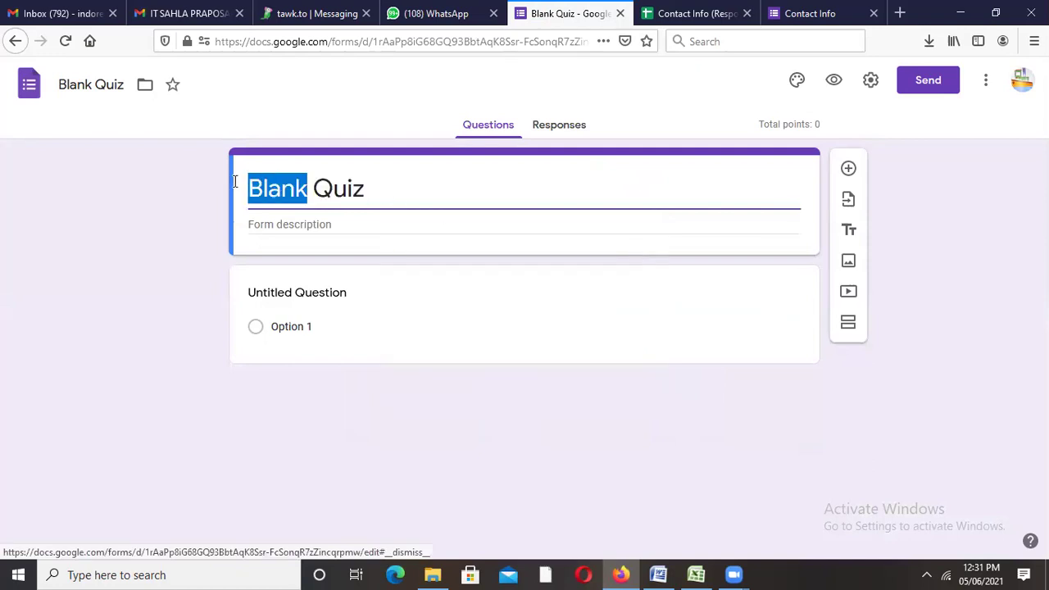
key("BackSpace")
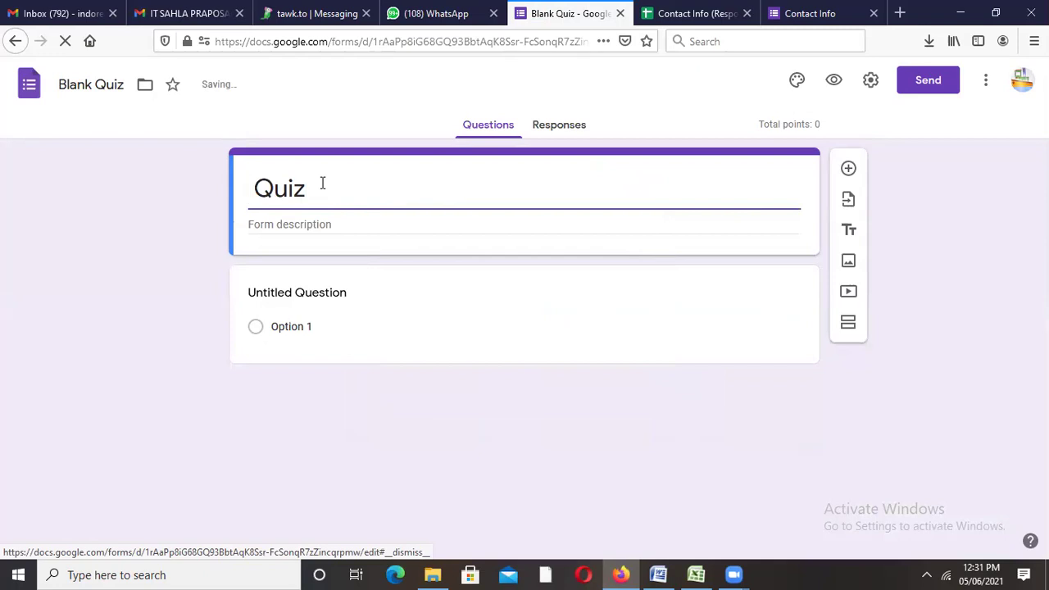
type("compi")
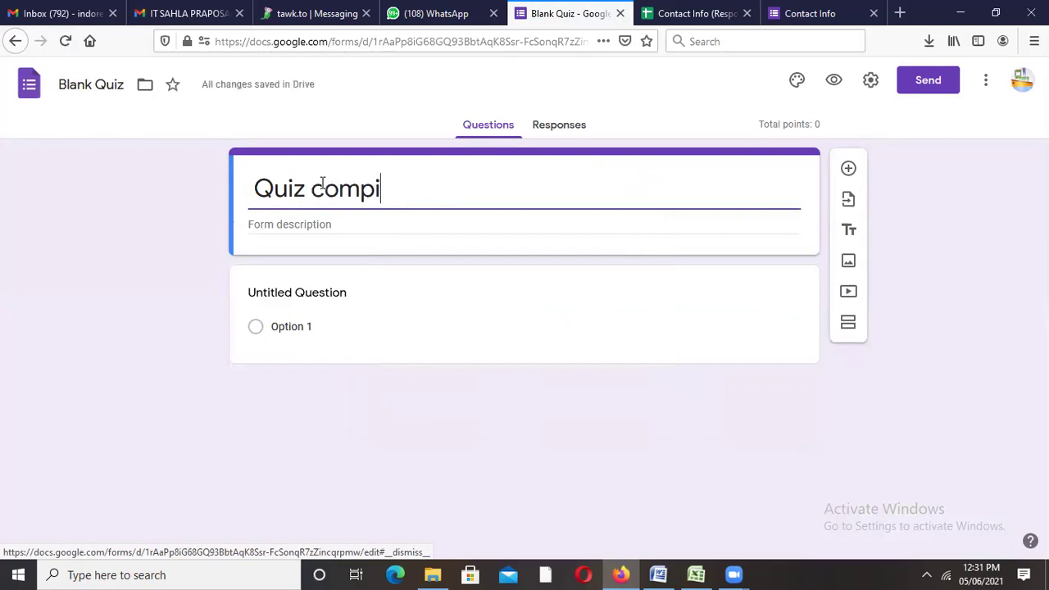
type("tition")
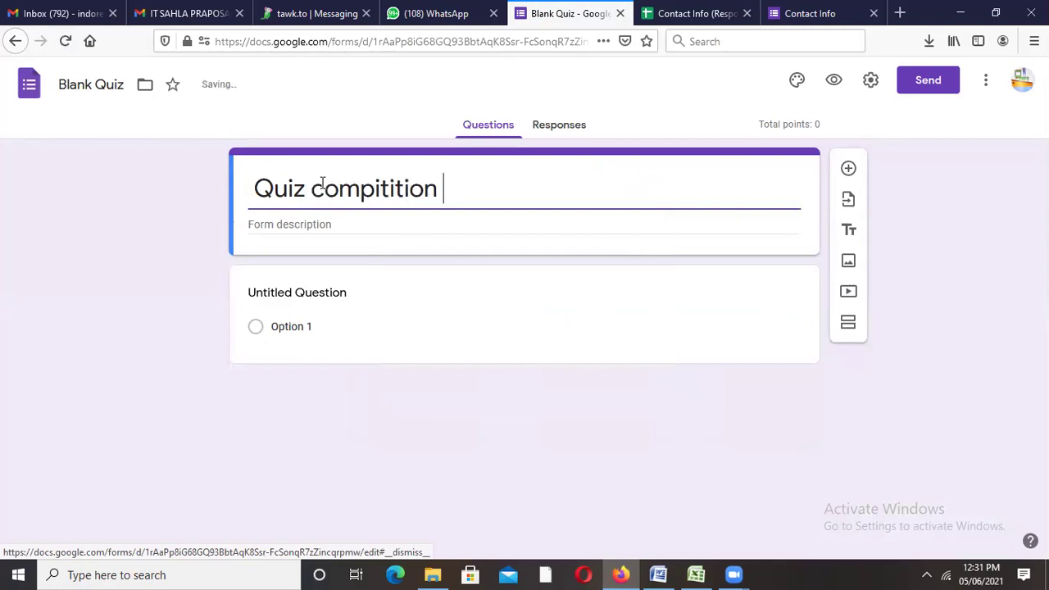
Step: Correct the title's misspelled word to 'competition' using the spelling suggestion
left_click(338, 187)
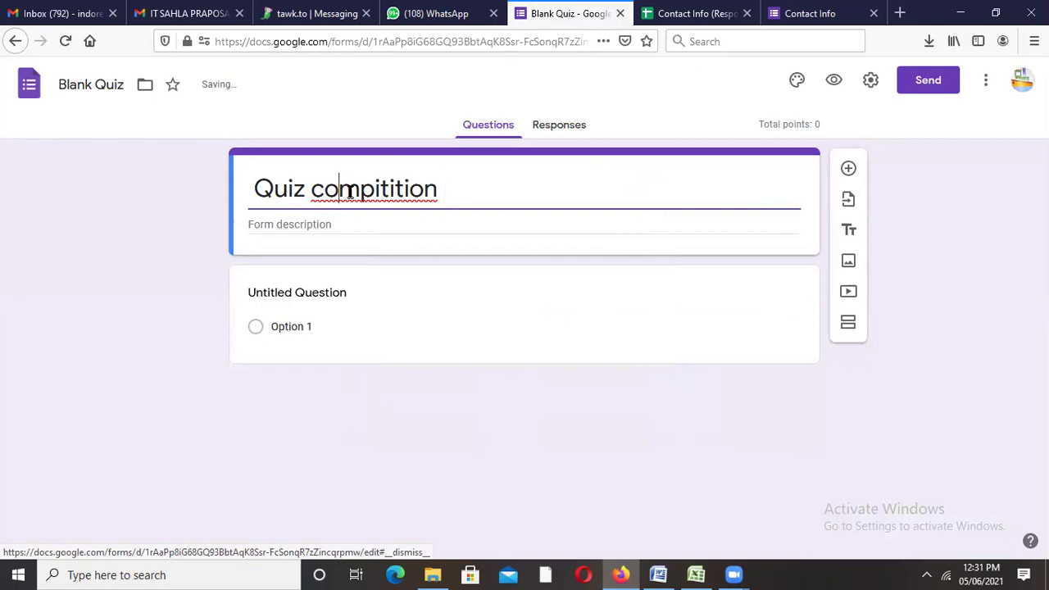
right_click(349, 192)
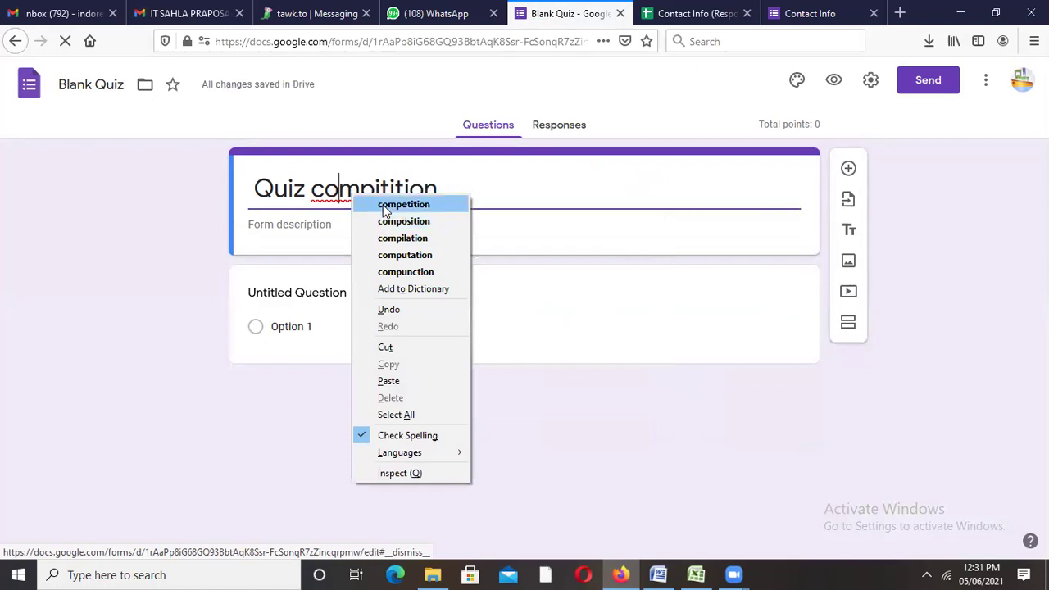
left_click(383, 205)
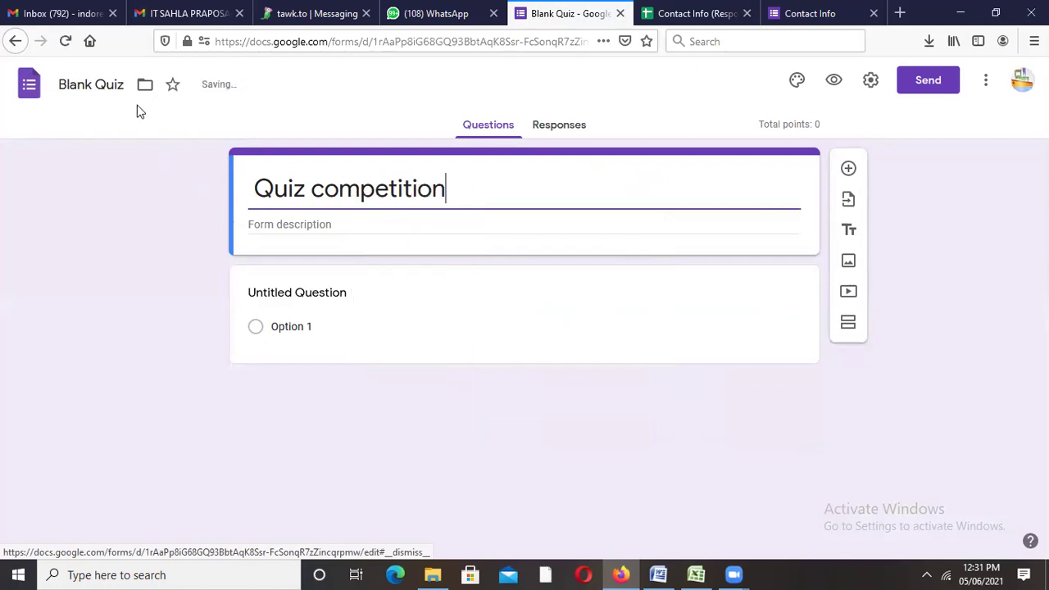
left_click(107, 86)
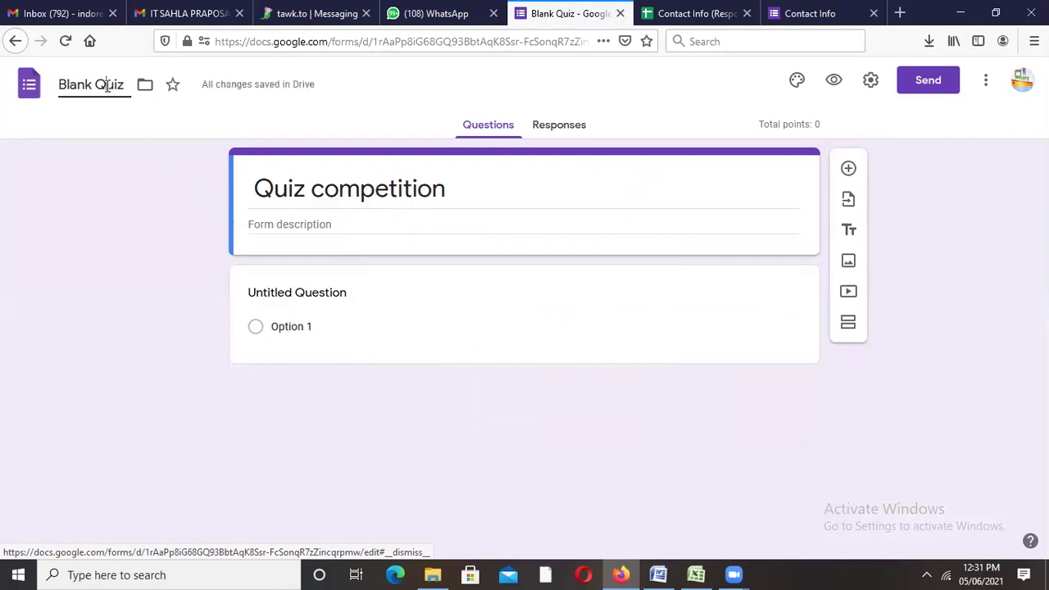
Step: Paste the copied title so the file name reads 'Quiz competition'
left_click(263, 188)
key("ctrl+c")
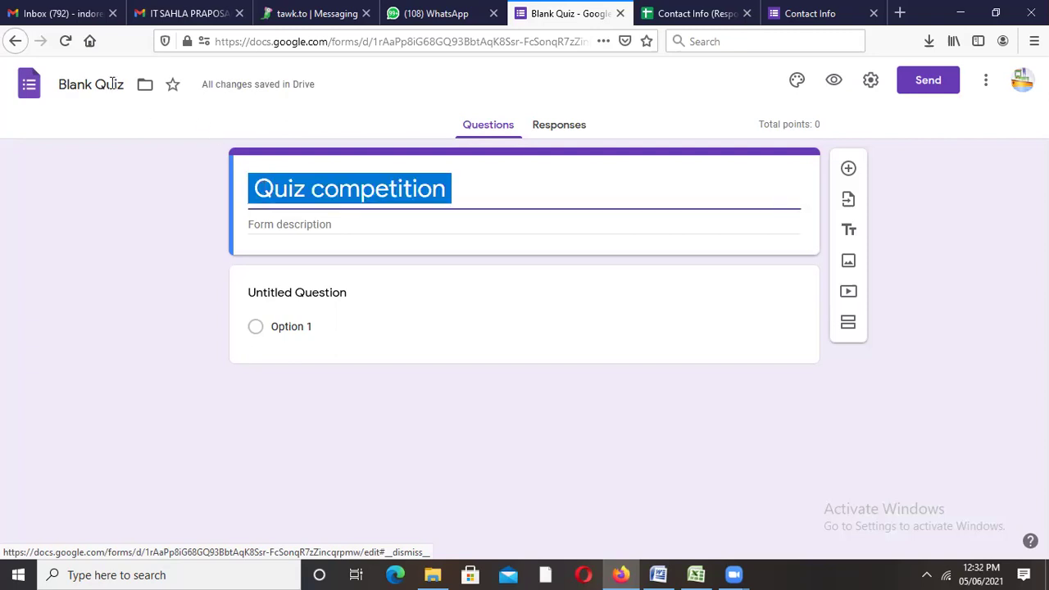
double_click(112, 84)
left_click(112, 84)
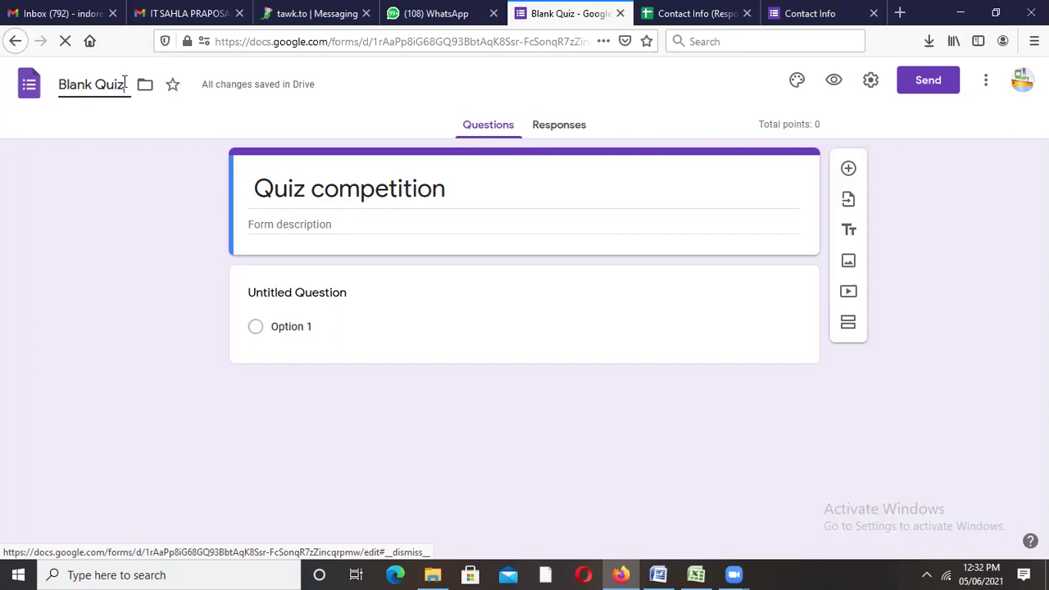
key("ctrl+a")
key("ctrl+v")
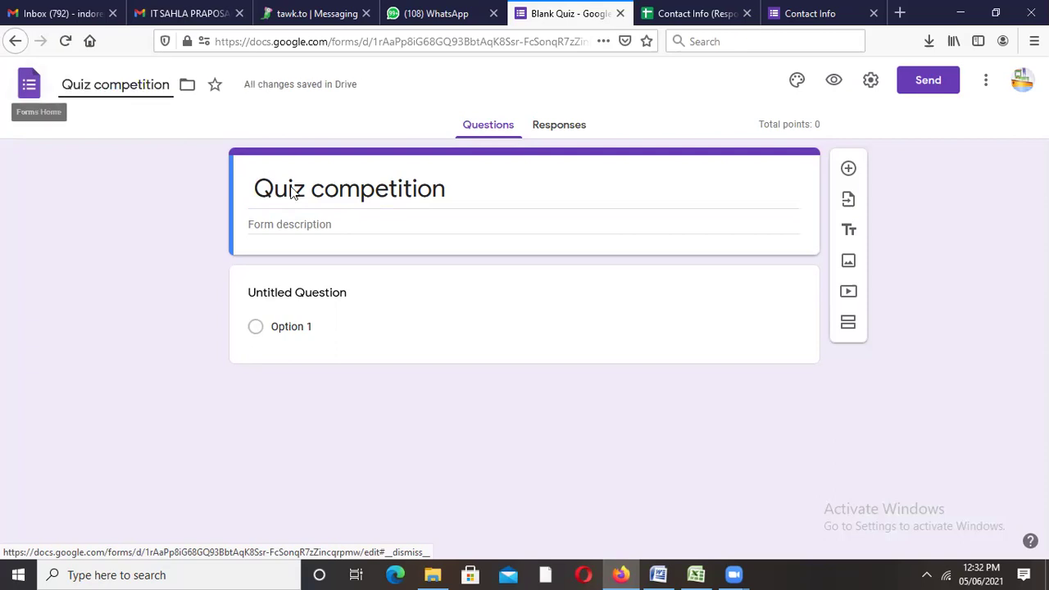
left_click(316, 288)
Step: Title the first question 'Name', then add 'Mobile' as a short-answer question and another new question
type("Name")
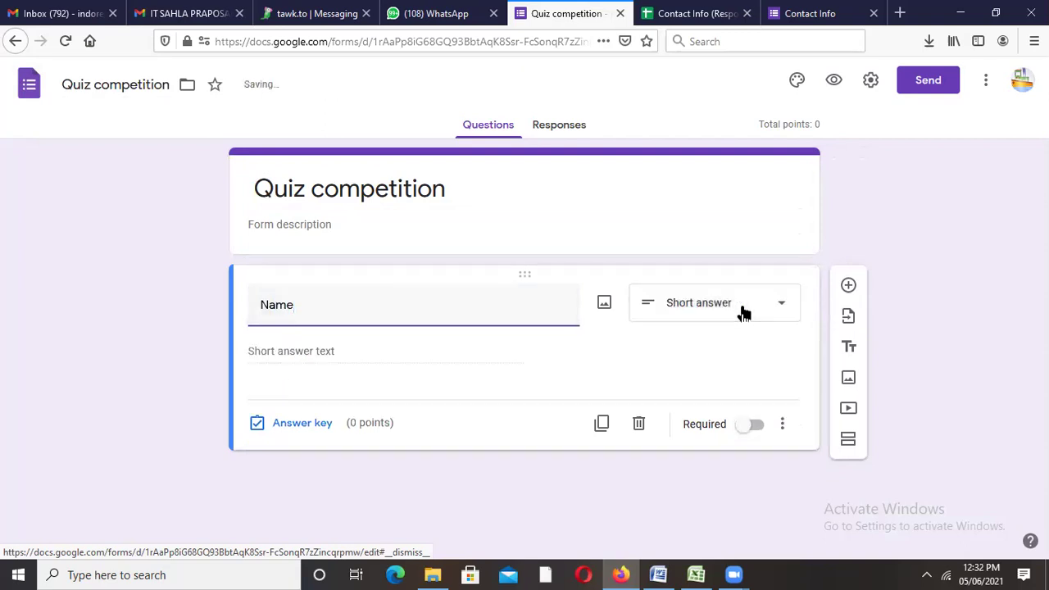
left_click(848, 287)
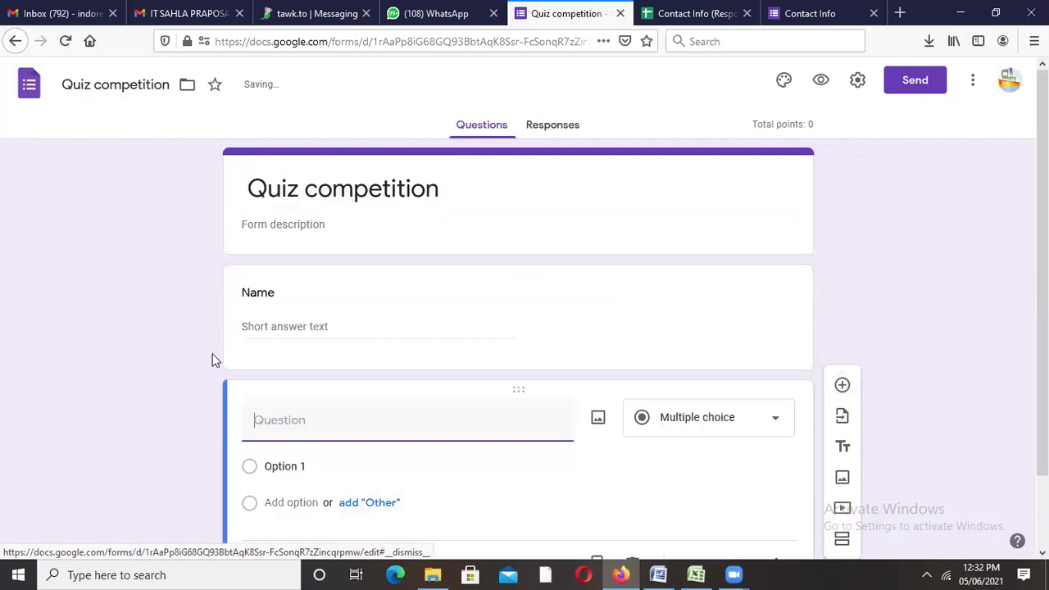
type("Mobile")
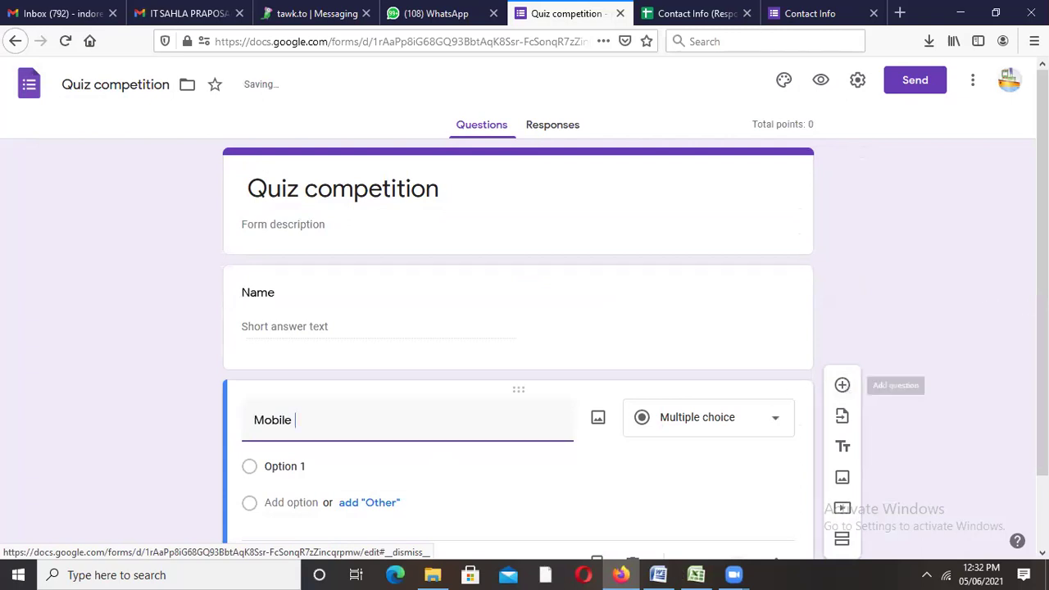
scroll(840, 318, "down", 2)
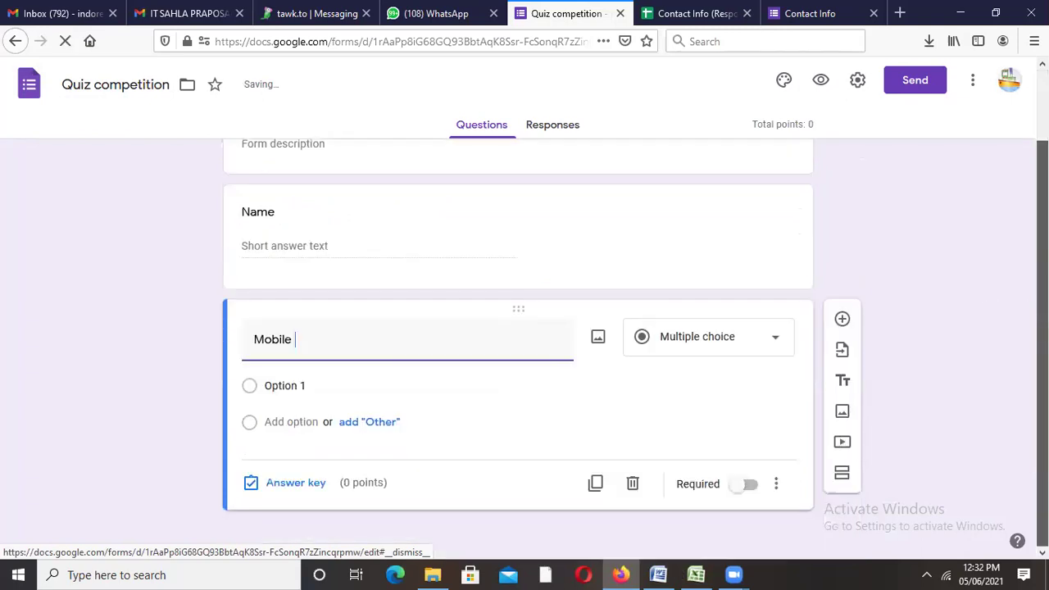
left_click(721, 337)
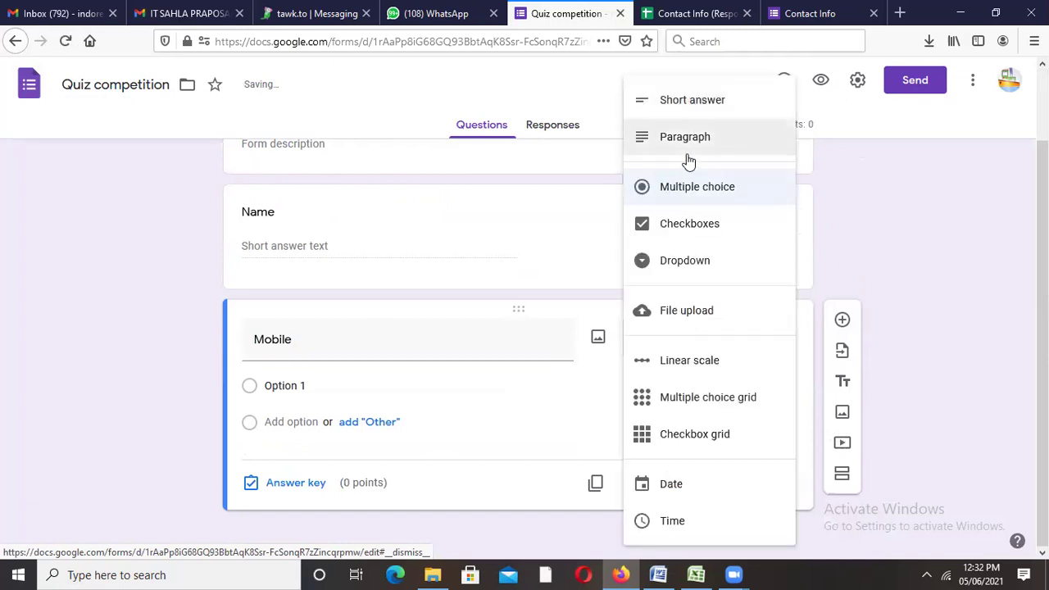
left_click(686, 102)
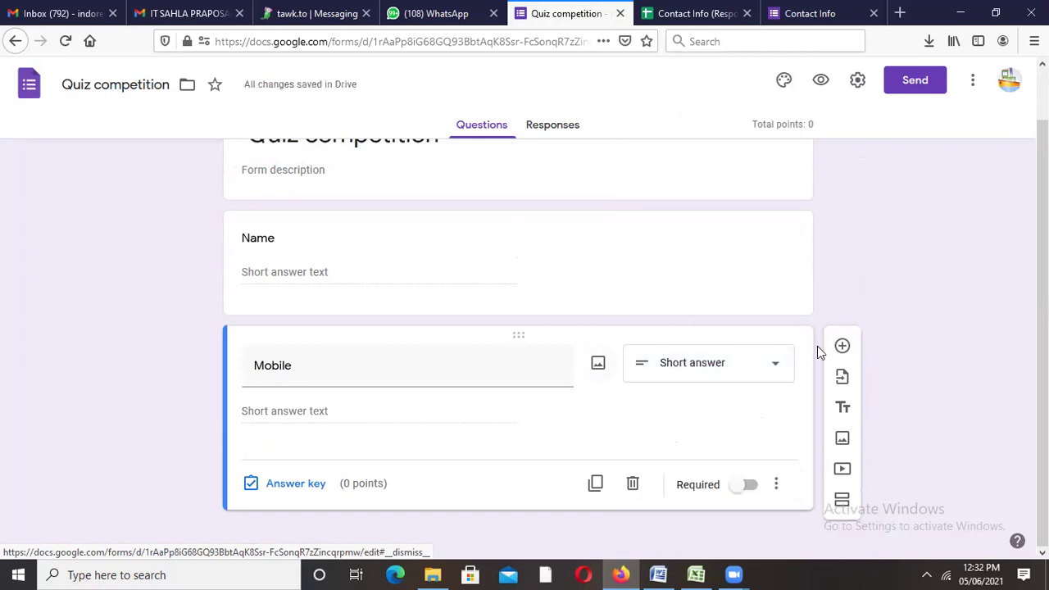
left_click(842, 348)
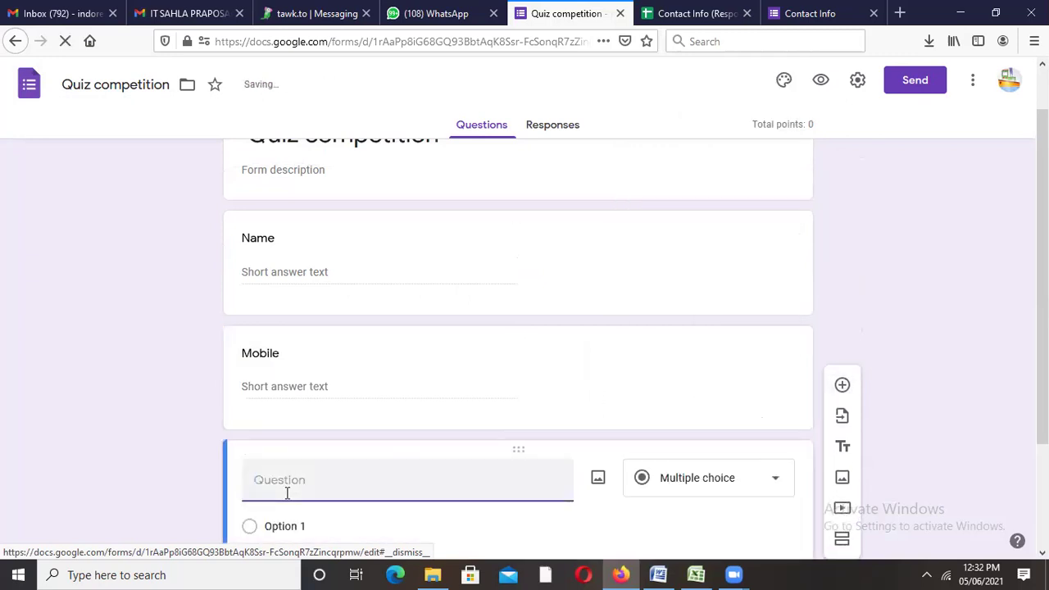
Step: Title the paragraph question 'Address' and add a new blank question below it
type("Address")
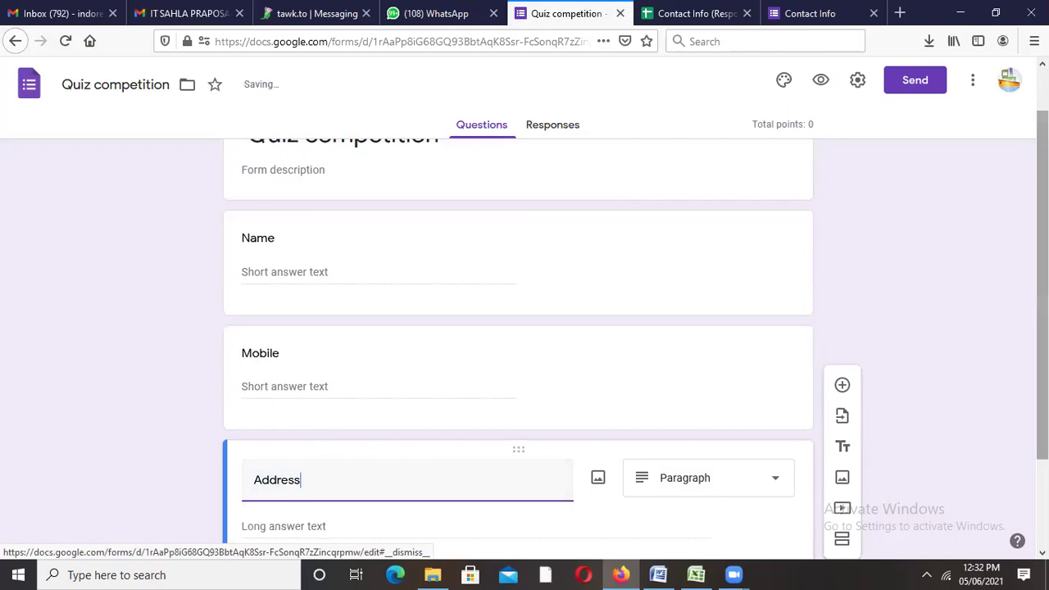
scroll(554, 342, "down", 2)
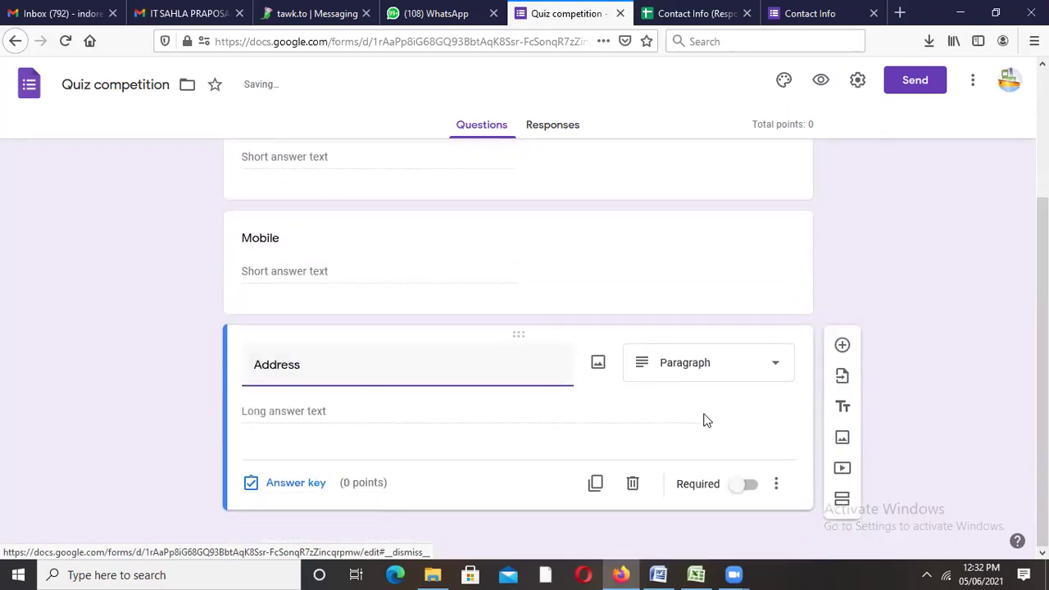
left_click(843, 345)
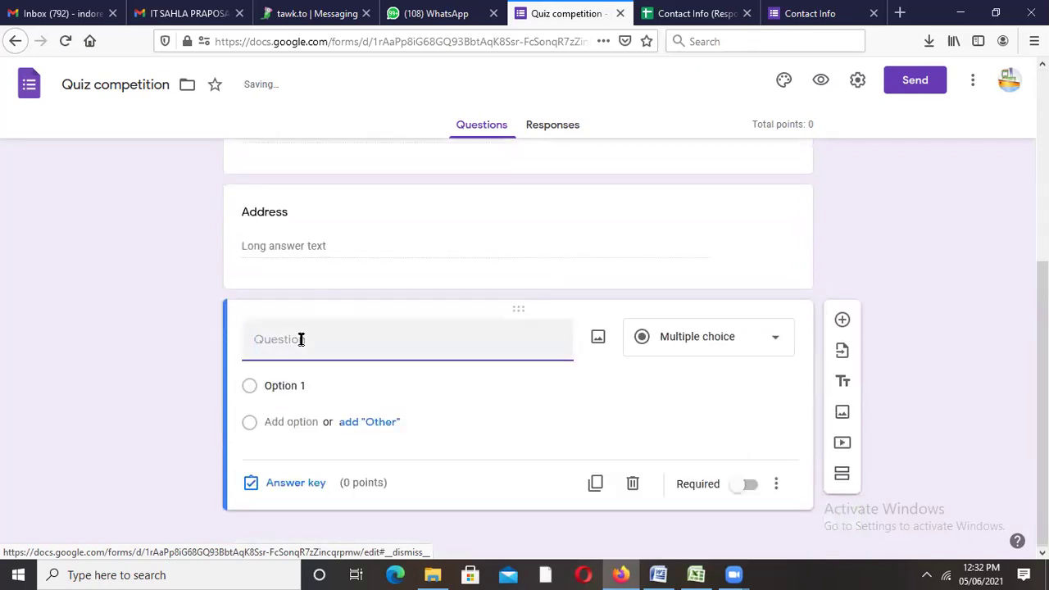
Step: Make 'What is the name of your college' a multiple-choice question
type("What is the name of your college")
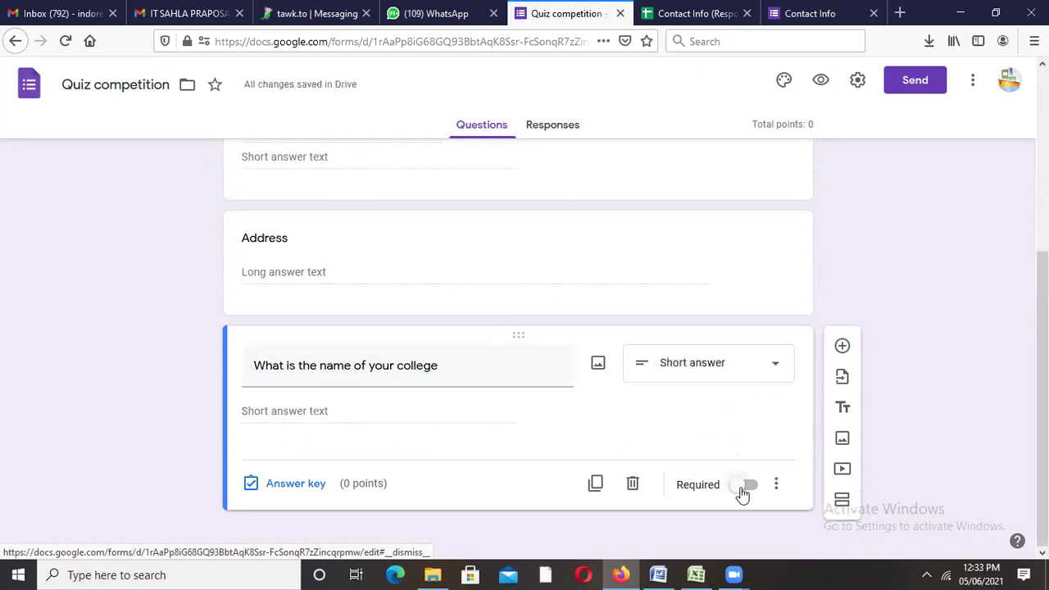
left_click(769, 368)
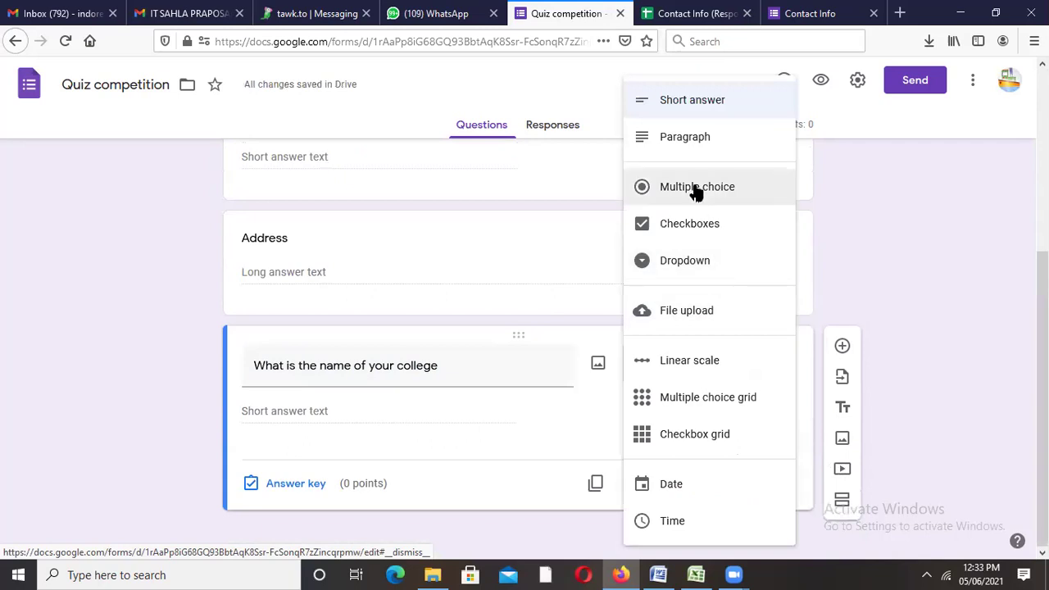
left_click(695, 188)
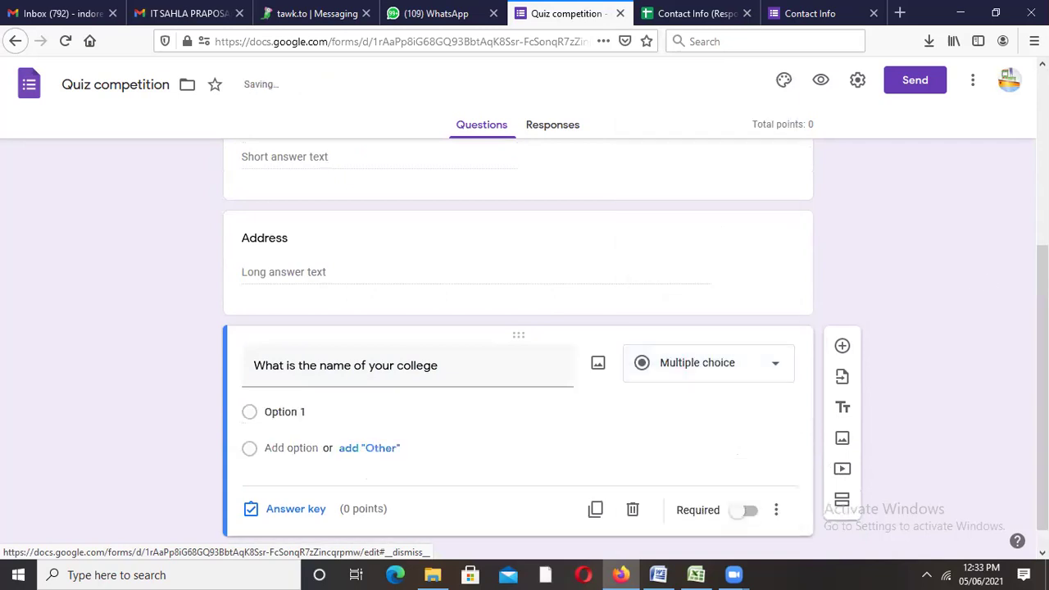
Step: Fill in the four answer options: SUI, JMC, SUB and Non of above
left_click(321, 386)
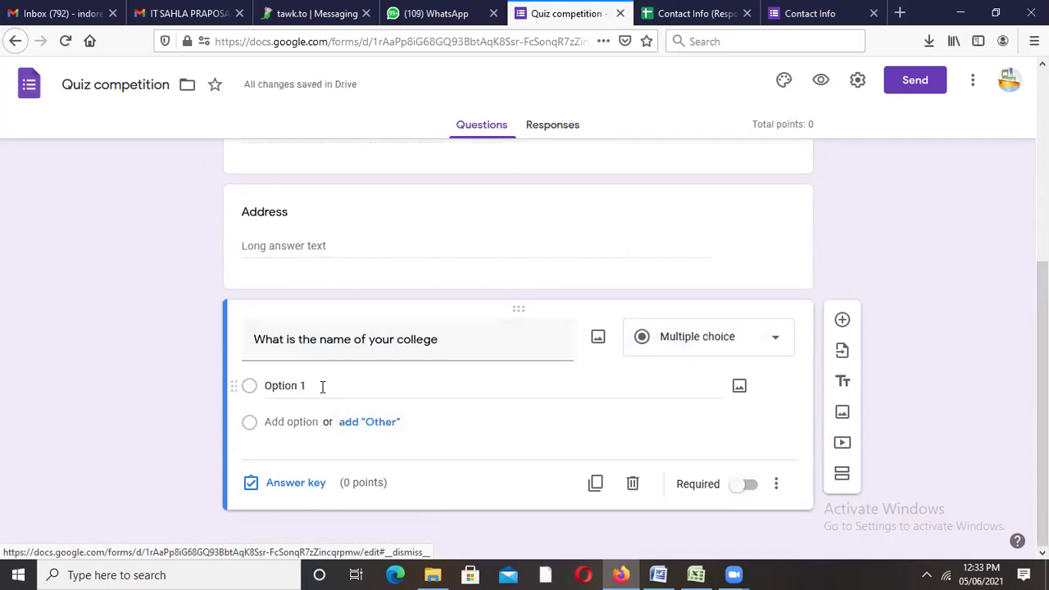
type("SUI")
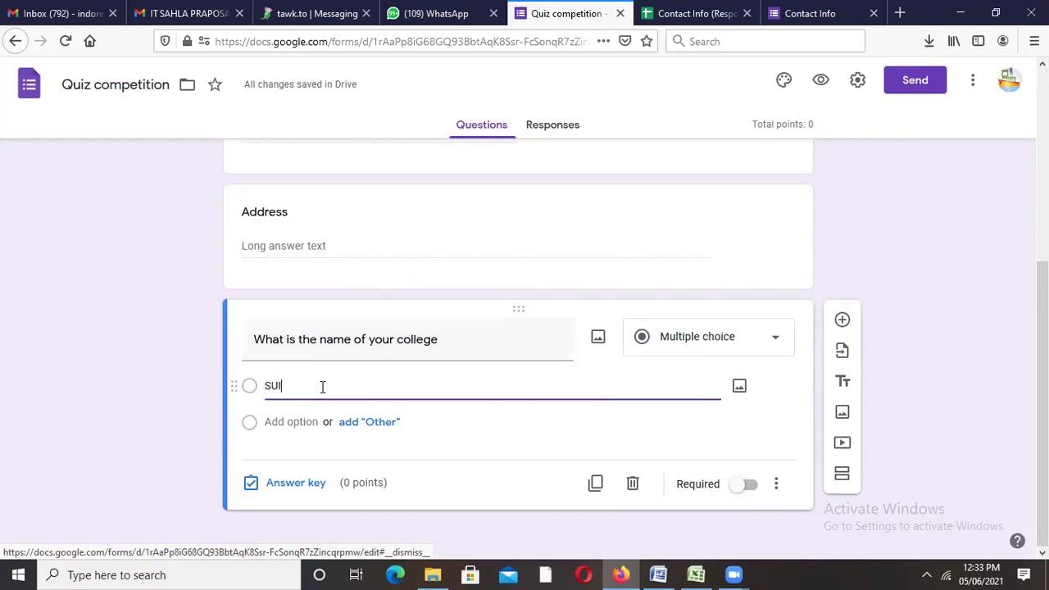
left_click(292, 423)
type("JMC")
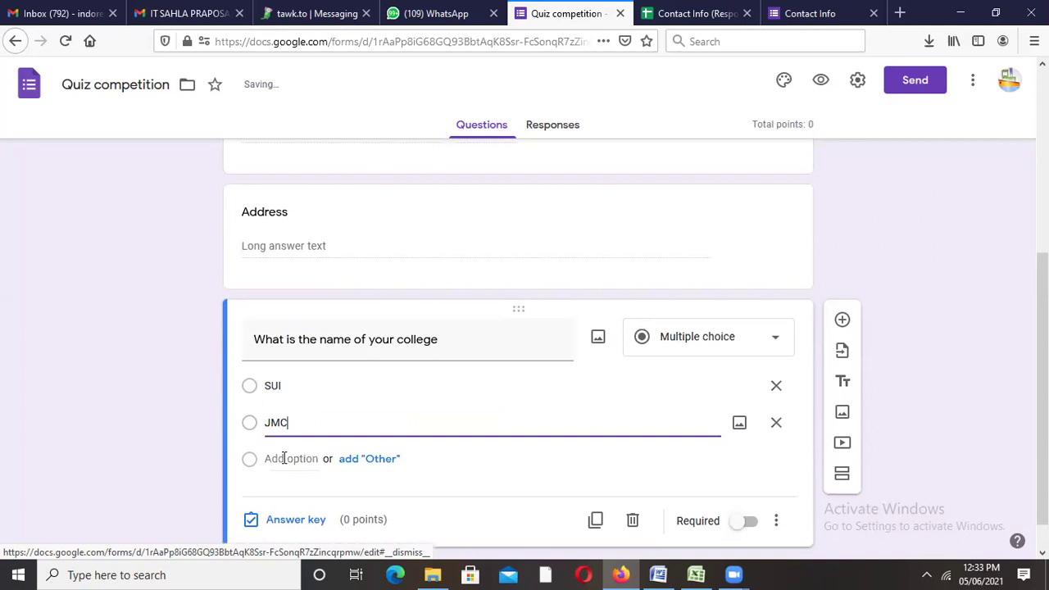
left_click(284, 458)
type("SUB")
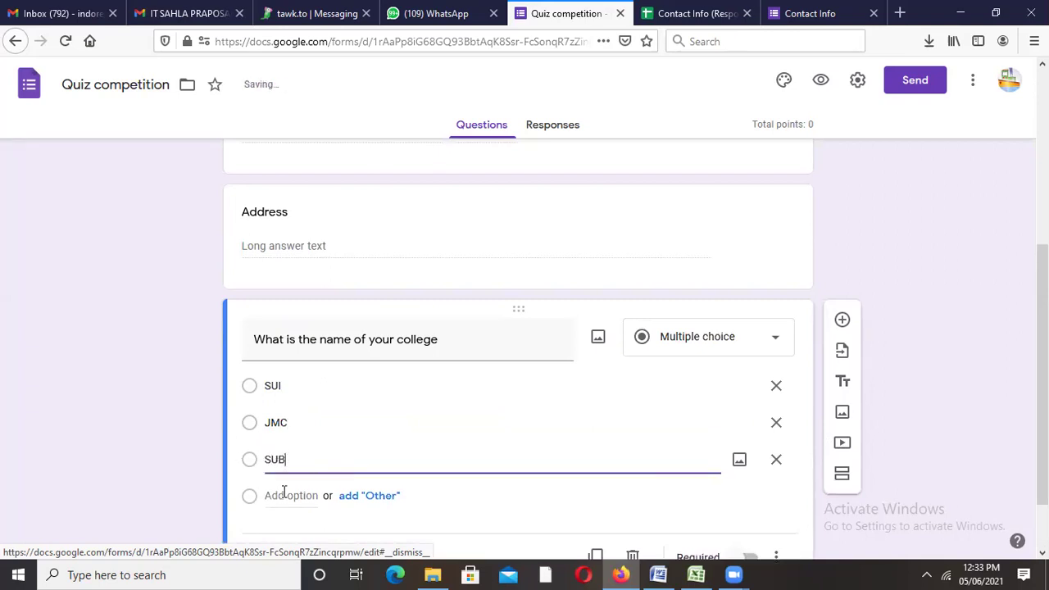
left_click(283, 495)
type("Non of above")
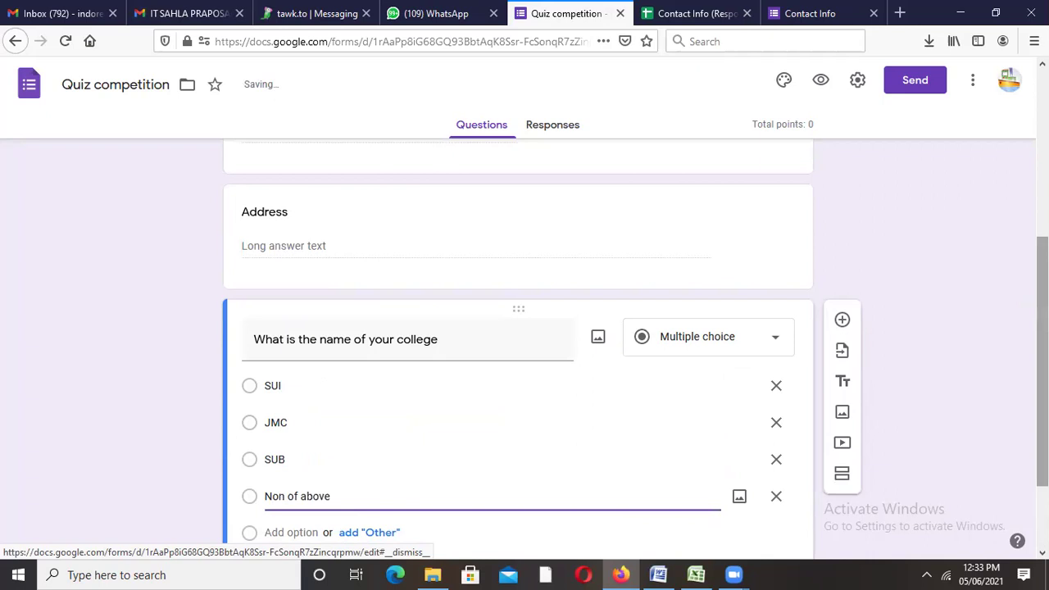
scroll(868, 466, "down", 2)
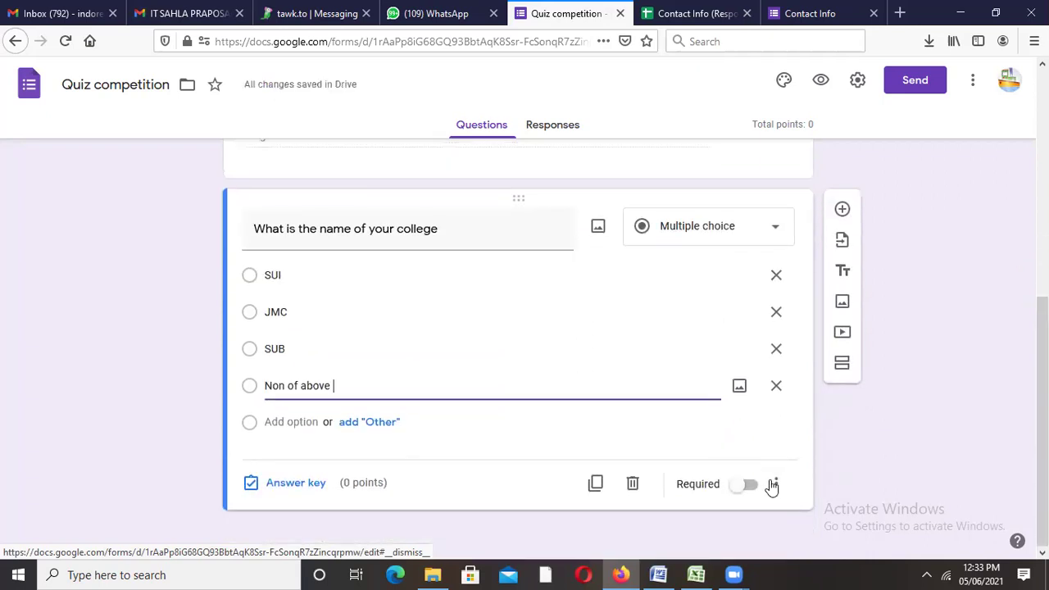
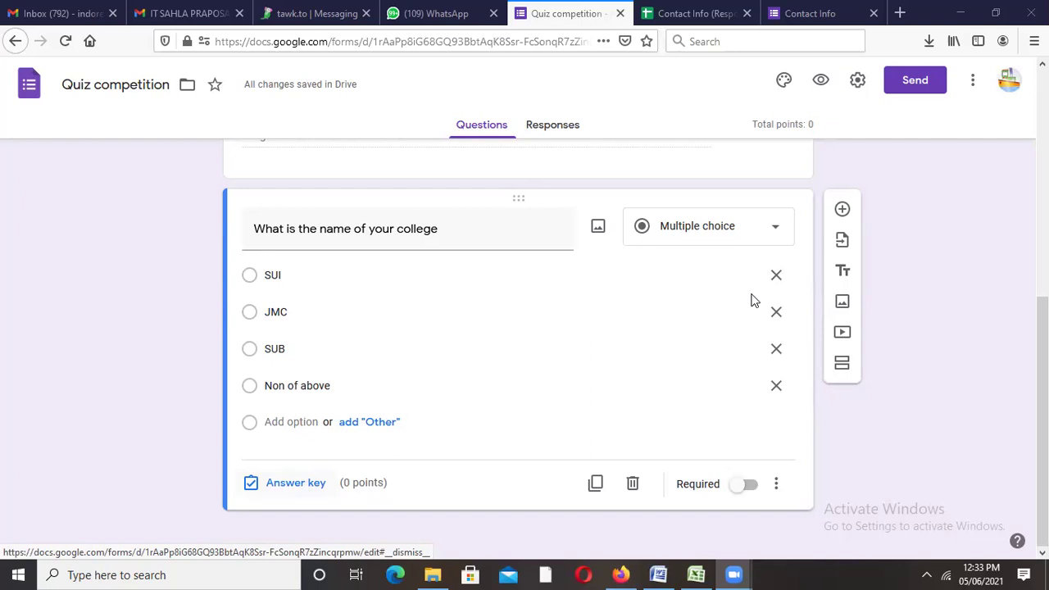
Step: Add a multiple-choice question titled 'What is the name of Your Department'
left_click(762, 519)
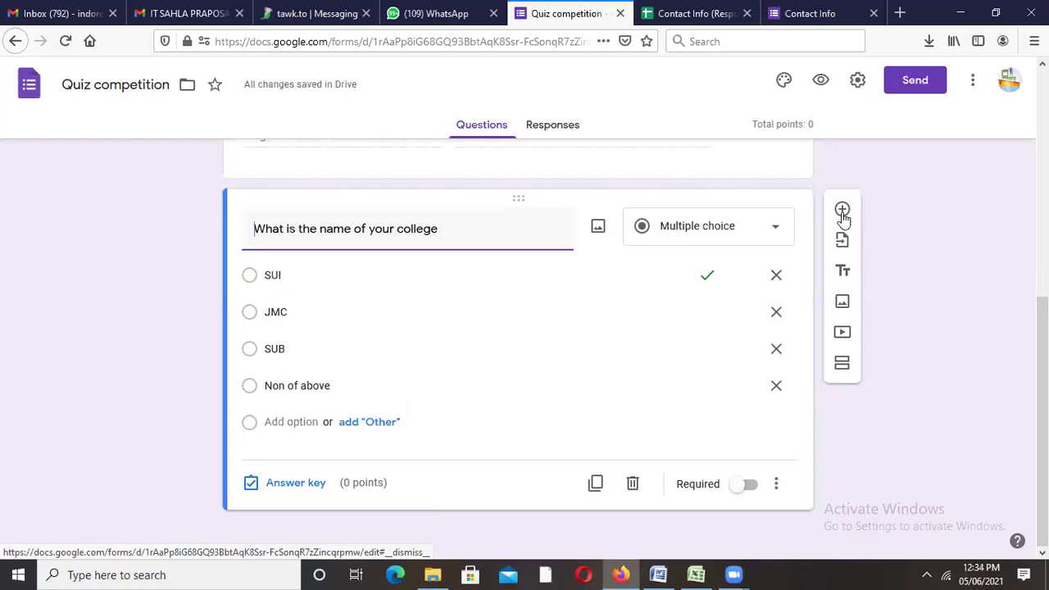
left_click(843, 212)
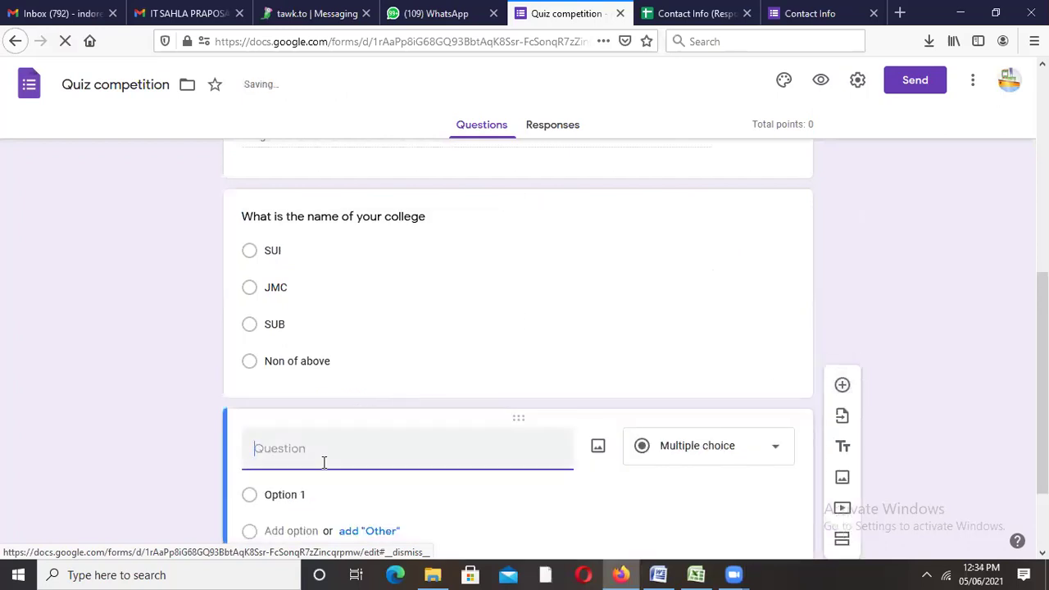
type("What is the name of Your Department")
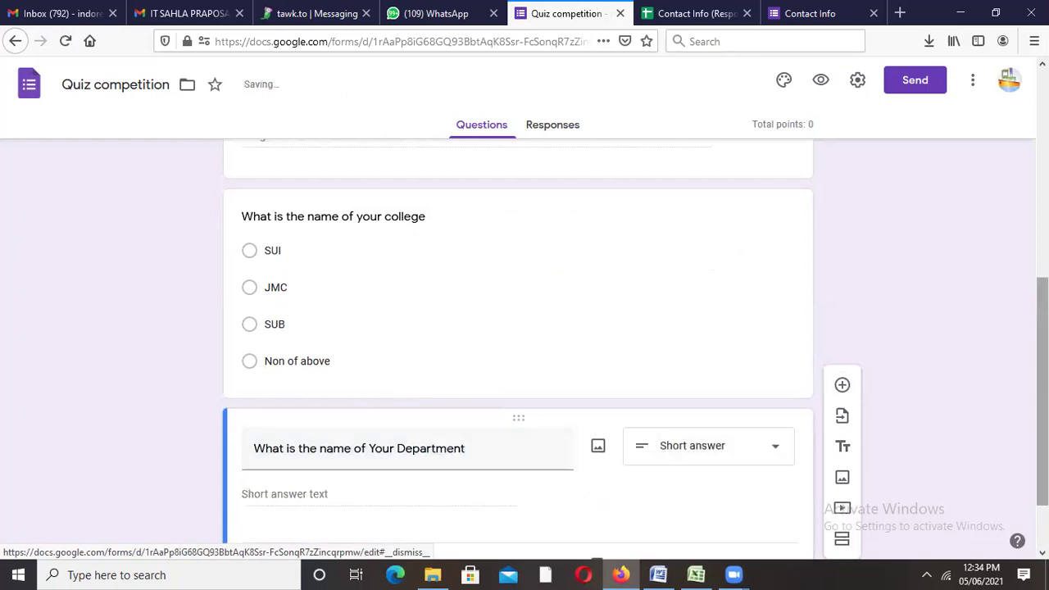
left_click(772, 367)
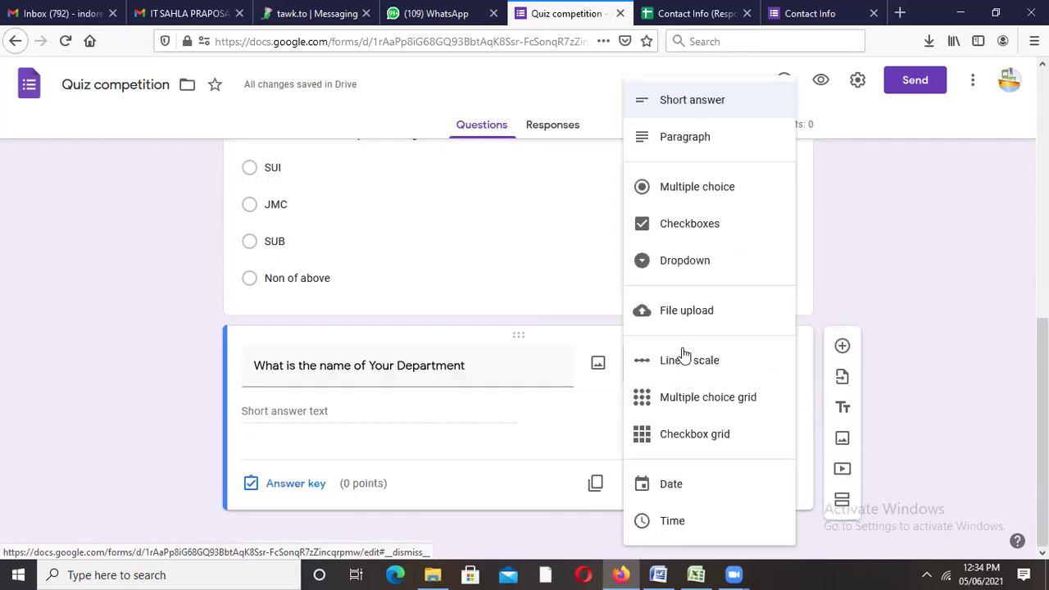
left_click(683, 194)
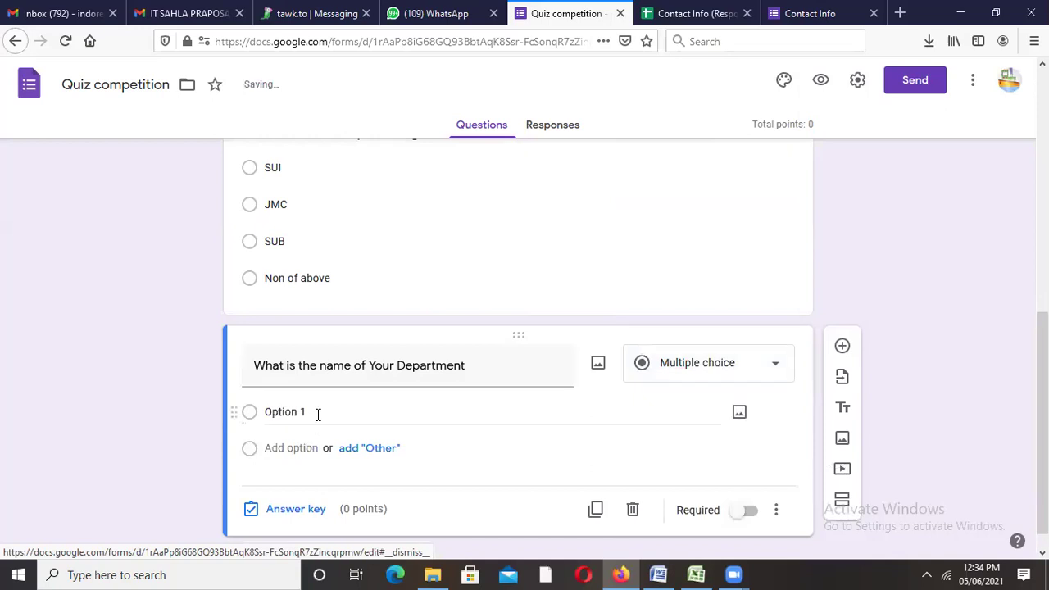
Step: Enter the answer options JMC, CSE, Agriculture and LAW
left_click(318, 414)
type("JMC")
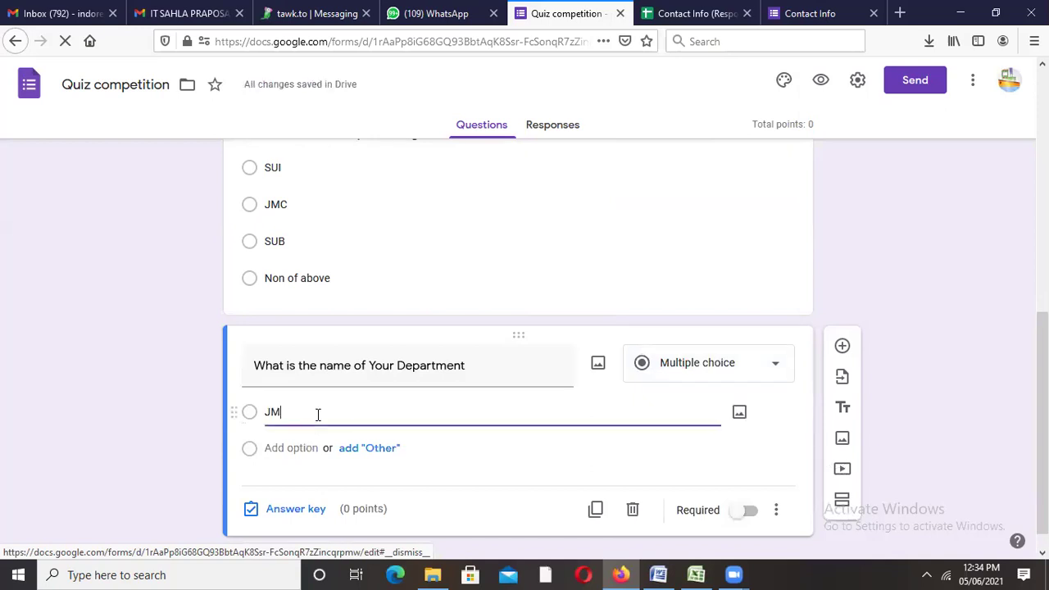
left_click(303, 447)
type("CSE")
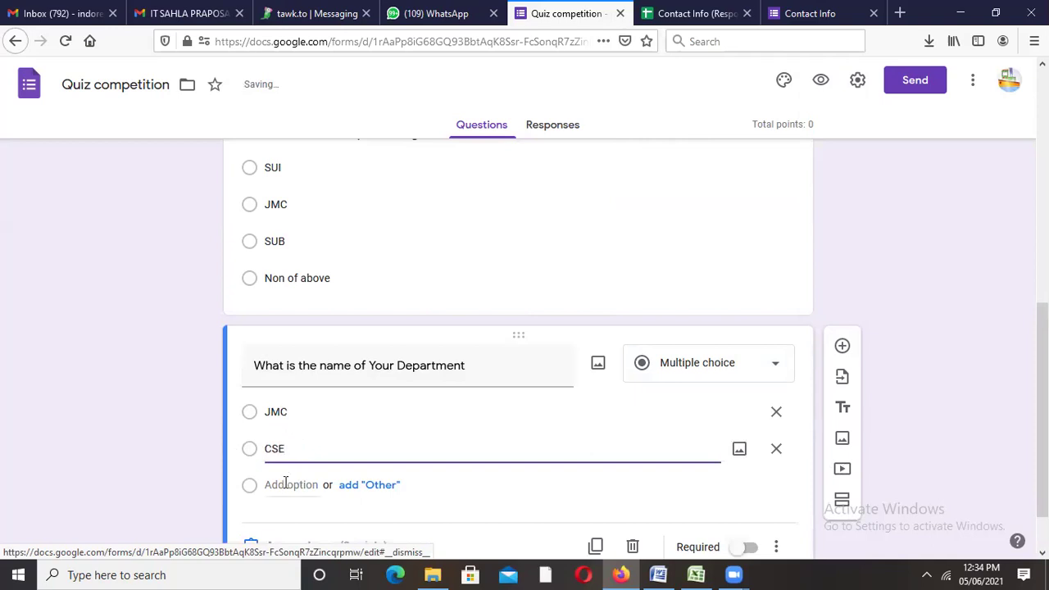
left_click(285, 483)
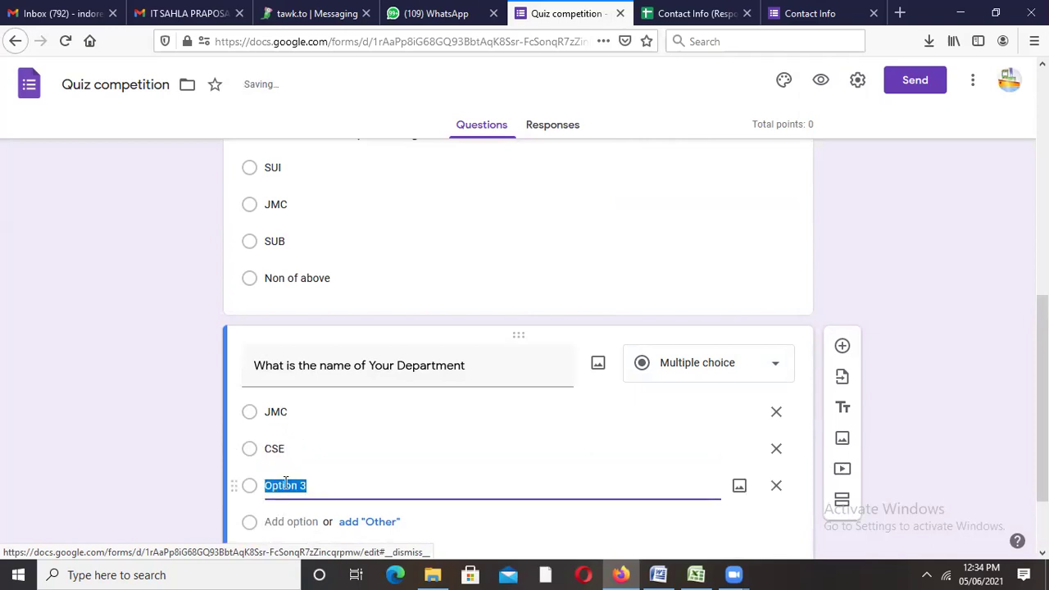
type("Agri")
key("BackSpace")
type("culture")
left_click(290, 521)
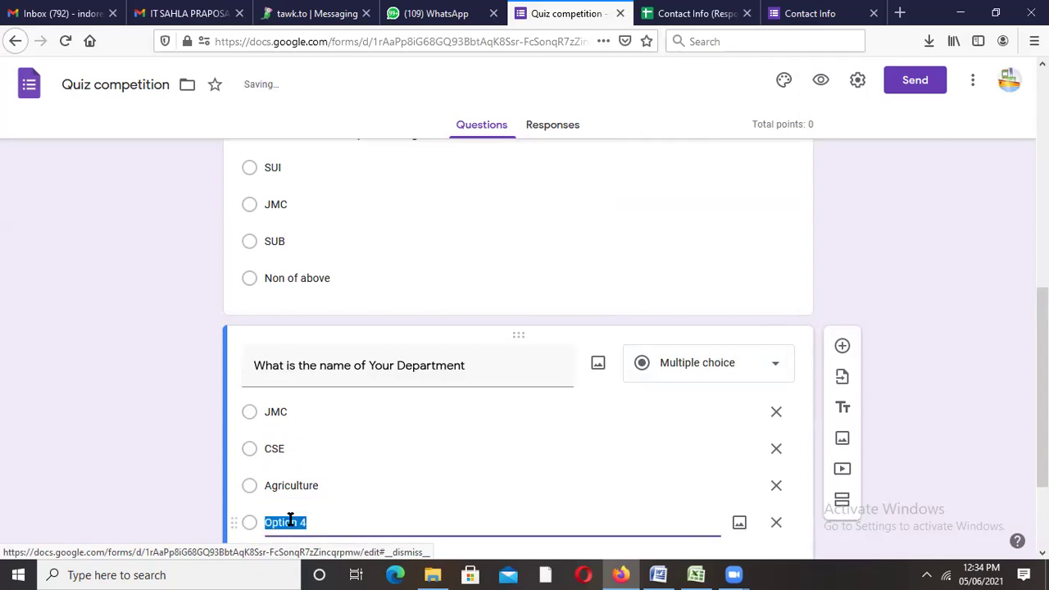
type("LAW")
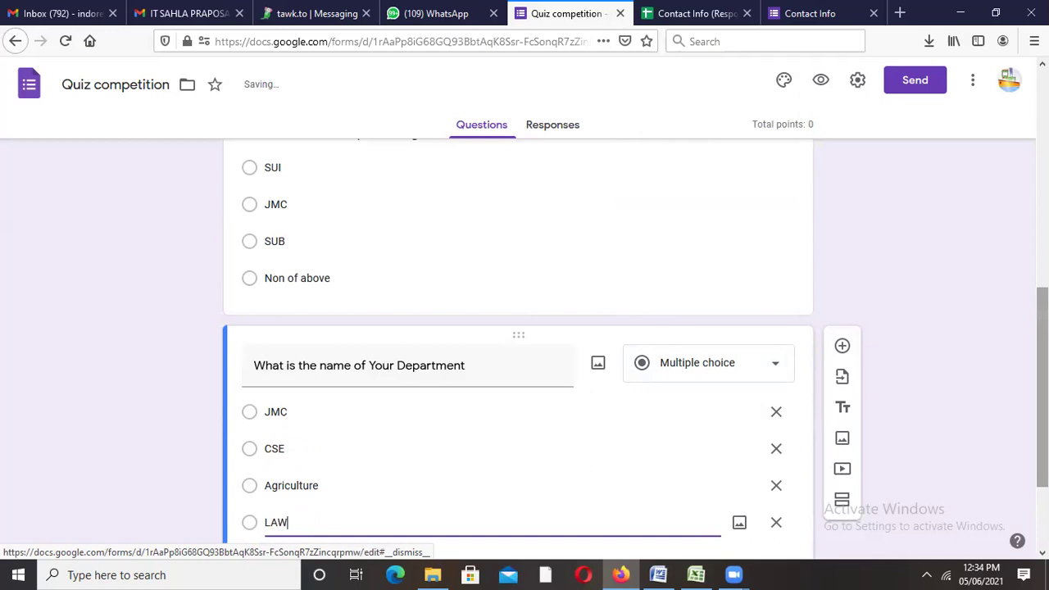
scroll(546, 447, "down", 3)
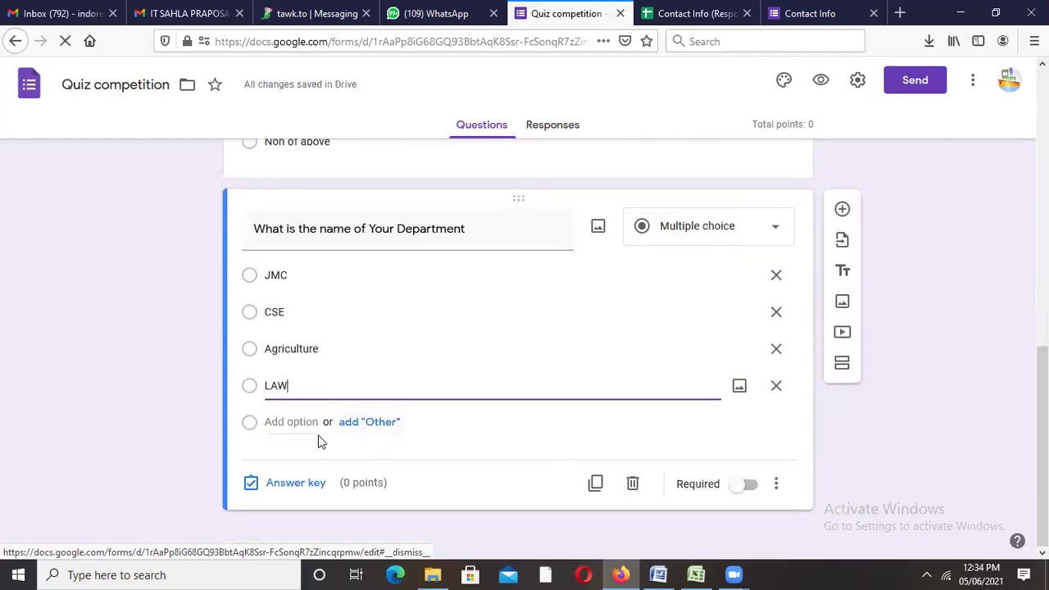
Step: Set JMC as the Department question's 5-point correct answer and make the question required
left_click(287, 490)
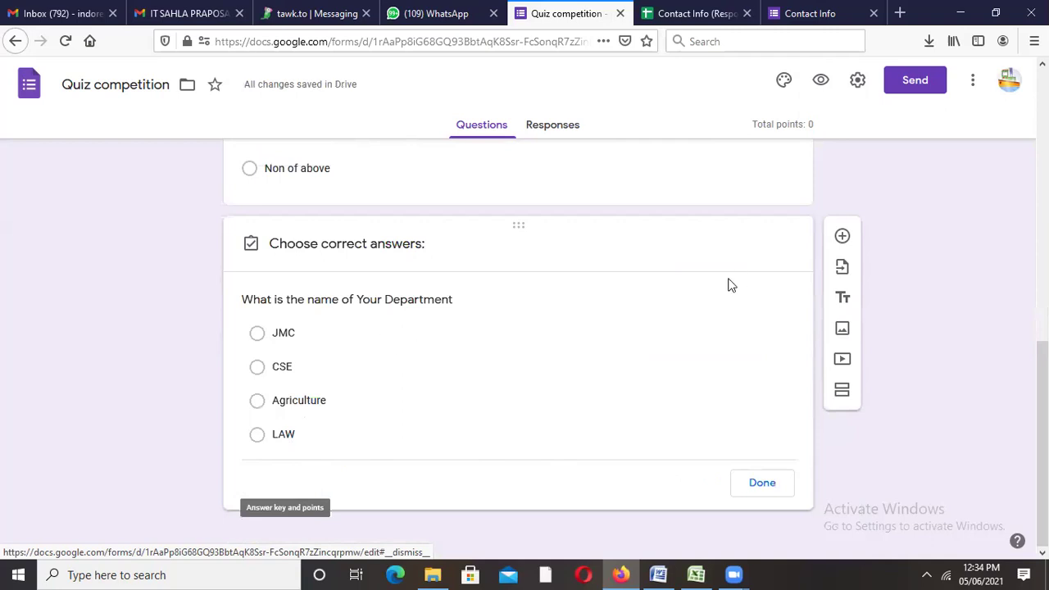
left_click(751, 298)
left_click(751, 298)
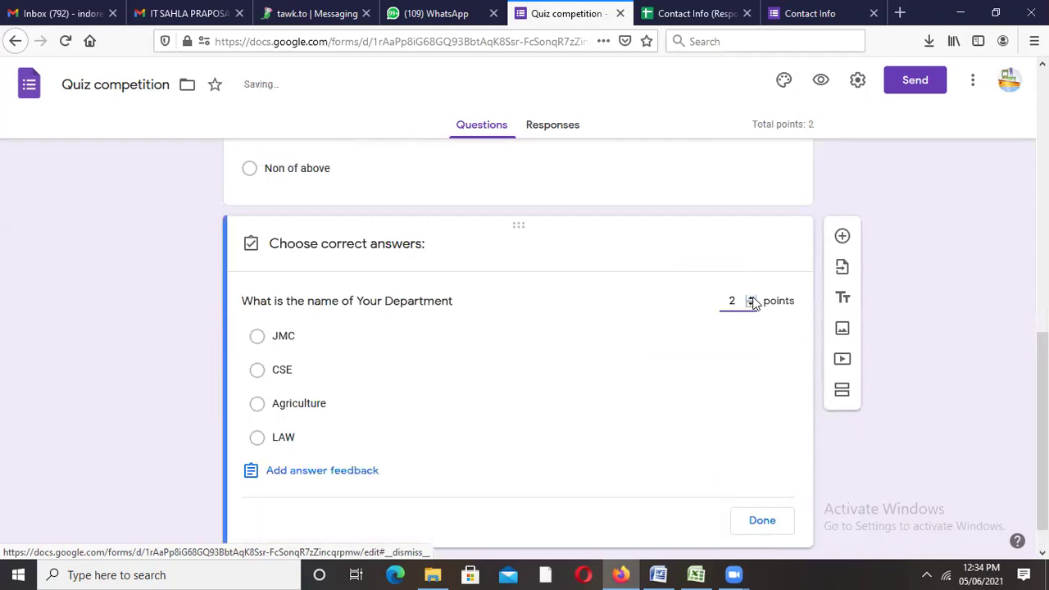
left_click(257, 340)
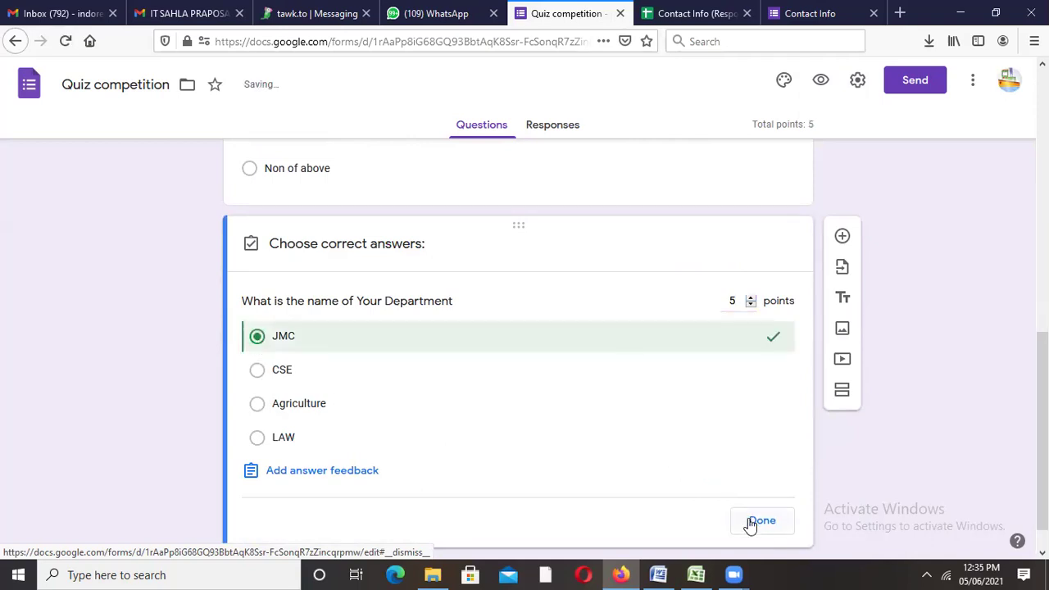
left_click(761, 522)
left_click(752, 512)
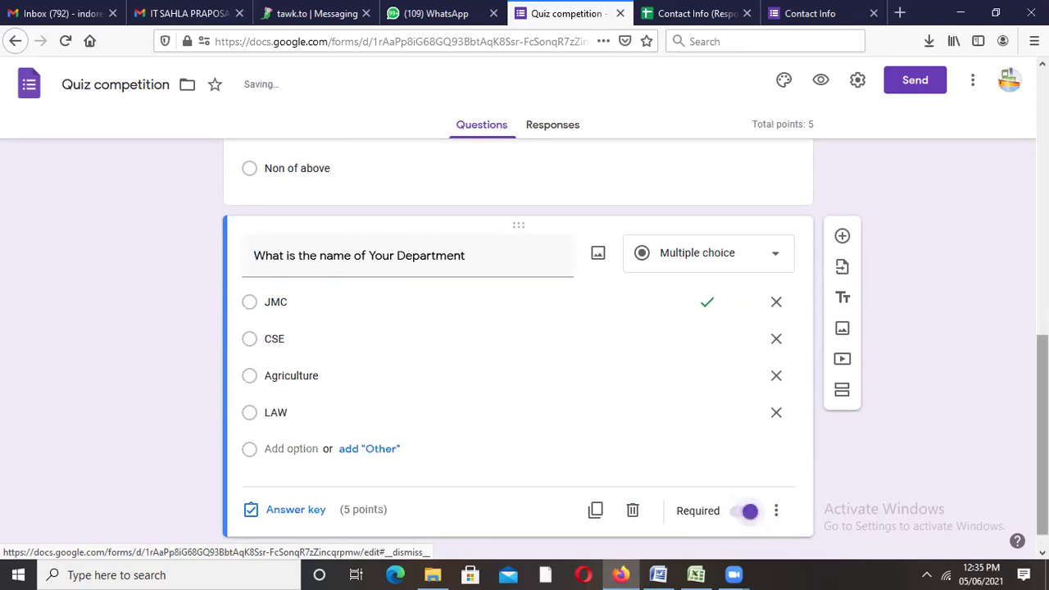
scroll(750, 500, "down", 1)
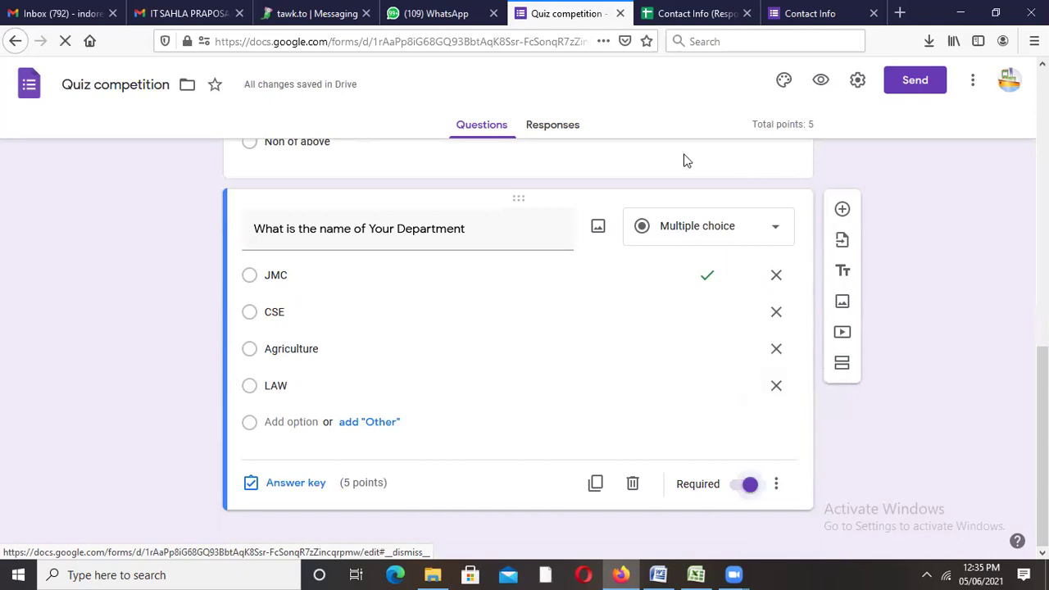
scroll(784, 78, "up", 10)
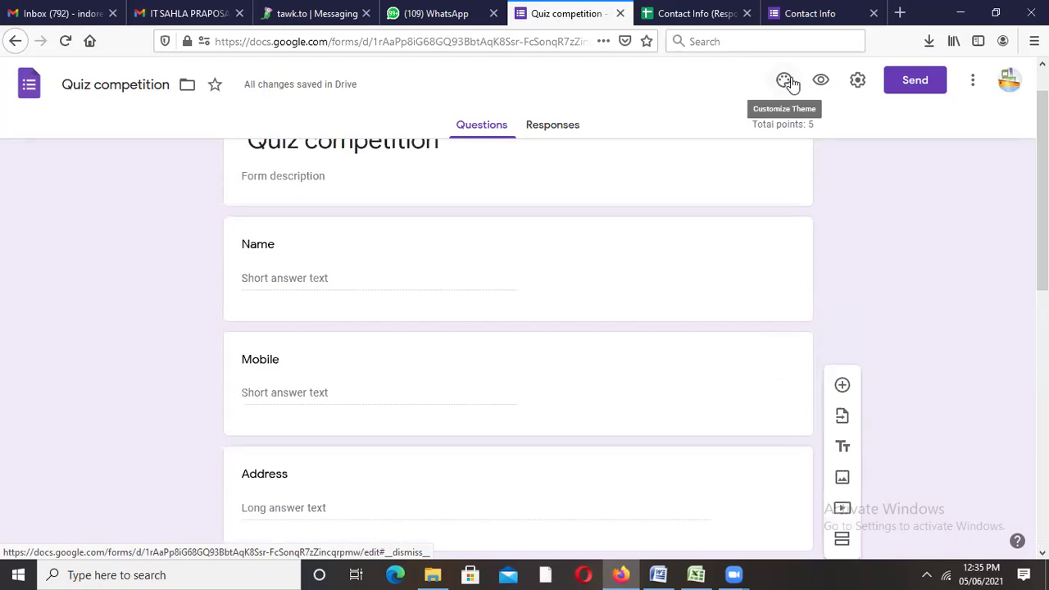
Step: Apply the basketball image from the Work and School themes as the form header
left_click(785, 81)
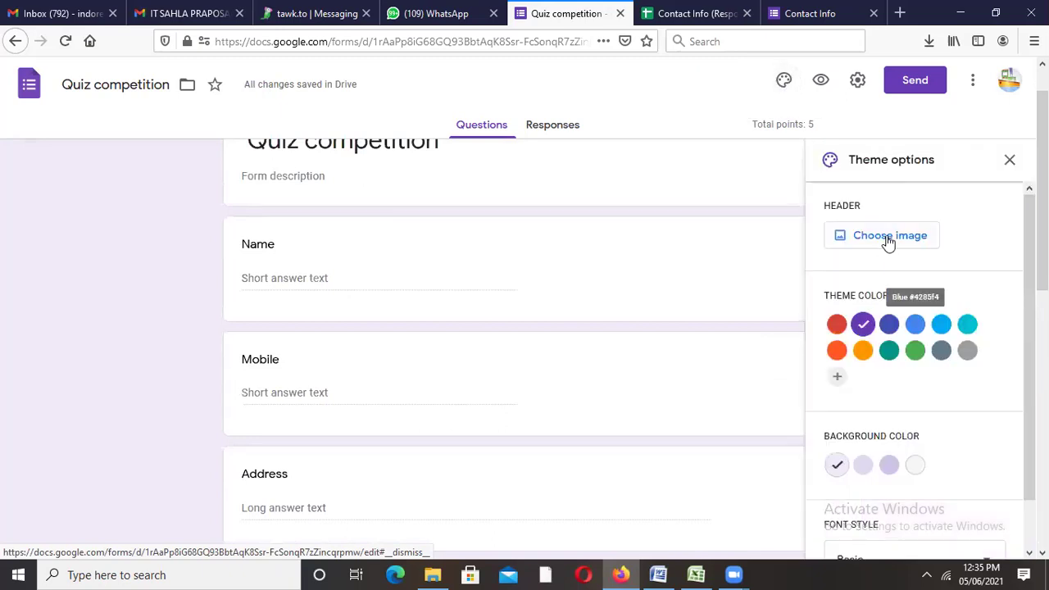
left_click(889, 237)
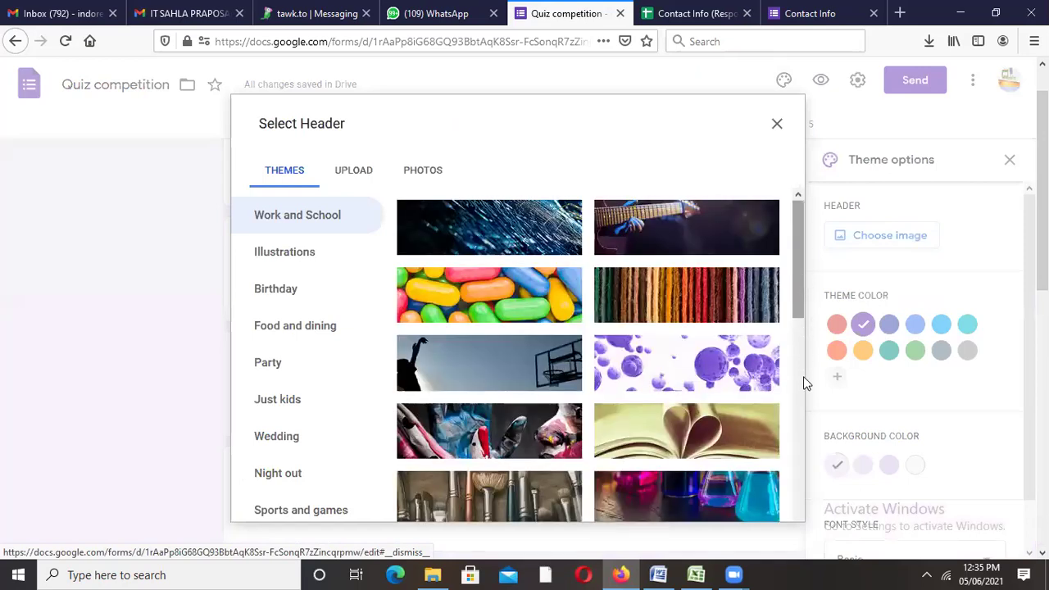
left_click(801, 413)
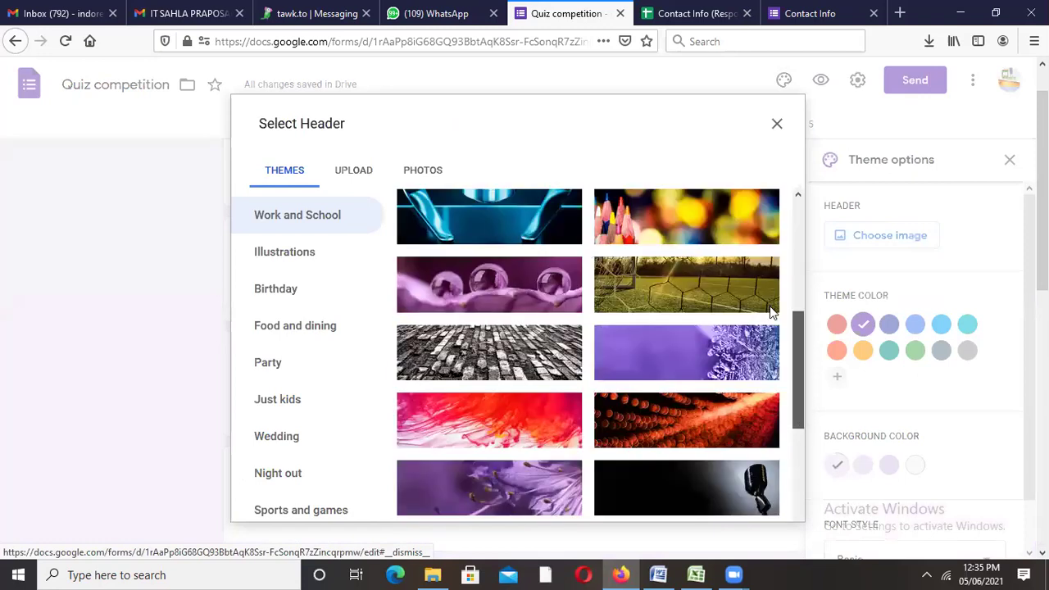
scroll(771, 311, "up", 3)
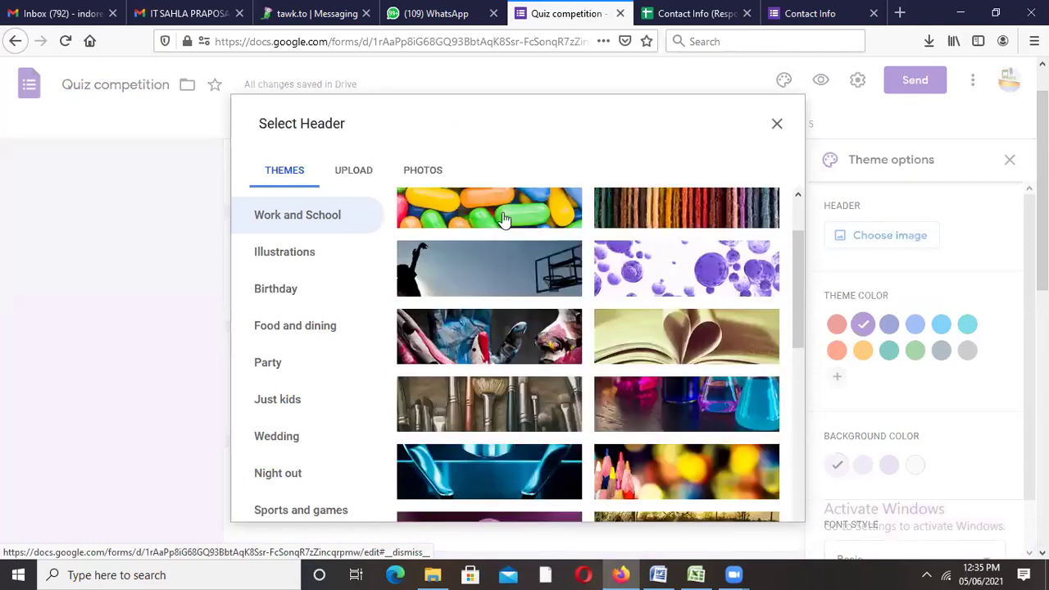
left_click(502, 274)
left_click(755, 503)
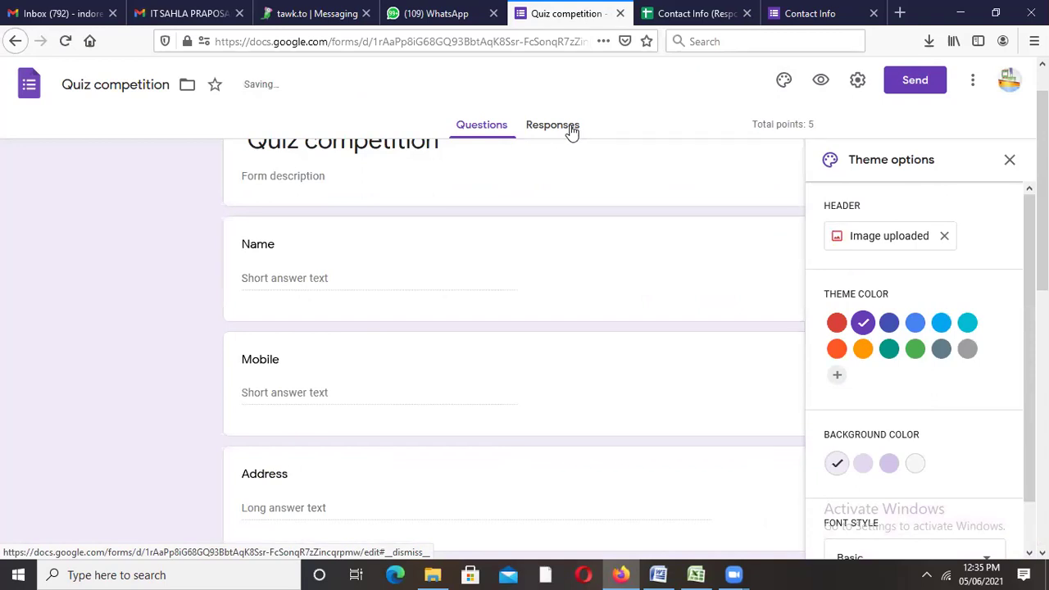
left_click(1011, 160)
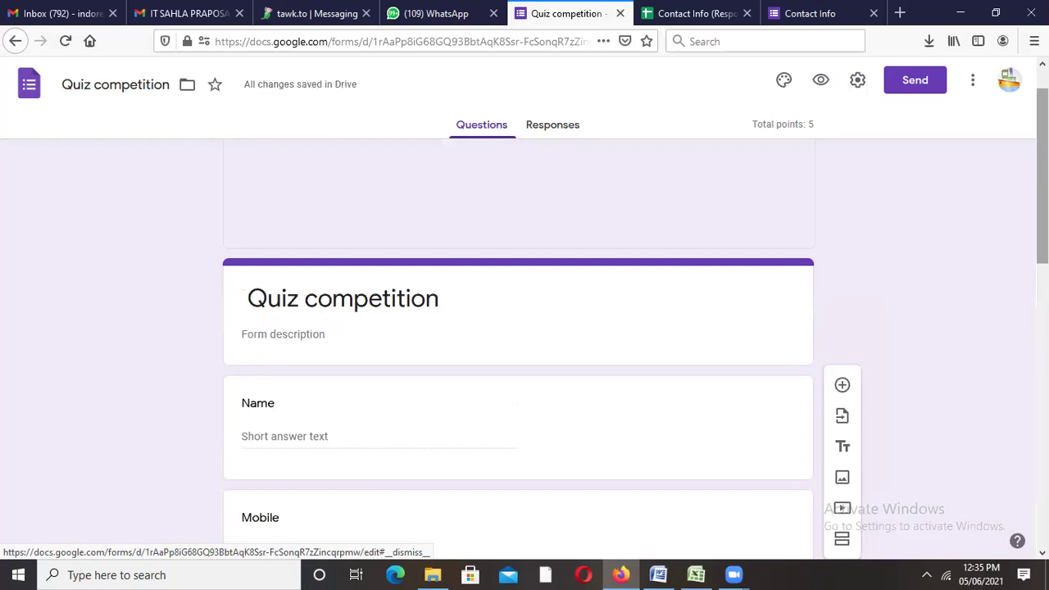
Step: Set the college question's answer key to SUI worth 5 points, making the quiz total 10
scroll(480, 310, "down", 10)
left_click(480, 309)
double_click(481, 310)
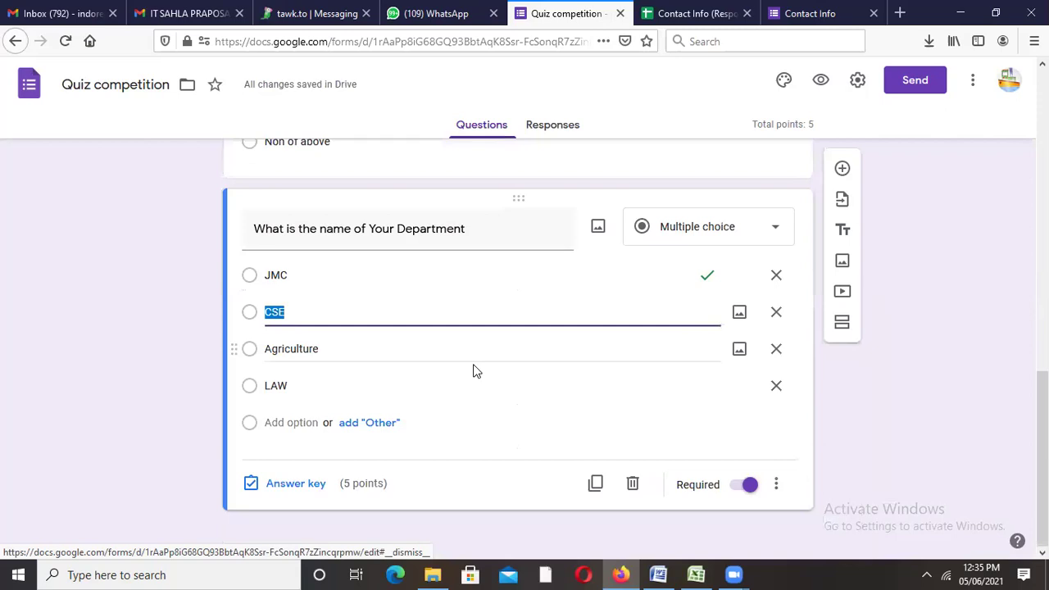
double_click(473, 353)
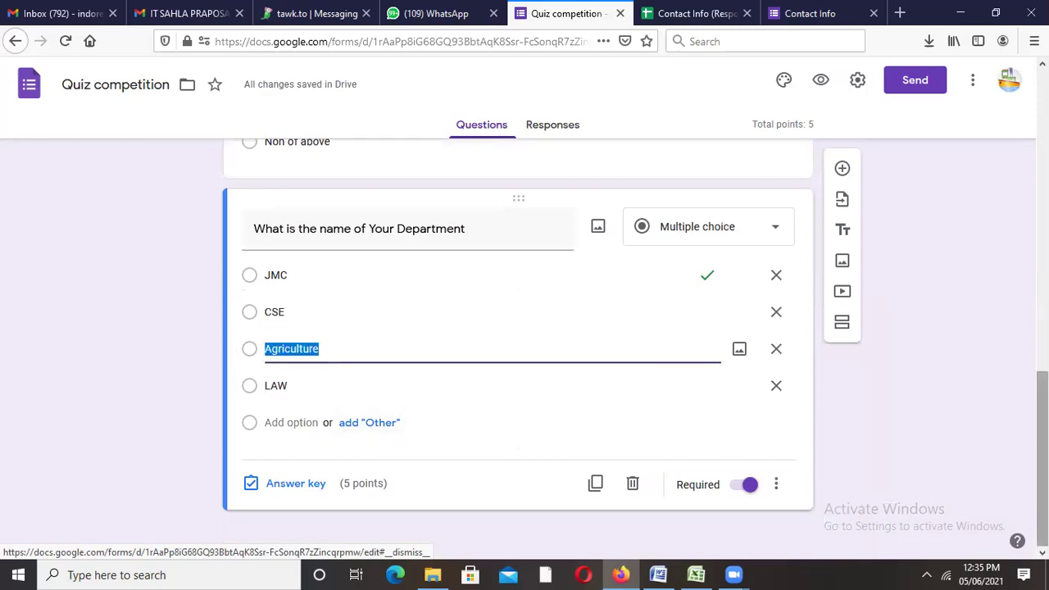
scroll(537, 336, "up", 3)
double_click(527, 347)
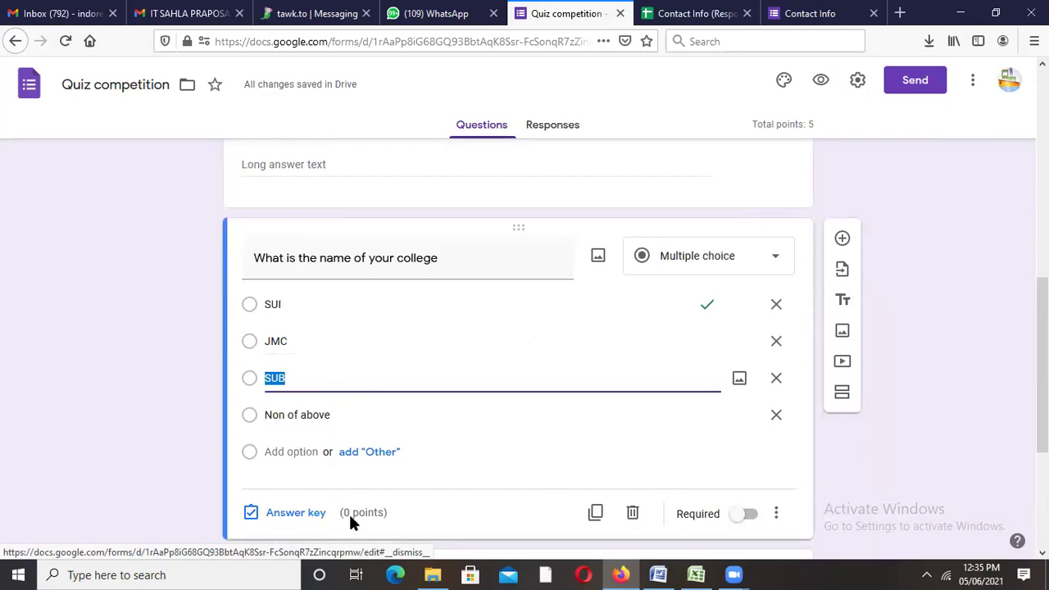
left_click(291, 514)
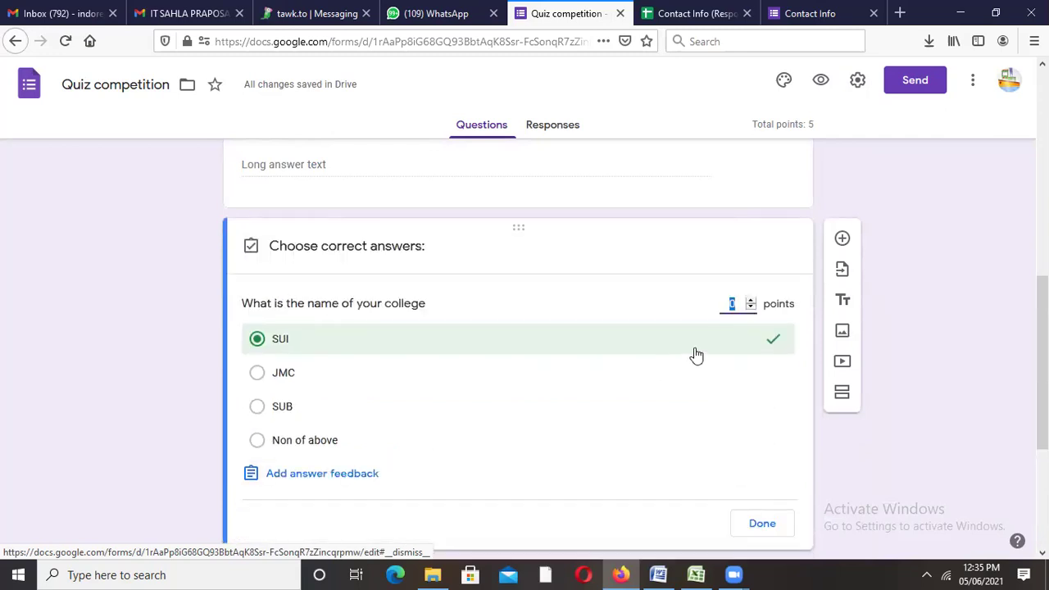
left_click(751, 300)
left_click(750, 300)
left_click(751, 300)
left_click(751, 300)
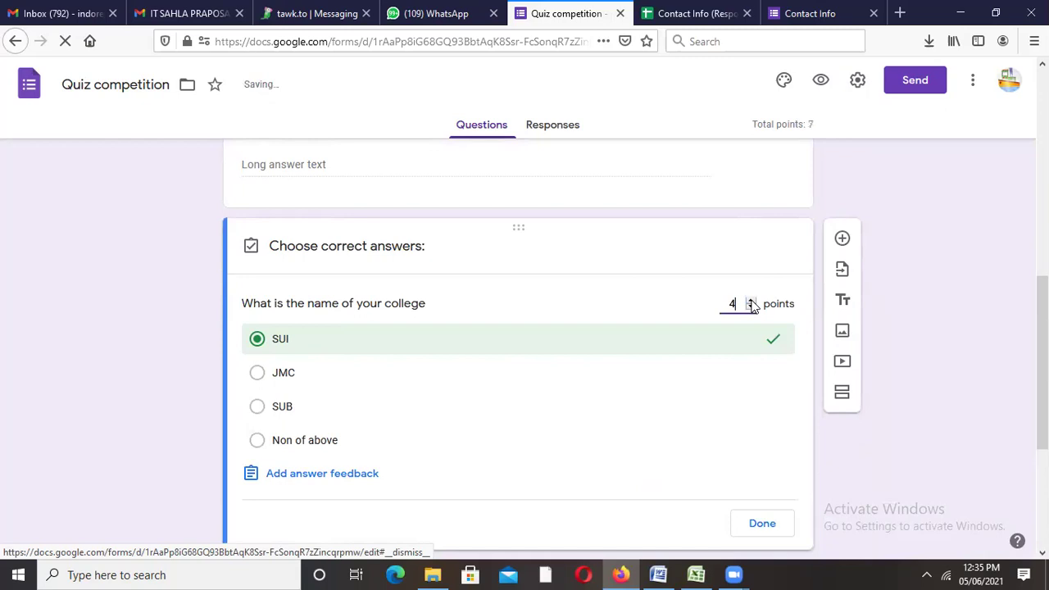
left_click(756, 525)
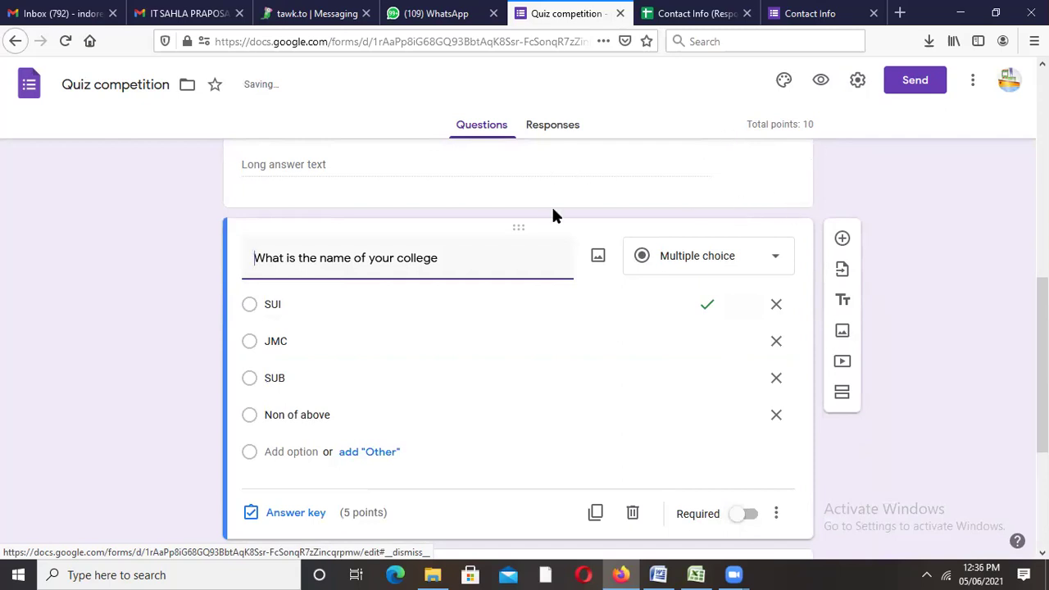
Step: Open the Quiz competition form's General settings from the Responses page
left_click(566, 128)
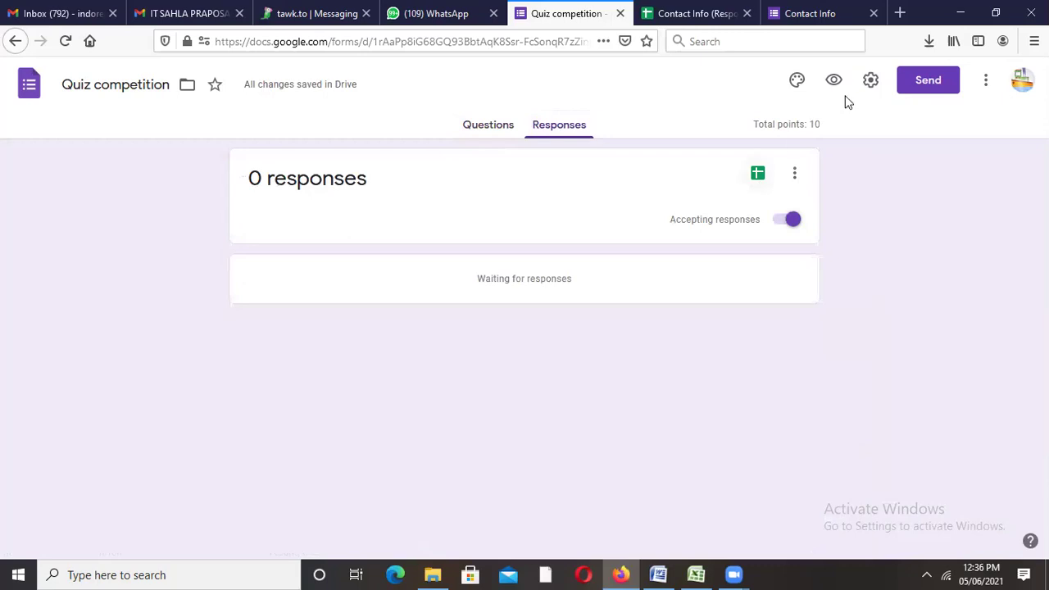
left_click(871, 83)
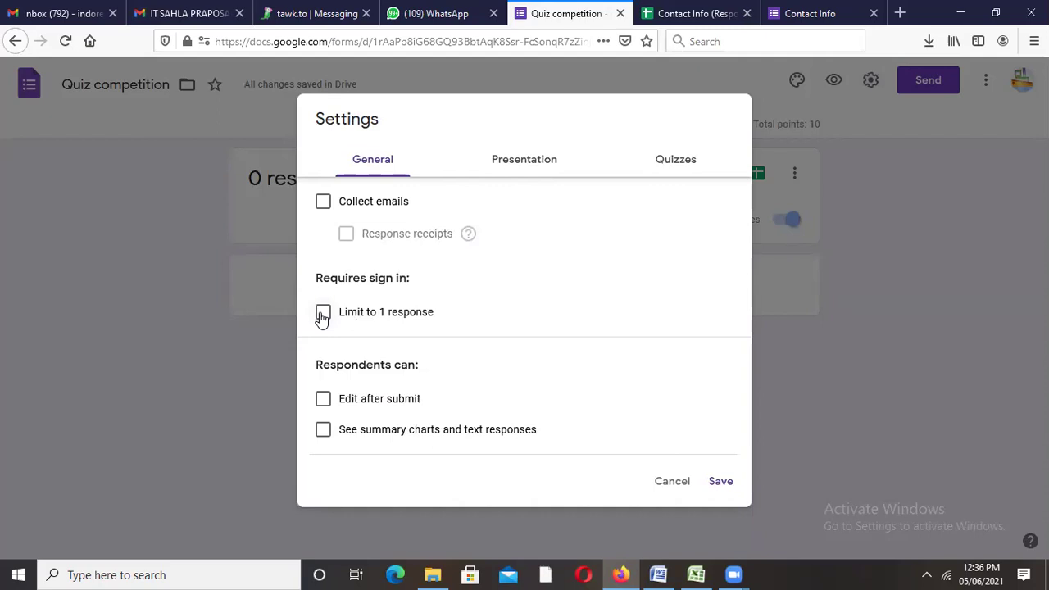
left_click(322, 316)
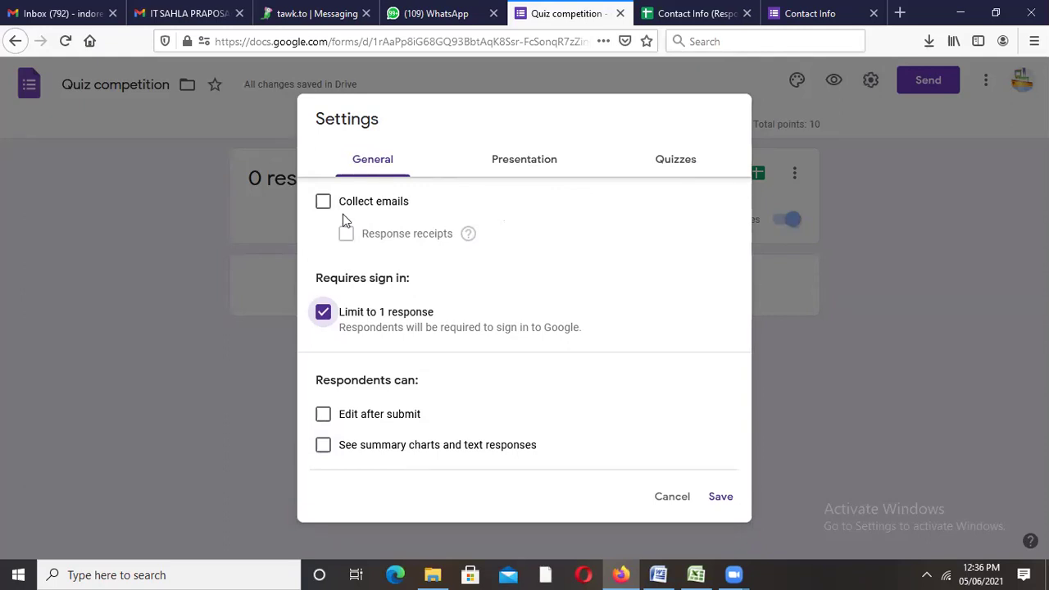
Step: In the Quizzes settings, keep grade release at 'Immediately after each submission' and save
left_click(667, 168)
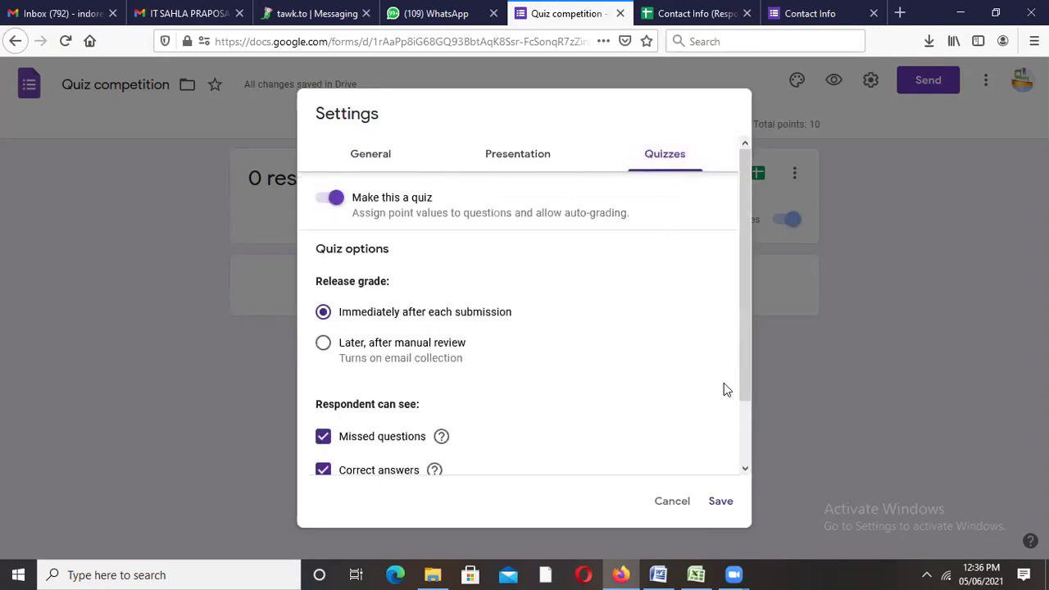
left_click_drag(743, 352, 747, 449)
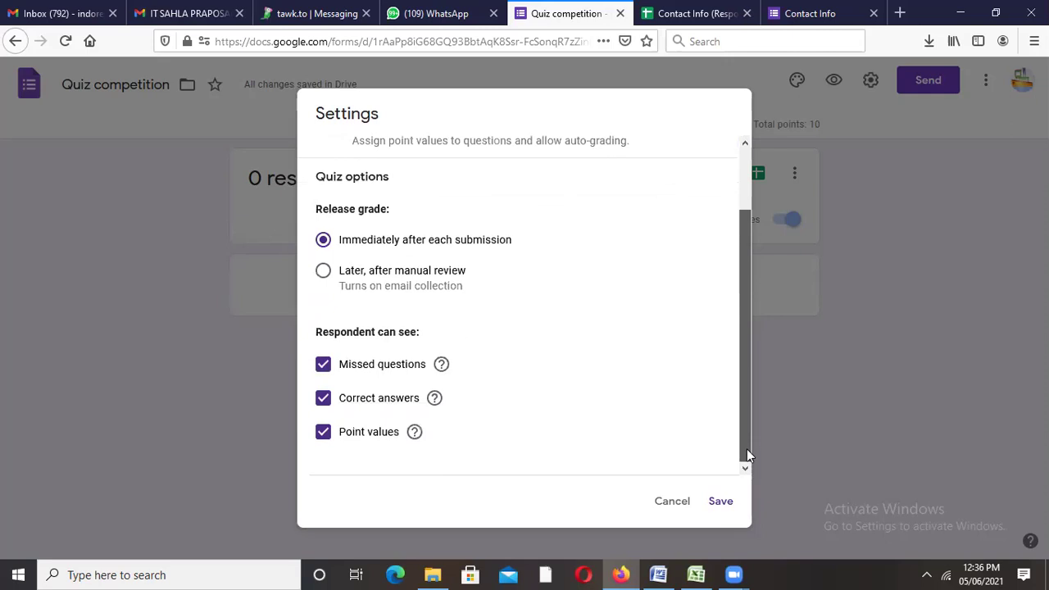
left_click(324, 275)
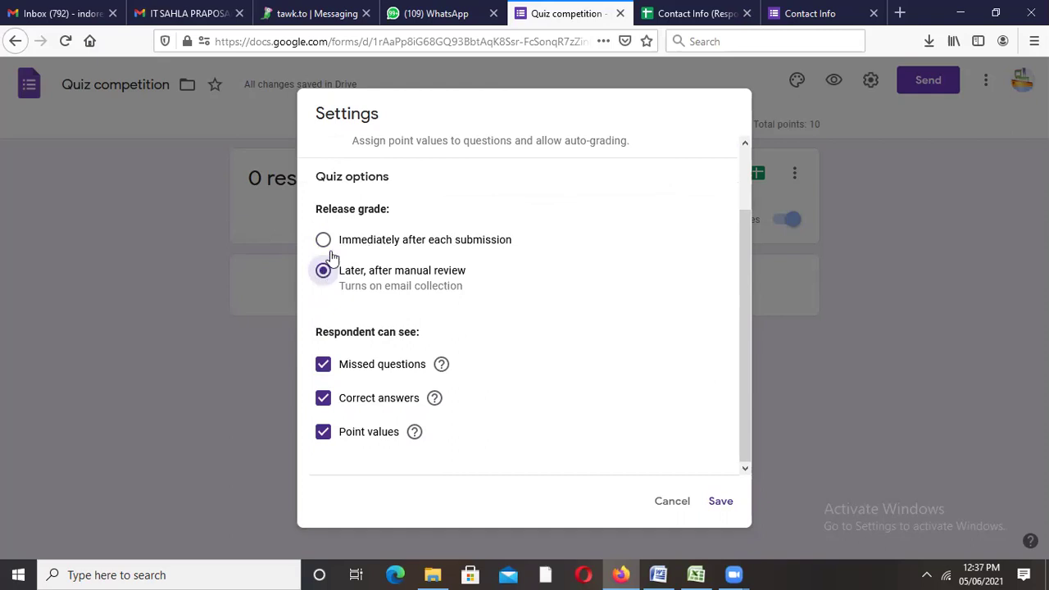
left_click(324, 240)
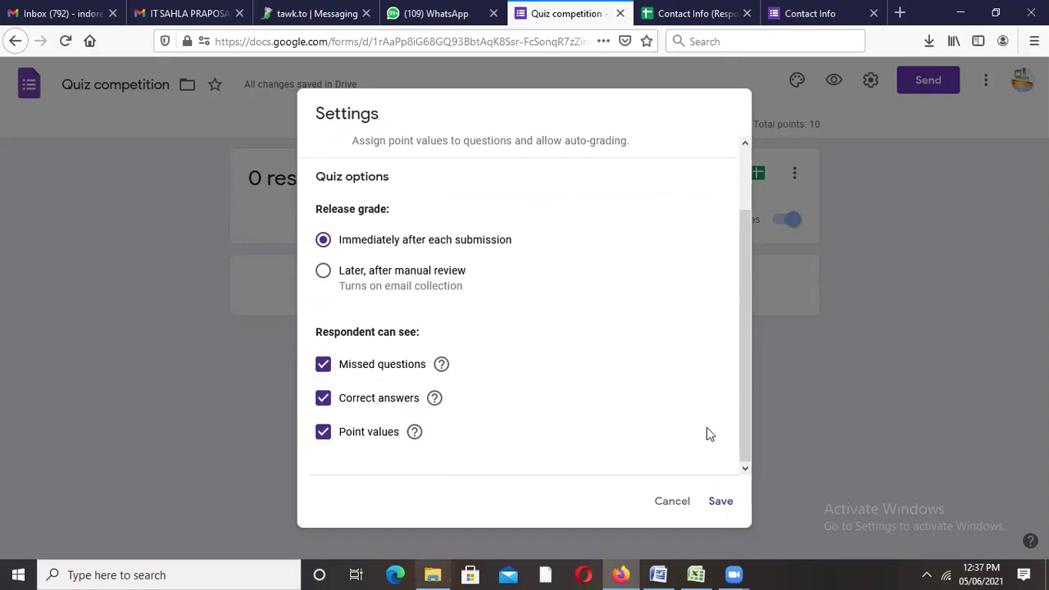
left_click(724, 501)
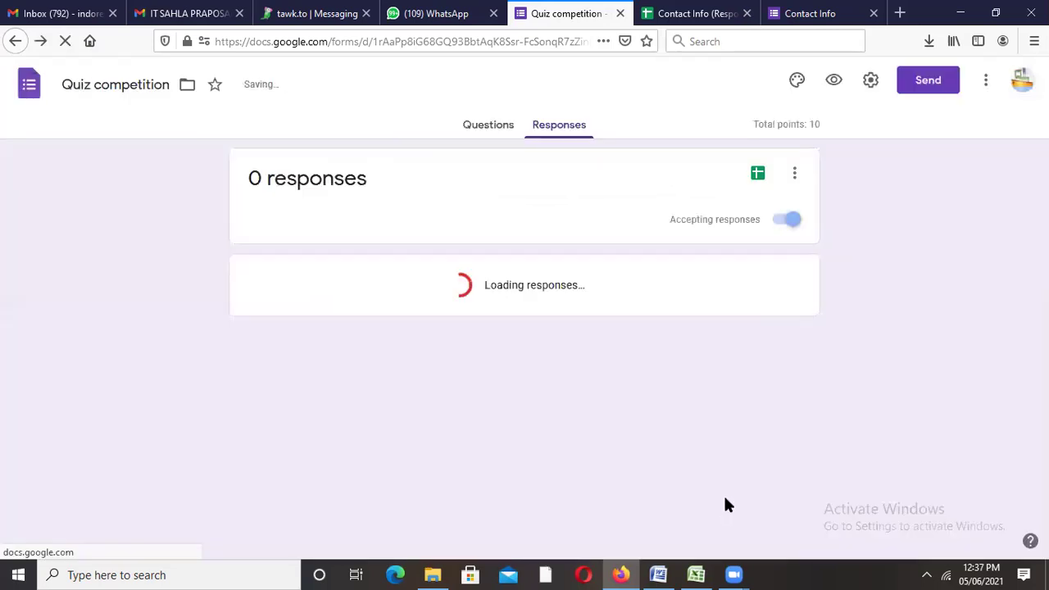
Step: Preview the live Quiz competition form in a new tab
left_click(836, 84)
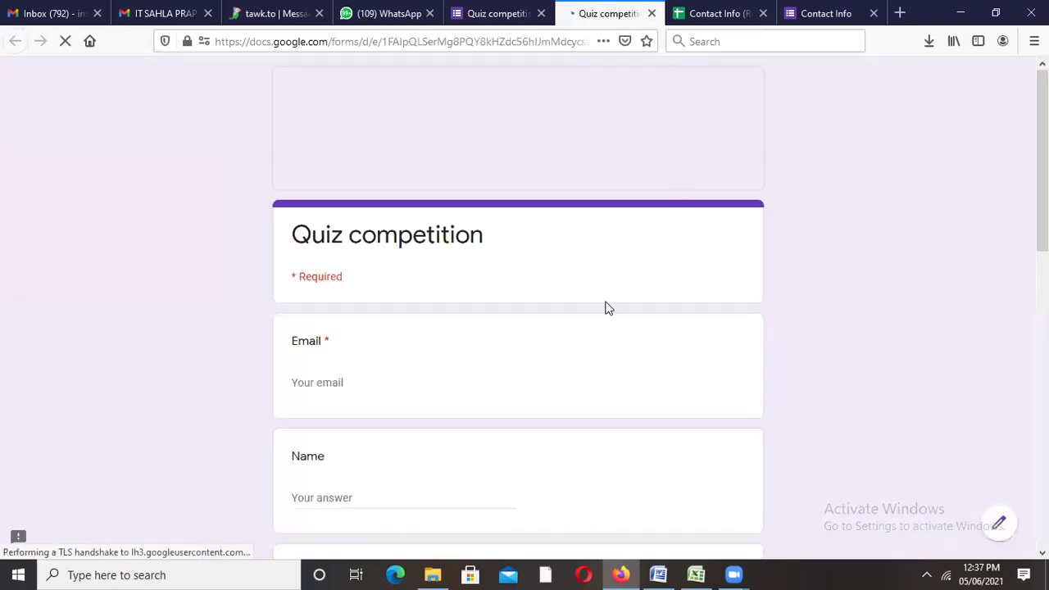
Step: Fill in the respondent's e-mail address and name fields
left_click(361, 378)
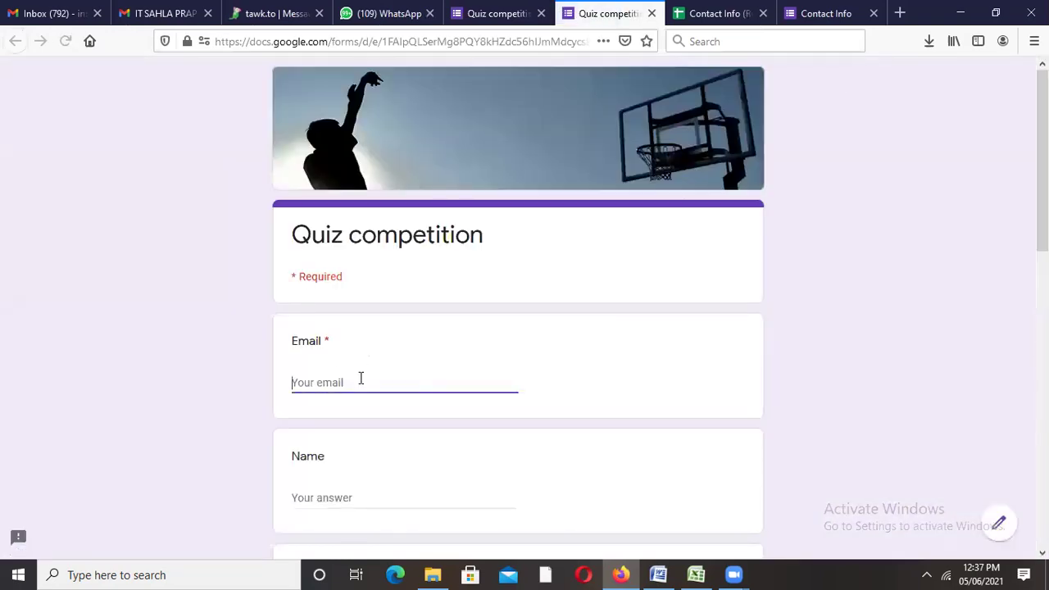
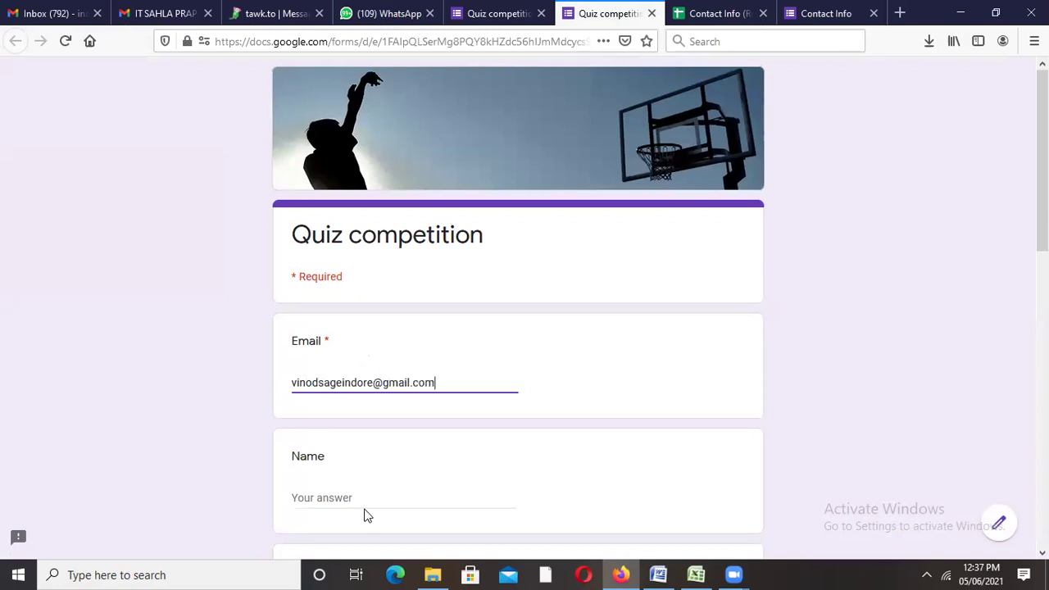
left_click(350, 497)
type("vinod")
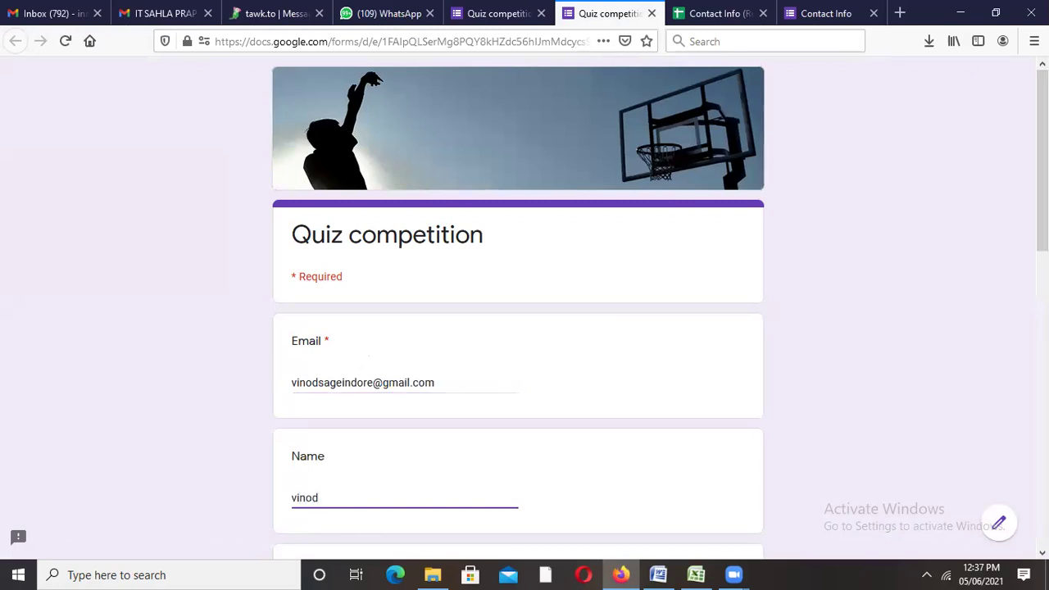
Step: Answer SUI for the college question and CSE for the department question, then submit
scroll(518, 328, "down", 1)
scroll(587, 227, "down", 5)
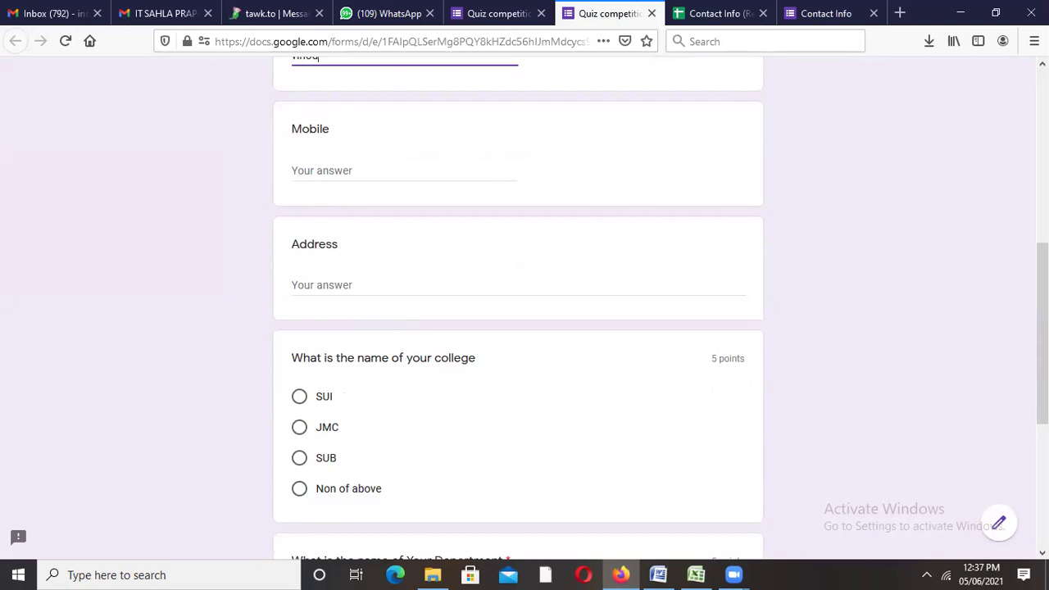
scroll(1041, 385, "down", 2)
scroll(1041, 386, "down", 2)
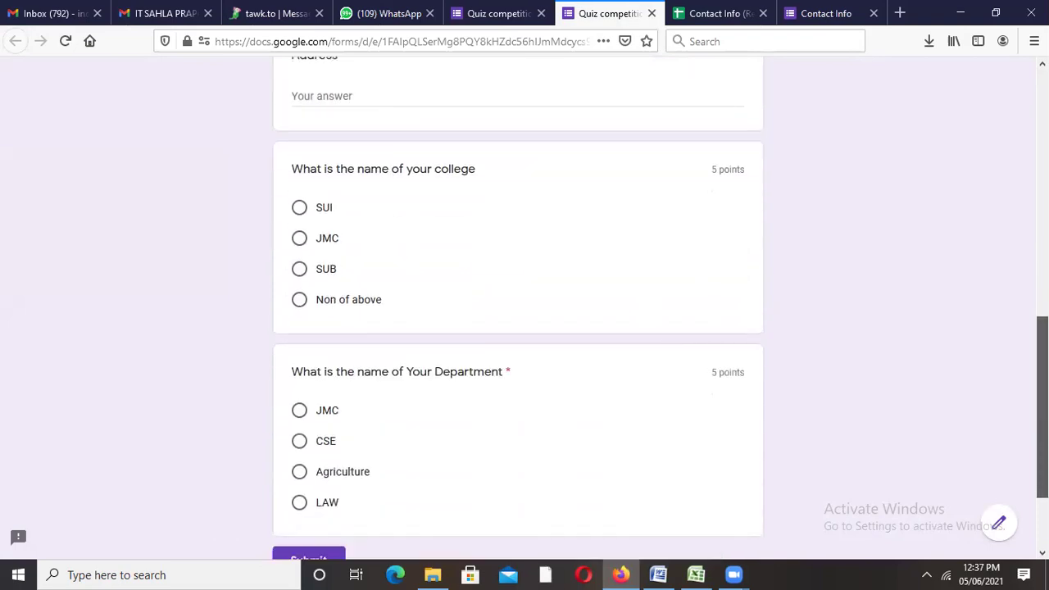
left_click(300, 201)
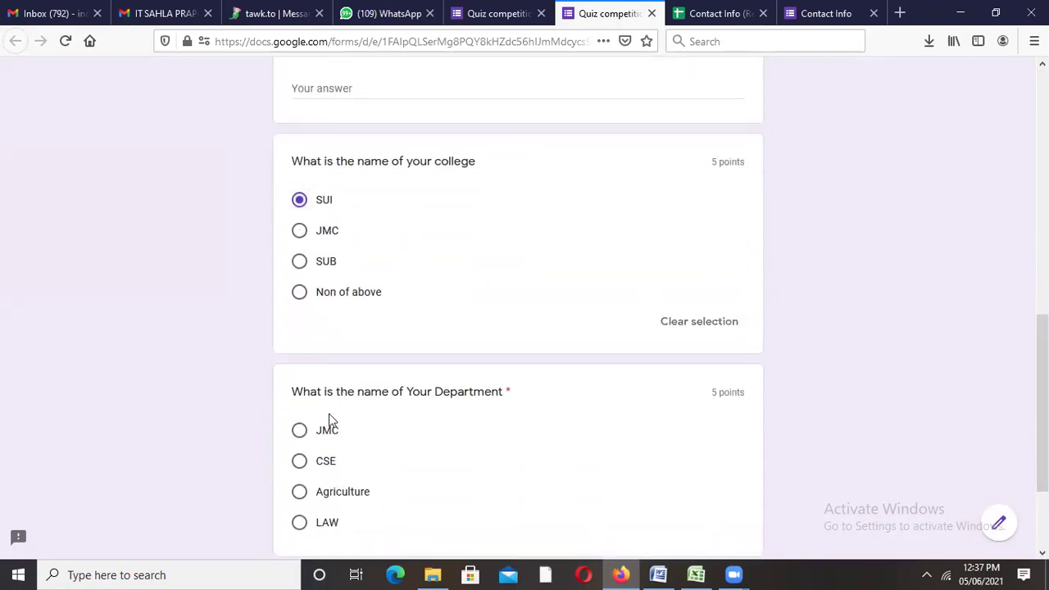
left_click(300, 462)
scroll(1041, 401, "down", 2)
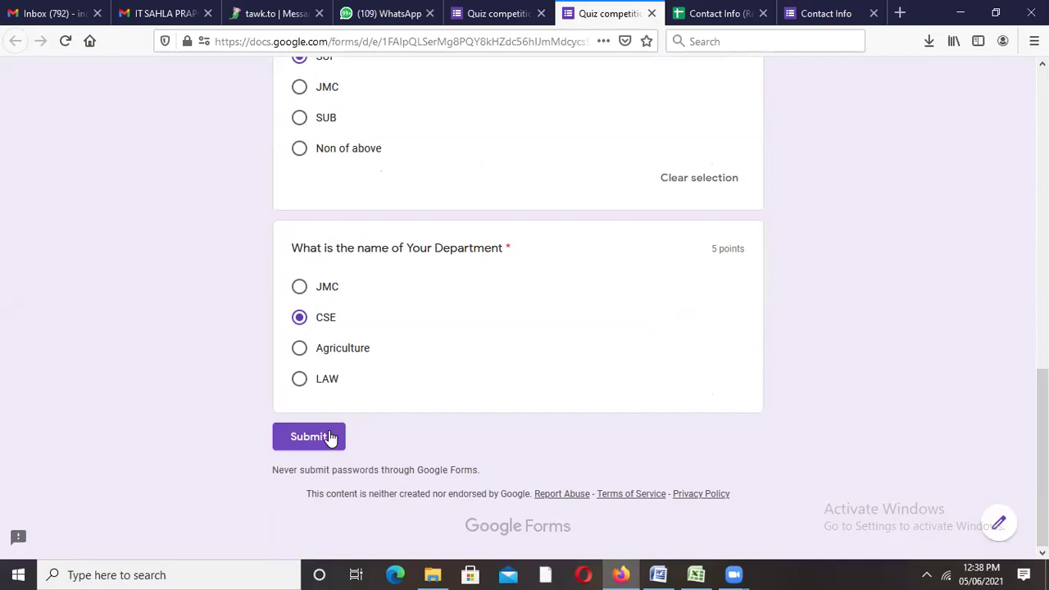
left_click(329, 436)
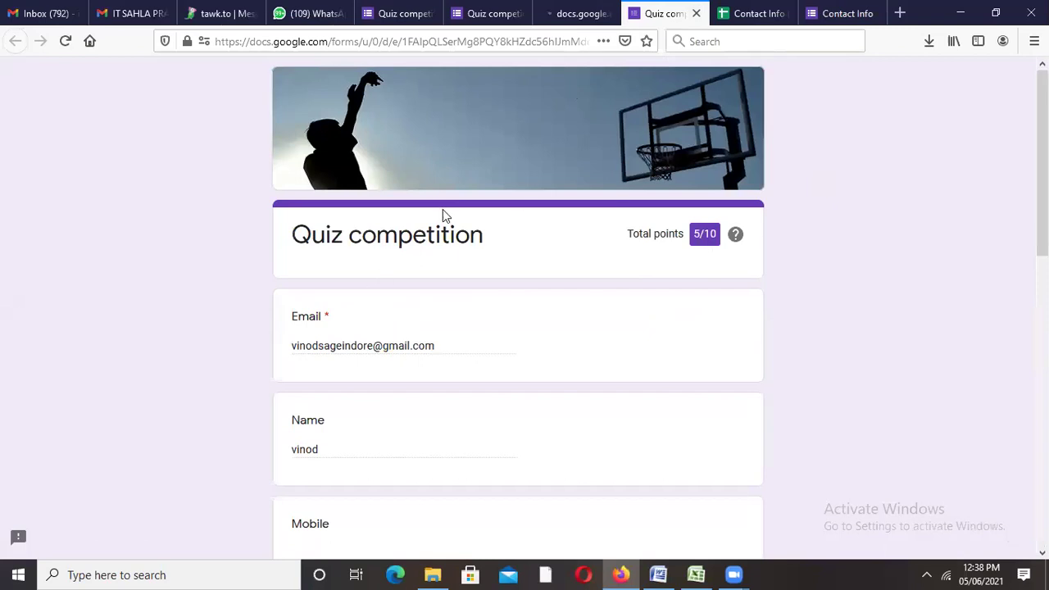
Step: Review the 5/10 graded response, then return to the editor's Responses page
scroll(443, 215, "down", 5)
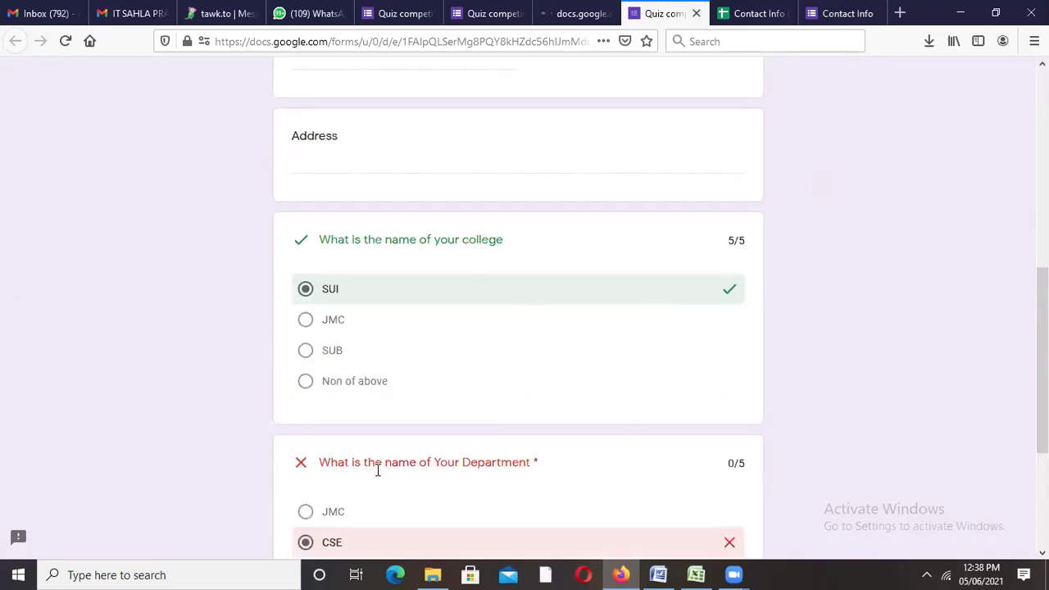
scroll(297, 366, "down", 3)
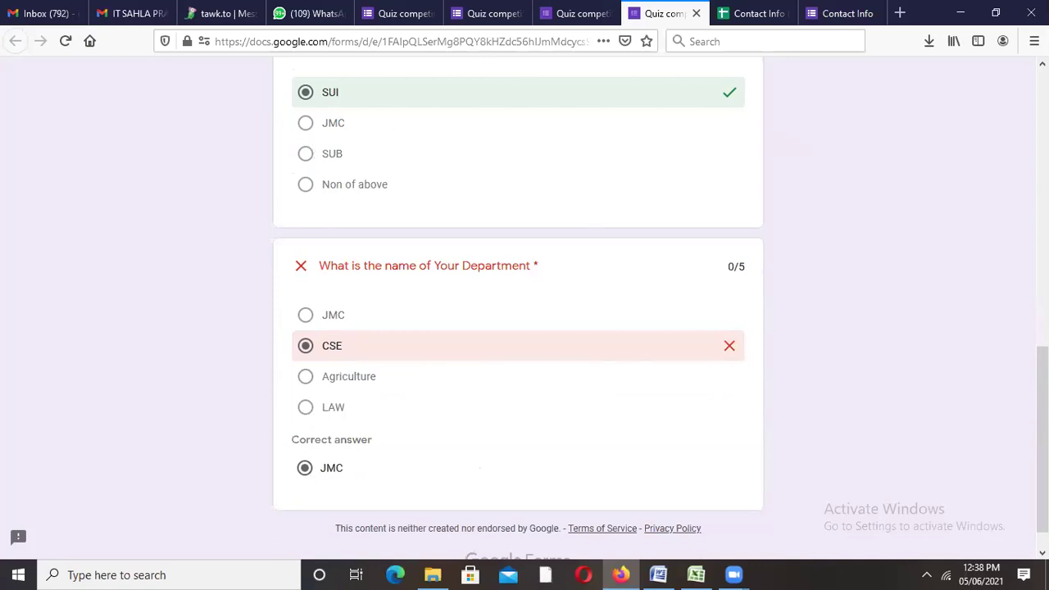
key("Home")
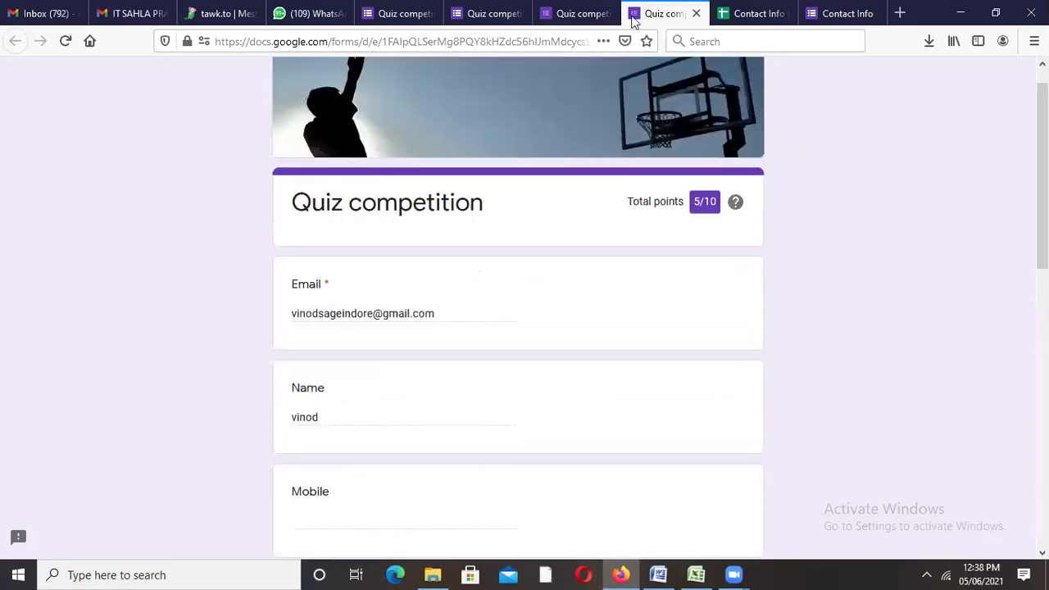
left_click(574, 18)
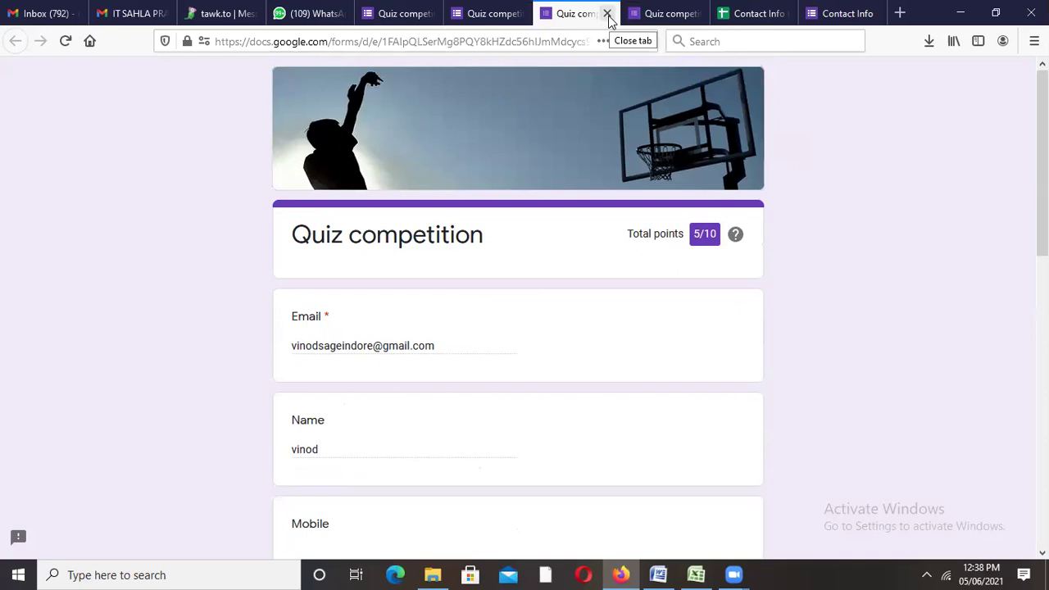
left_click(500, 14)
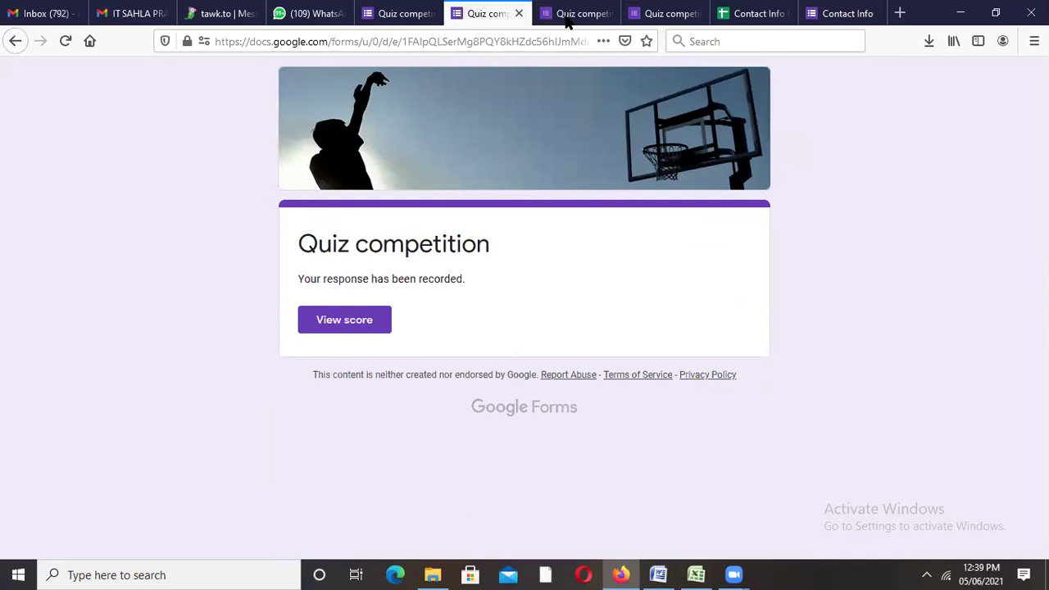
left_click(385, 18)
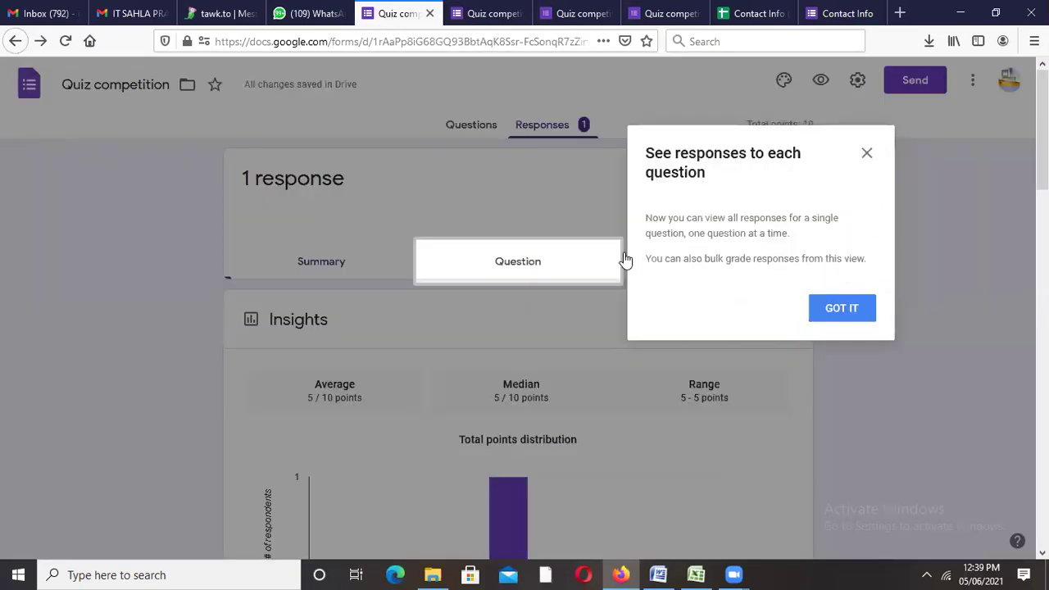
Step: Raise the college question's answer-key points from 5 to 10, making the total 15
left_click(470, 124)
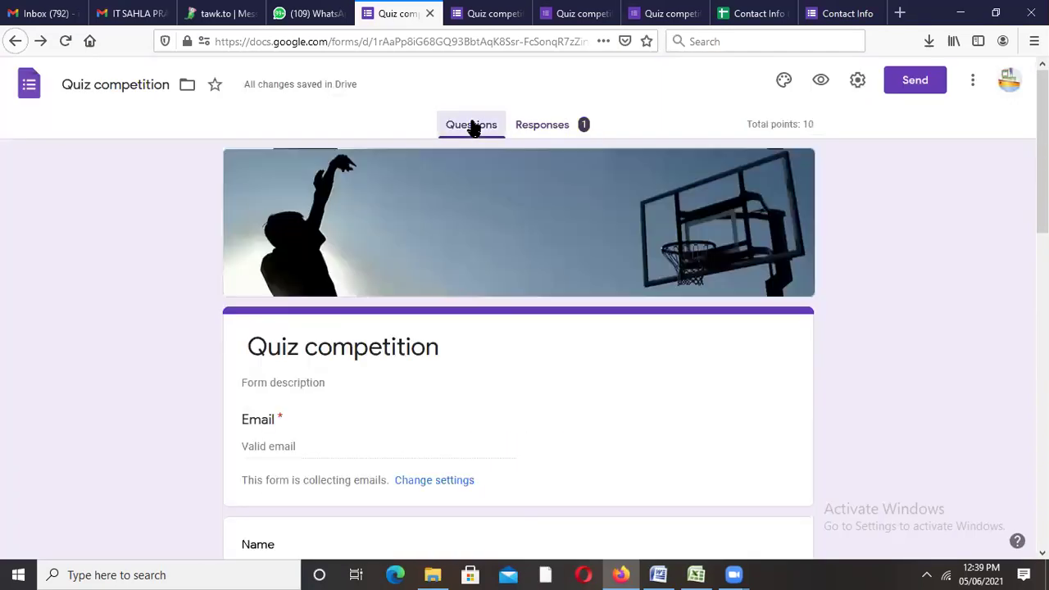
scroll(1041, 230, "down", 4)
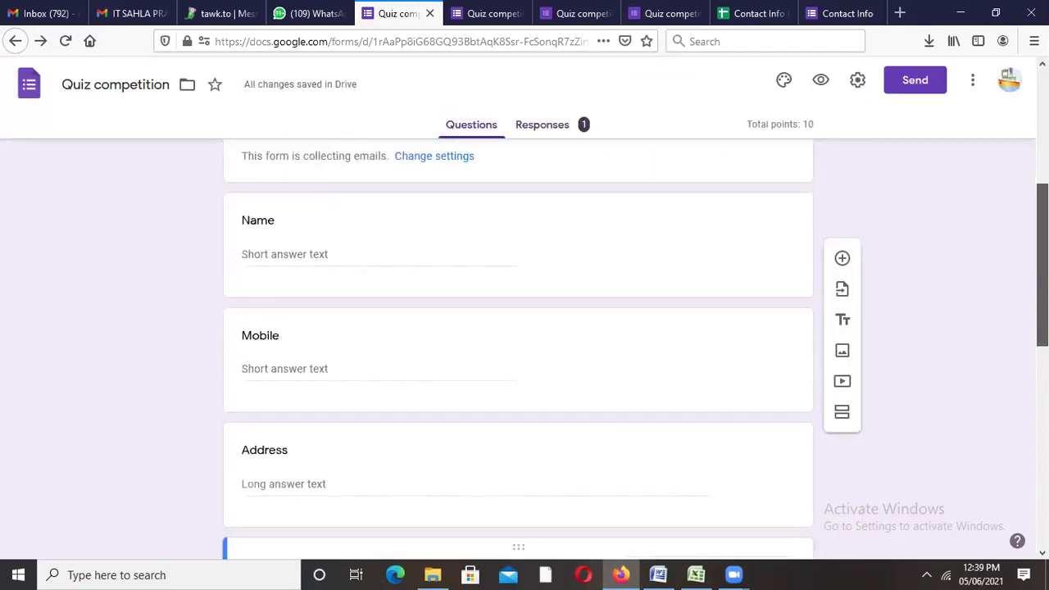
scroll(518, 353, "down", 3)
scroll(518, 353, "down", 3)
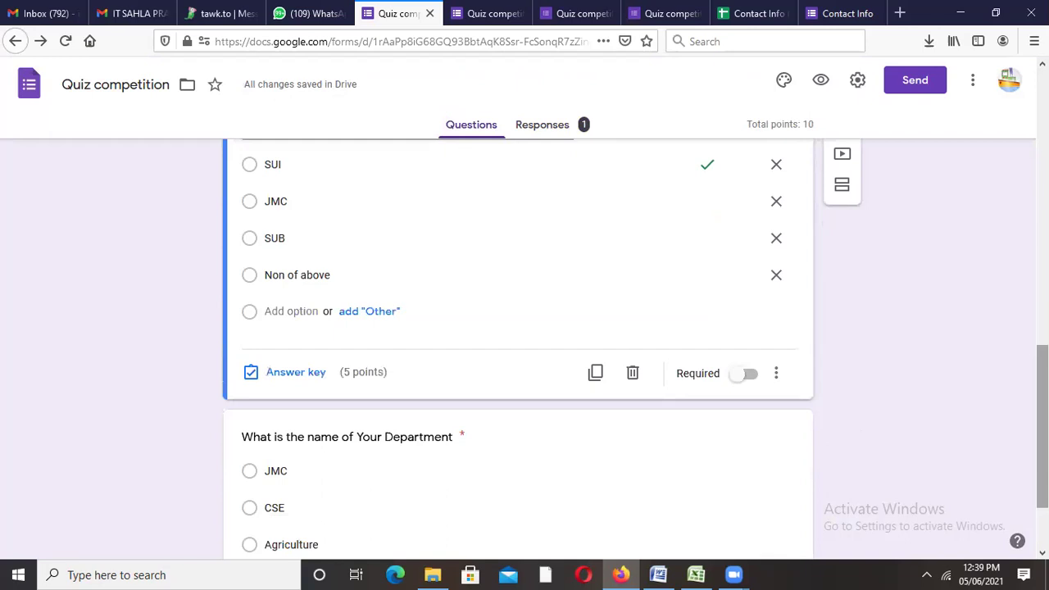
scroll(518, 353, "up", 2)
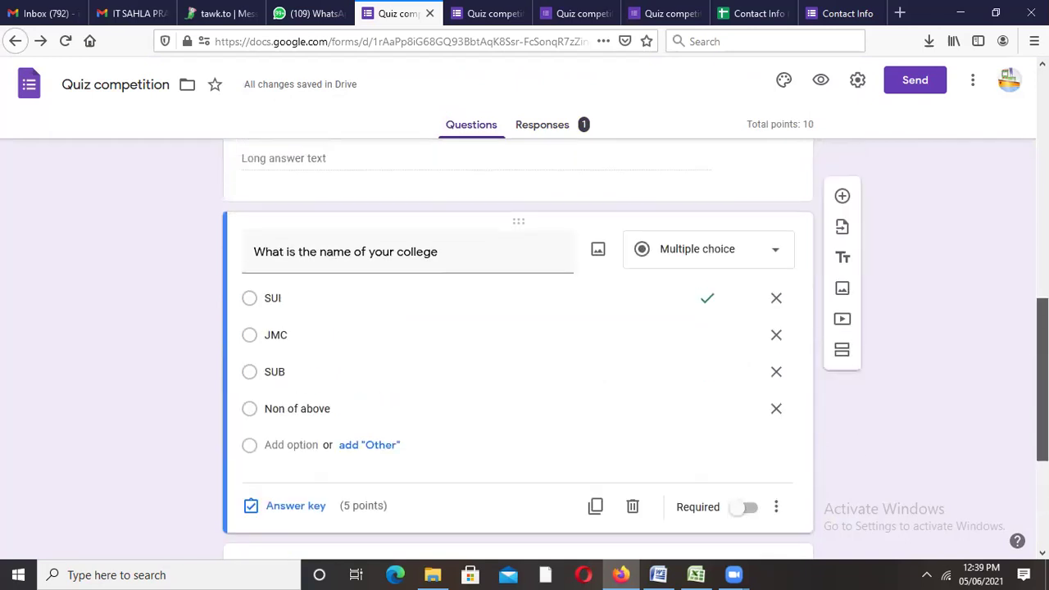
left_click(285, 508)
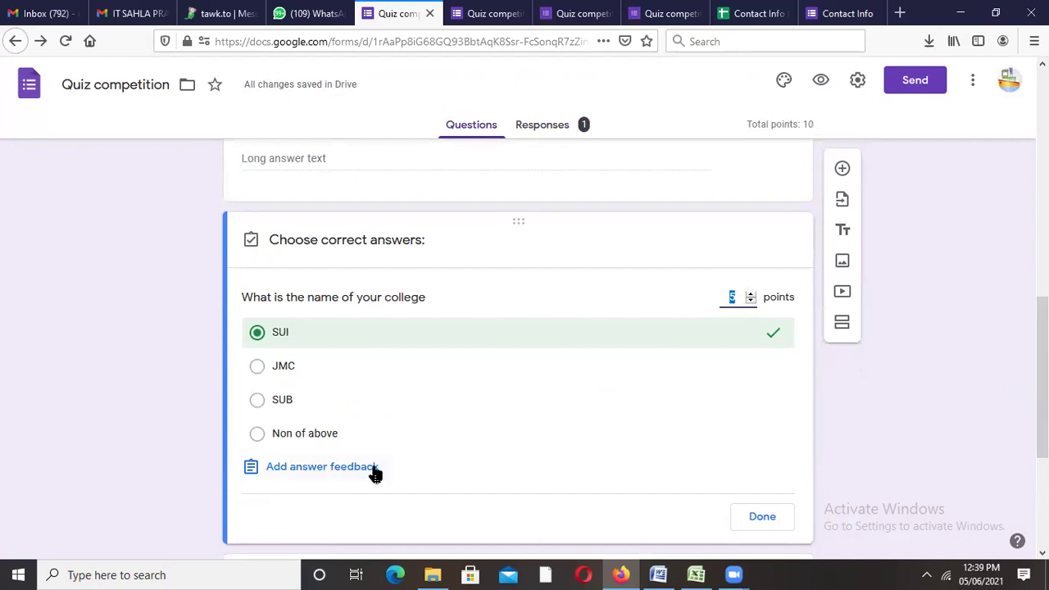
left_click(749, 292)
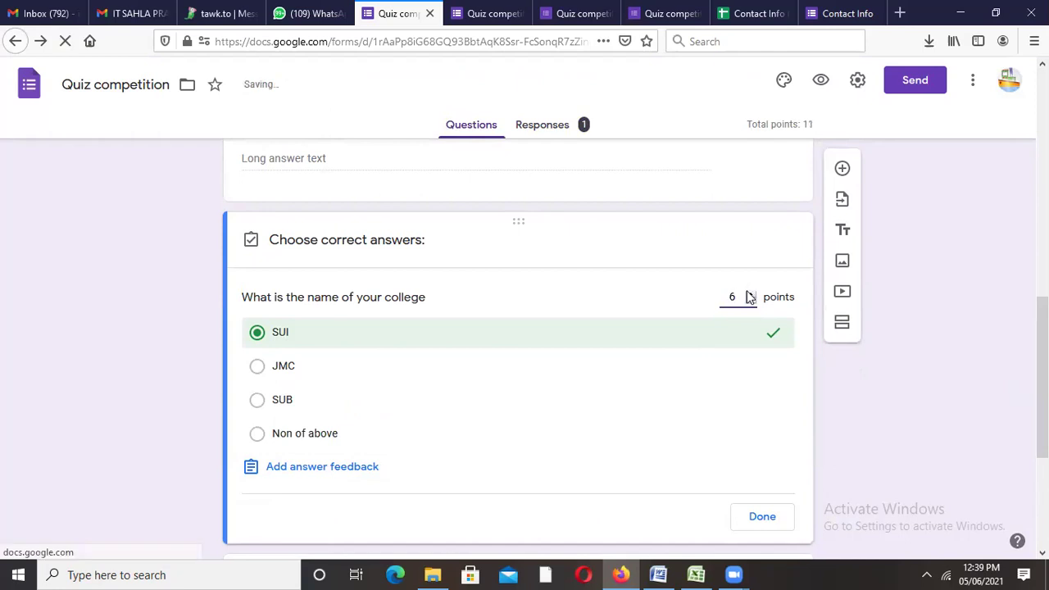
left_click(749, 293)
left_click(749, 293)
left_click(749, 293)
left_click(749, 293)
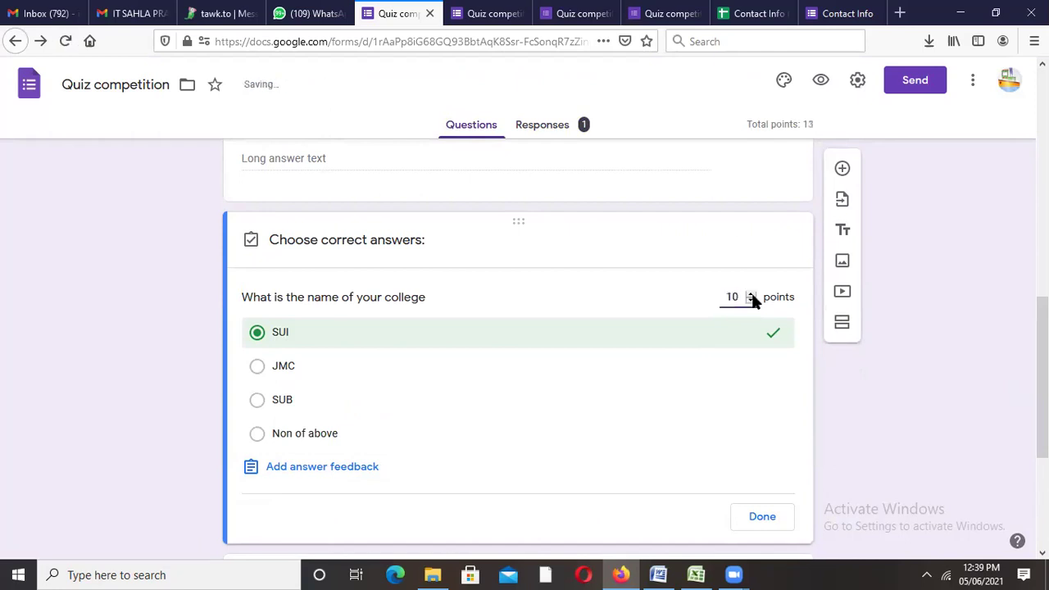
left_click(770, 516)
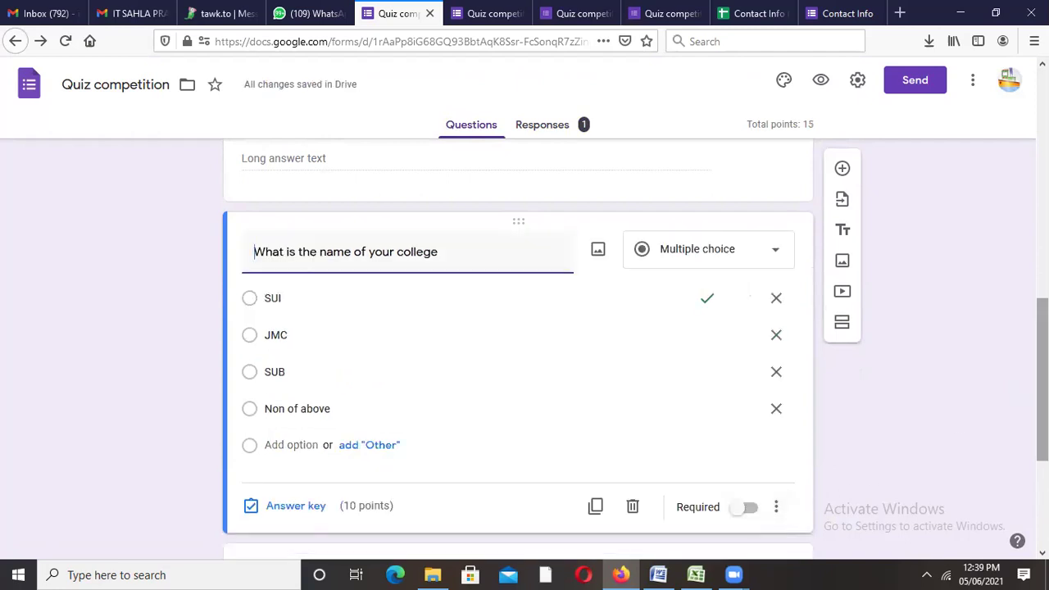
Step: Open the Department question for editing, then switch to the recorded-response tab
scroll(518, 344, "up", 3)
scroll(517, 344, "down", 6)
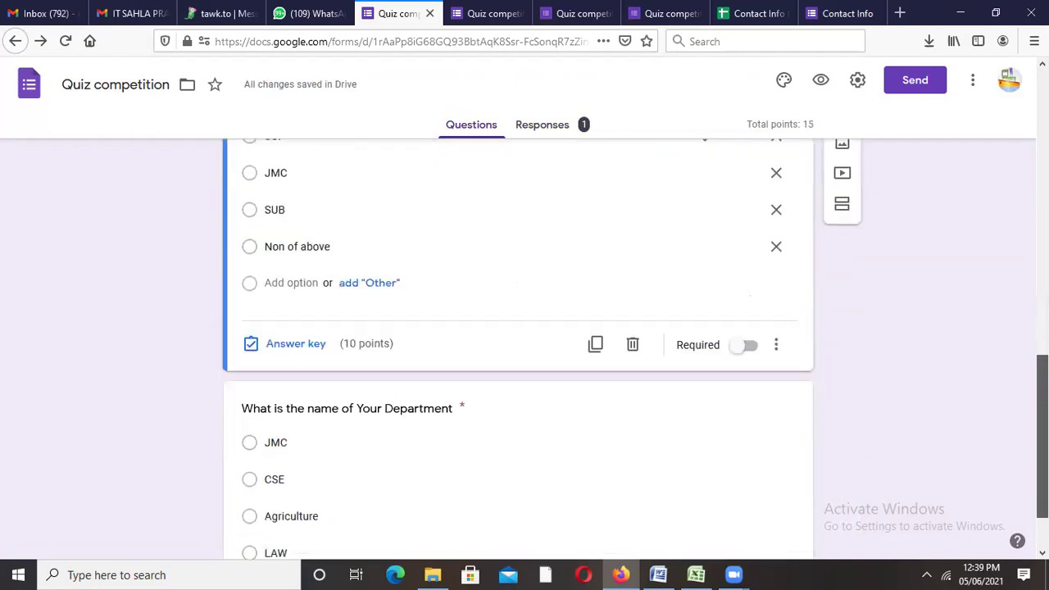
left_click(374, 405)
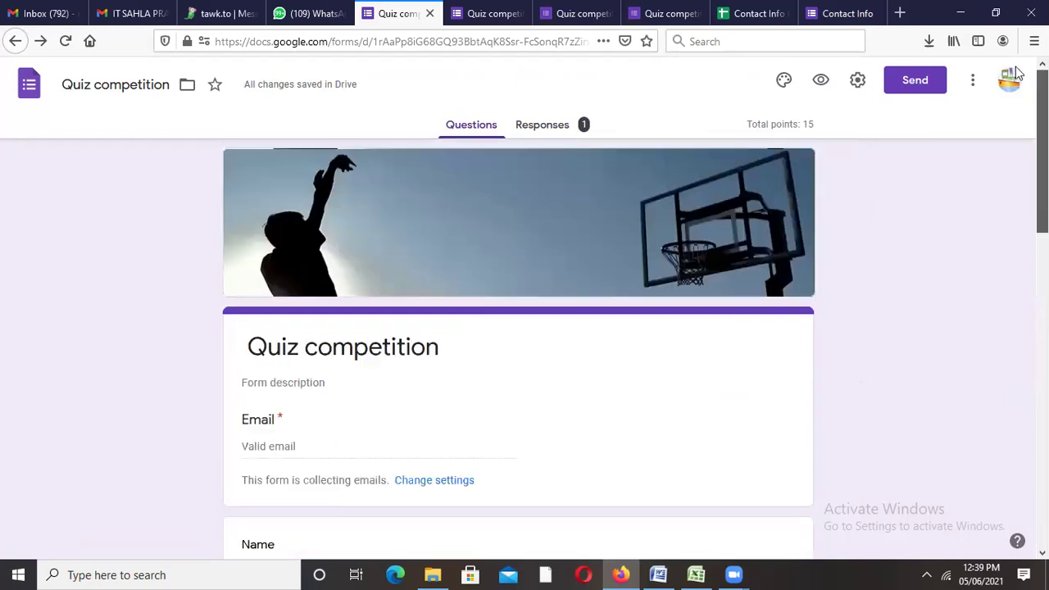
left_click_drag(1042, 459, 1041, 123)
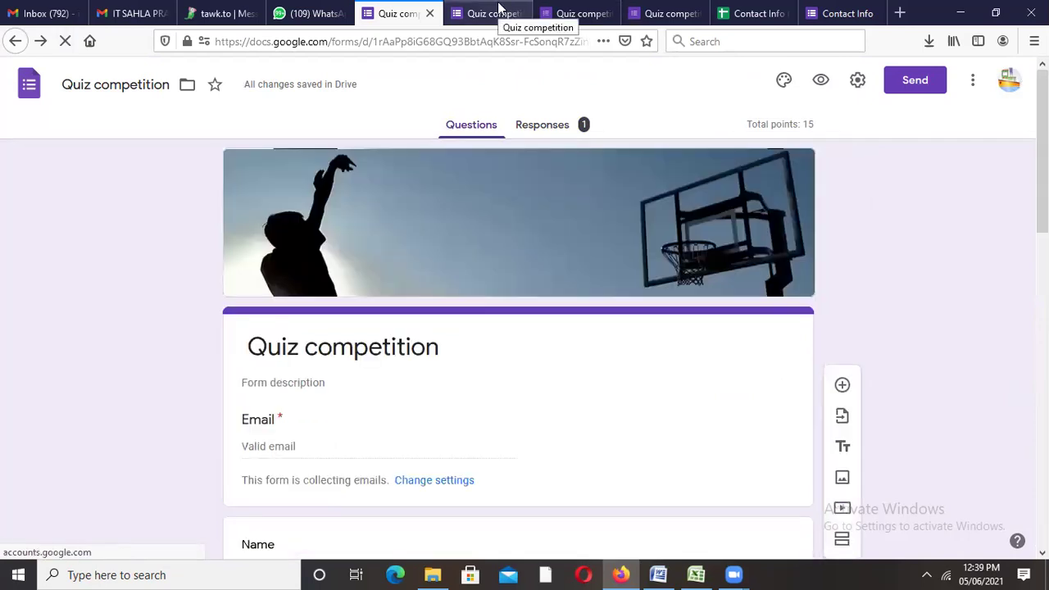
left_click(497, 15)
Step: Reload the respondent page to confirm 'You've already responded', then return to the Quiz competition editor
left_click(557, 41)
key("Return")
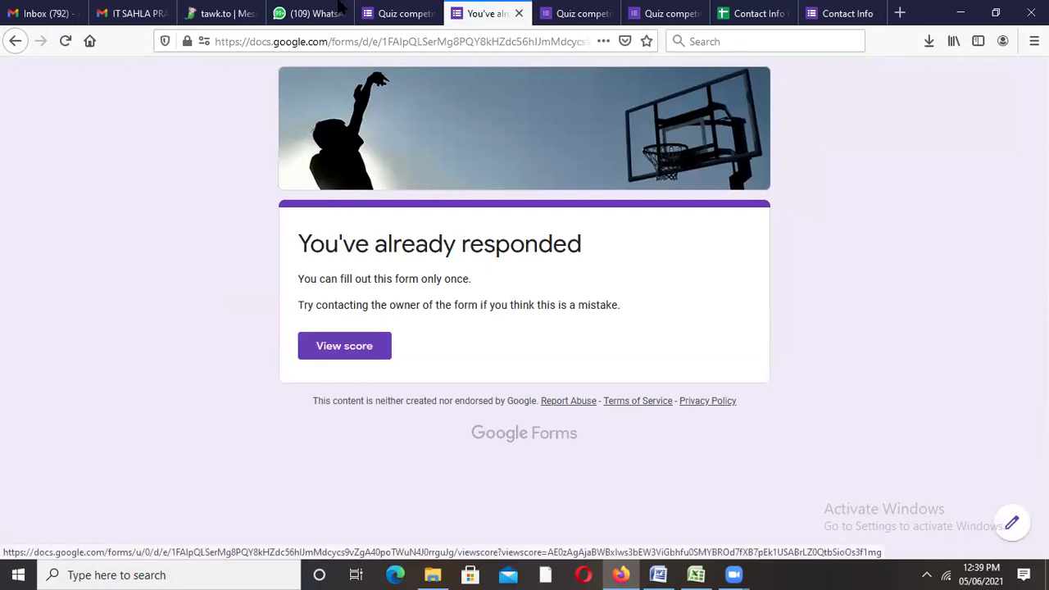
left_click(373, 19)
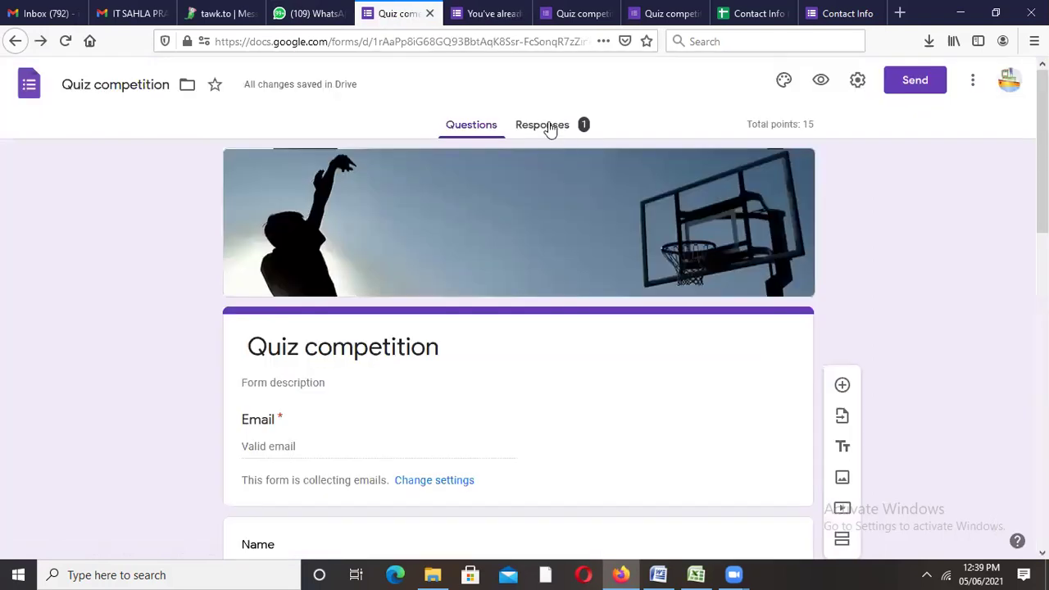
Step: From the Responses tab, link the quiz to a new 'Quiz competition (Responses)' spreadsheet
left_click(551, 130)
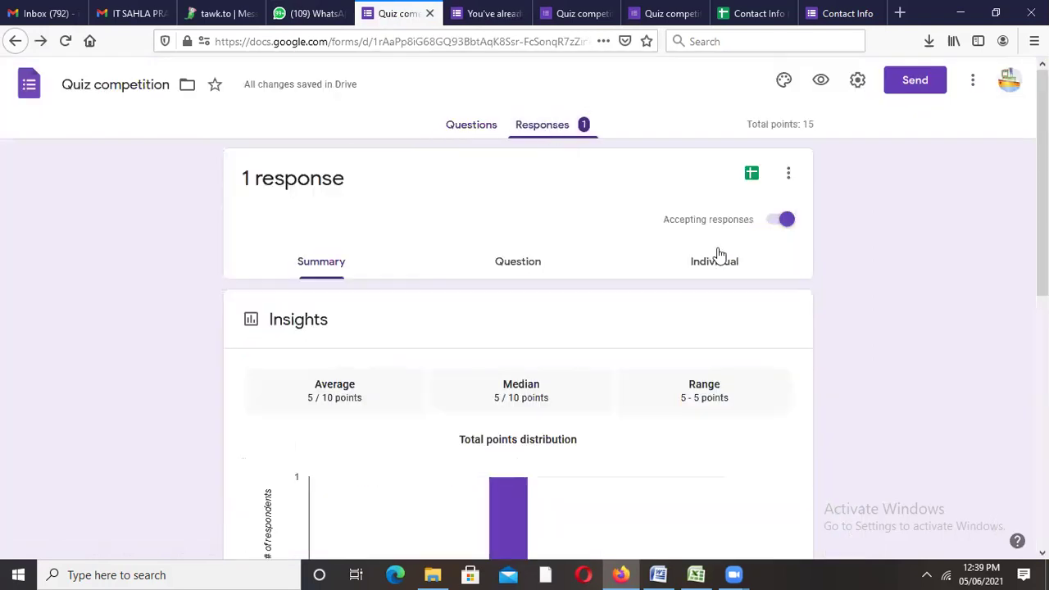
left_click(750, 176)
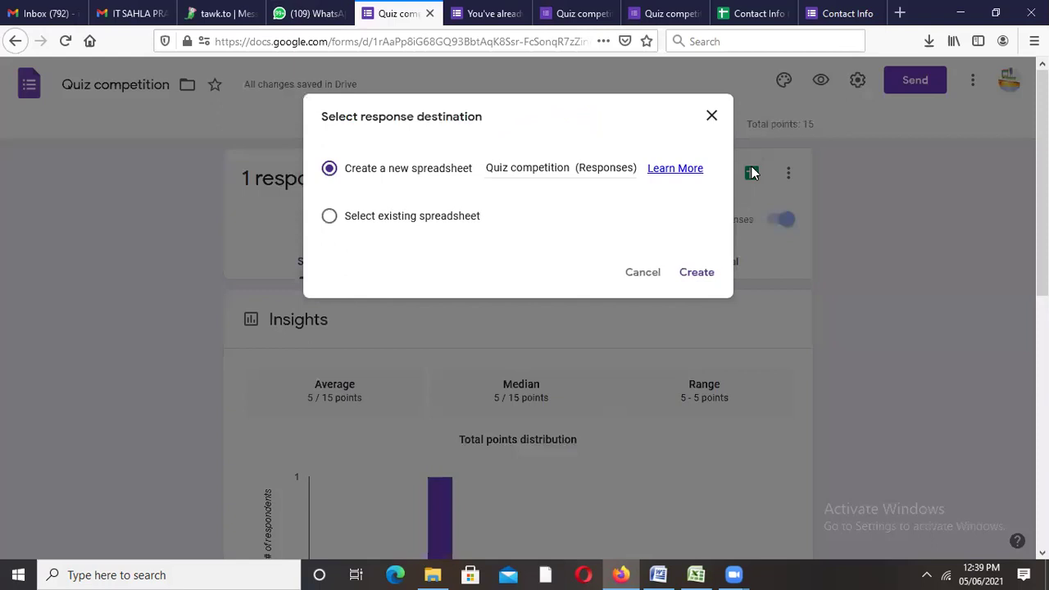
left_click(695, 273)
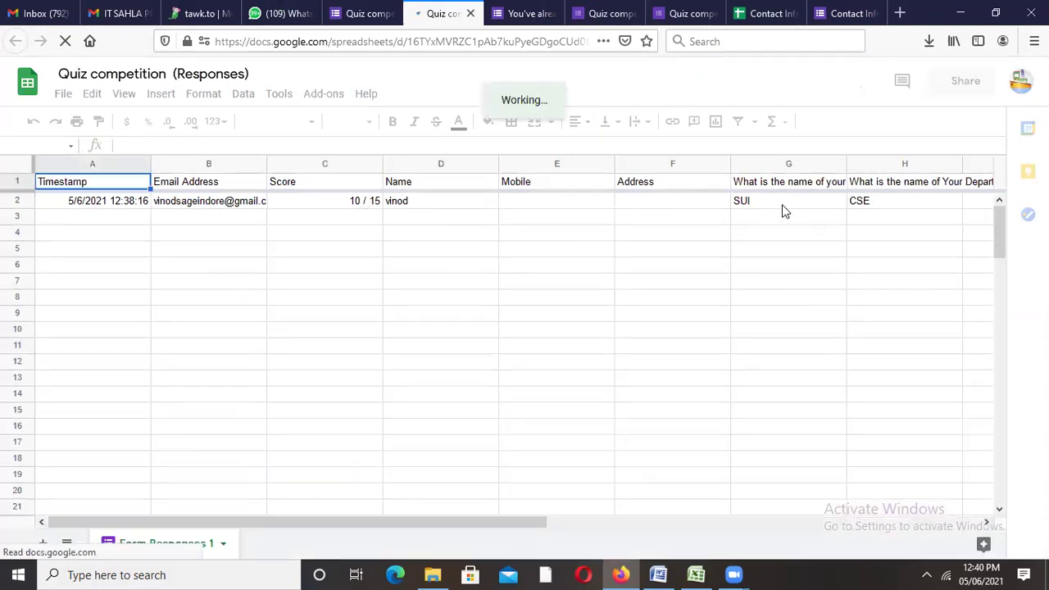
Step: Check the department answer in H2 and the 10 / 15 score in C2, then go back to the form
left_click(905, 199)
left_click(330, 202)
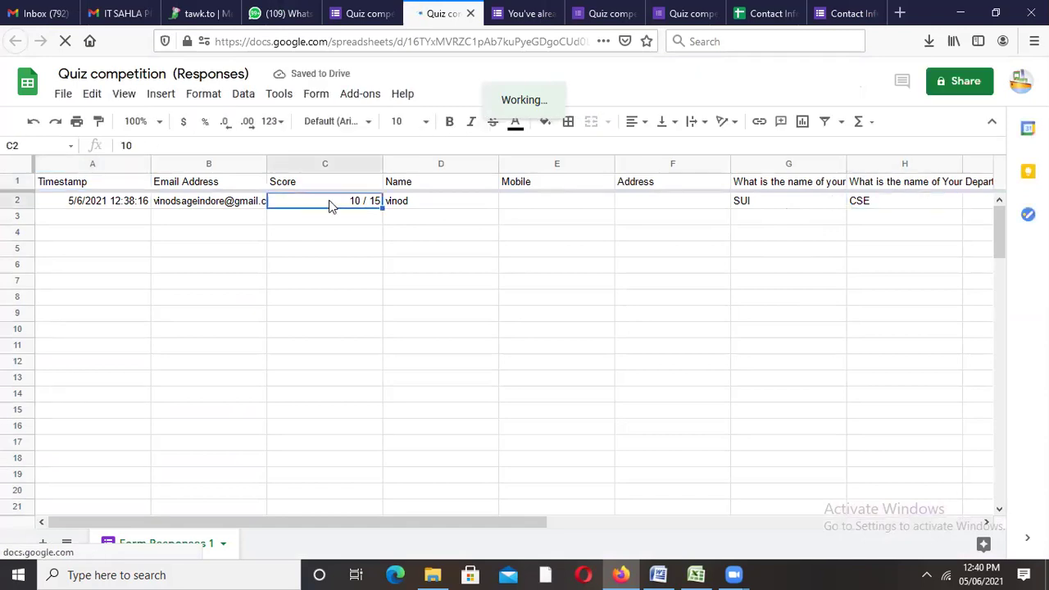
double_click(331, 200)
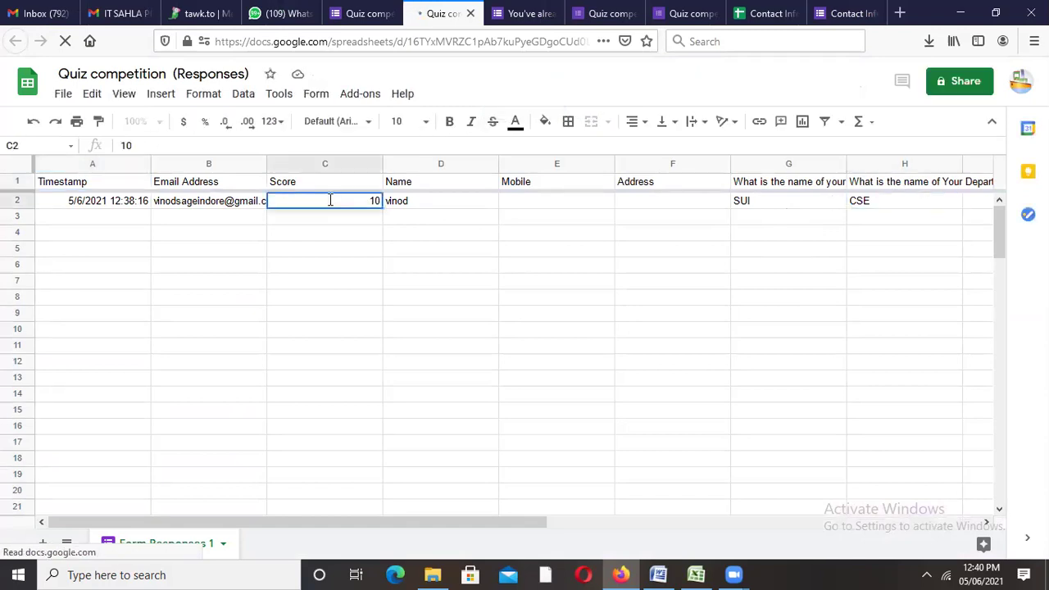
left_click(358, 14)
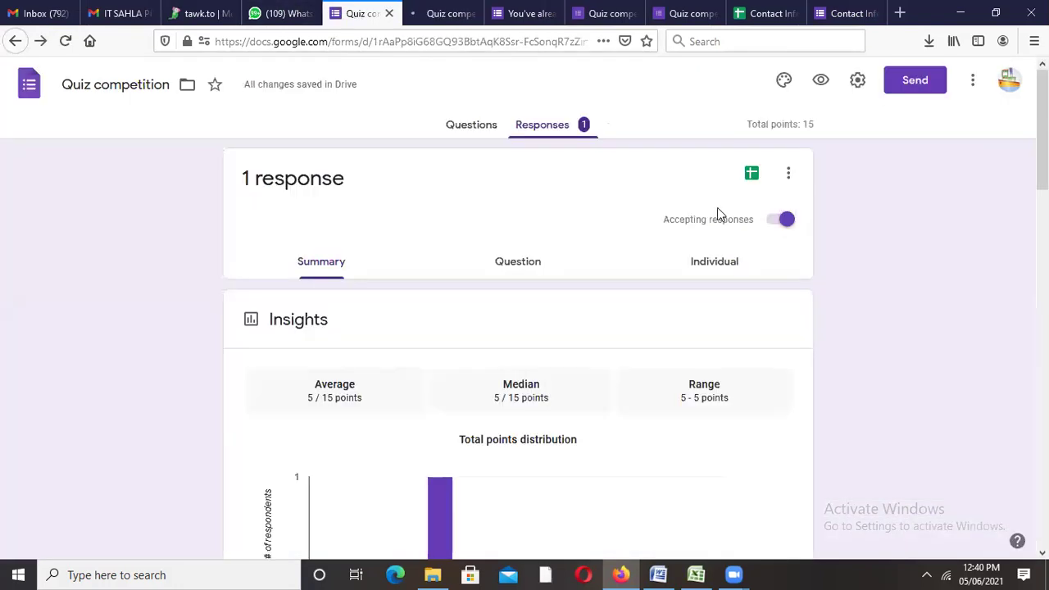
Step: Look over the respondent's scored form page showing 5/10 total points
mouse_move(977, 570)
left_click(590, 16)
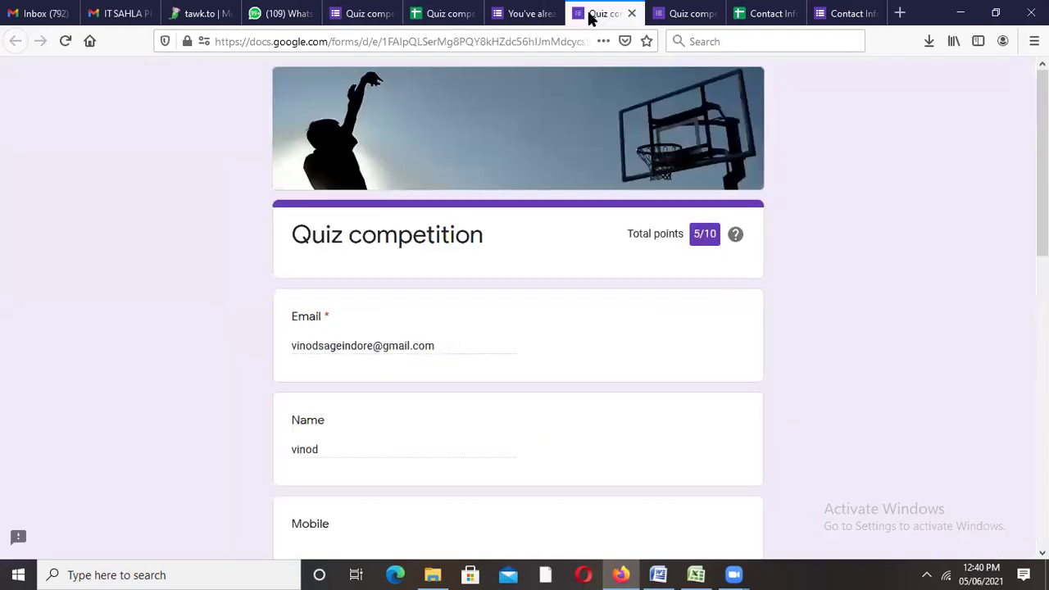
left_click(554, 40)
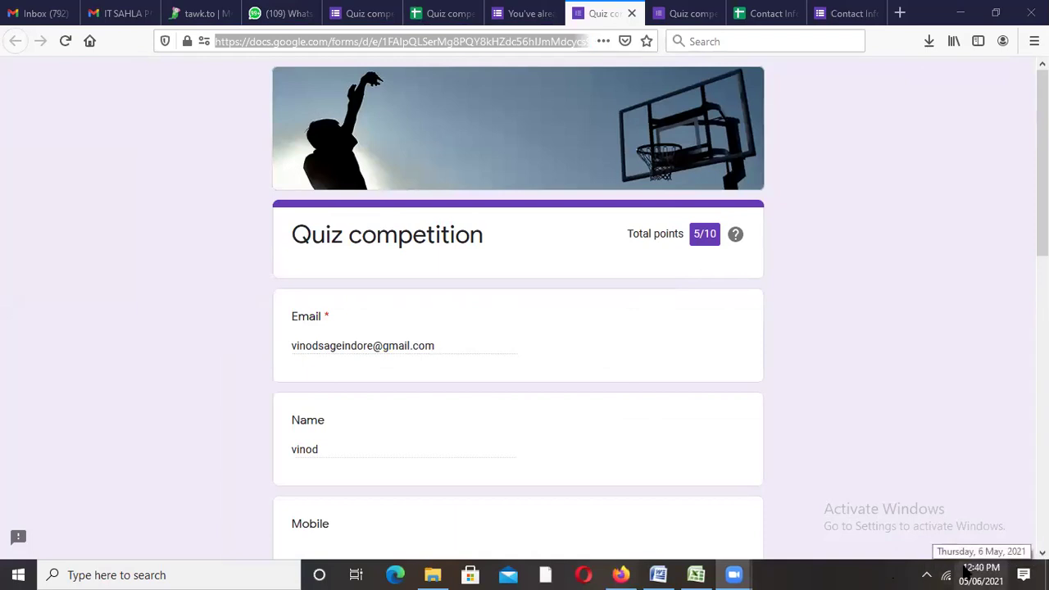
left_click(854, 350)
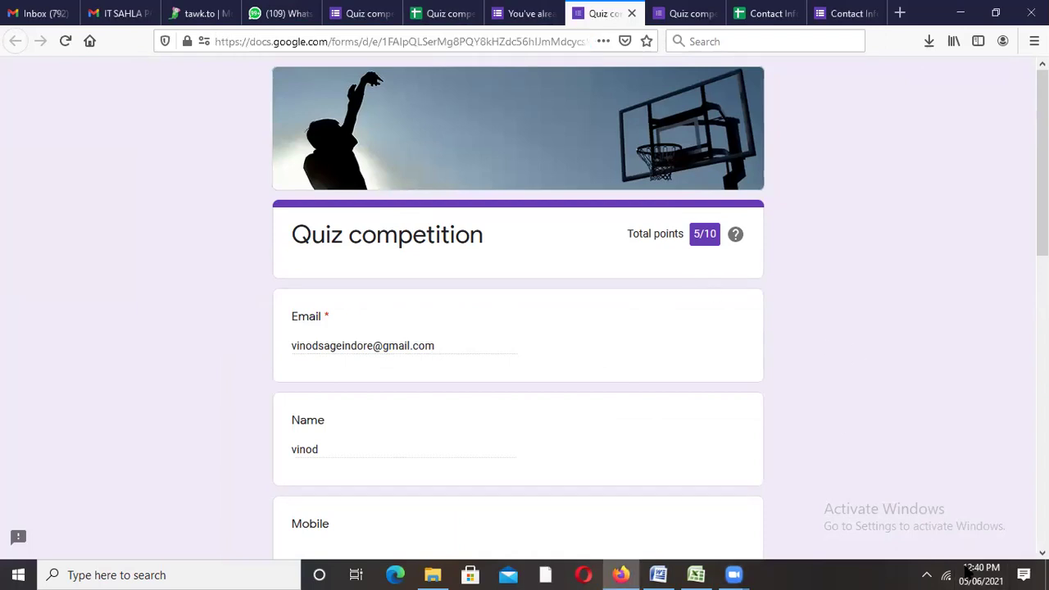
Step: Close the 'You've already responded' tab and return to the editor's responses page
mouse_move(980, 569)
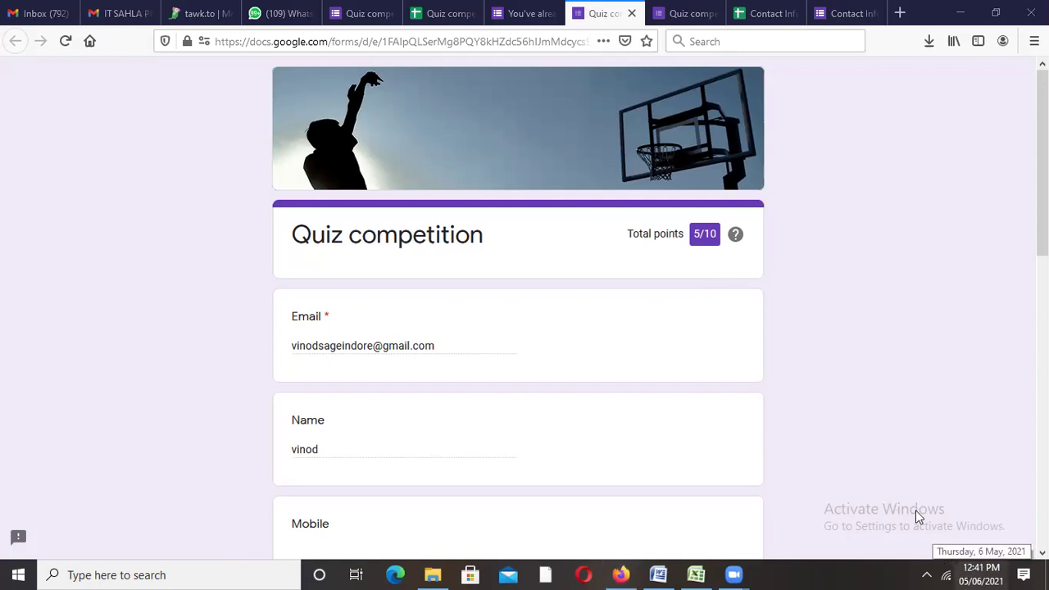
left_click(514, 14)
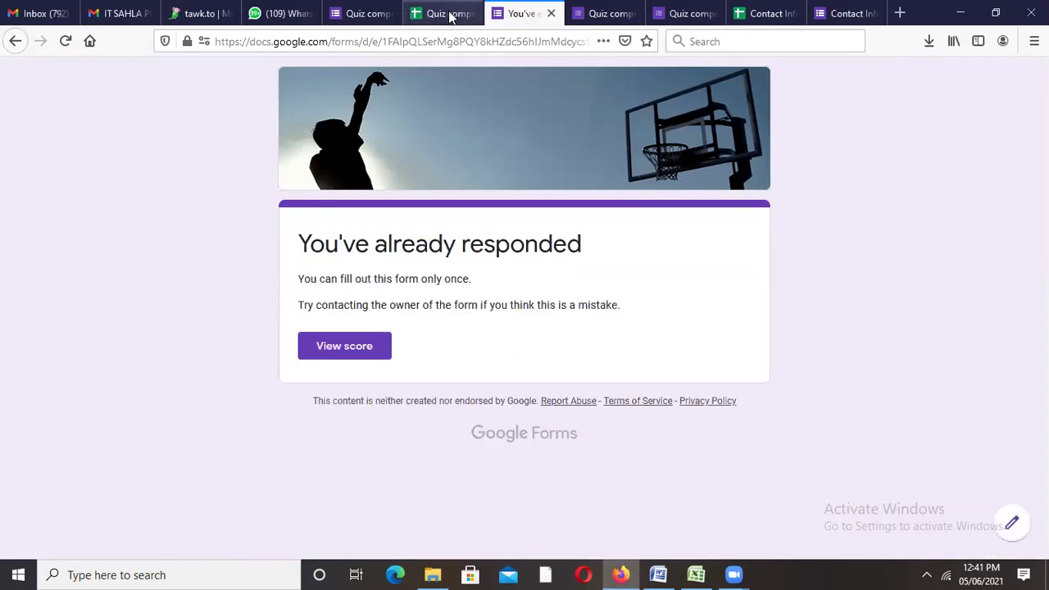
left_click(552, 14)
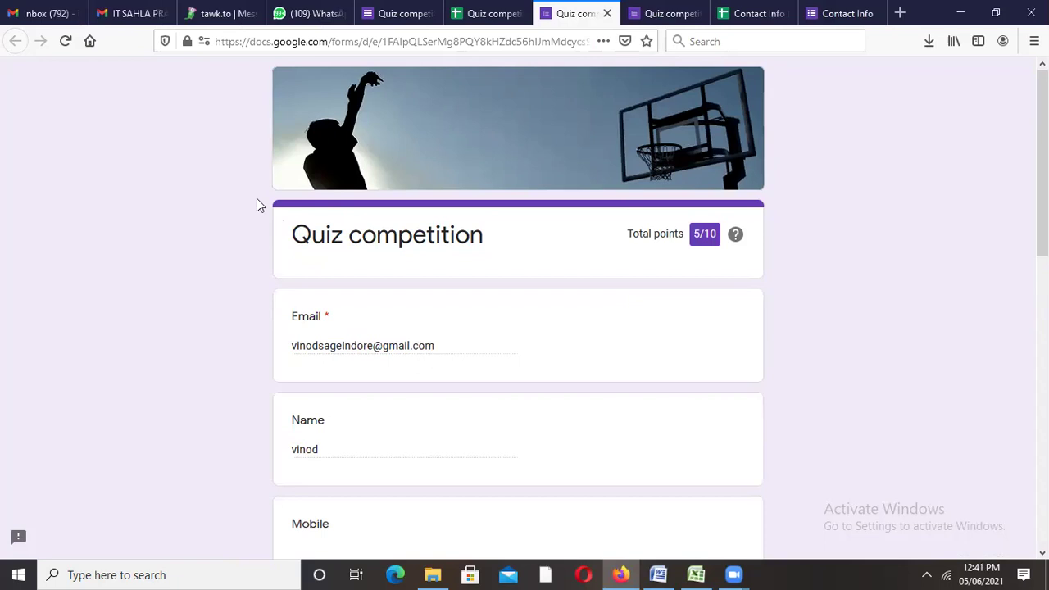
key("ctrl+shift+Tab")
key("ctrl+shift+Tab")
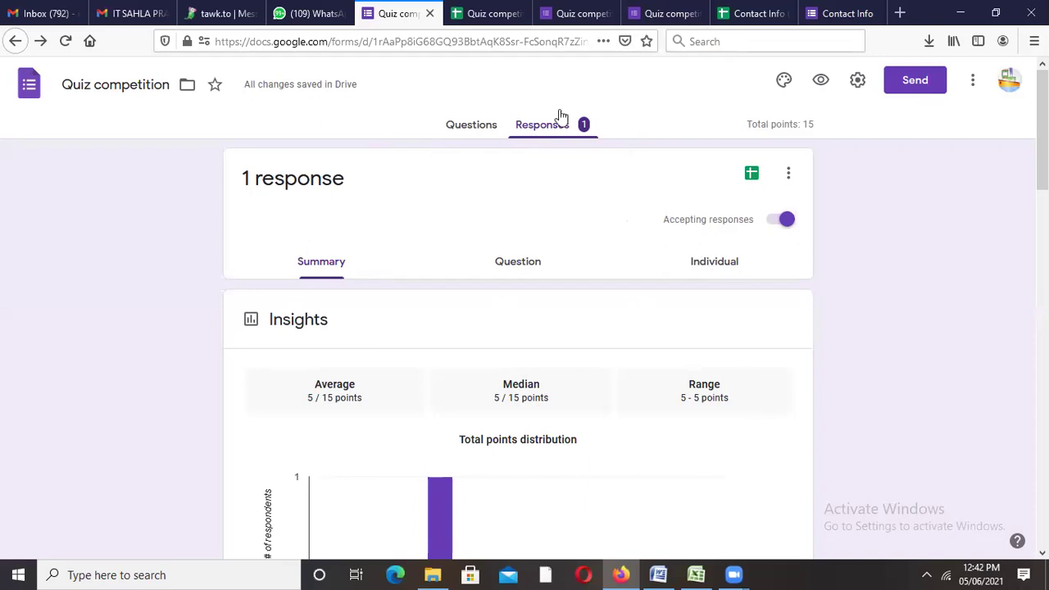
Step: Switch off 'Accepting responses' for the Quiz competition form
left_click(787, 221)
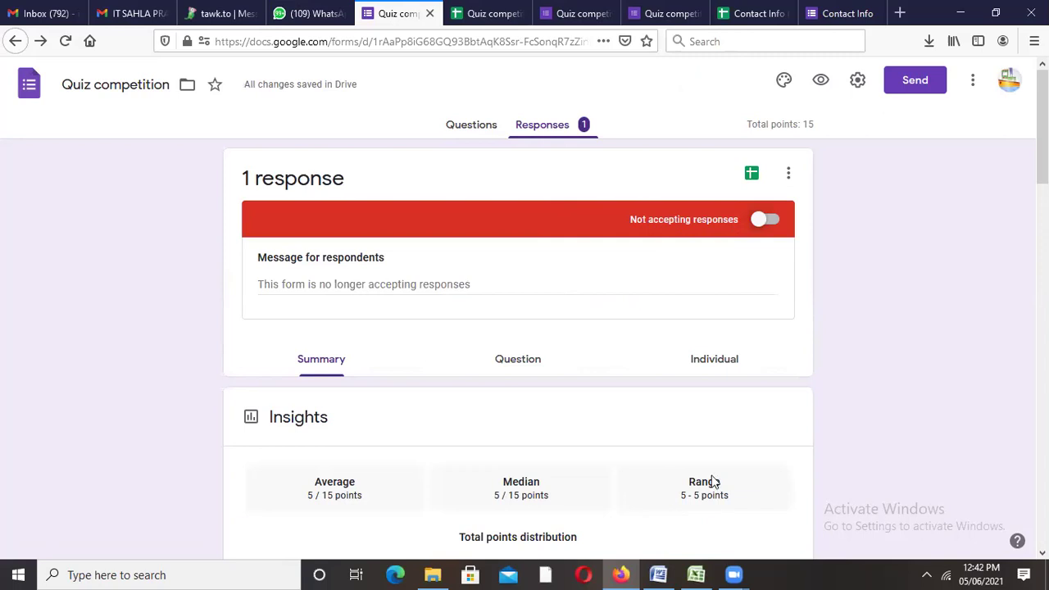
Step: Compare the scored form view, responses spreadsheet and responses page, then open the Questions page
left_click(561, 20)
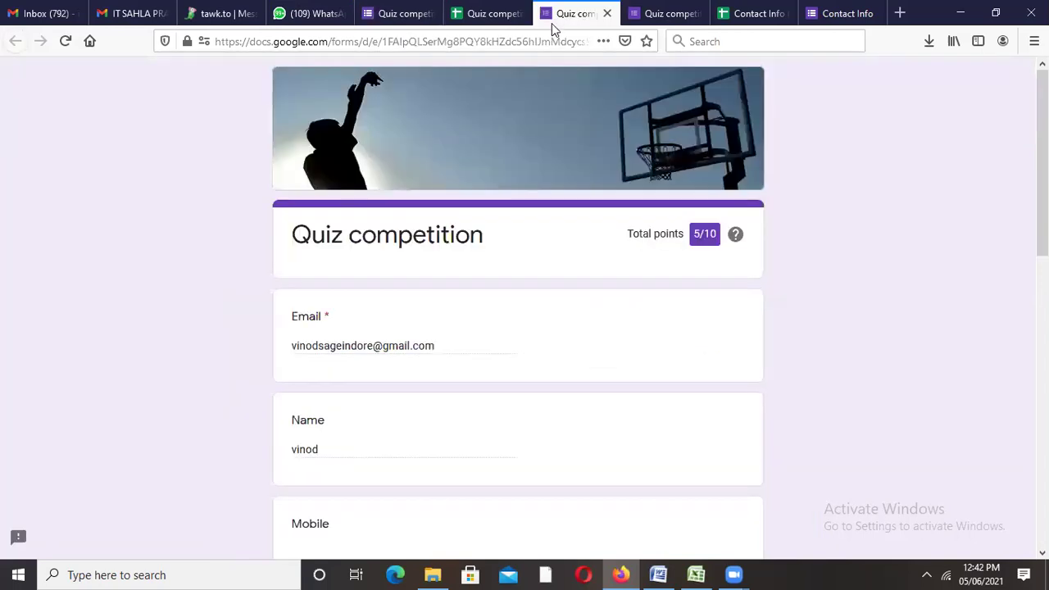
left_click(550, 42)
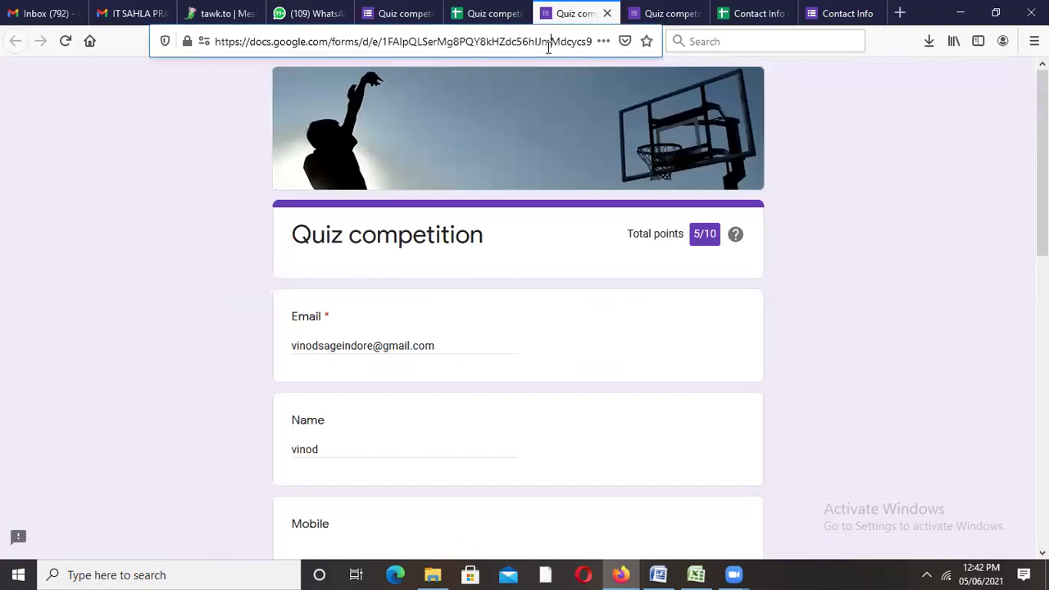
left_click(483, 14)
left_click(408, 15)
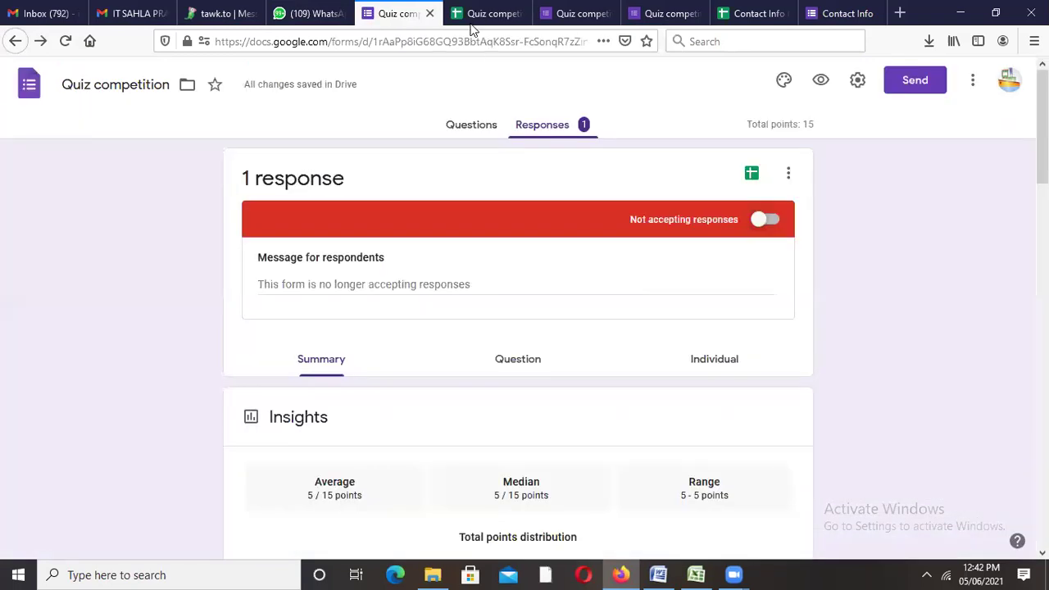
left_click(483, 14)
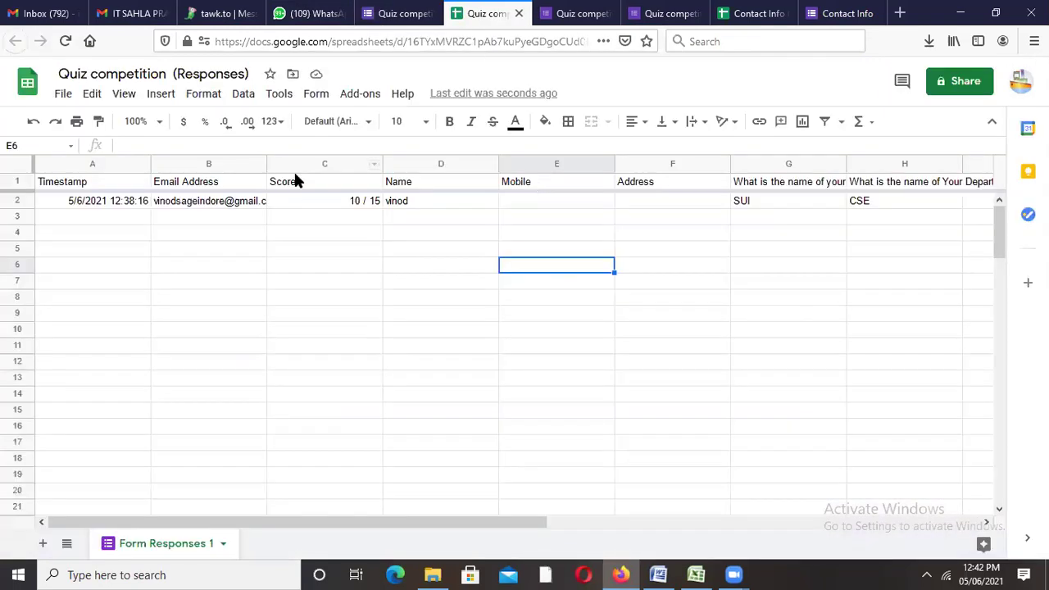
left_click(394, 15)
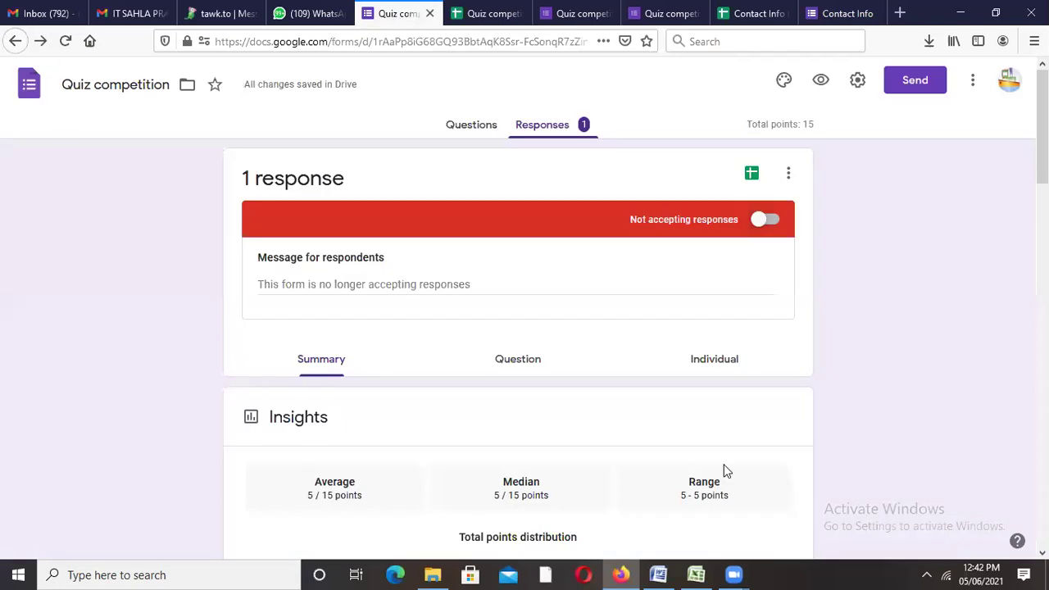
left_click(569, 14)
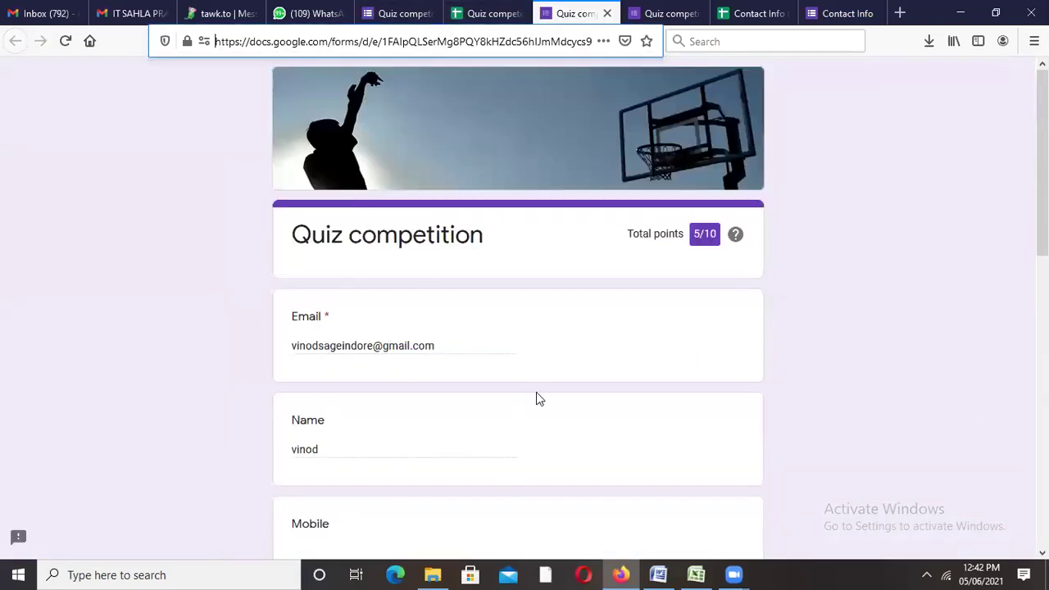
left_click(638, 13)
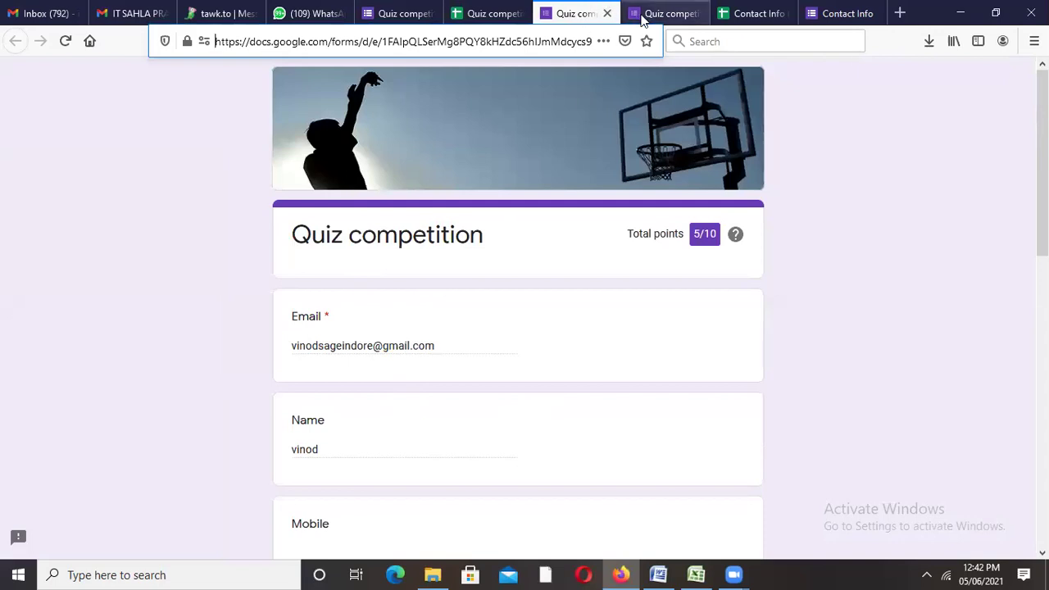
left_click(397, 15)
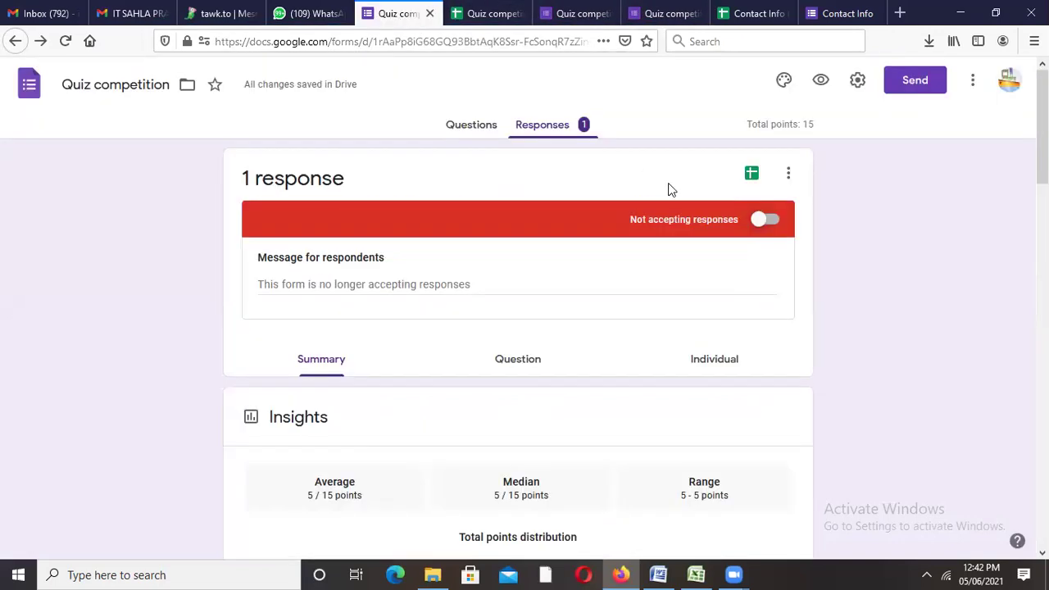
left_click(470, 123)
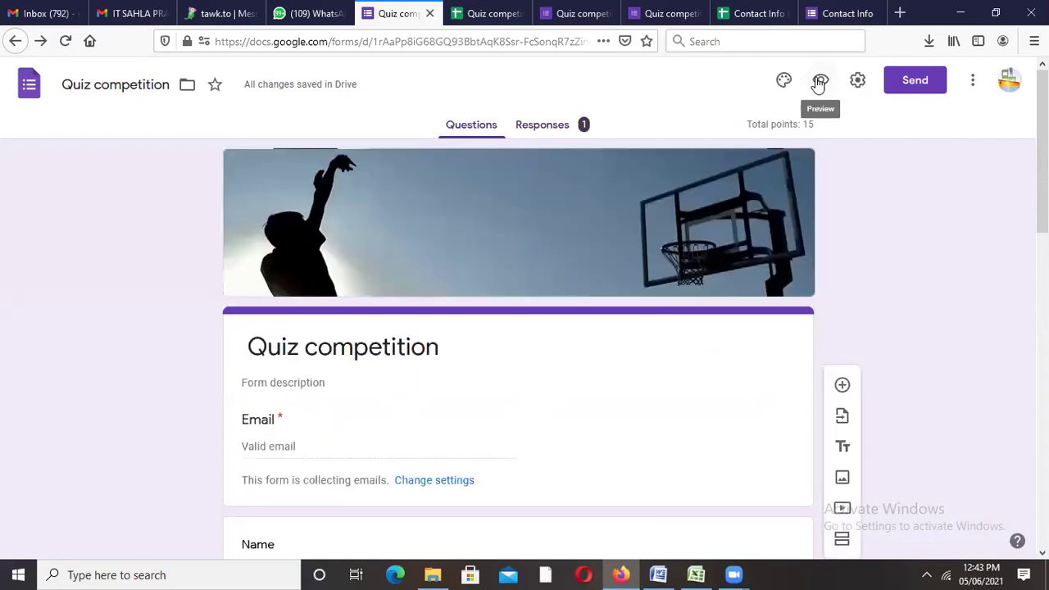
Step: Preview the closed form, then uncheck 'Limit to 1 response' in Settings and save
left_click(819, 81)
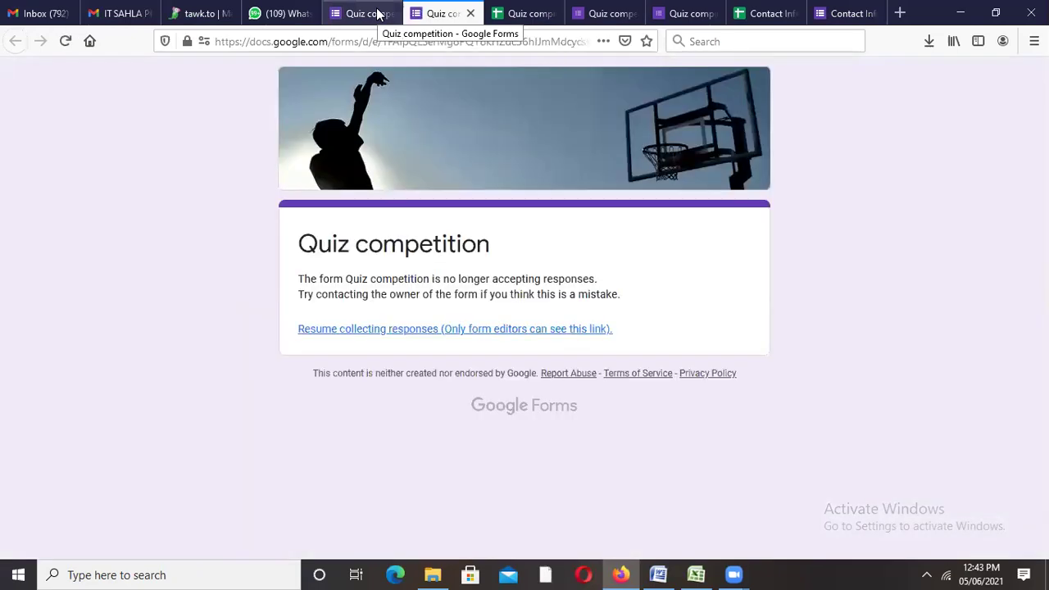
left_click(377, 13)
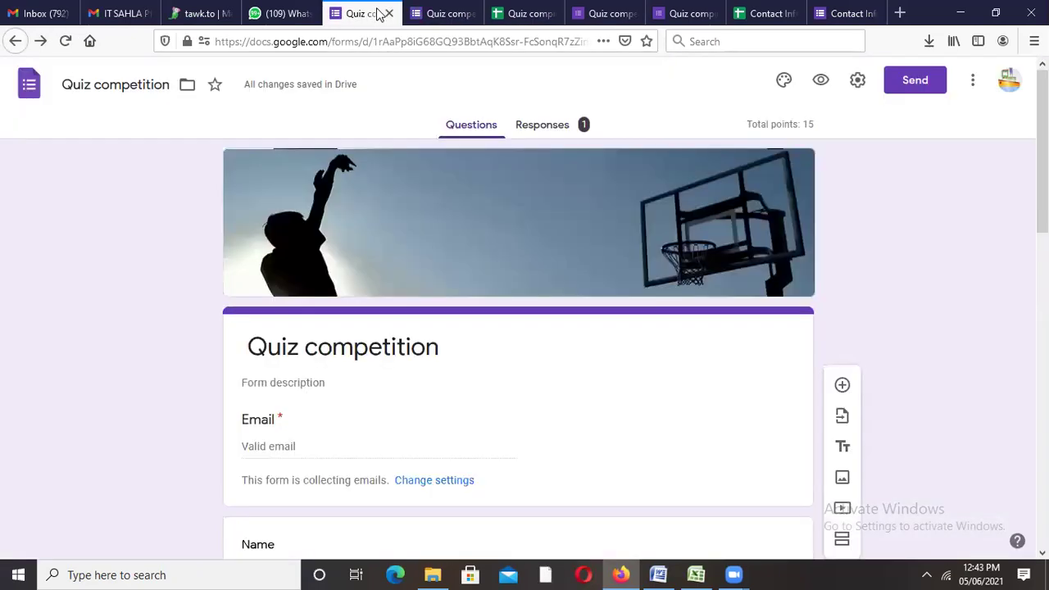
left_click(857, 80)
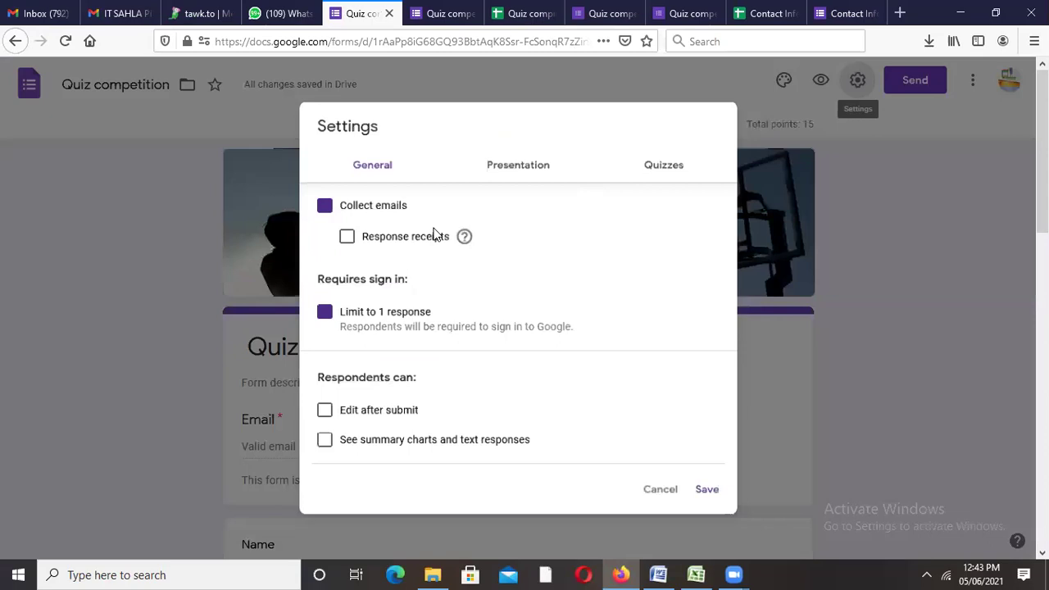
left_click(313, 313)
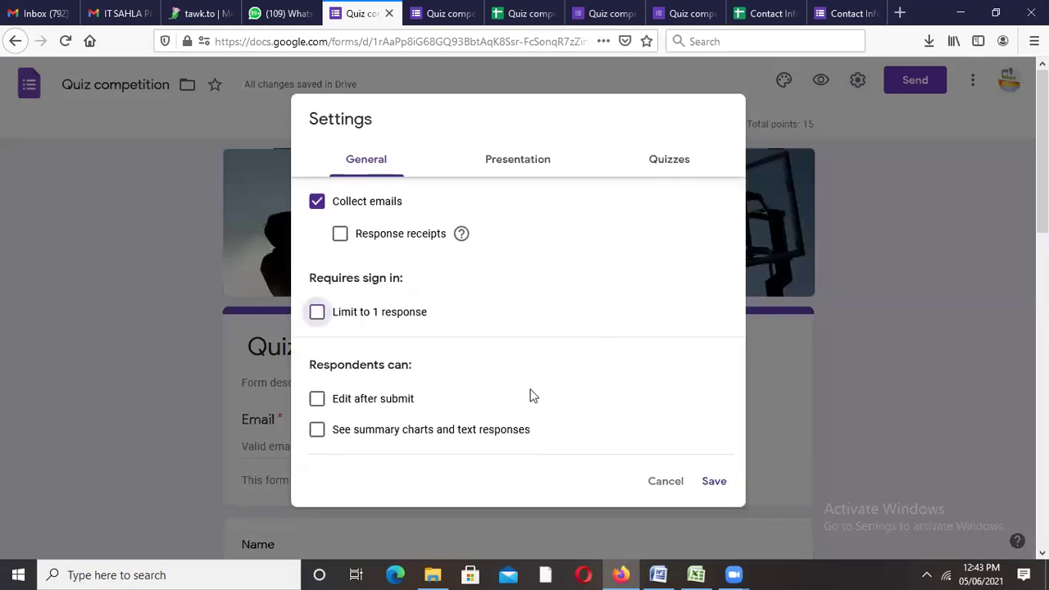
left_click(714, 484)
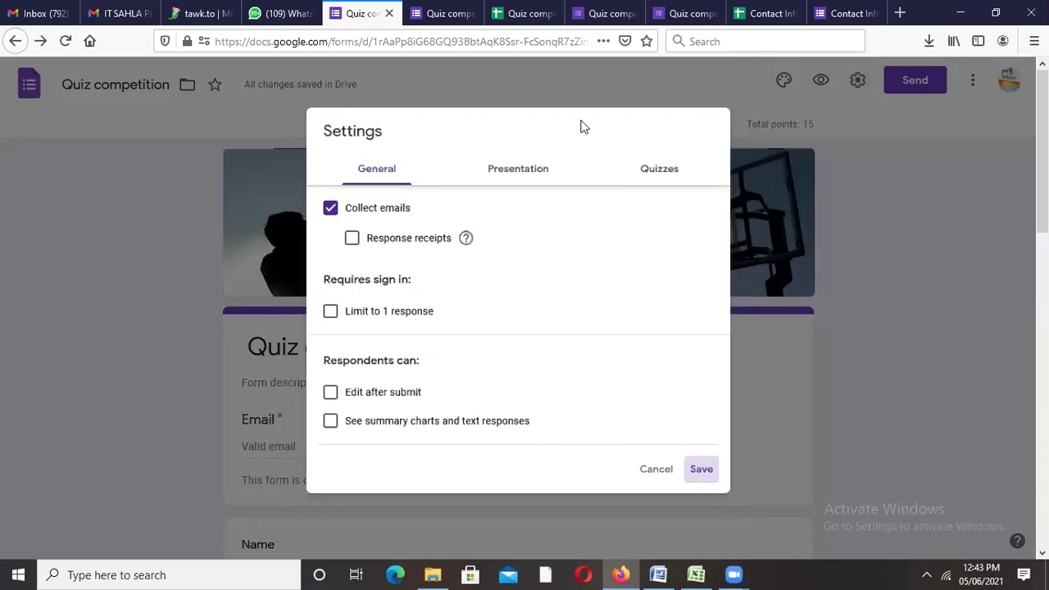
left_click(705, 477)
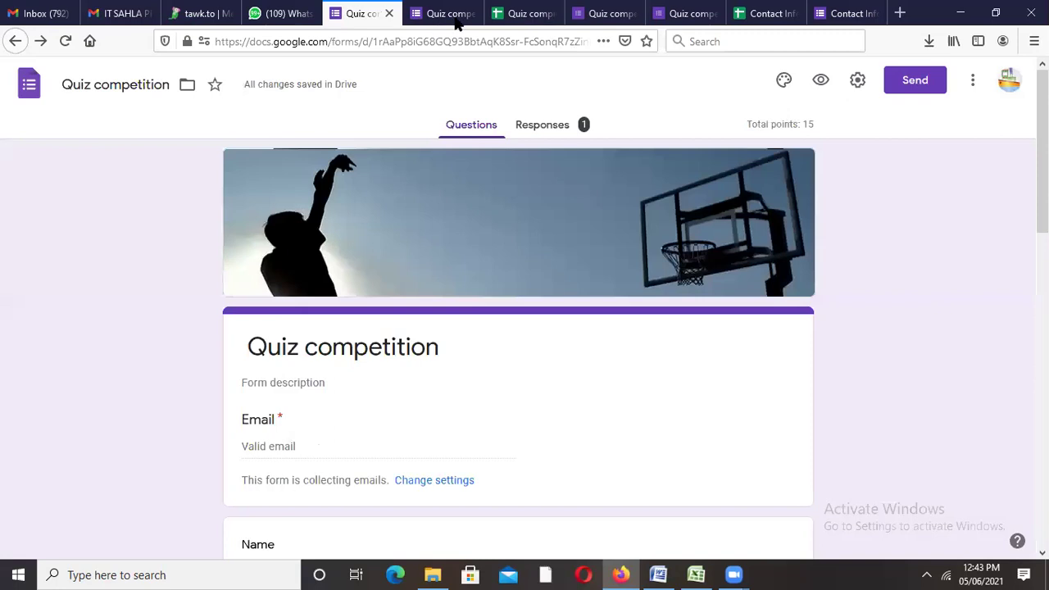
Step: Reload the closed form page and confirm resuming collection of responses
left_click(820, 81)
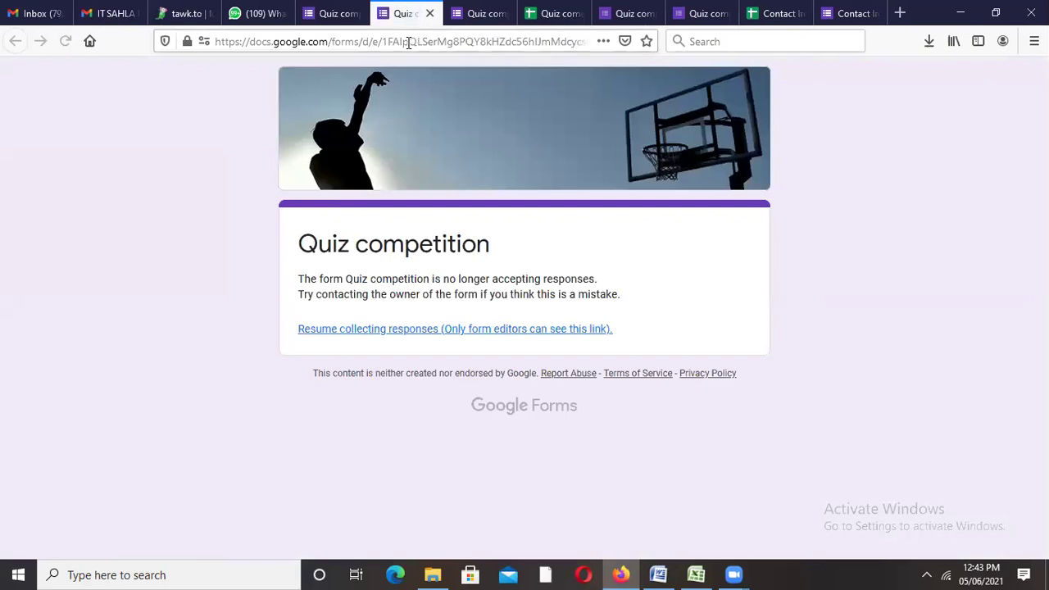
left_click(407, 41)
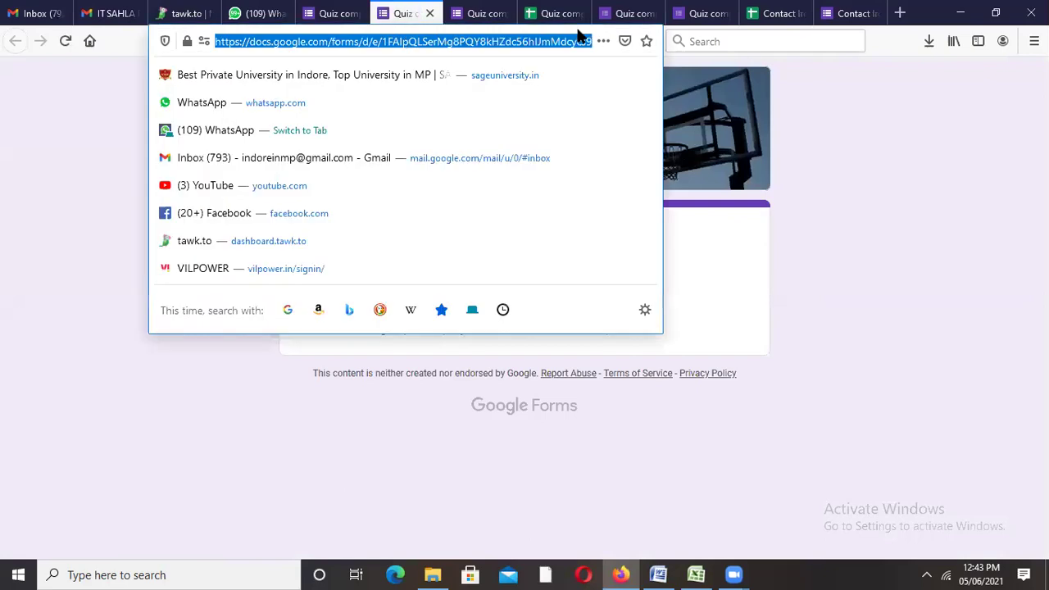
key("Return")
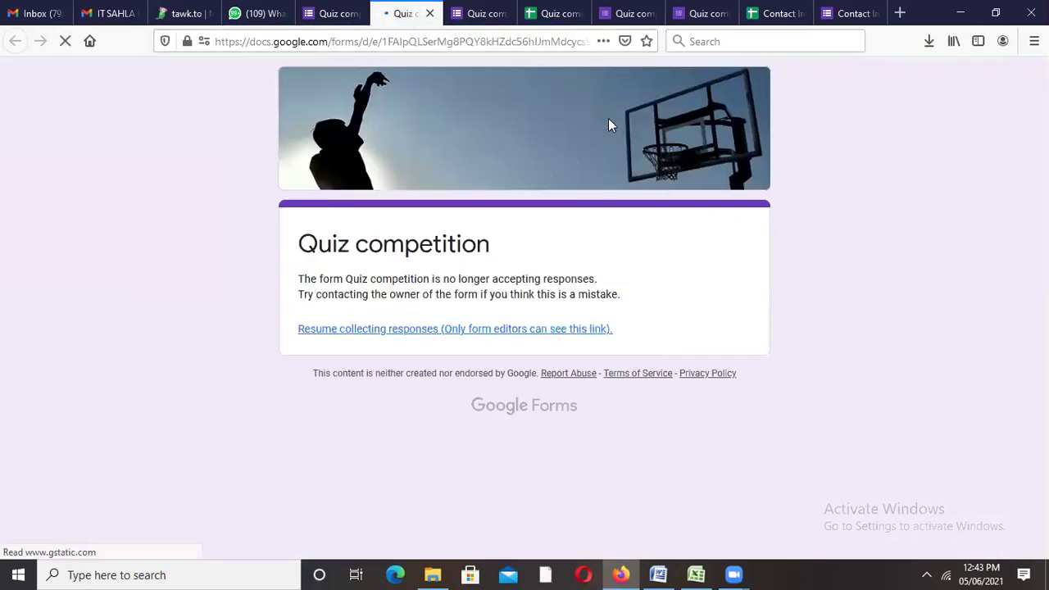
left_click(511, 332)
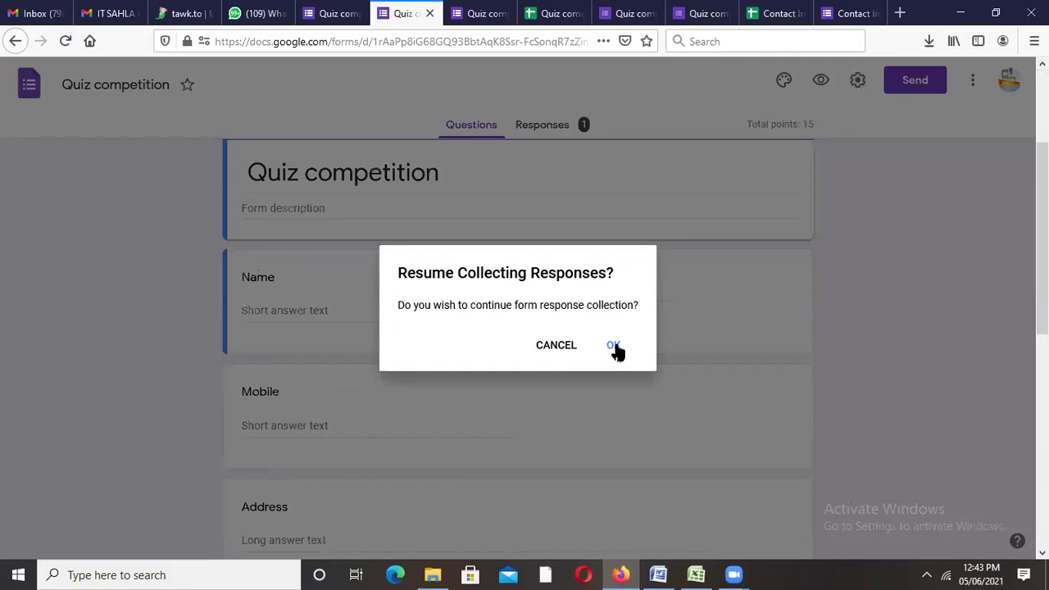
left_click(615, 346)
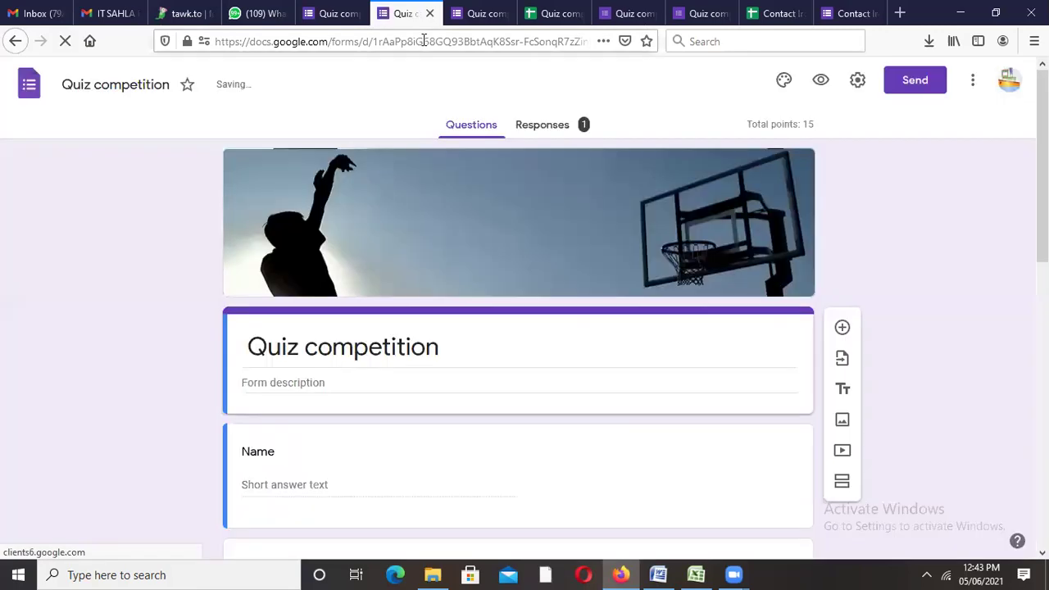
Step: Return to the form editor and show the response summary with 1 response at 5 / 15
left_click(424, 41)
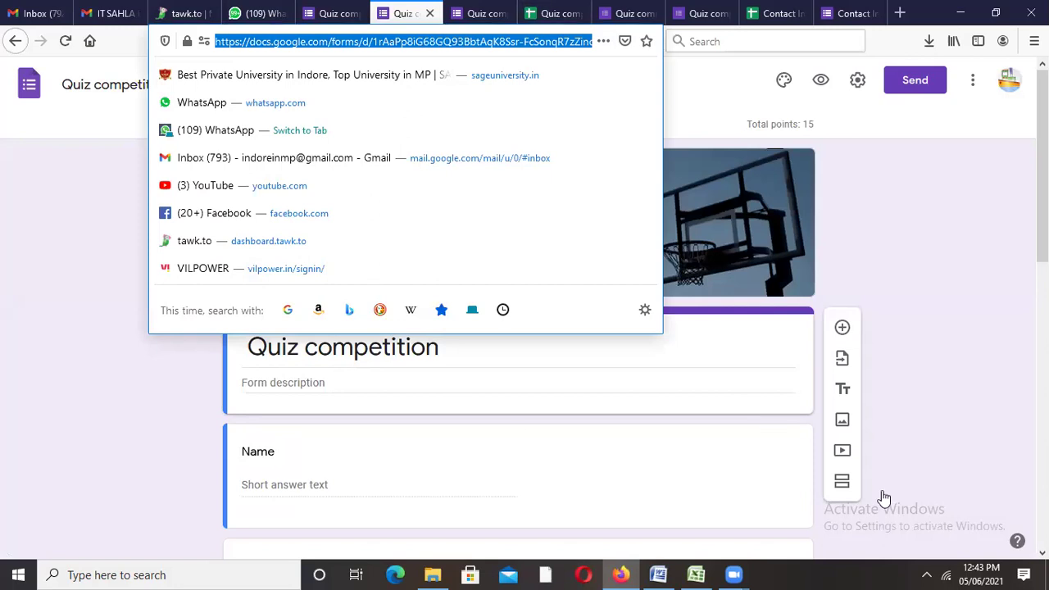
left_click(774, 323)
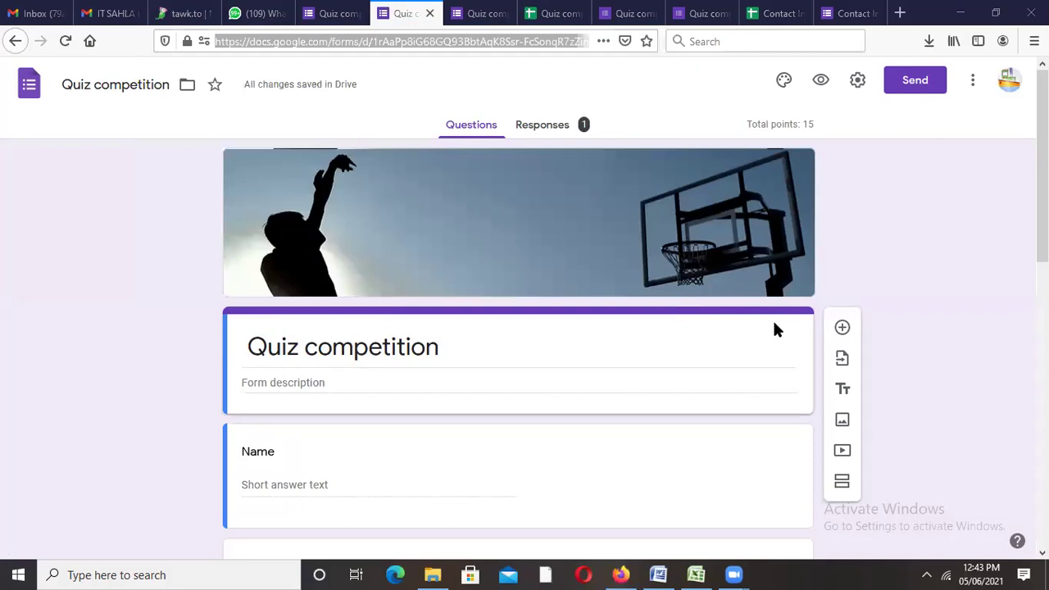
left_click(335, 12)
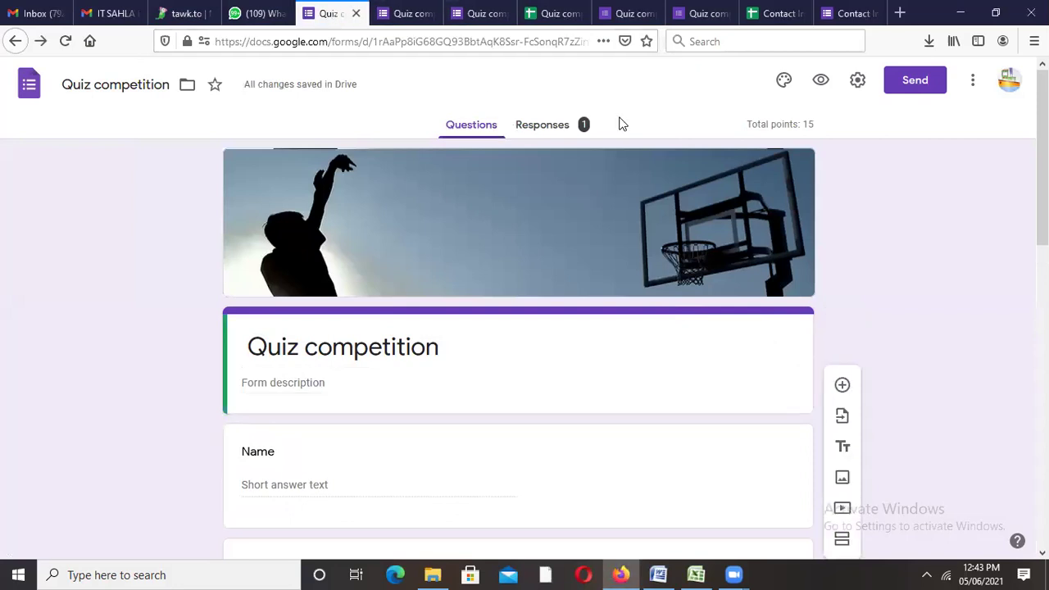
left_click(525, 133)
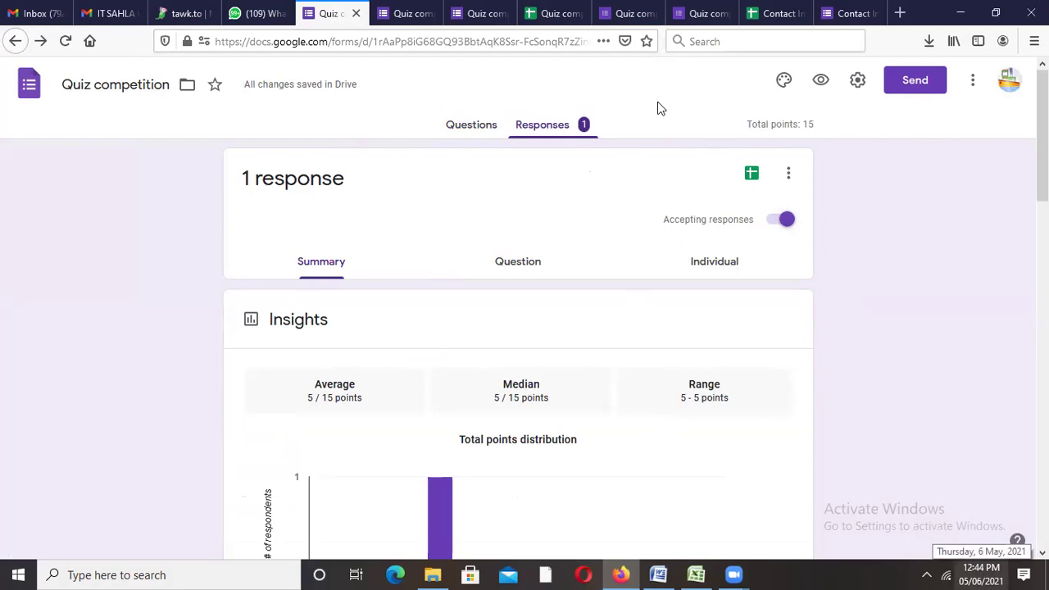
Step: Back in the form editor, scroll through the question cards while responses climb to 4
left_click(468, 14)
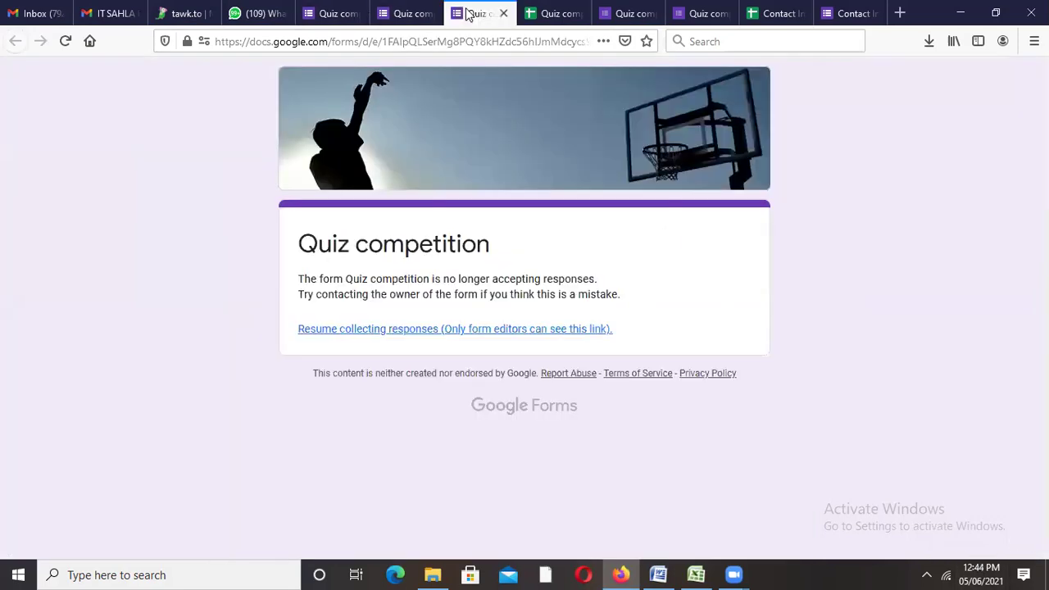
left_click(408, 14)
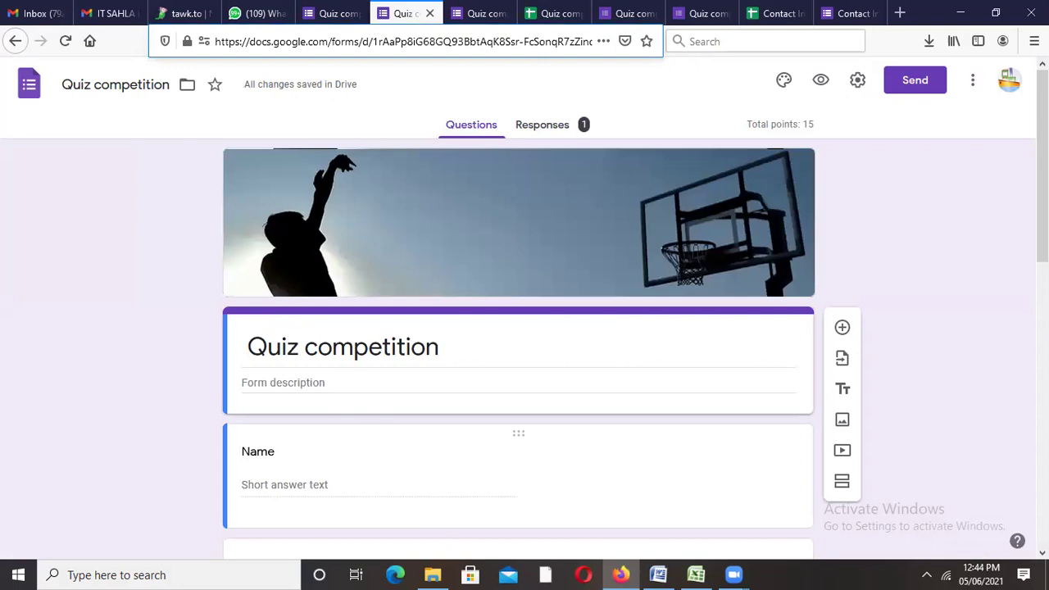
scroll(518, 345, "down", 6)
scroll(518, 344, "down", 1)
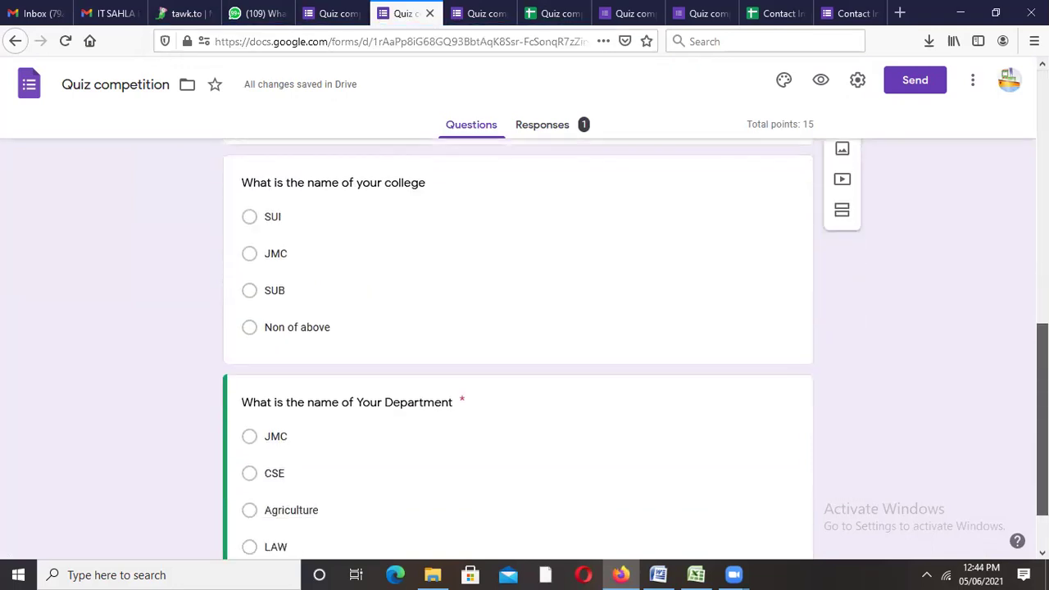
scroll(518, 345, "down", 1)
scroll(518, 344, "up", 5)
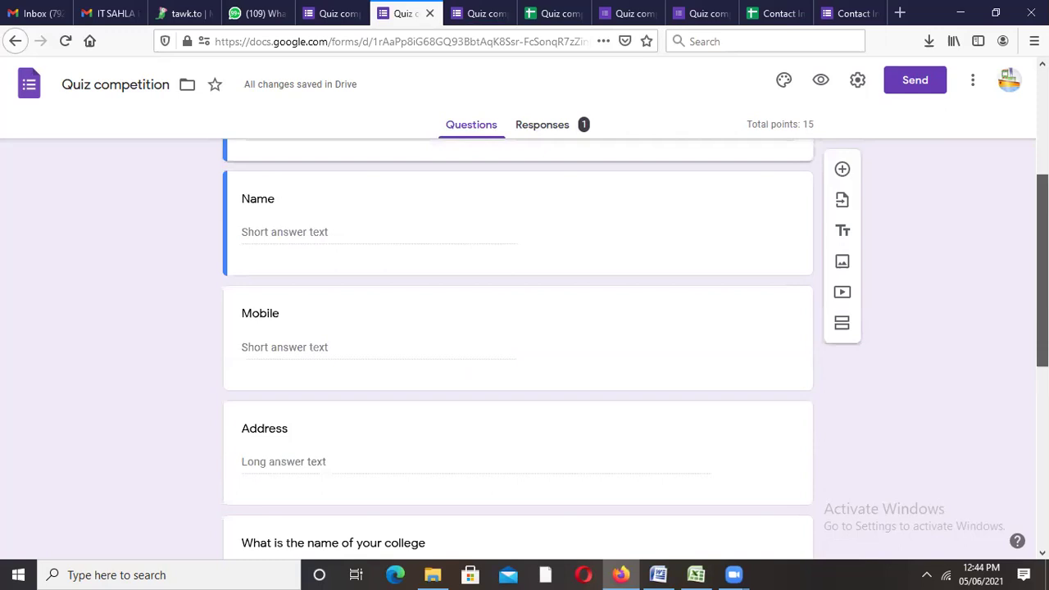
scroll(518, 344, "down", 5)
scroll(518, 344, "up", 7)
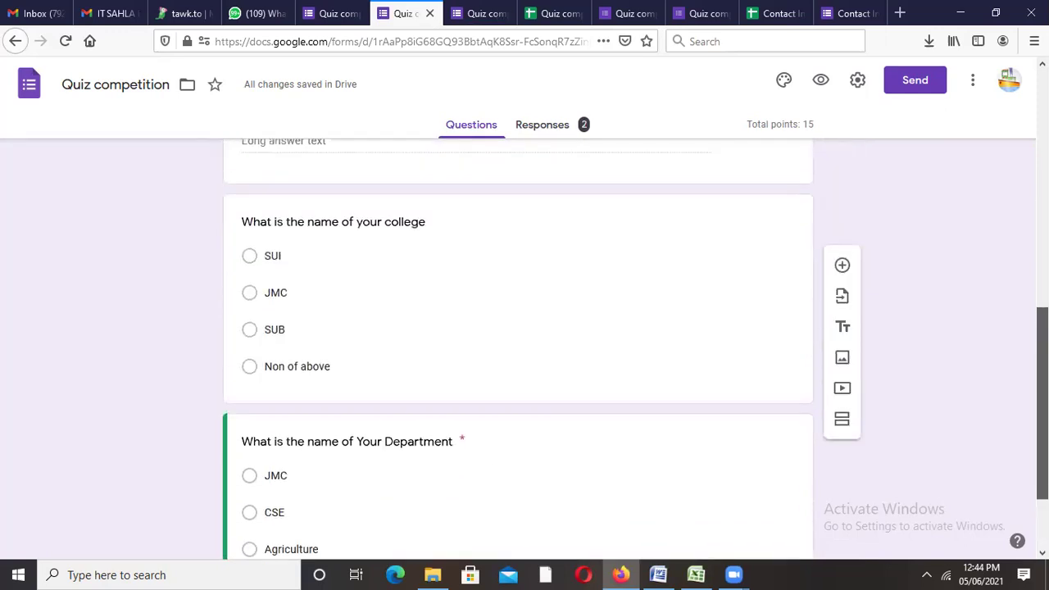
scroll(518, 344, "down", 7)
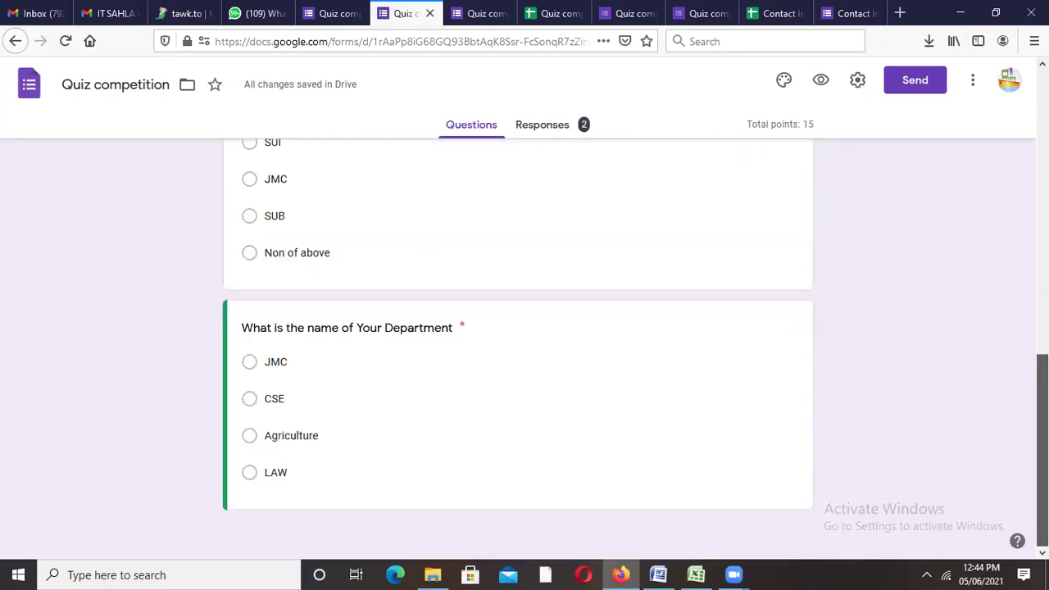
scroll(518, 344, "up", 7)
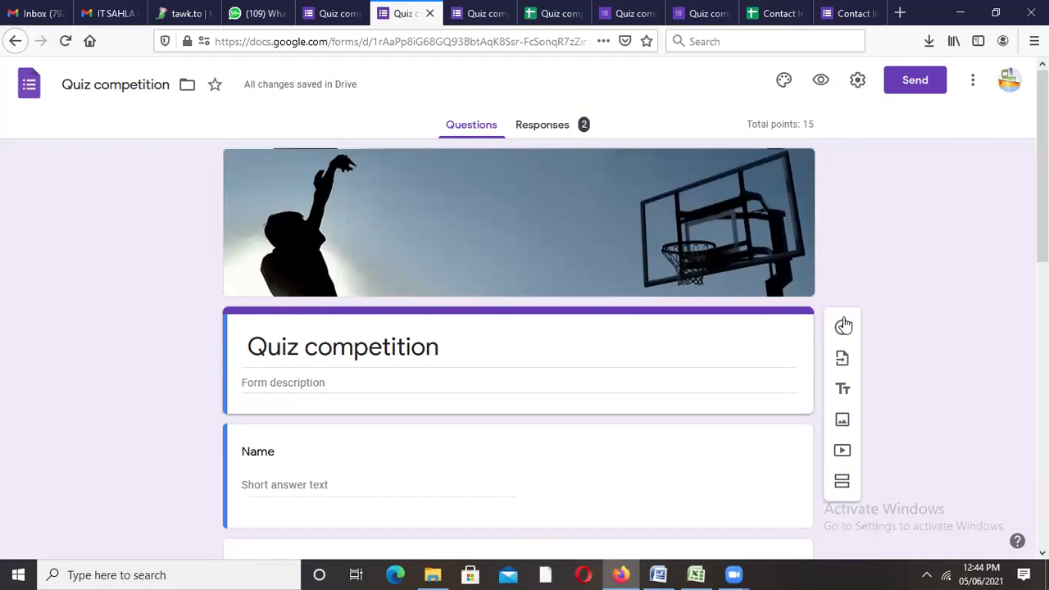
scroll(843, 325, "down", 5)
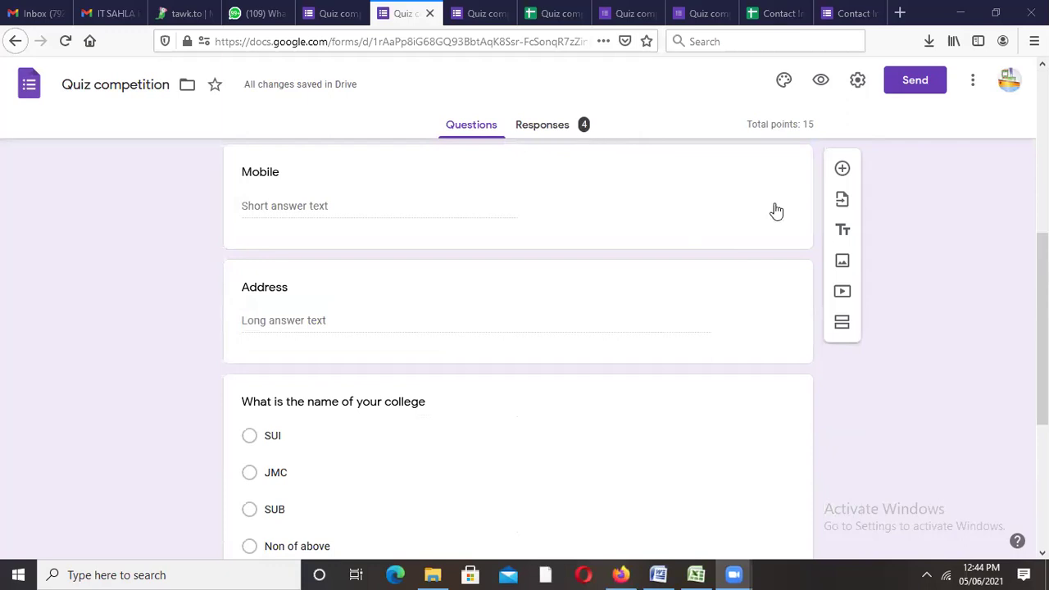
scroll(518, 328, "up", 5)
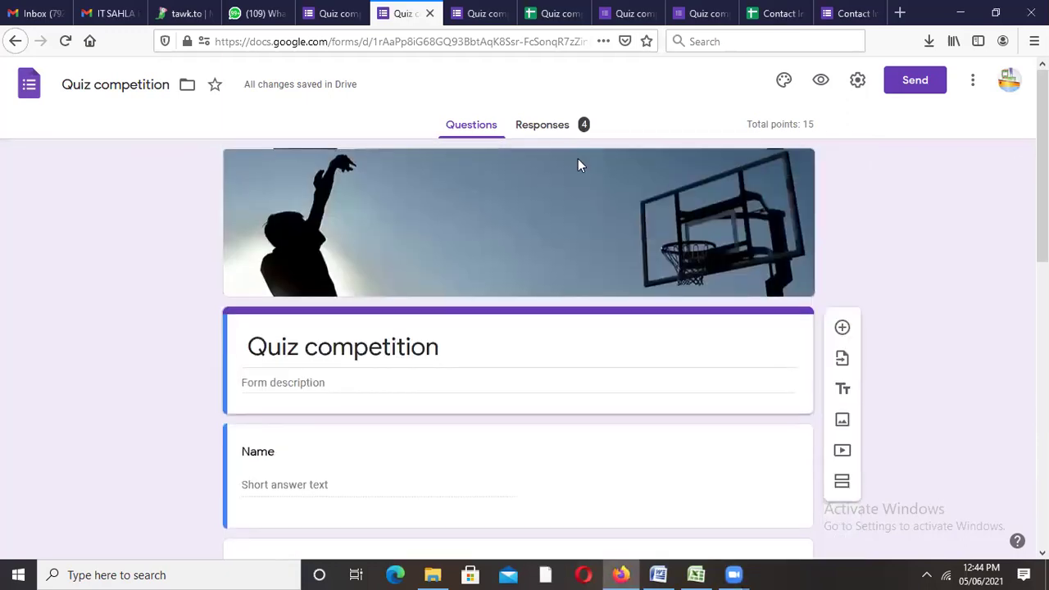
Step: On the Responses tab, switch off 'Accepting responses' again
left_click(460, 130)
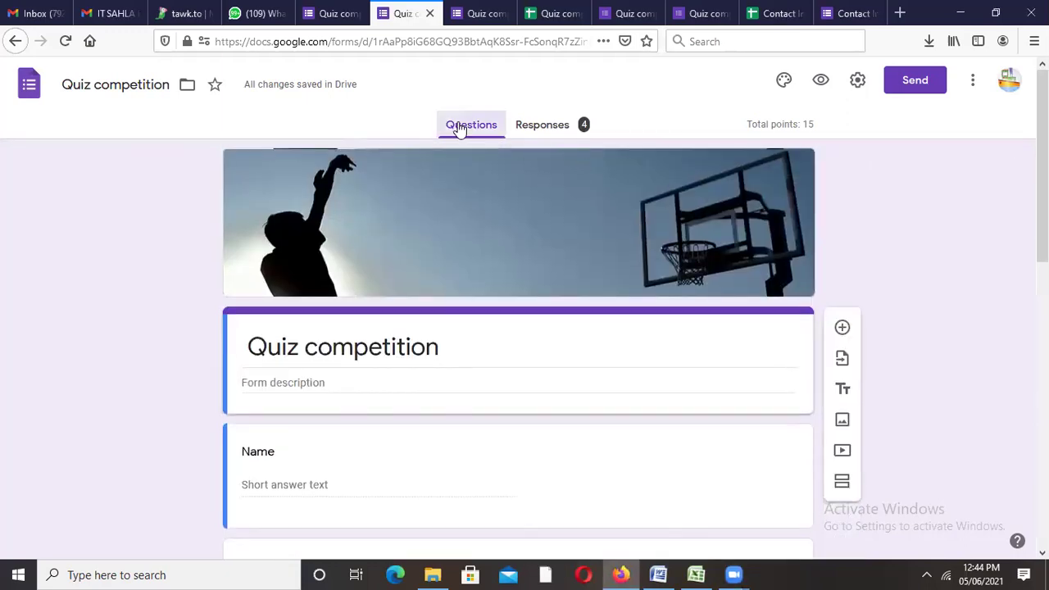
left_click(527, 130)
left_click(791, 222)
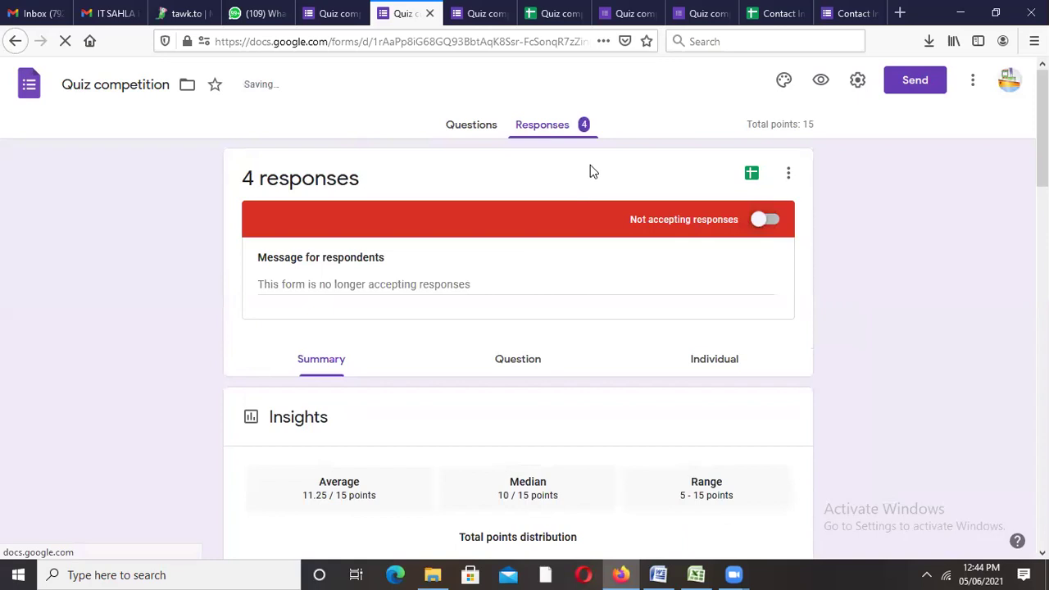
left_click(550, 134)
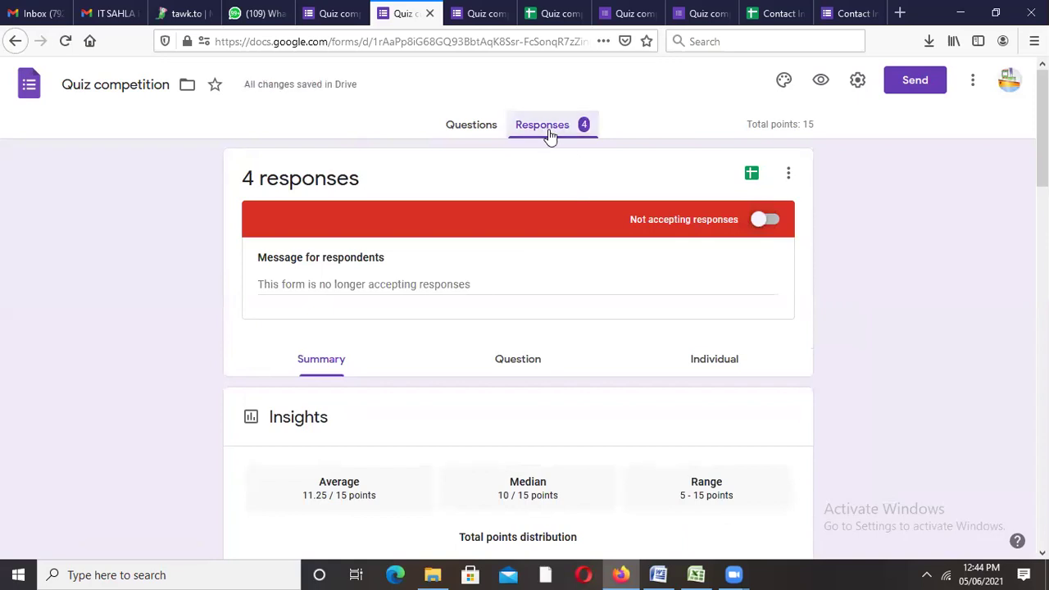
Step: Select the four scores in C2:C5 of the responses sheet (10, 15, 5, 15), then view the closed form
left_click(539, 11)
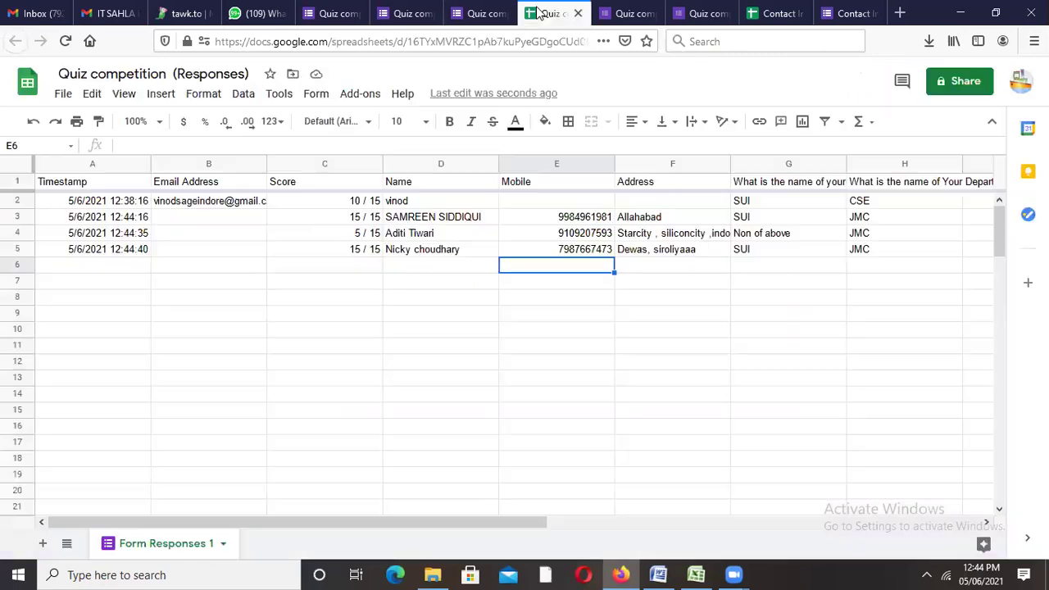
left_click(490, 33)
key("Escape")
left_click(367, 204)
left_click(368, 217)
left_click(369, 236)
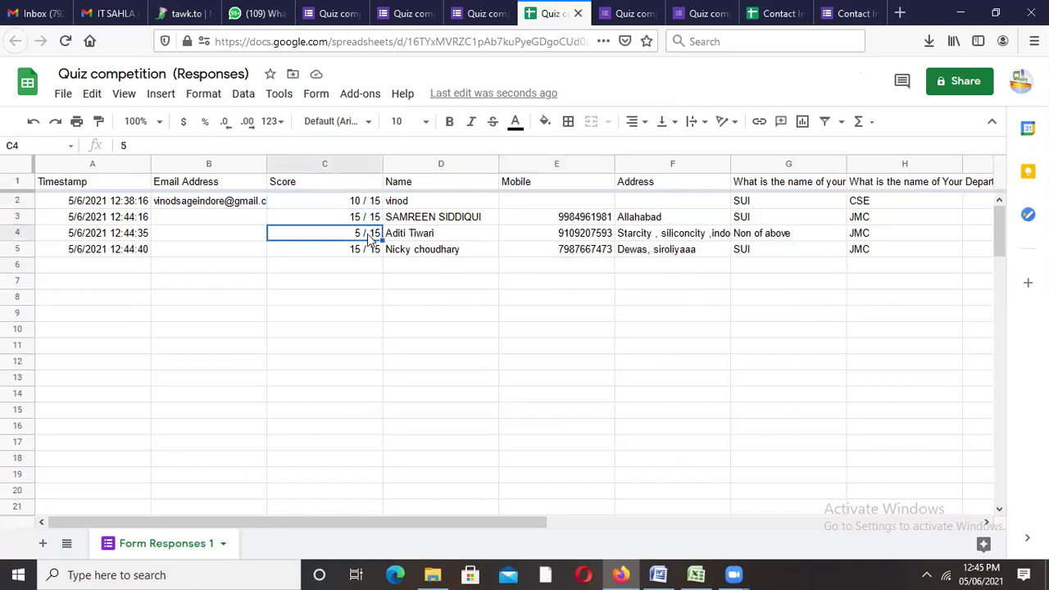
left_click(364, 251)
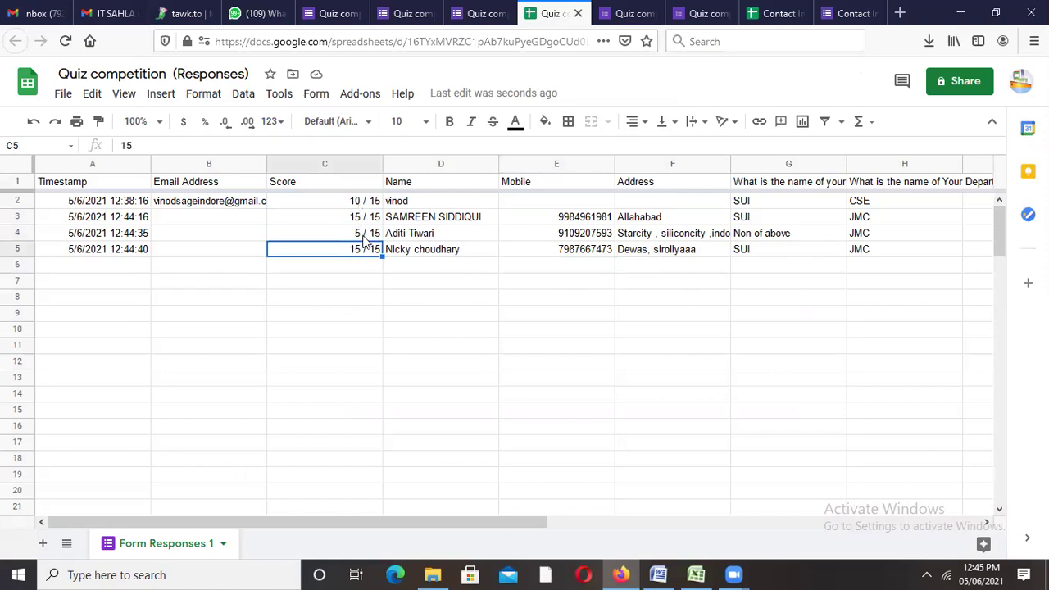
left_click_drag(365, 201, 366, 258)
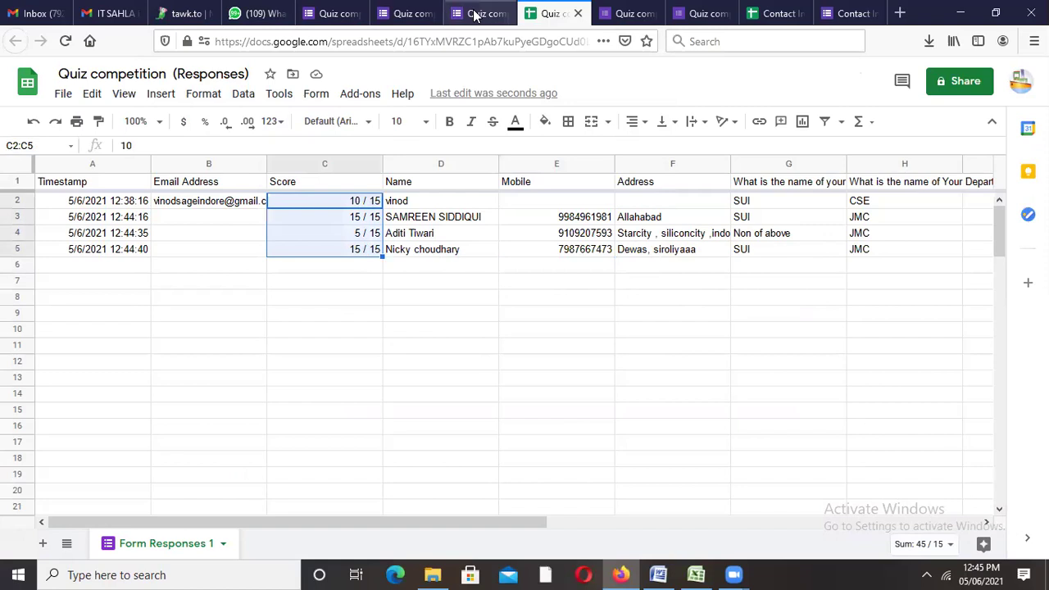
left_click(474, 15)
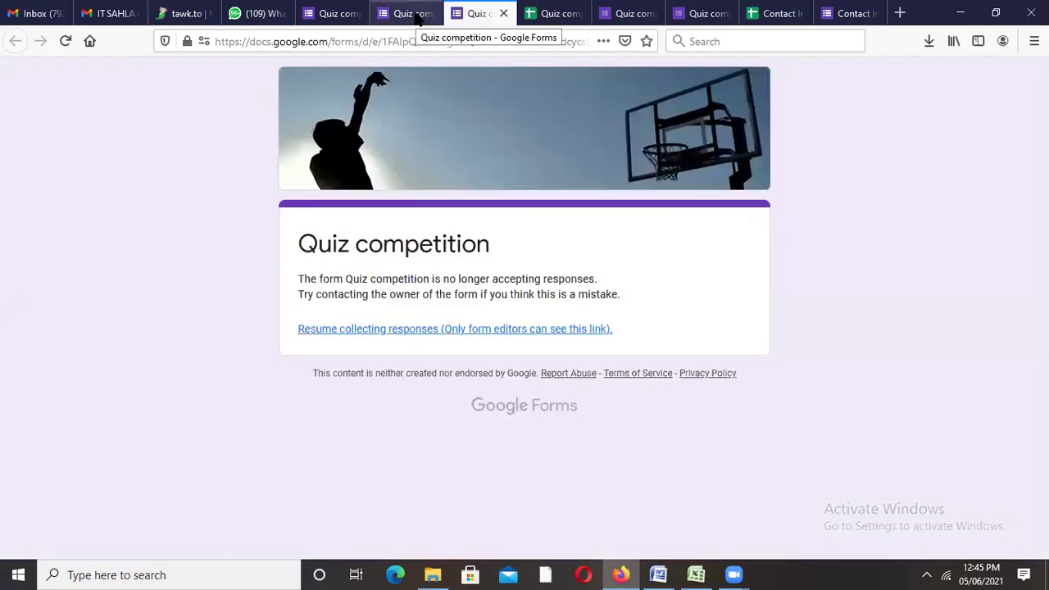
left_click(417, 16)
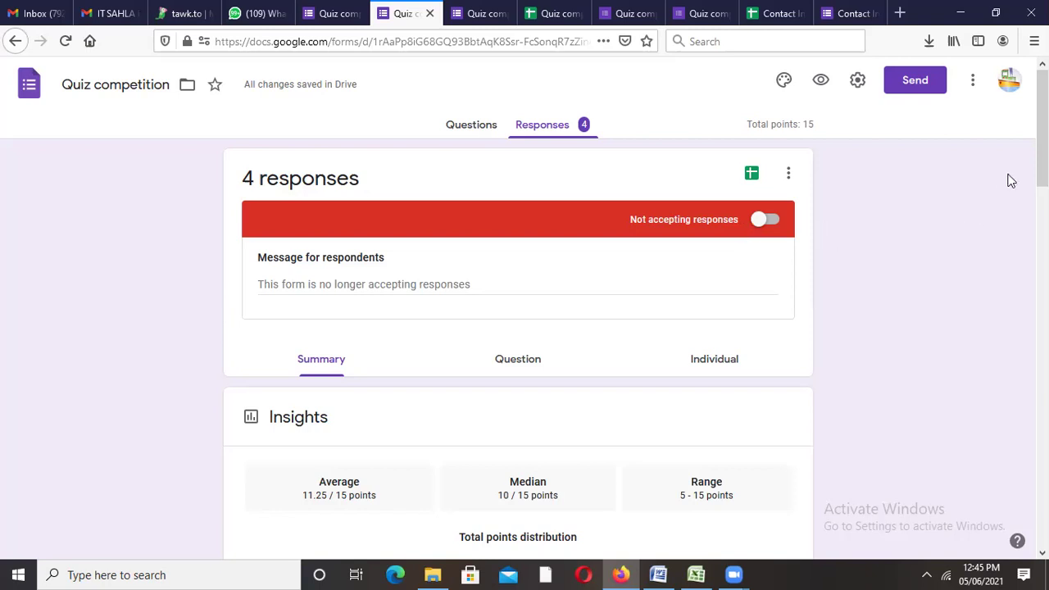
scroll(1042, 131, "down", 5)
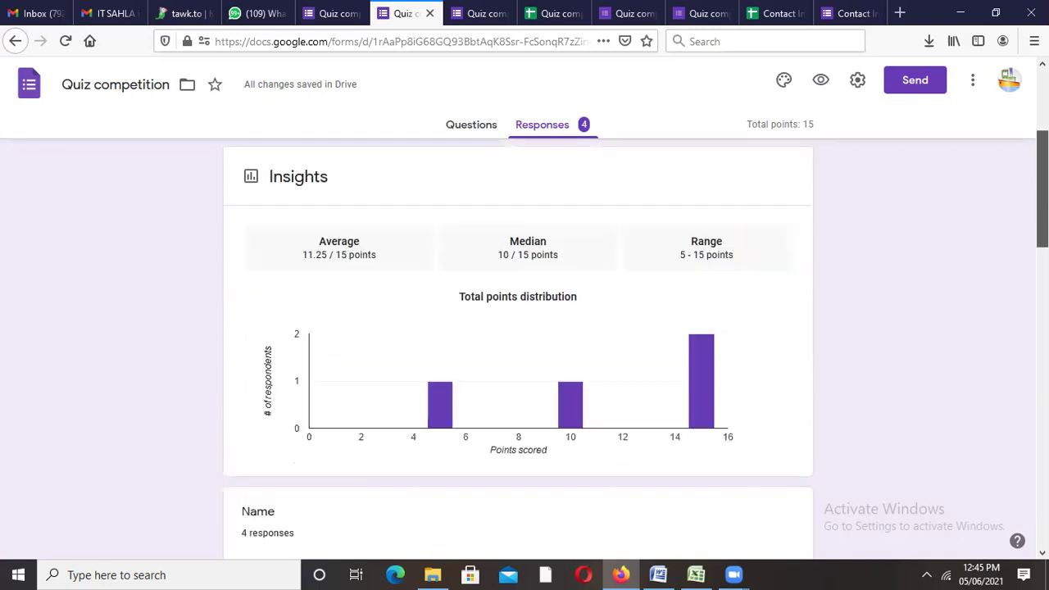
scroll(636, 347, "down", 6)
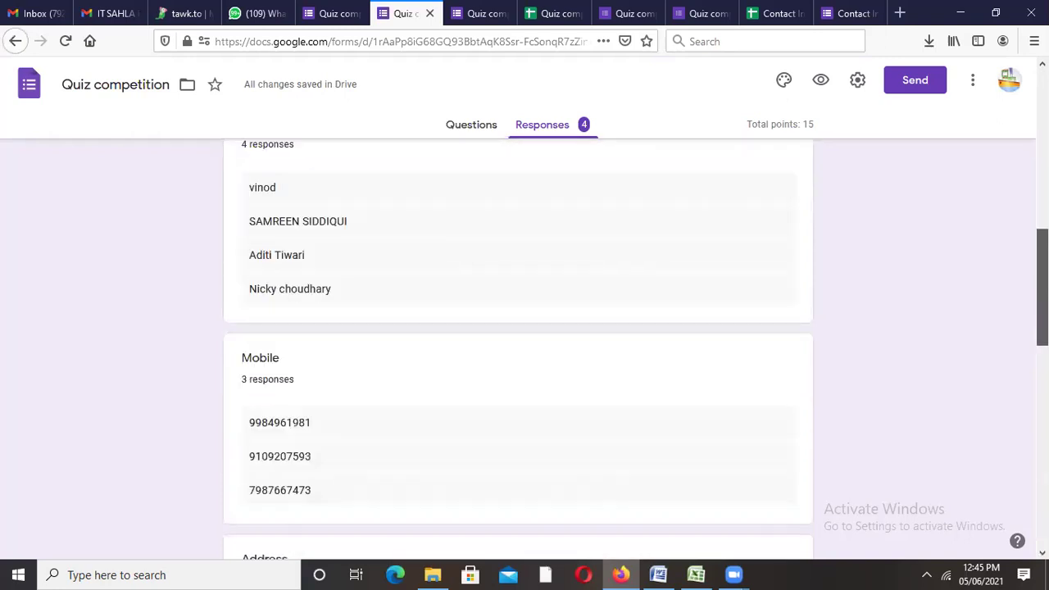
scroll(518, 348, "up", 5)
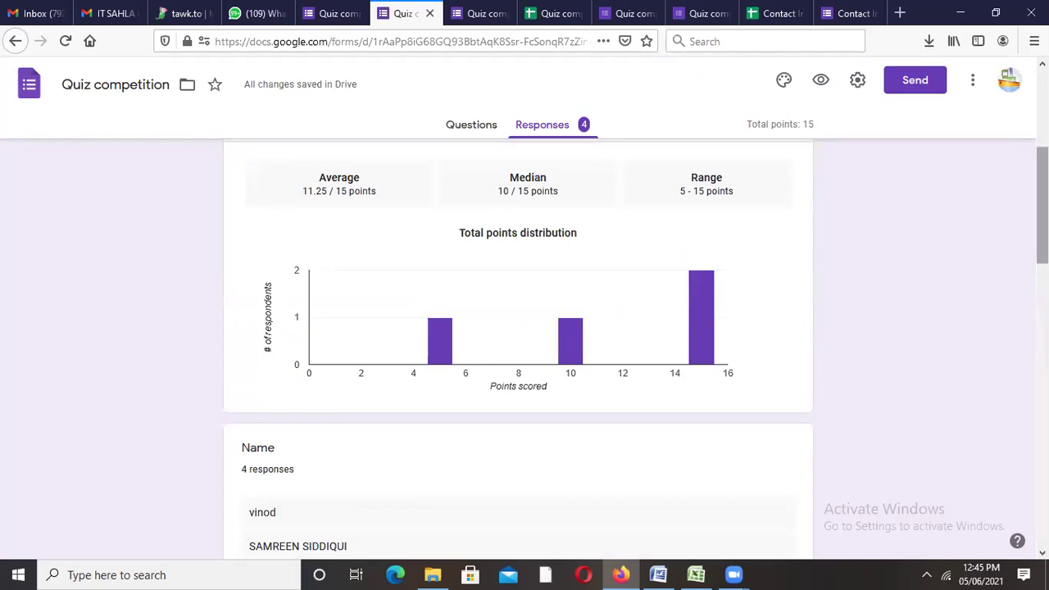
scroll(518, 347, "down", 8)
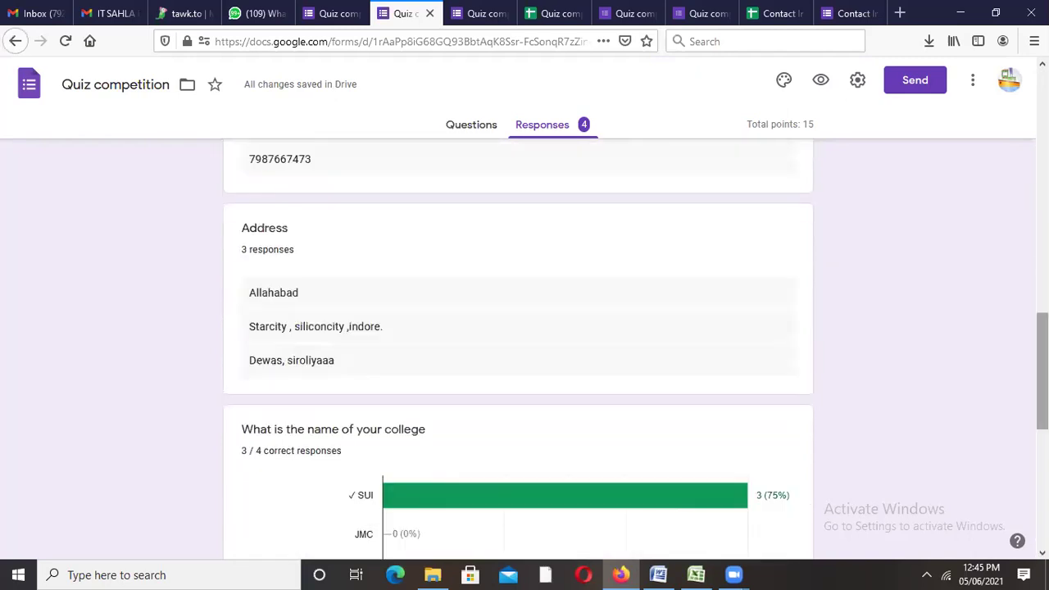
scroll(518, 347, "down", 6)
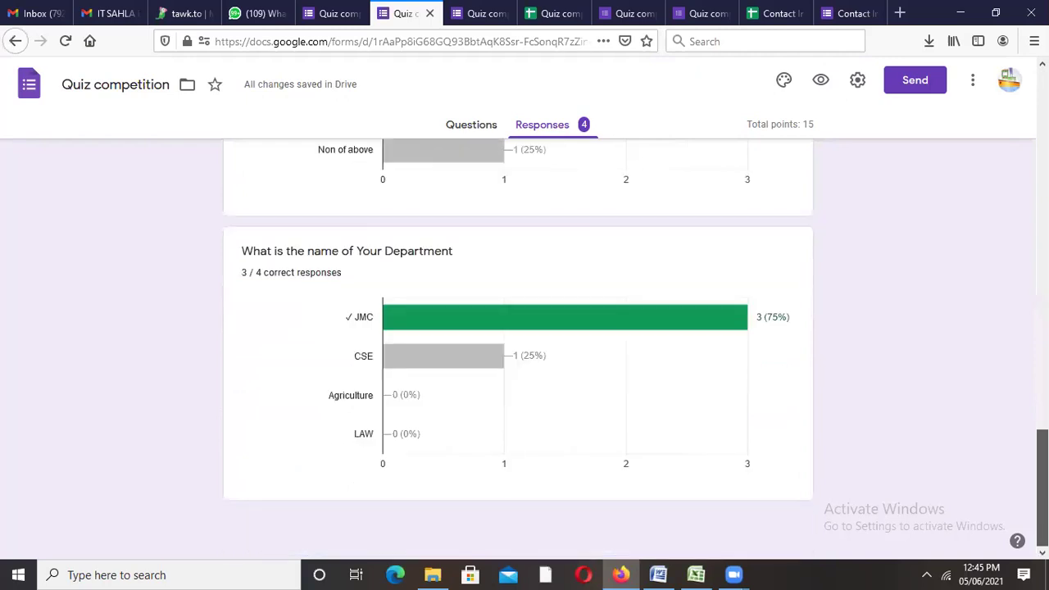
scroll(518, 347, "up", 7)
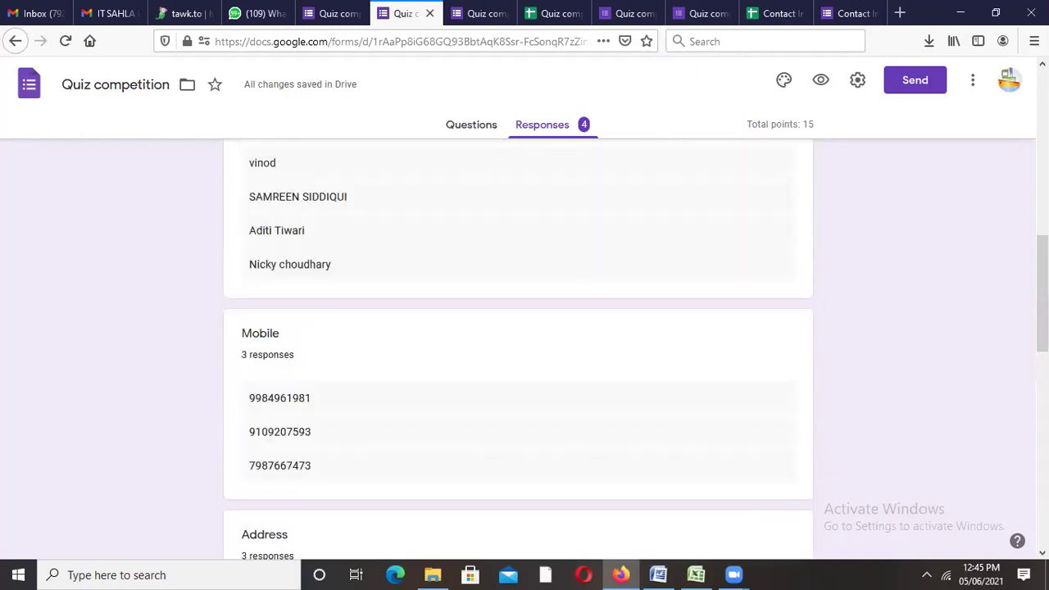
scroll(518, 348, "up", 4)
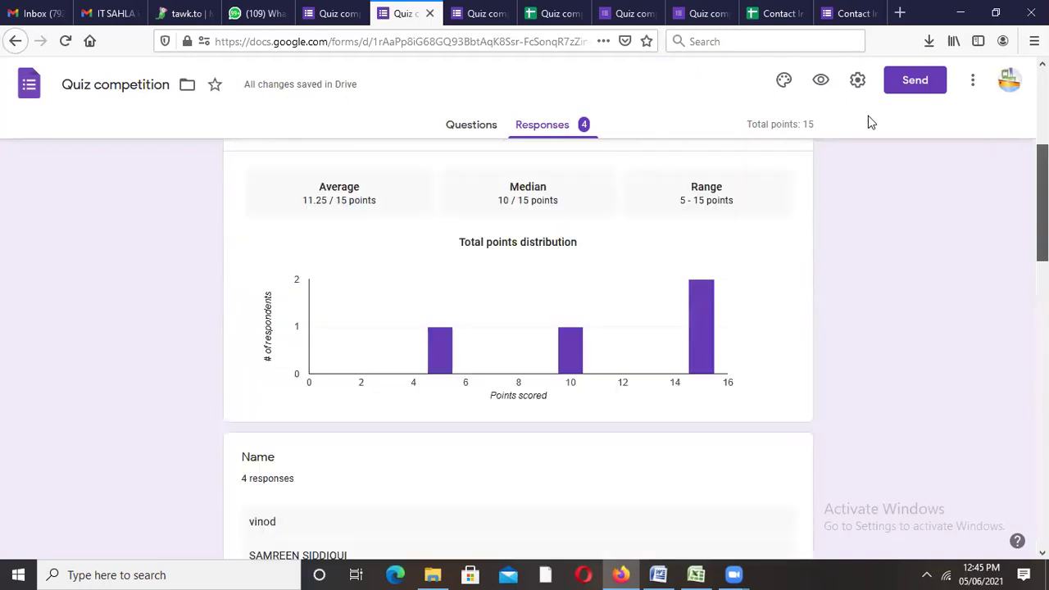
scroll(868, 119, "up", 4)
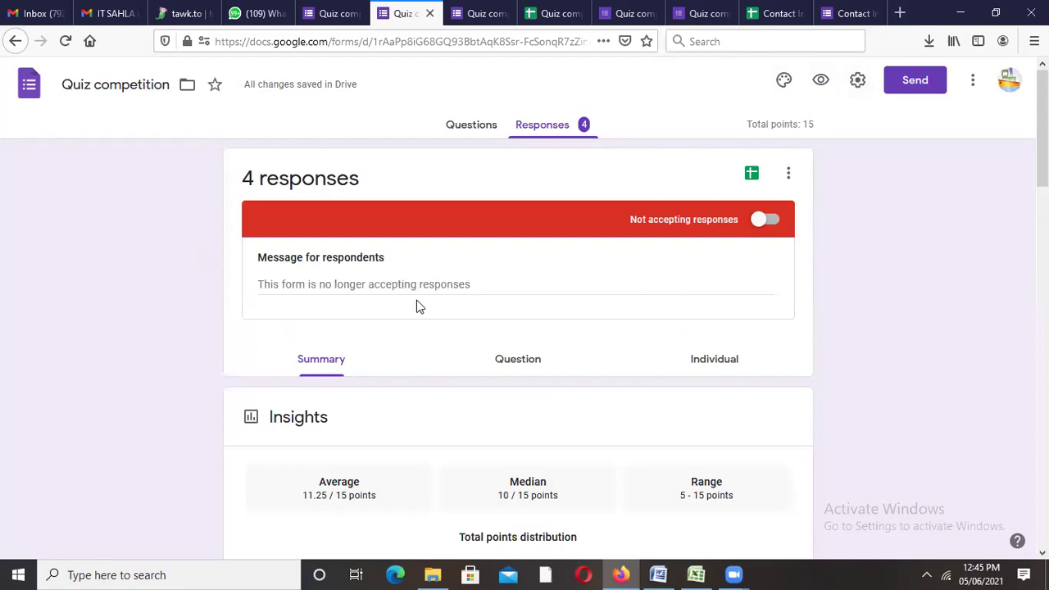
left_click(477, 128)
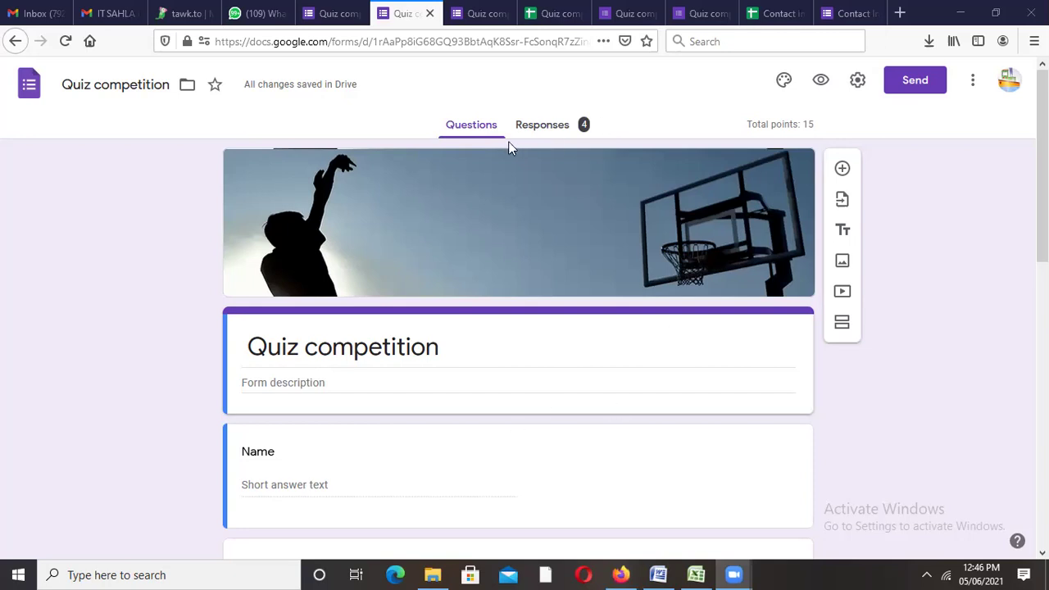
left_click(534, 129)
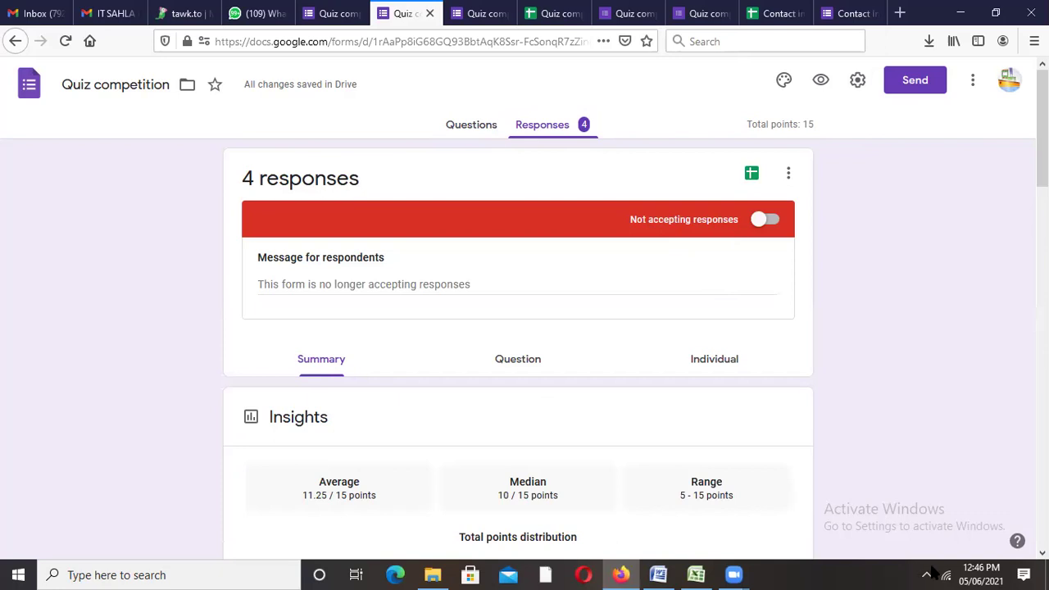
mouse_move(962, 572)
left_click(332, 15)
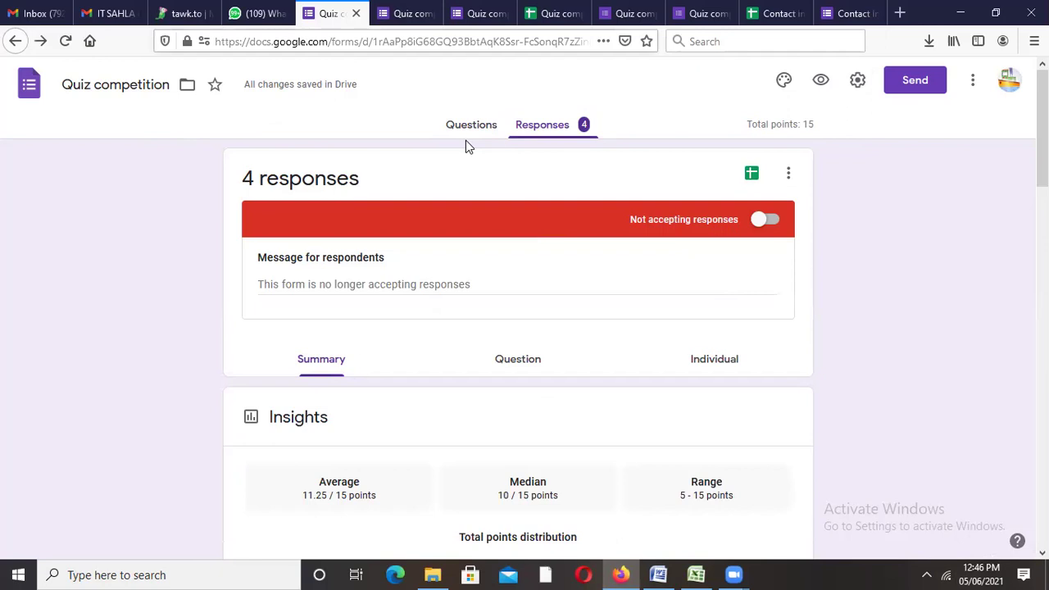
Step: Switch to the linked responses spreadsheet and start emailing it as an attachment
left_click(560, 15)
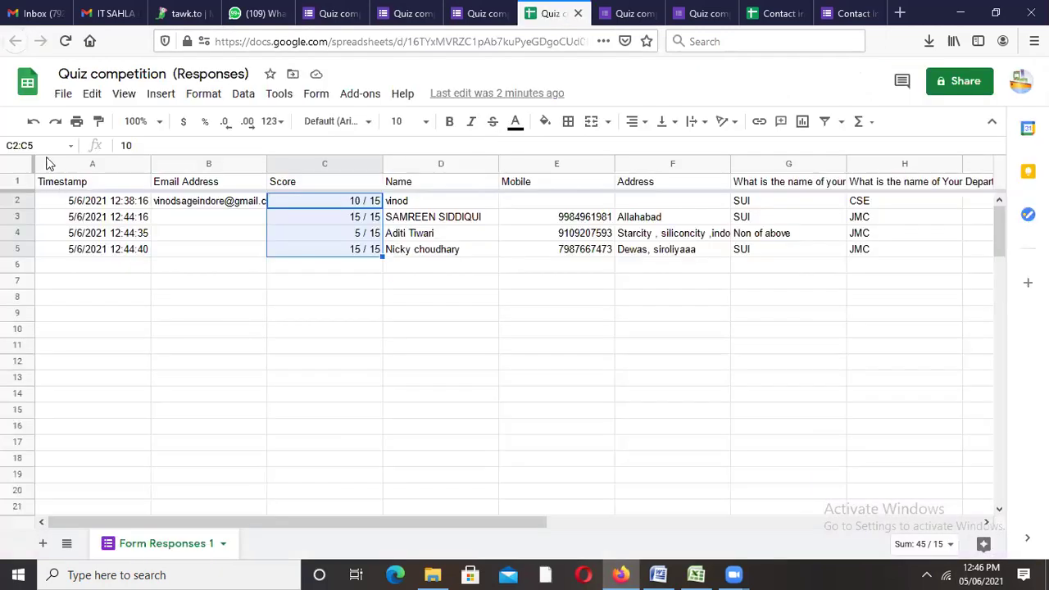
left_click(63, 96)
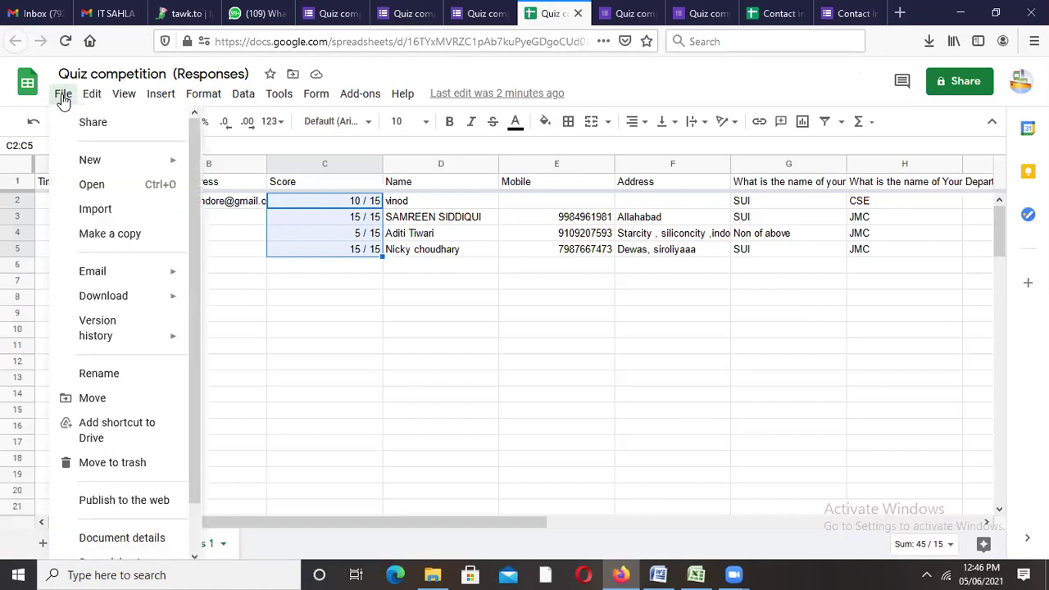
mouse_move(133, 297)
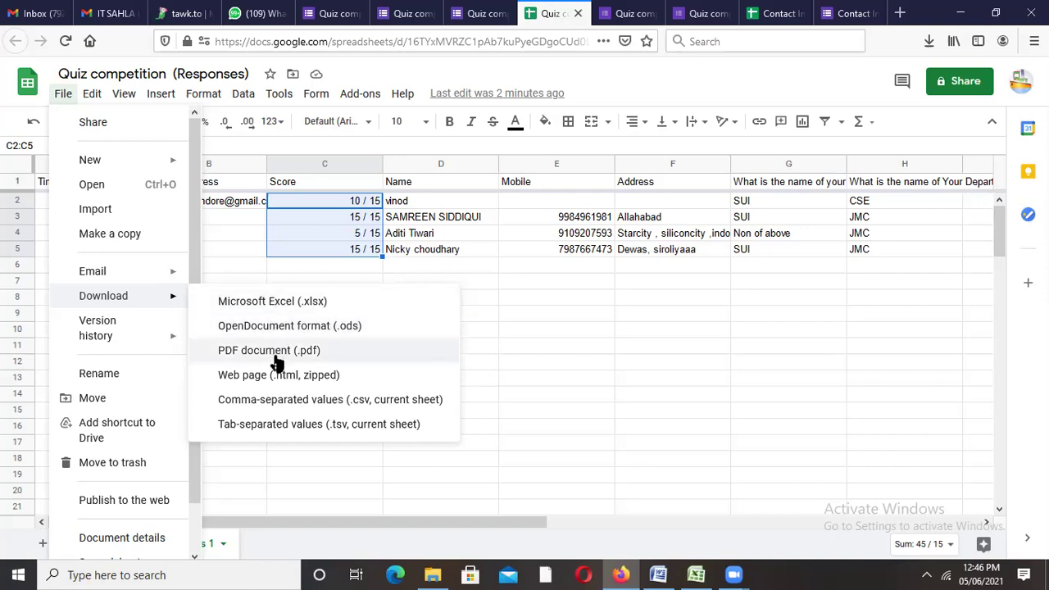
mouse_move(109, 277)
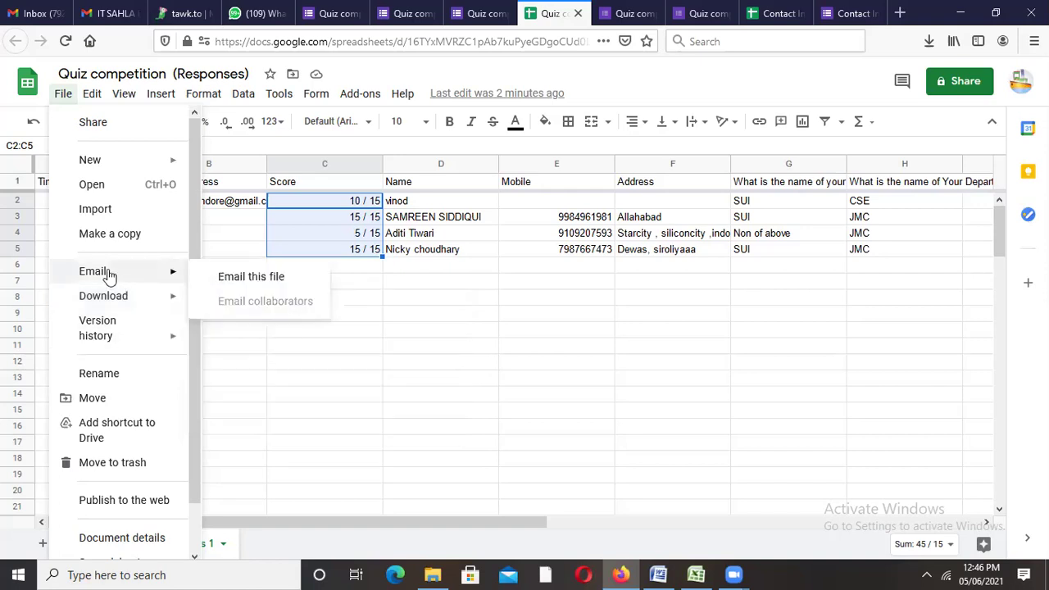
left_click(250, 278)
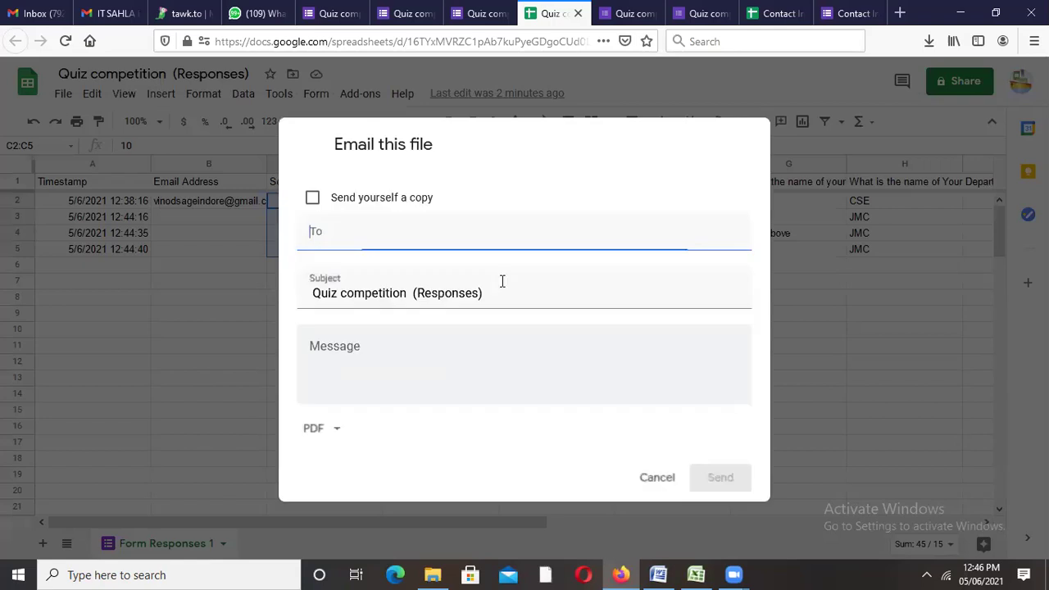
Step: Address the email to a suggested contact and send the results as a PDF
left_click(354, 225)
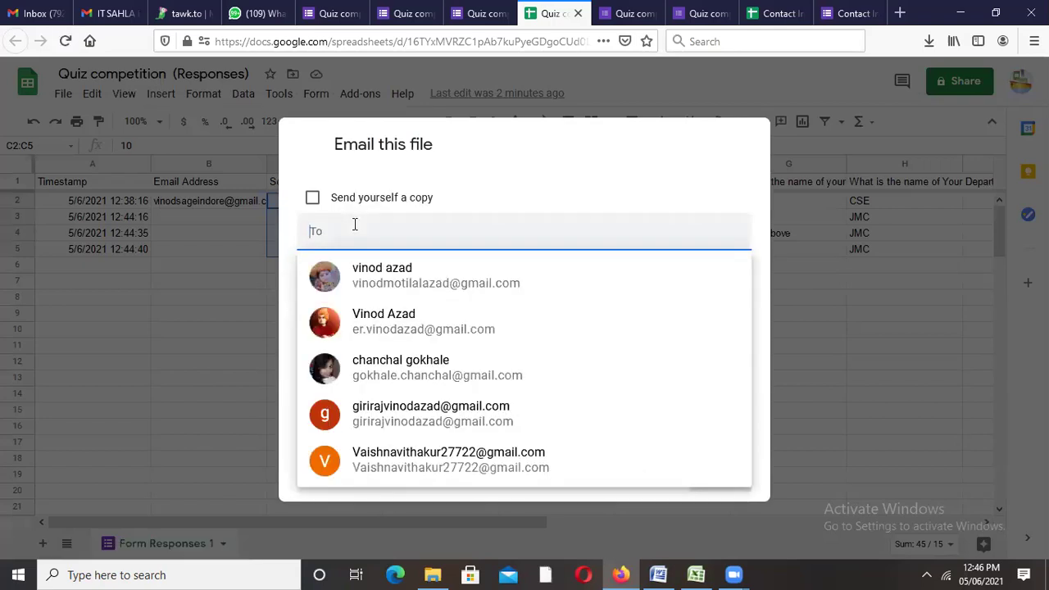
left_click(402, 281)
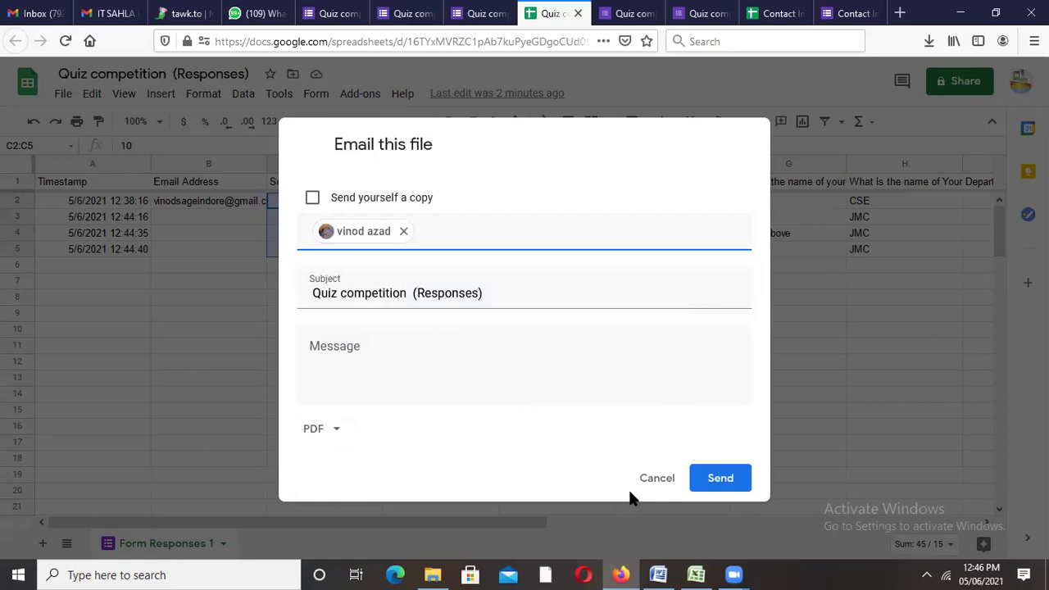
left_click(710, 481)
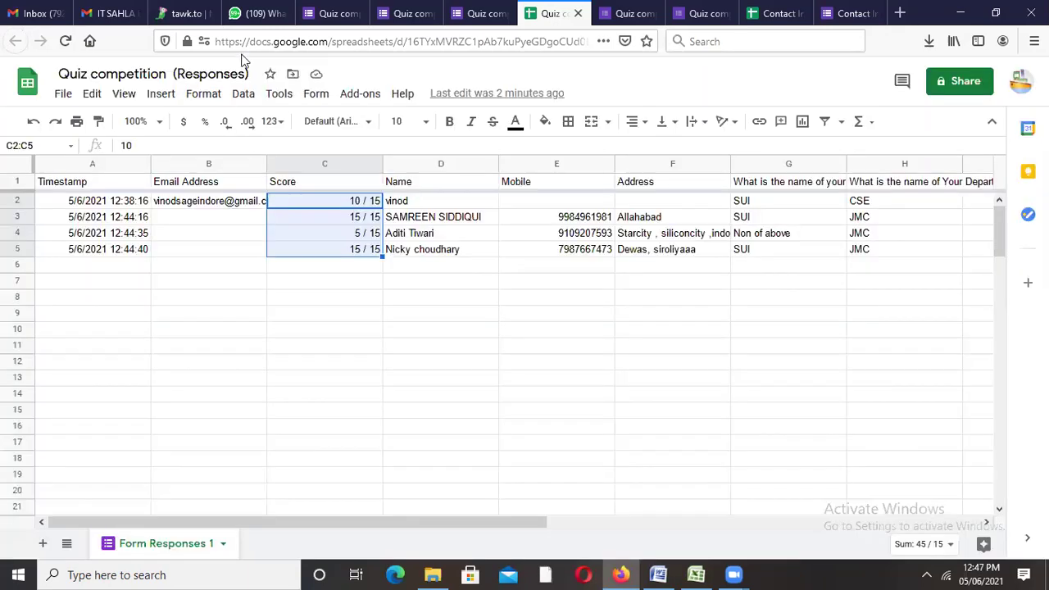
left_click(107, 12)
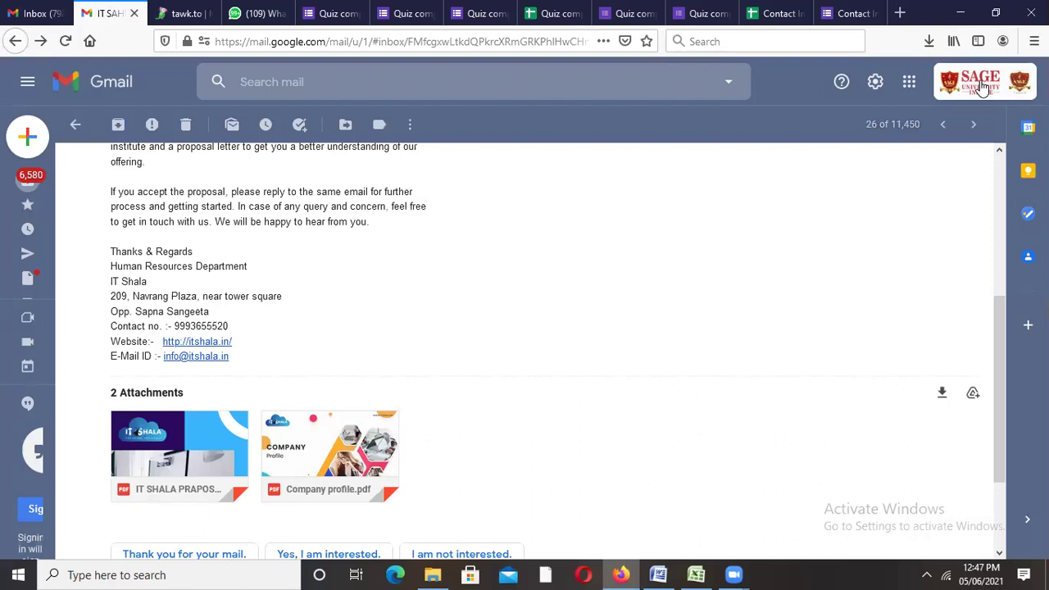
left_click(982, 89)
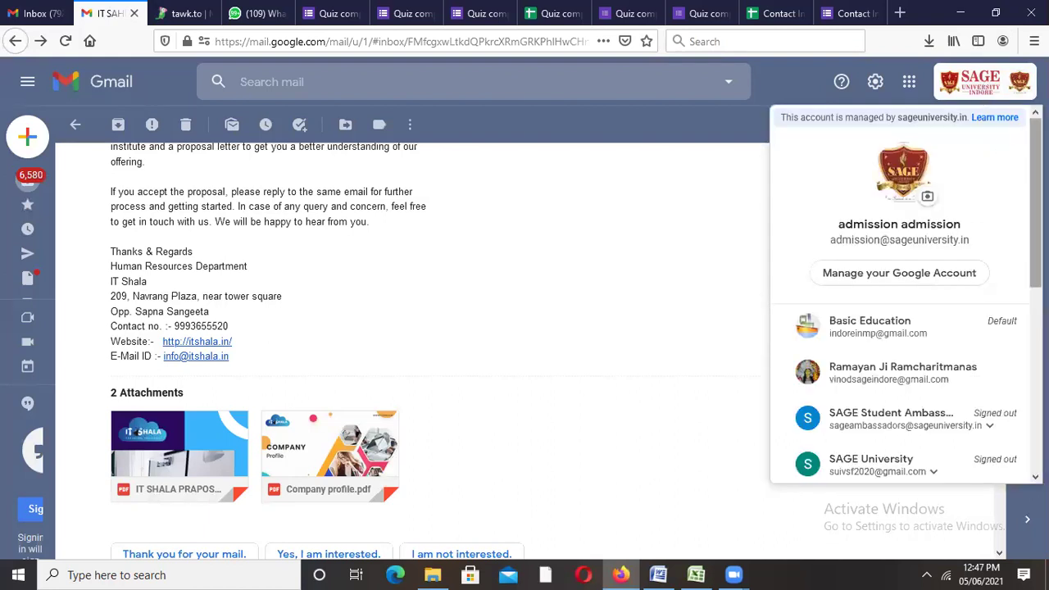
scroll(860, 282, "down", 4)
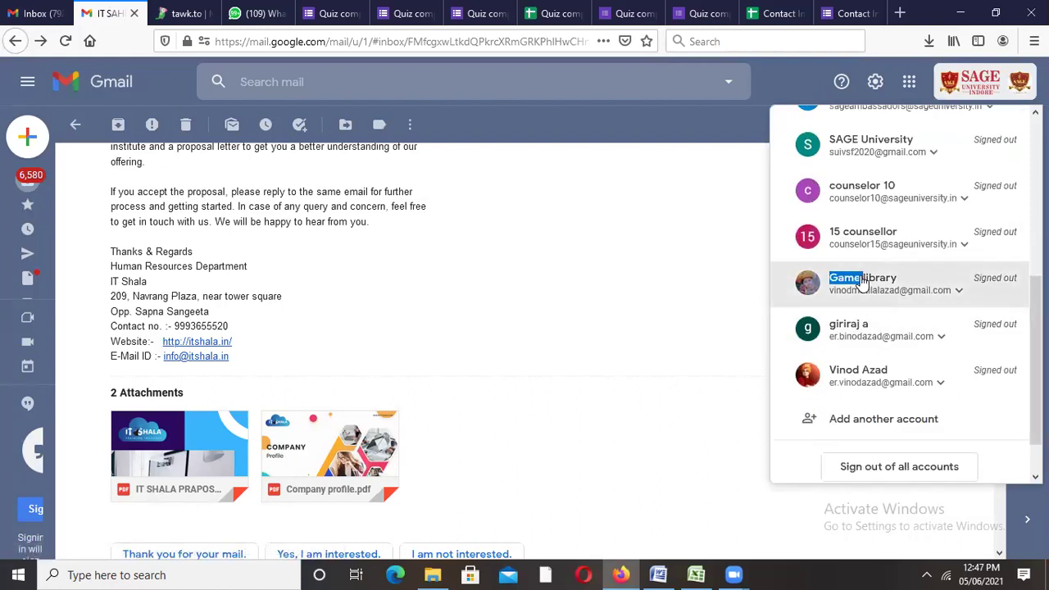
left_click(862, 283)
left_click(861, 325)
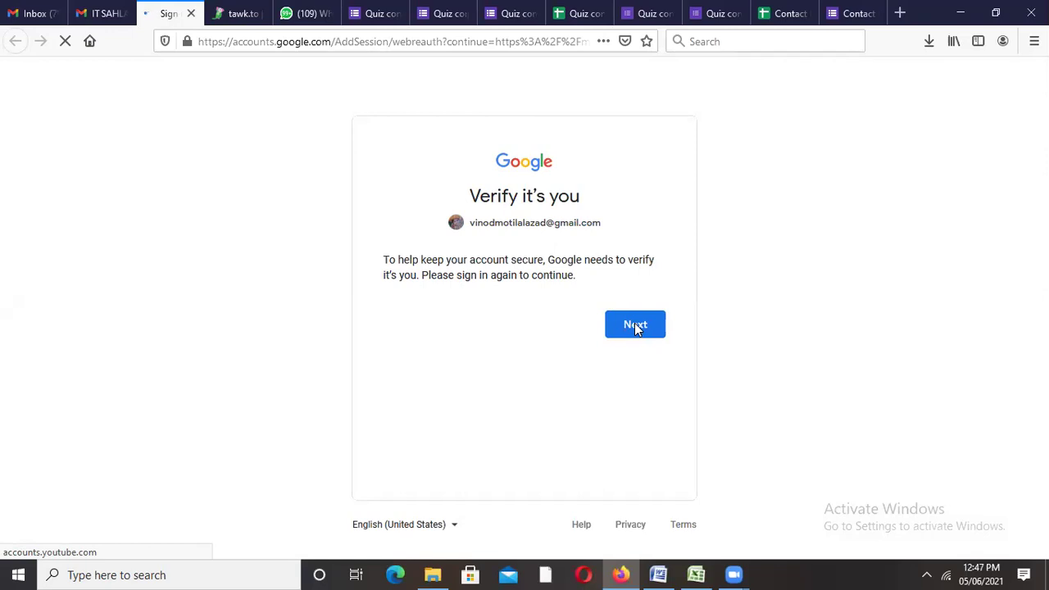
Step: Continue past 'Verify it's you' and submit the account password
left_click(635, 324)
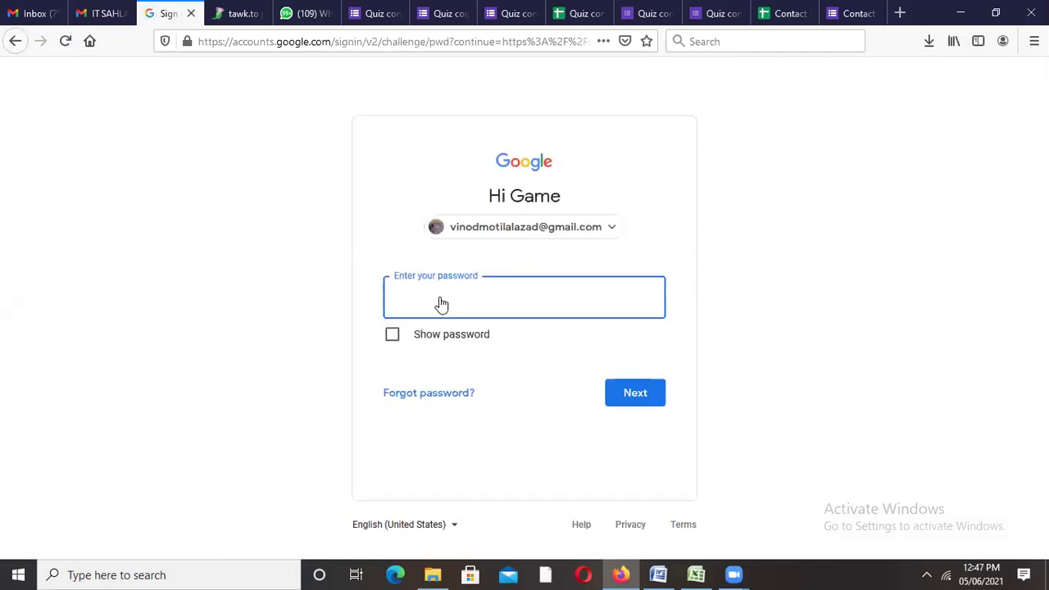
left_click(440, 297)
left_click(440, 297)
type("****")
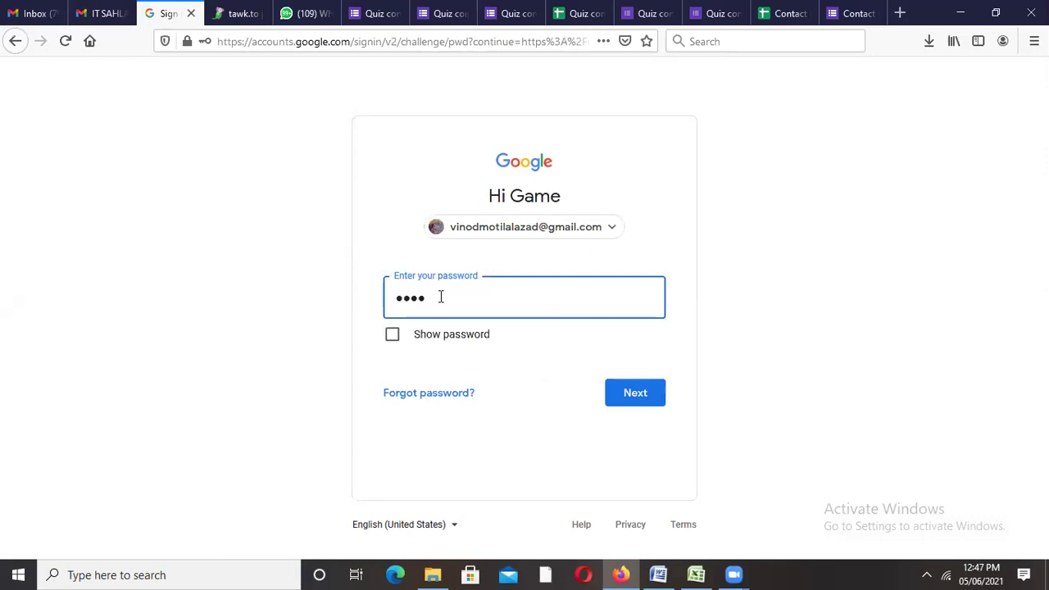
left_click(611, 395)
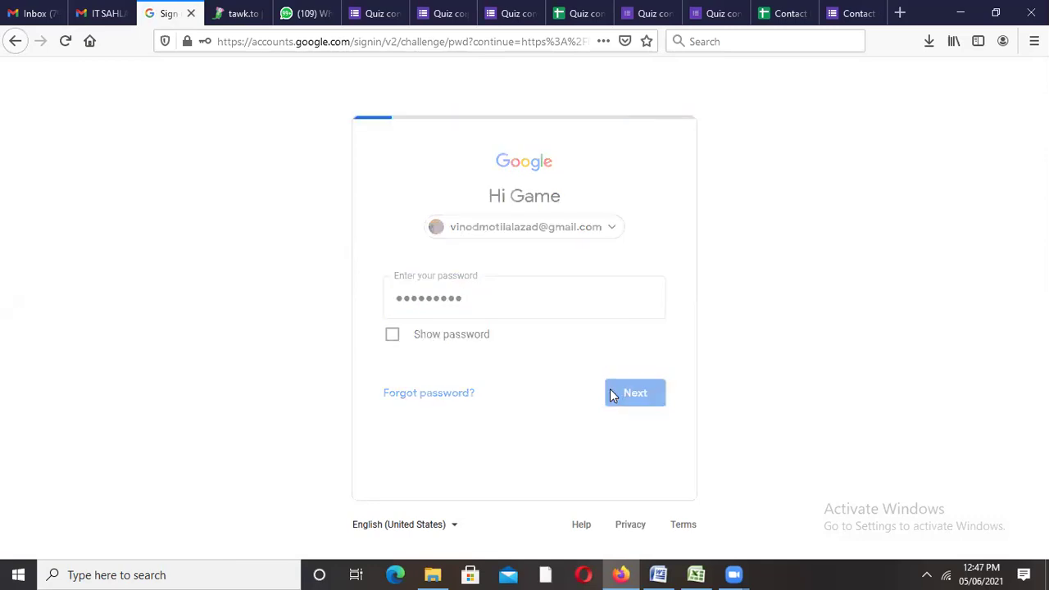
Step: Decline Firefox's offer to save the login and resubmit the corrected password
left_click(385, 197)
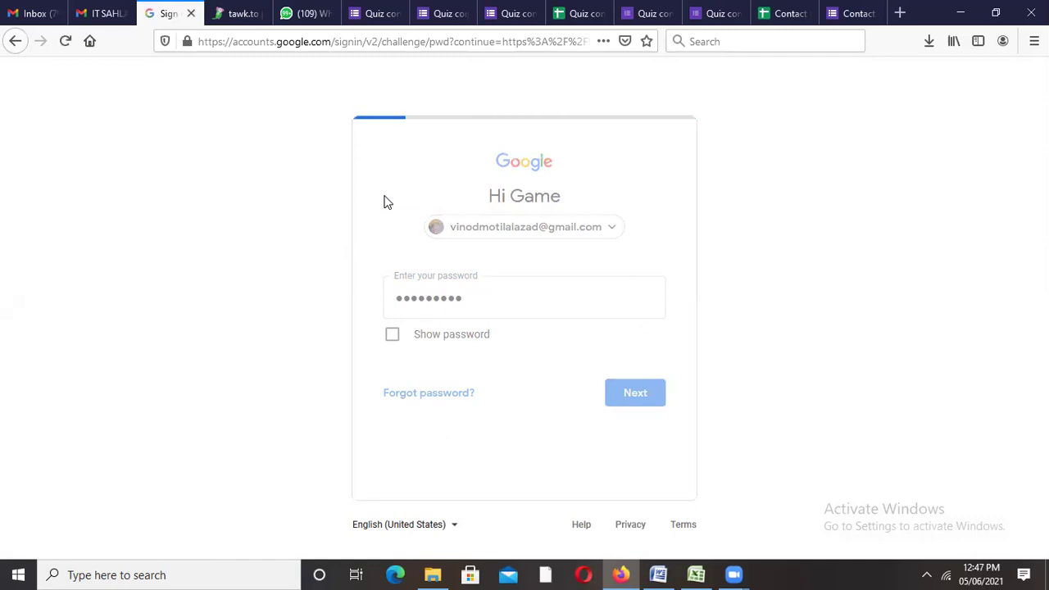
type("•••")
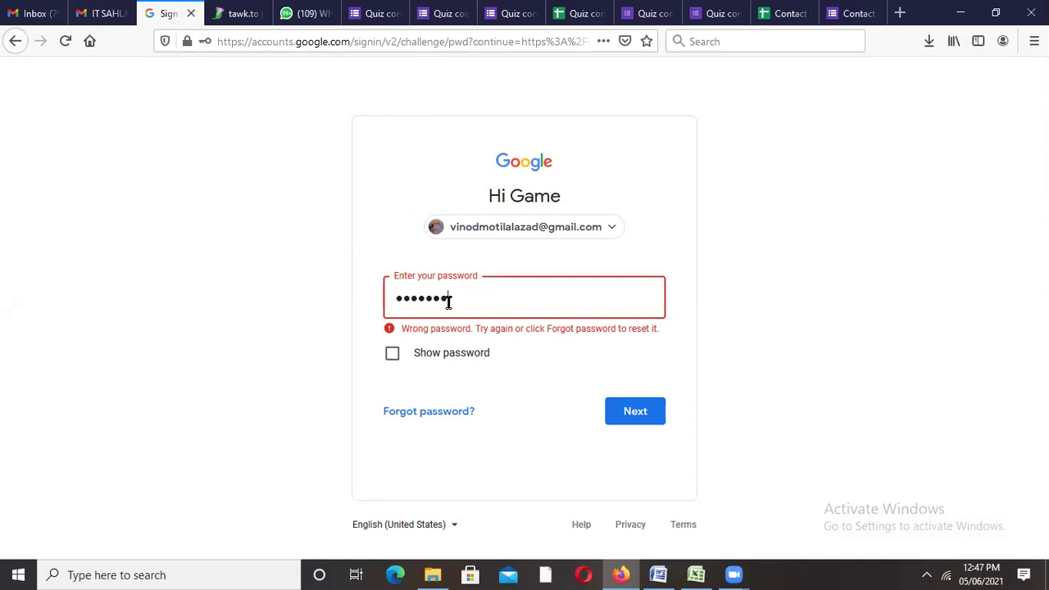
type("•••••")
key("Return")
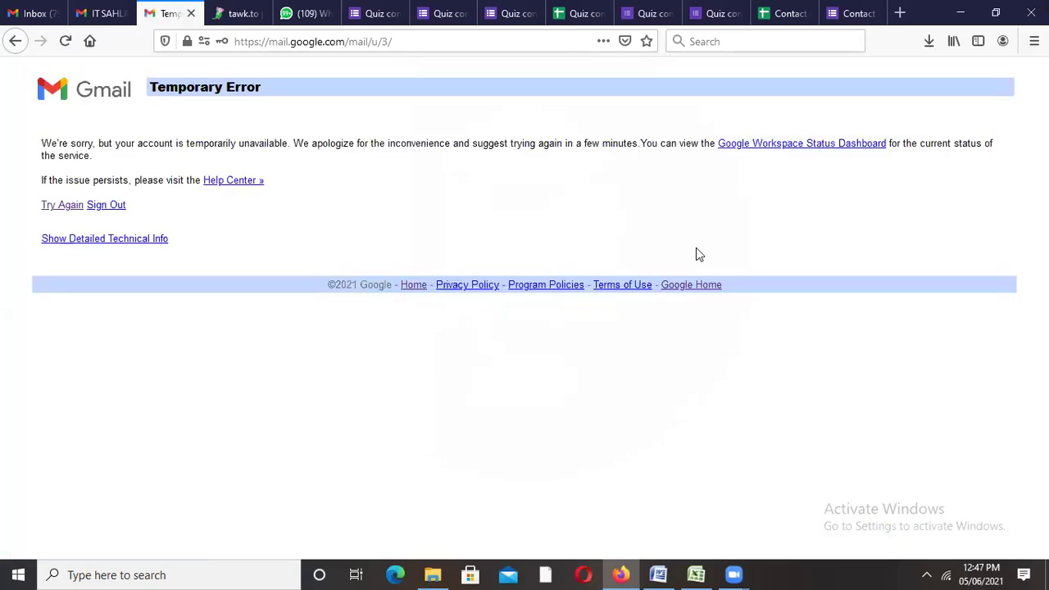
Step: Reload Gmail, open the Quiz competition (Responses) email and preview its attached results PDF
left_click(322, 42)
key("Return")
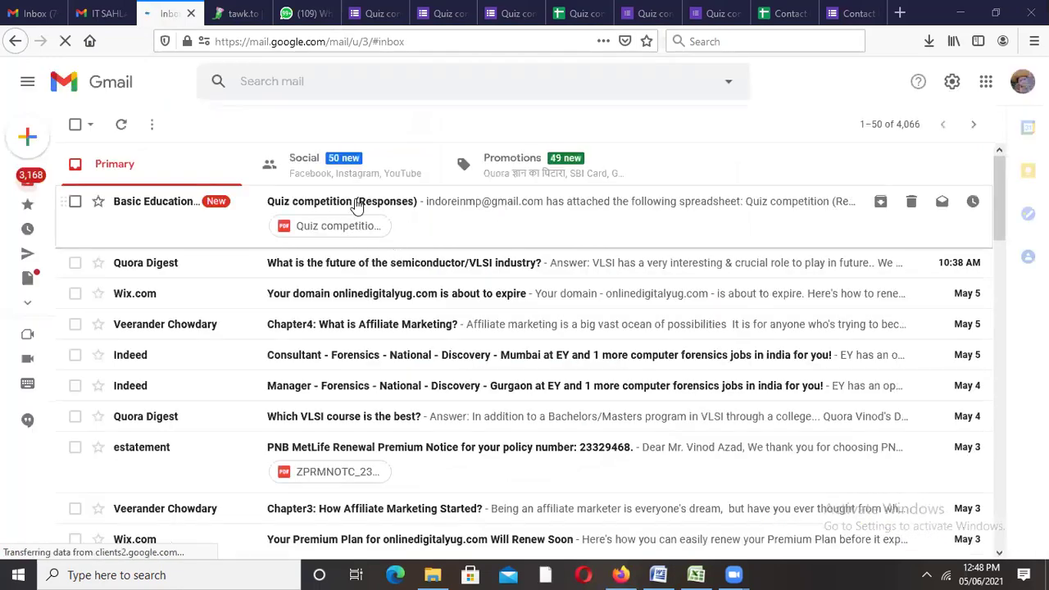
left_click(357, 202)
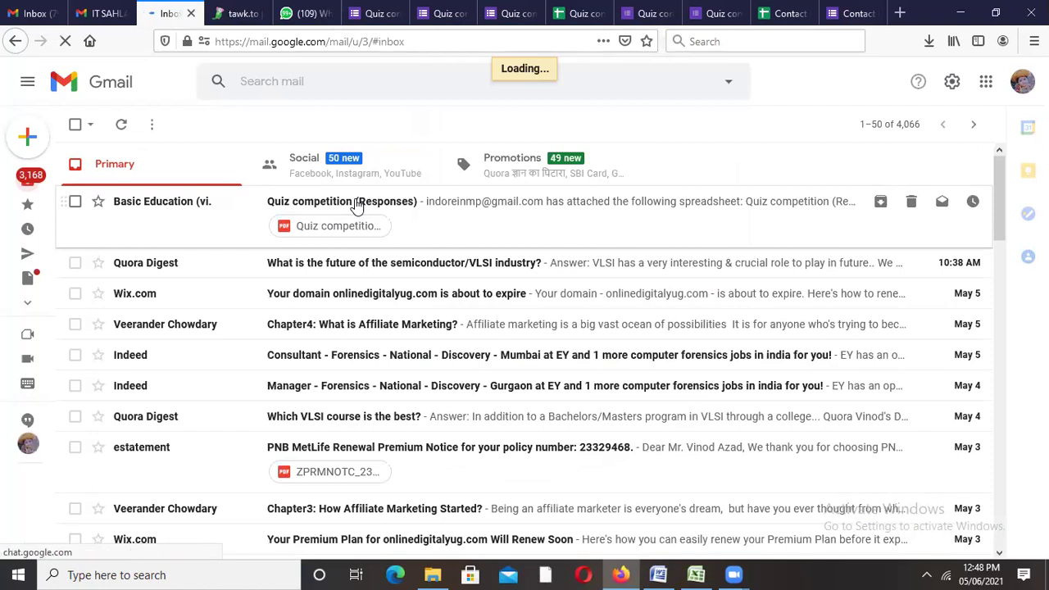
left_click(357, 205)
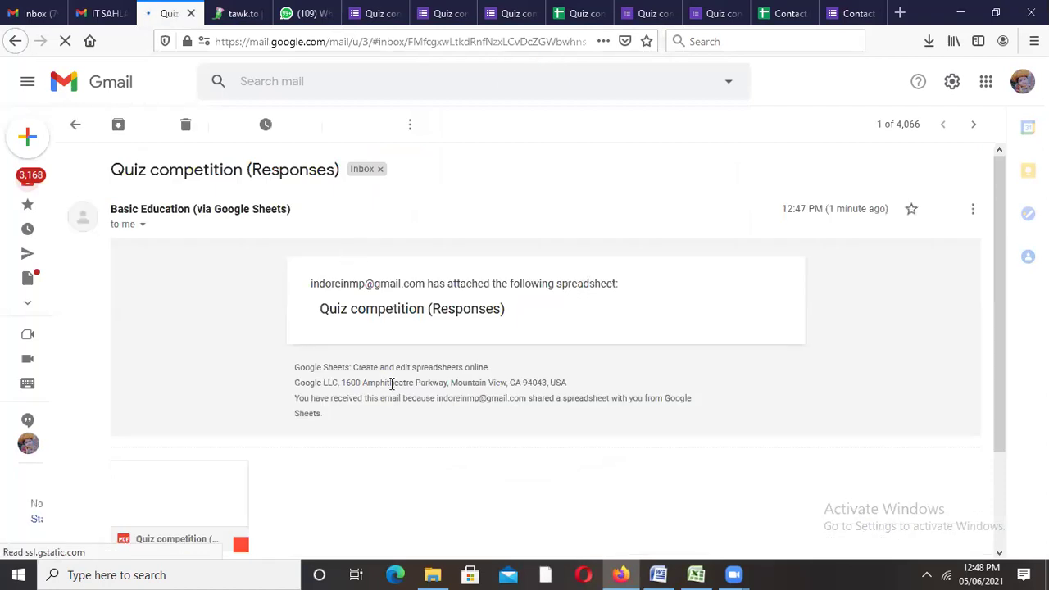
left_click(184, 515)
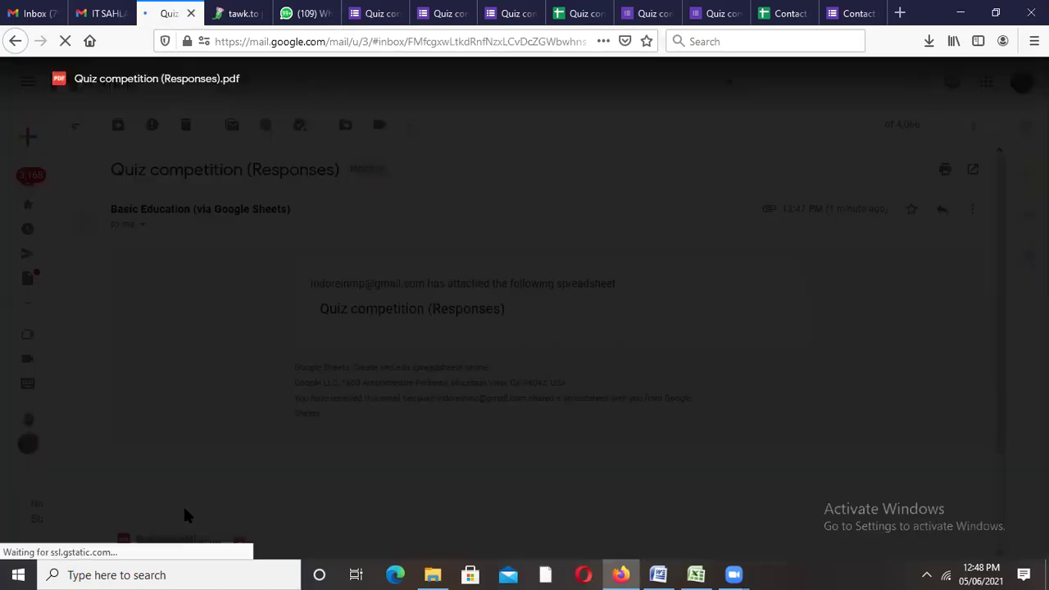